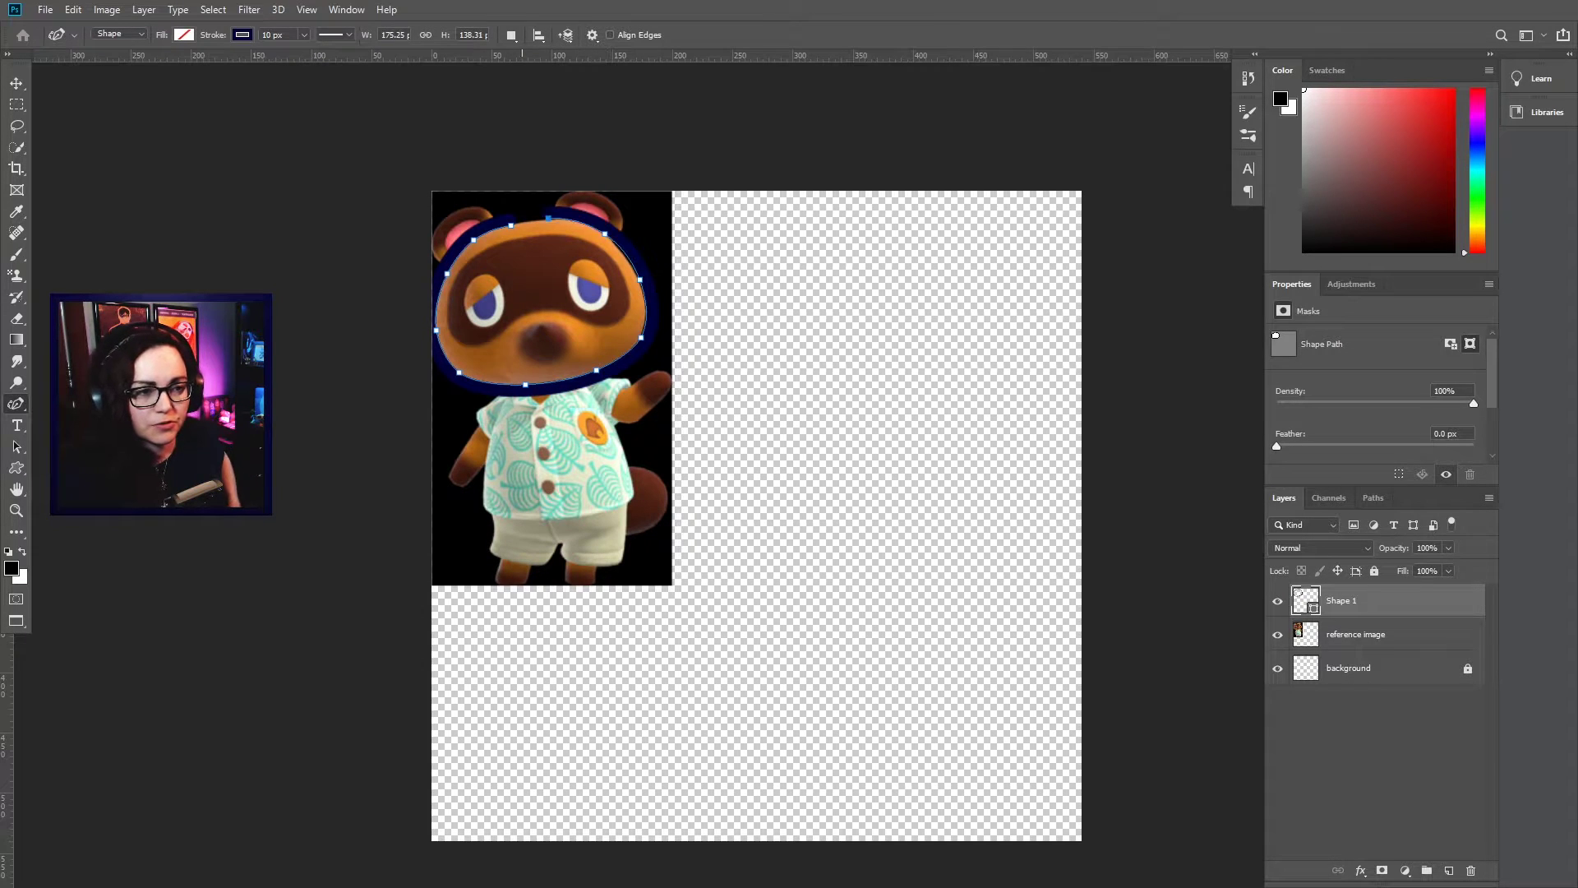
Fine-tune the anchor points of the head outline so the curve follows the reference character's head
left_click_drag(512, 225, 512, 222)
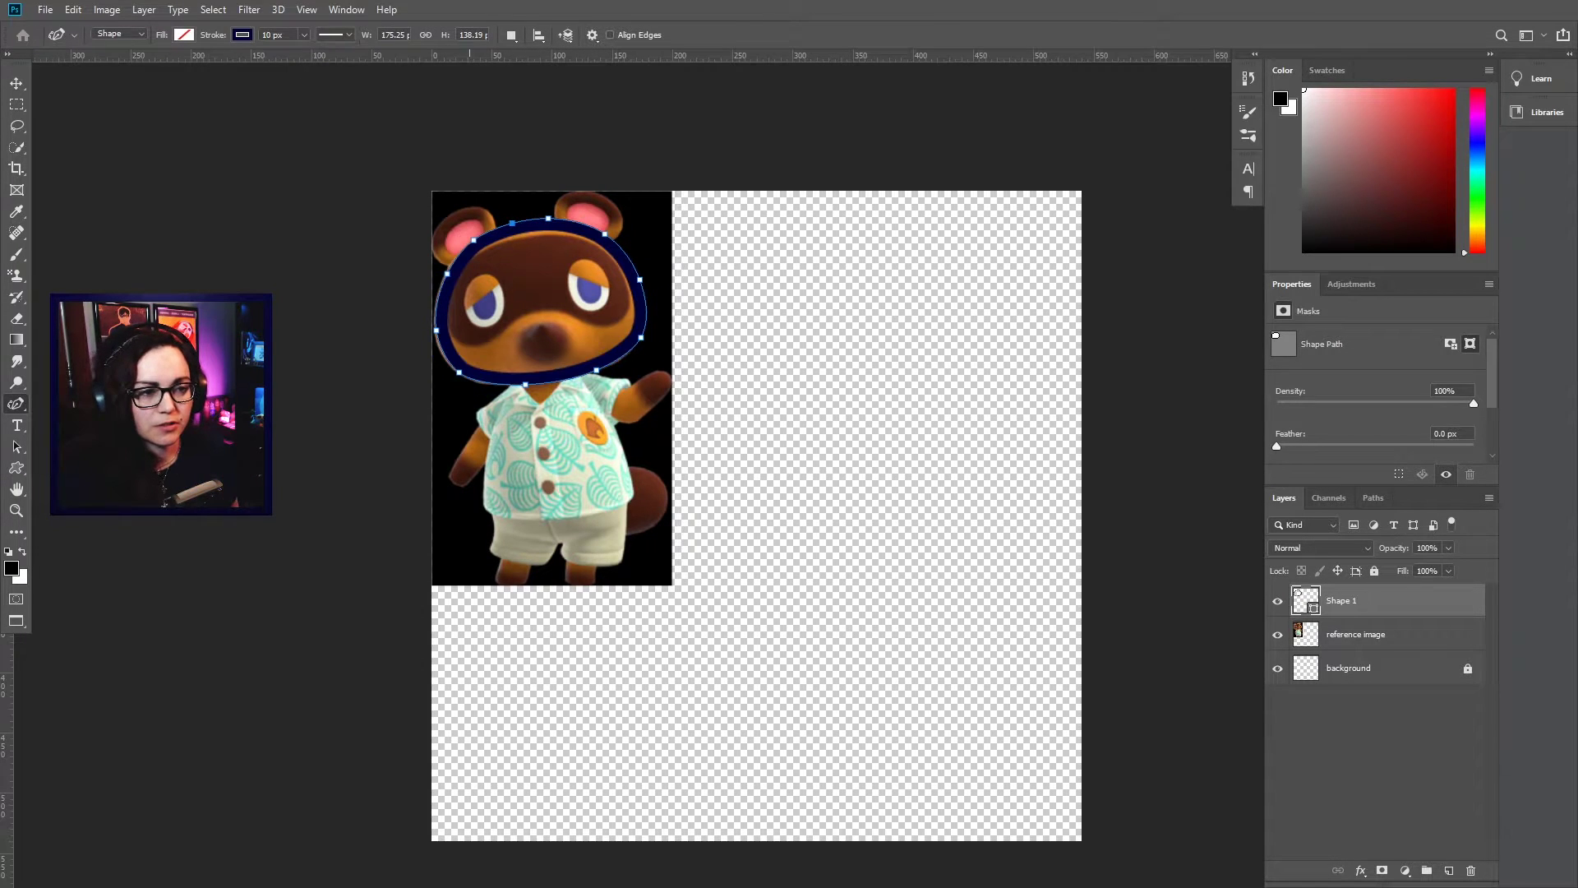
left_click_drag(435, 331, 434, 333)
left_click_drag(525, 385, 529, 386)
left_click_drag(596, 370, 599, 371)
left_click_drag(446, 274, 445, 272)
Move the head outline off the reference image to the empty canvas and rotate it upright
key("v")
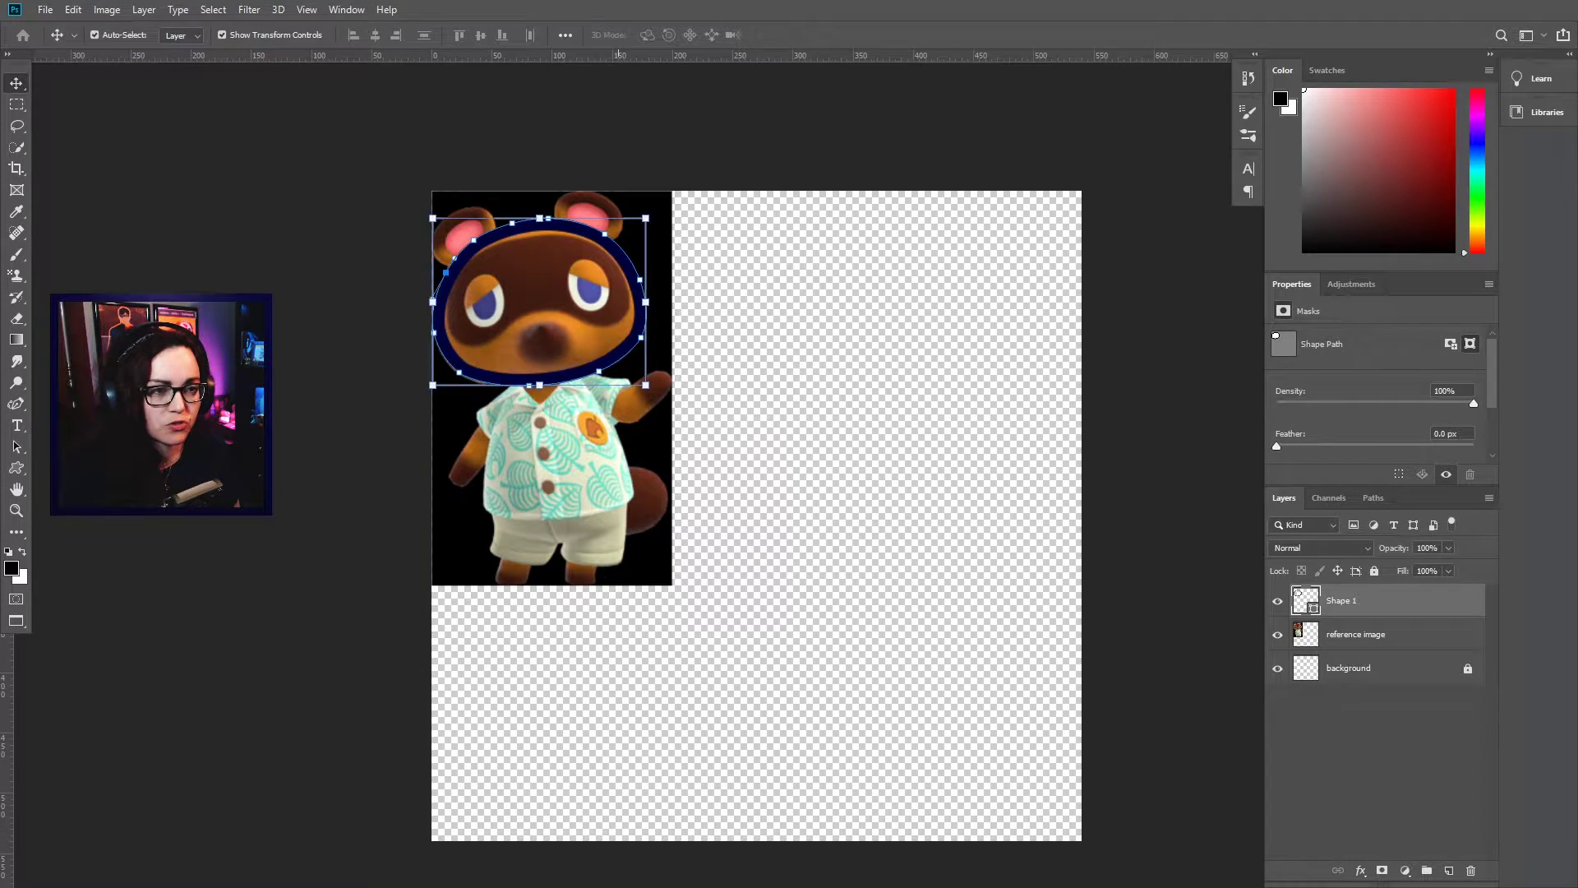
left_click_drag(576, 304, 834, 491)
left_click_drag(920, 394, 930, 409)
key("Return")
left_click(930, 408)
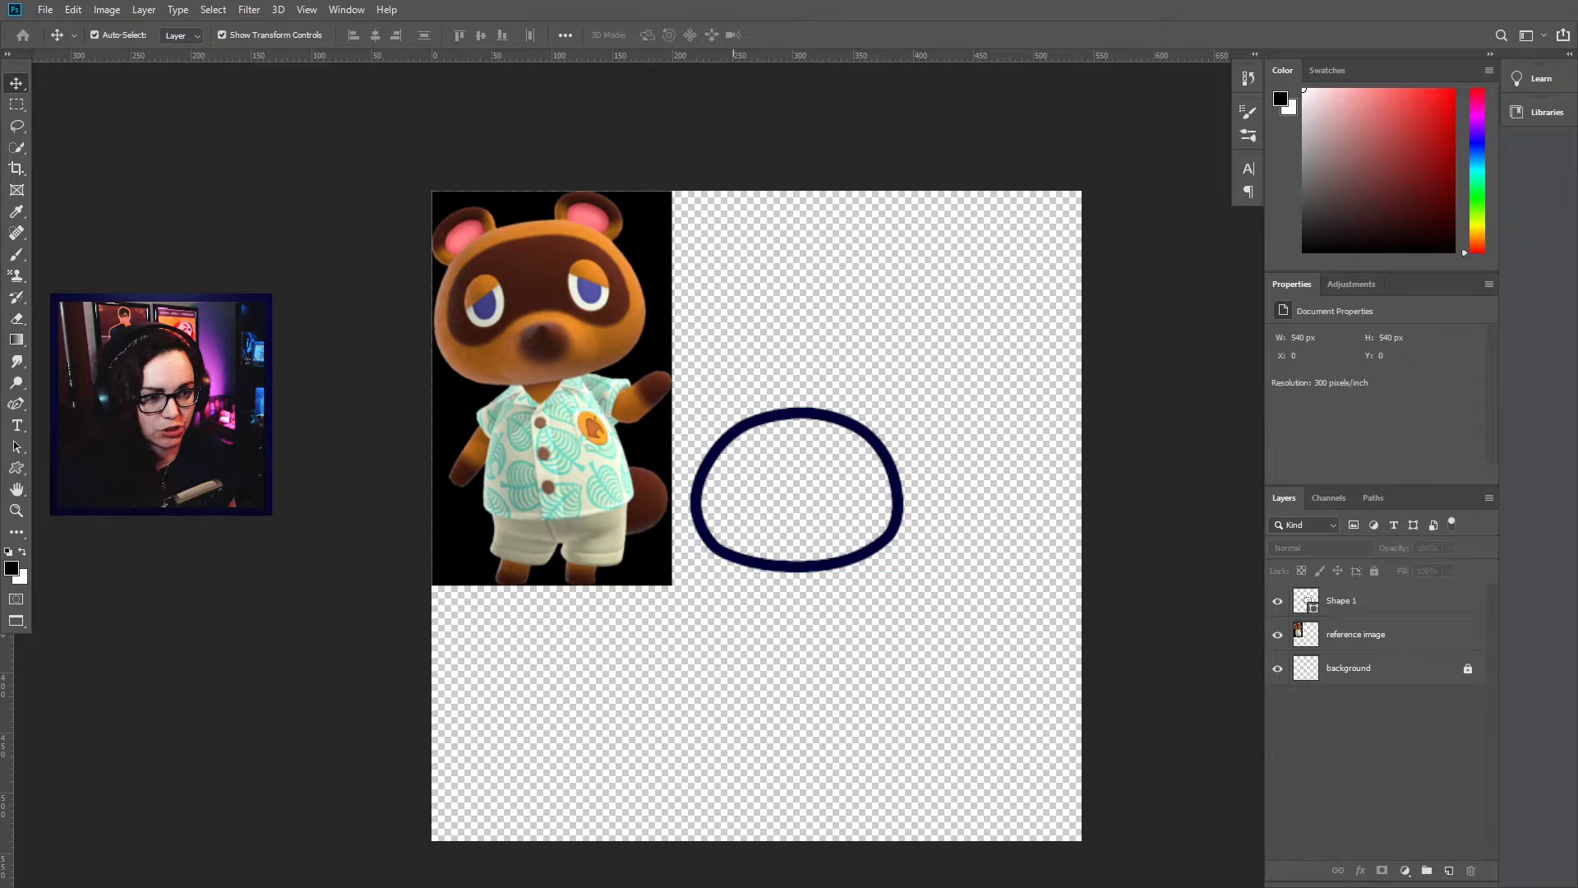
Fill the head shape with a light tan swatch
left_click(872, 437)
key("u")
key("shift+u")
left_click(119, 35)
left_click(115, 48)
left_click(182, 34)
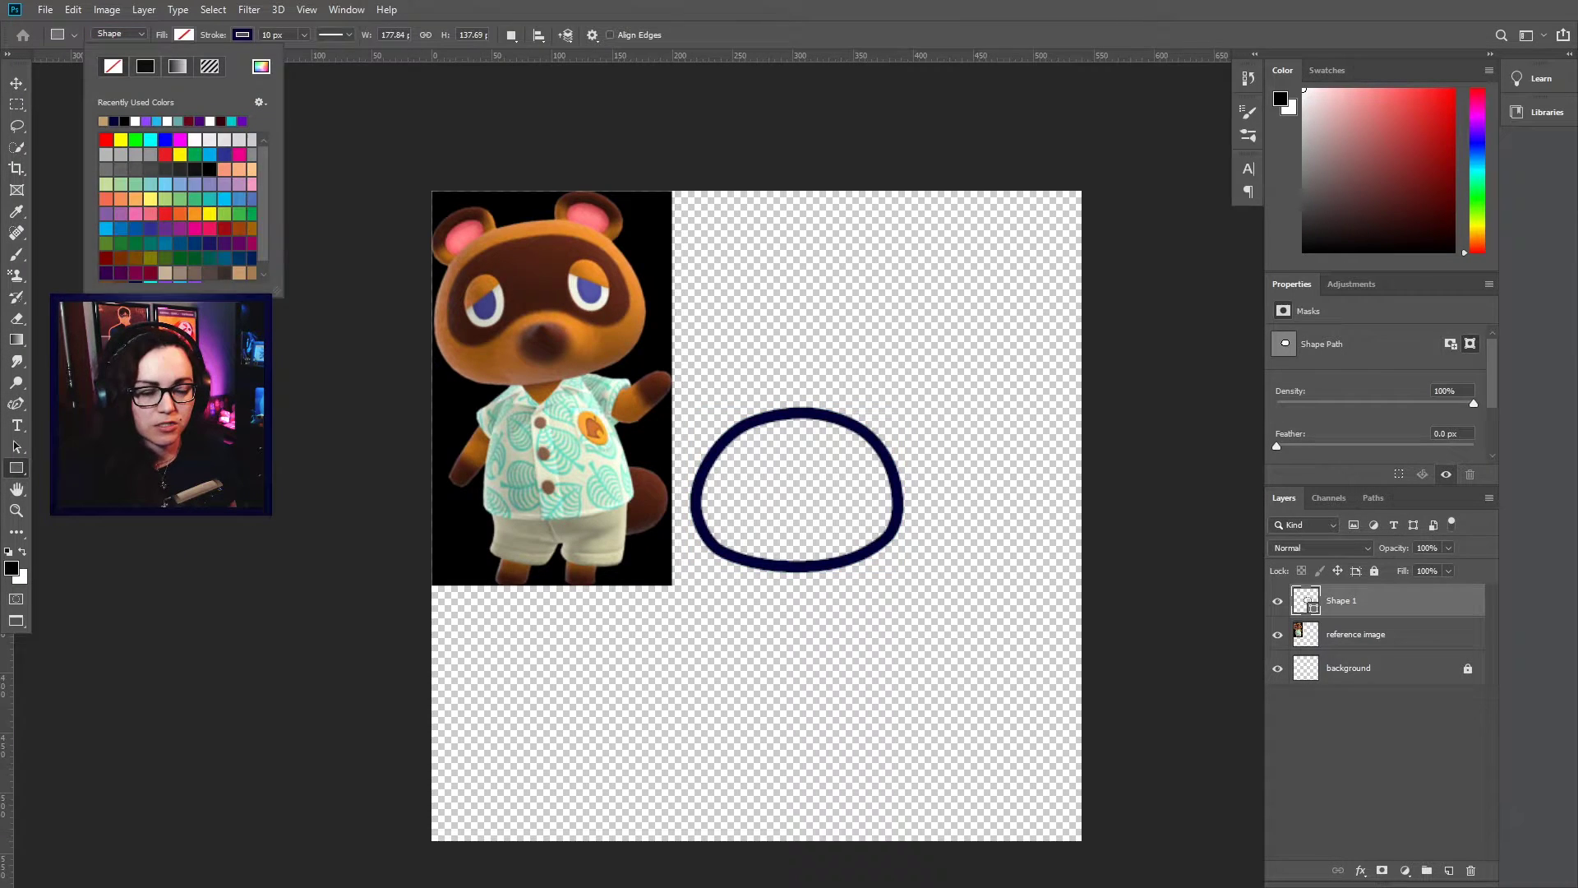
left_click(242, 272)
Set the head shape's stroke to an orange sampled from the reference character's forehead
left_click(237, 35)
left_click(171, 66)
left_click(319, 67)
left_click(576, 234)
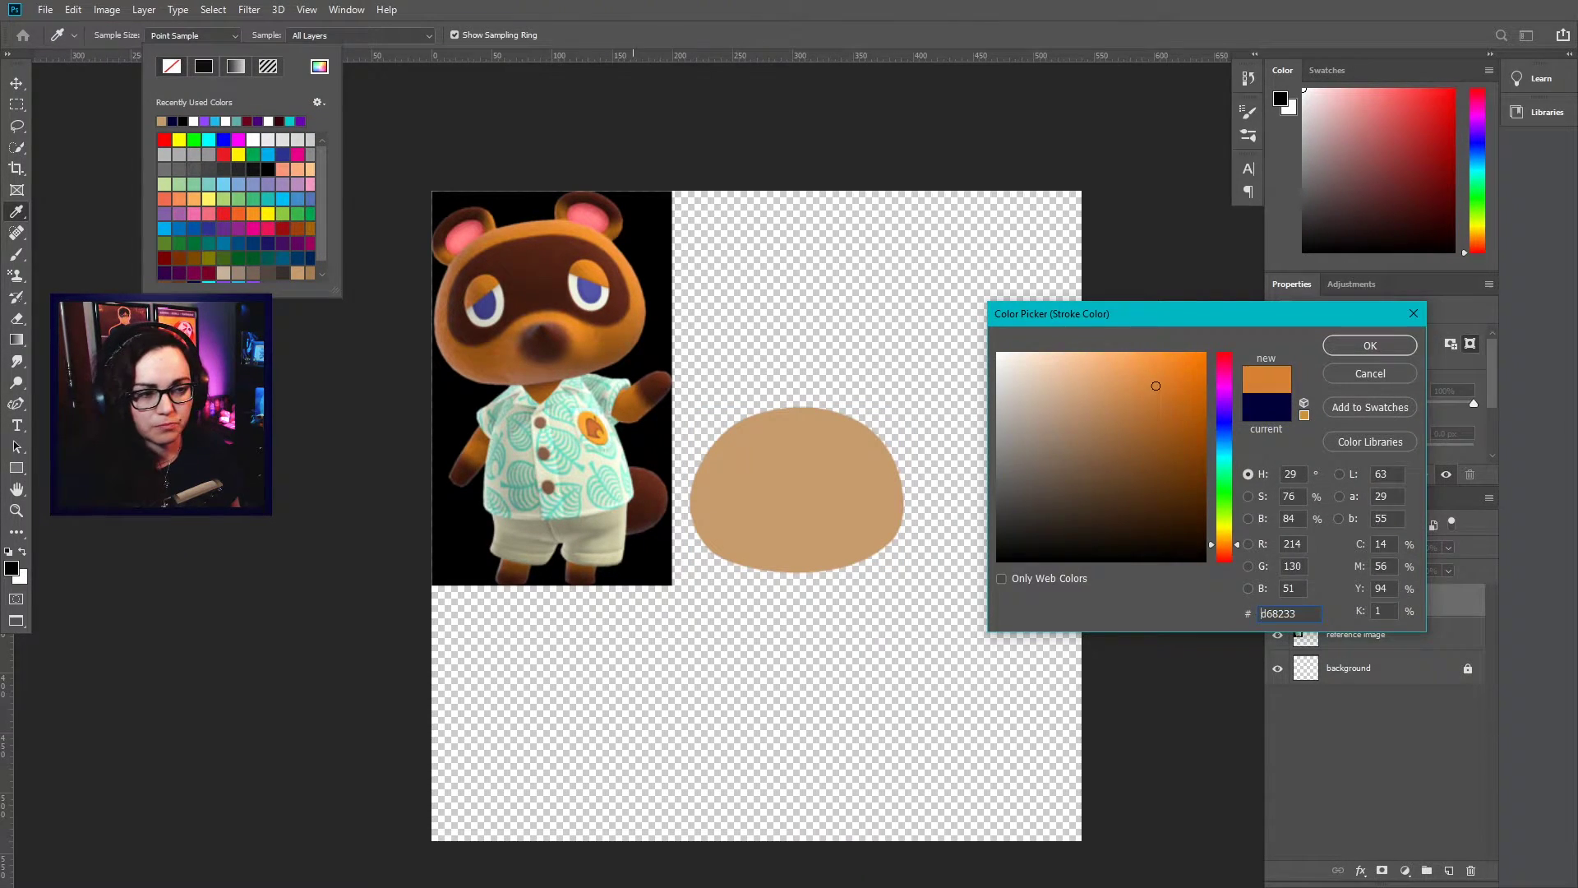
left_click(576, 234)
key("Return")
Fill the head shape with the recently sampled orange and remove its stroke
left_click(183, 34)
left_click(104, 121)
left_click(241, 35)
left_click(171, 66)
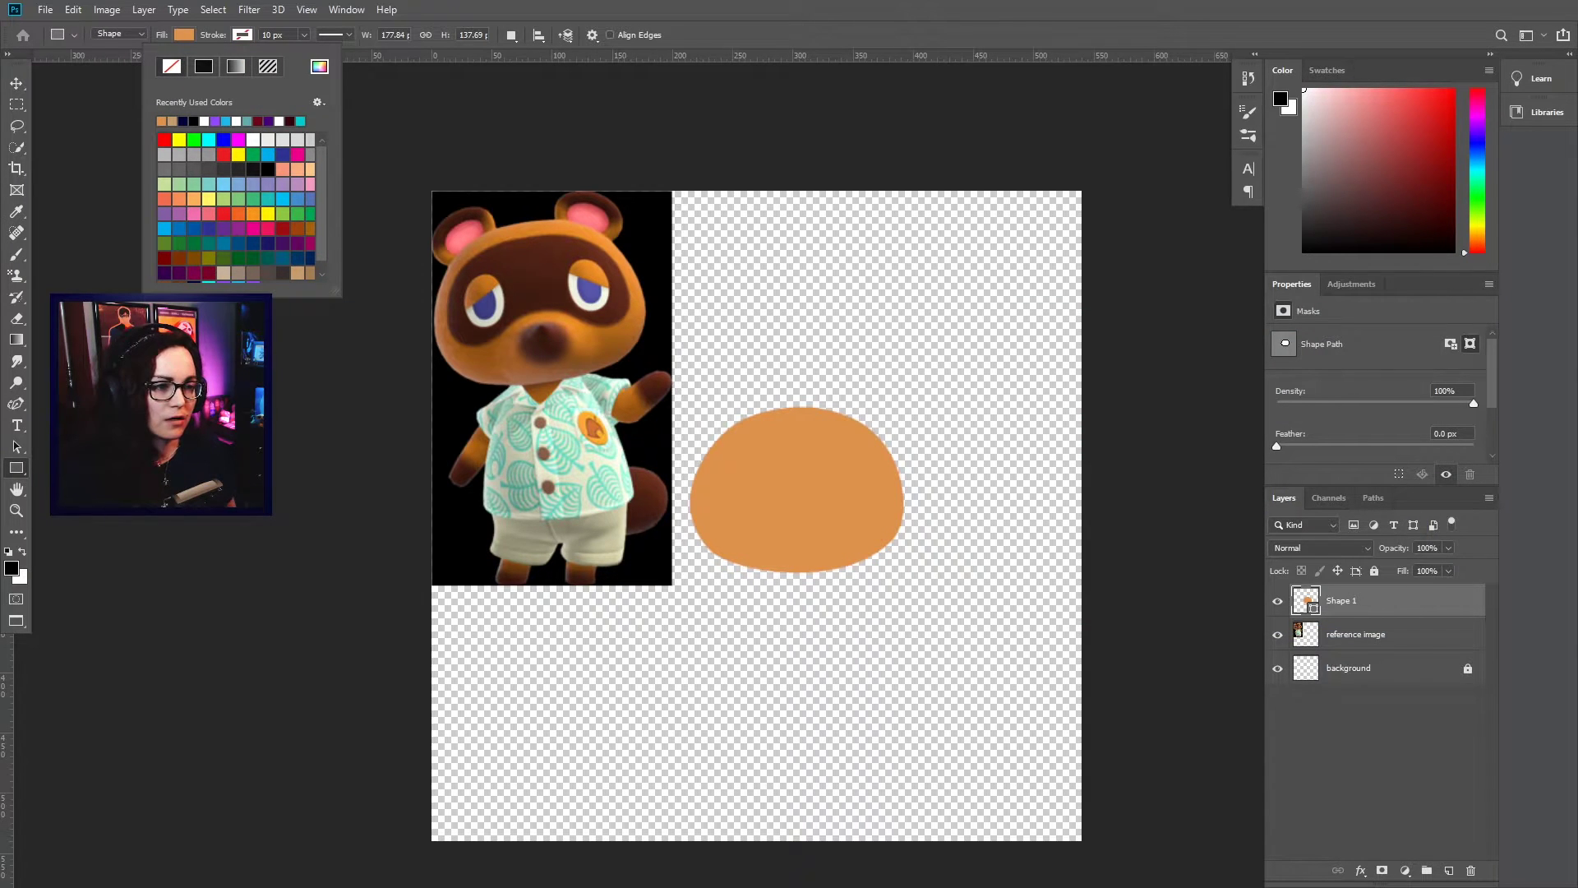
key("Escape")
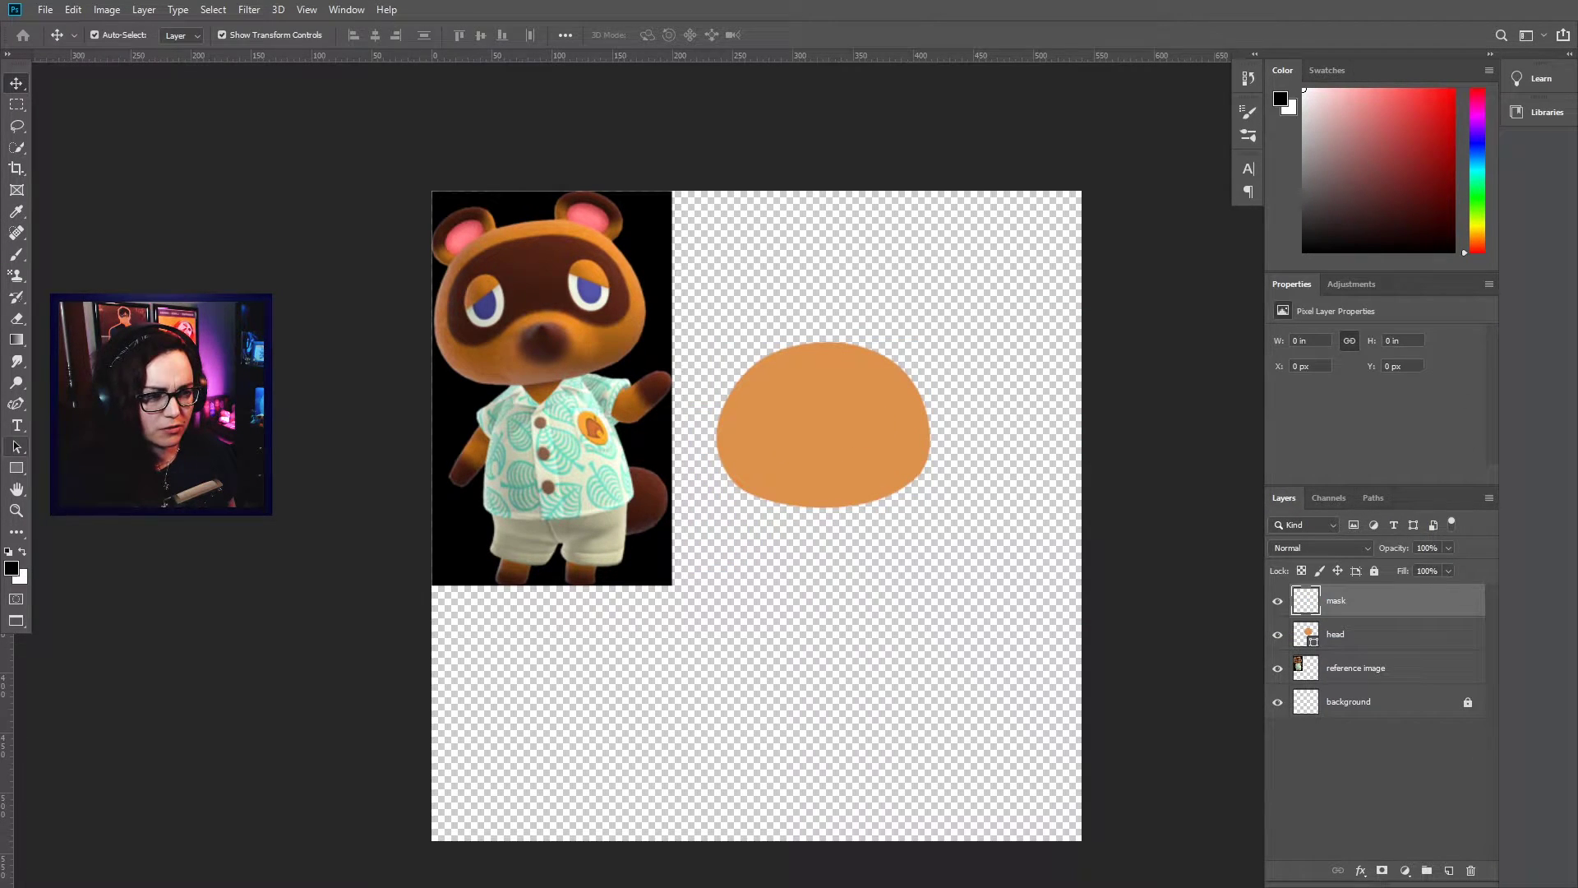
Set the Curvature Pen's fill for the mask to a dark brown sampled from the reference face
left_click(15, 403)
left_click(183, 34)
left_click(264, 67)
left_click(538, 251)
left_click(542, 251)
key("Return")
Start the mask outline on the head with curved points along its upper and right edges, without a stroke
left_click(753, 394)
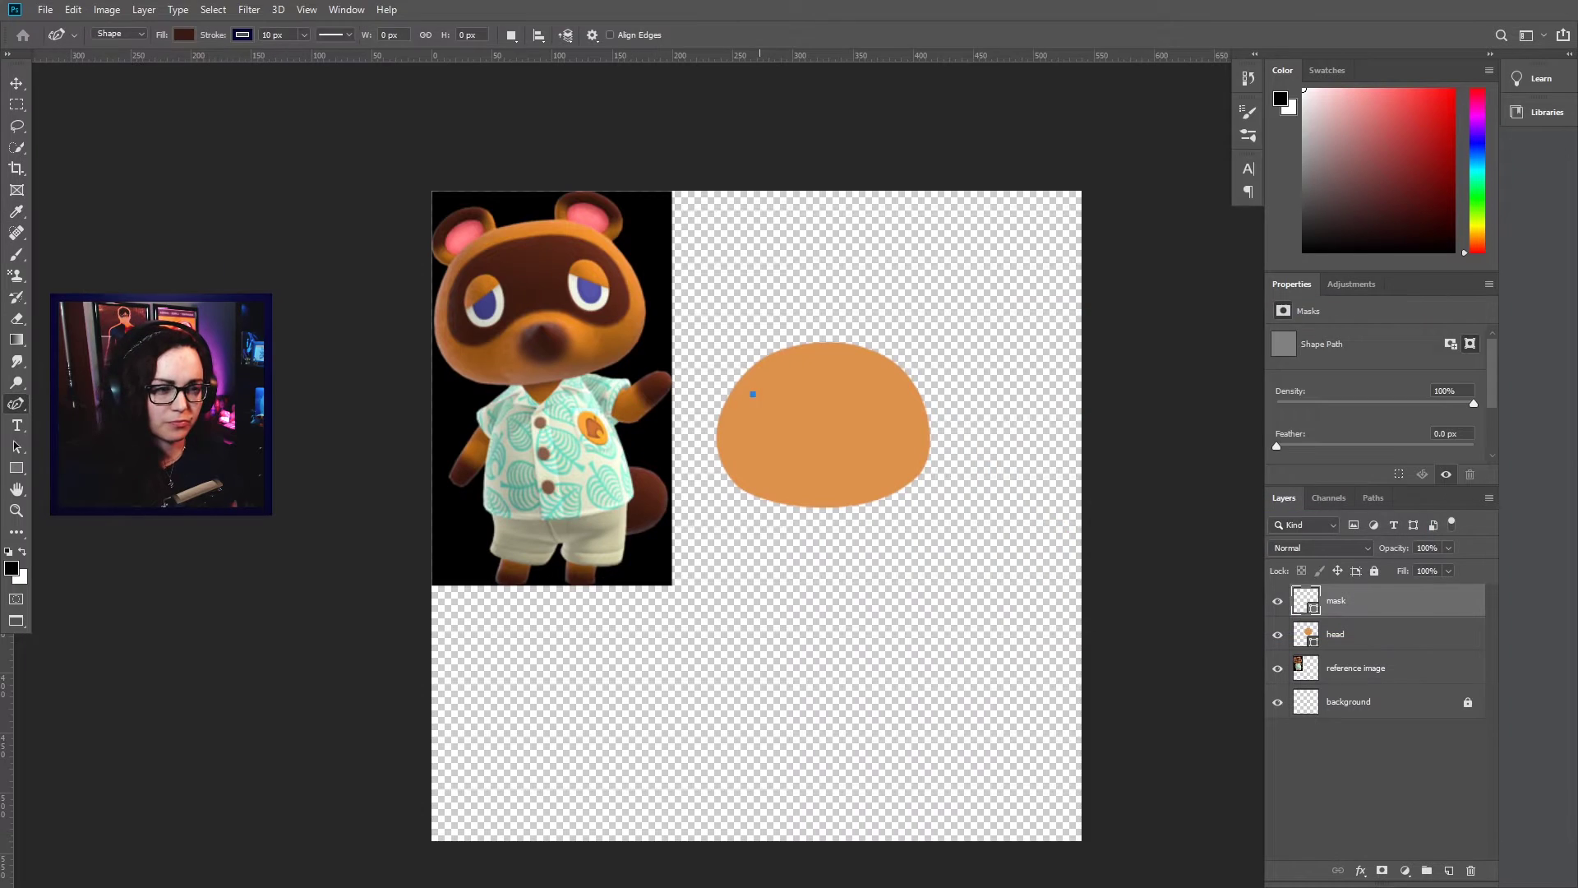
left_click(778, 370)
left_click(823, 360)
left_click(854, 362)
left_click(884, 375)
left_click(900, 399)
left_click(908, 423)
left_click(241, 34)
left_click(170, 66)
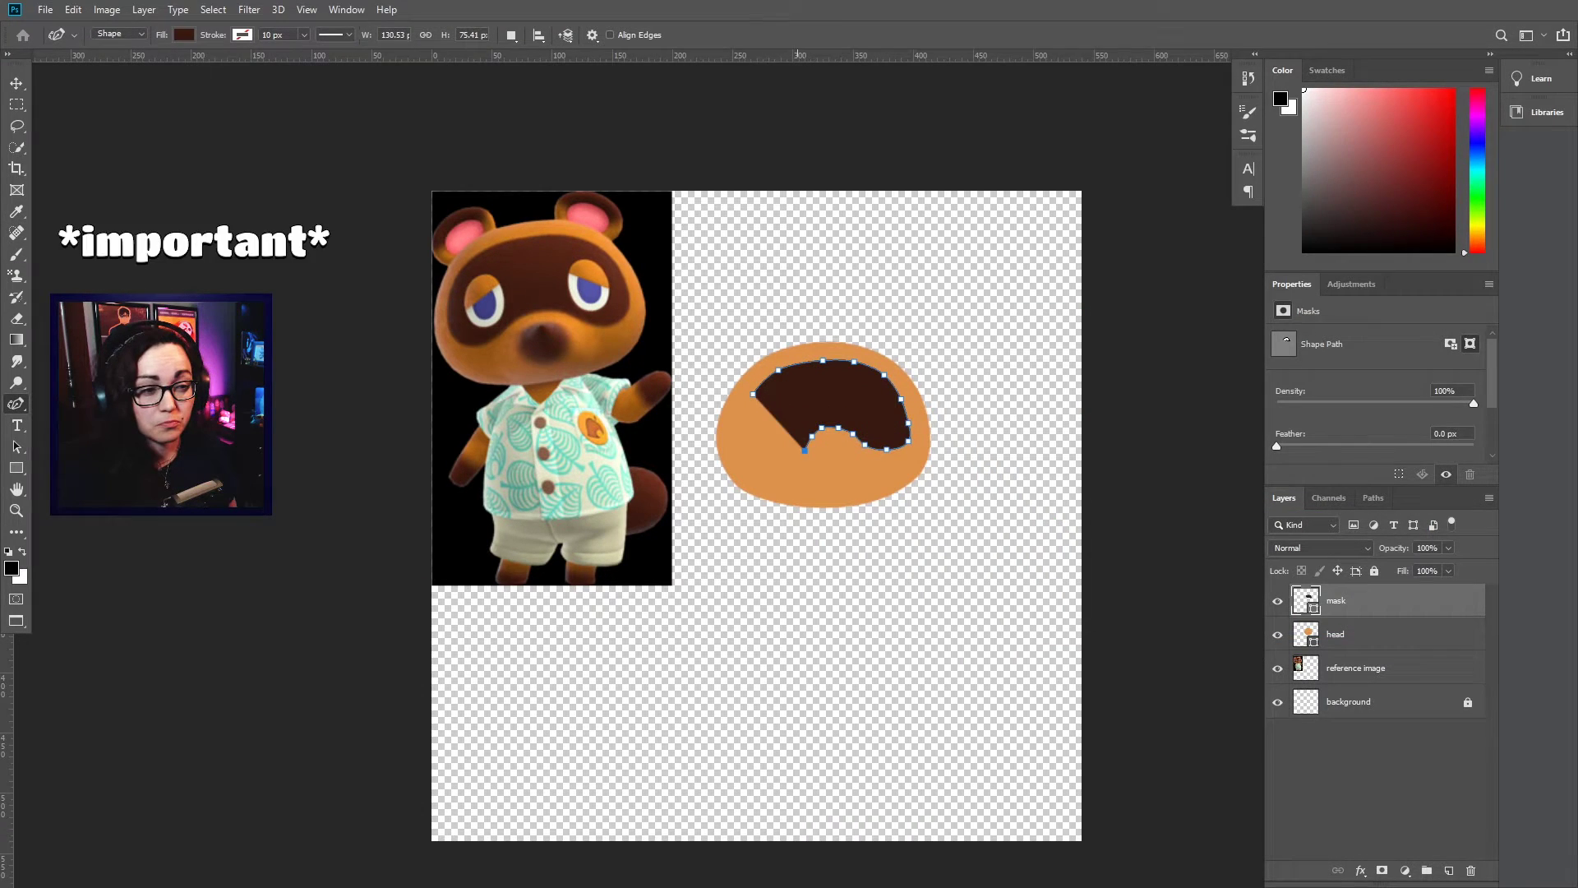
Complete and close the mask outline around its left lobe, and adjust the points along its upper edge
left_click(794, 458)
left_click(771, 460)
left_click(752, 457)
left_click(737, 441)
left_click(741, 409)
left_click_drag(752, 394, 754, 390)
left_click(823, 360)
left_click_drag(778, 369, 836, 390)
key("v")
Add an anchor point to the mask's lower left curve and pull the right lobe's points outward to widen it
left_click(16, 403)
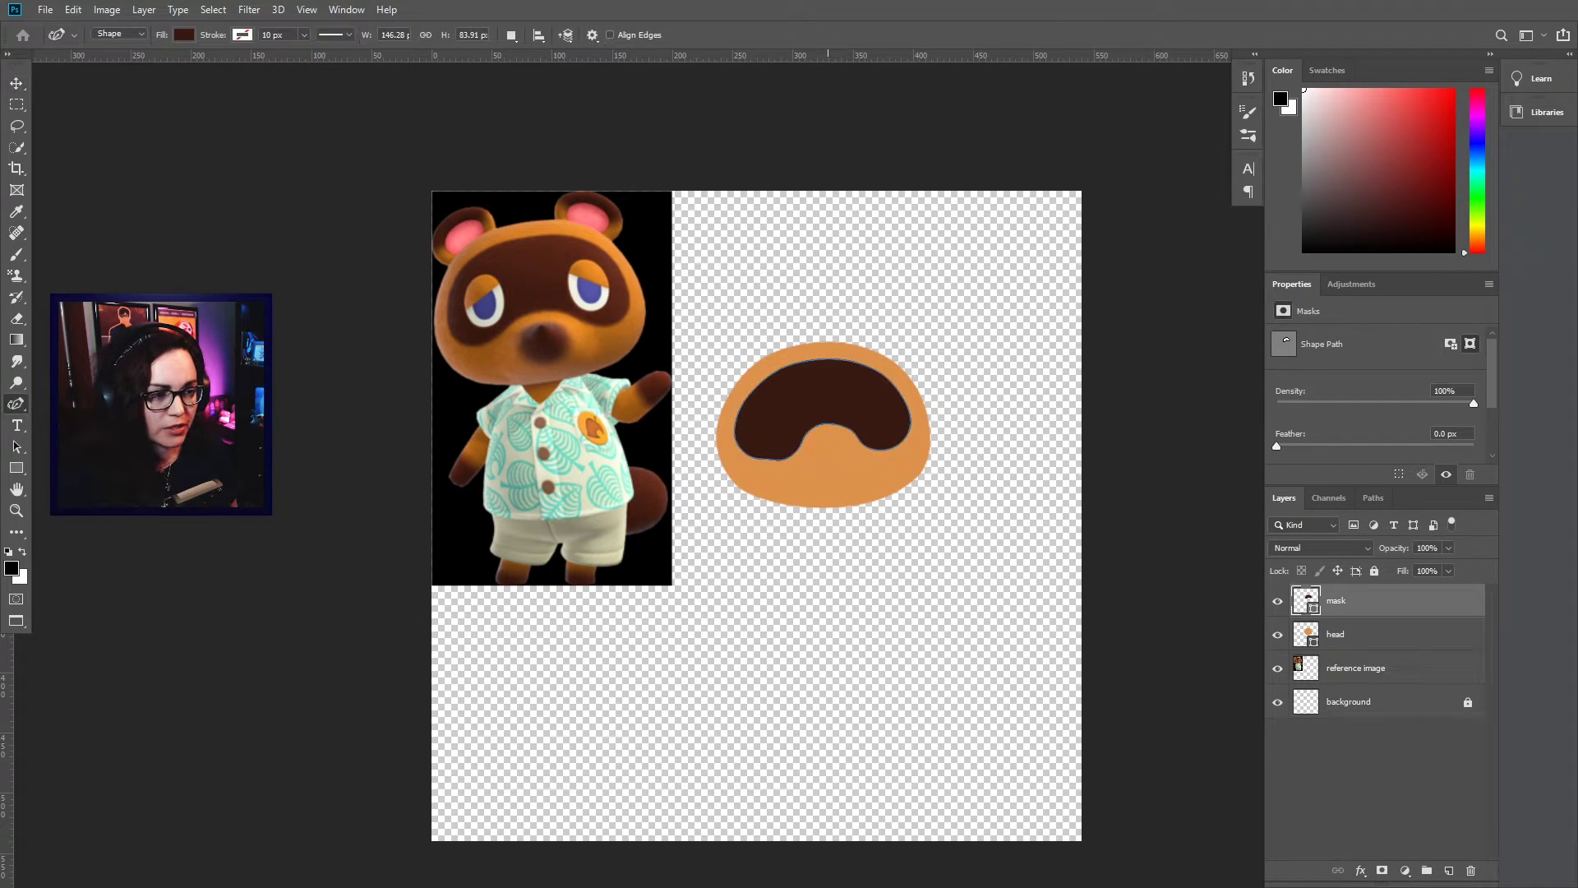
left_click(83, 455)
left_click(776, 460)
scroll(828, 408, "up", 4)
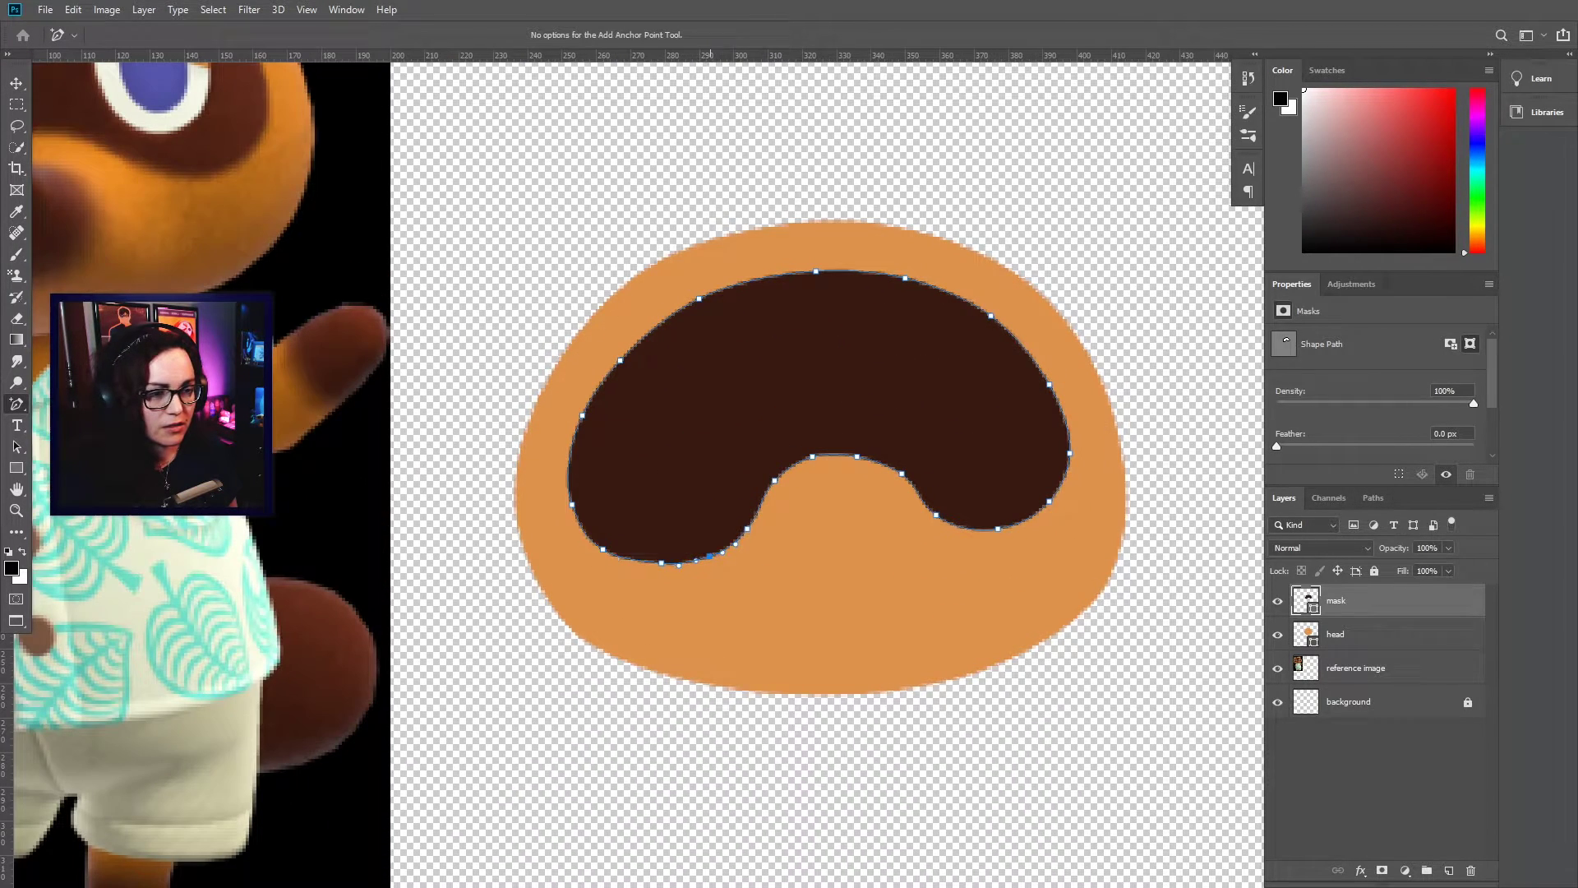
left_click_drag(1048, 501, 1052, 525)
left_click_drag(1069, 452, 1079, 453)
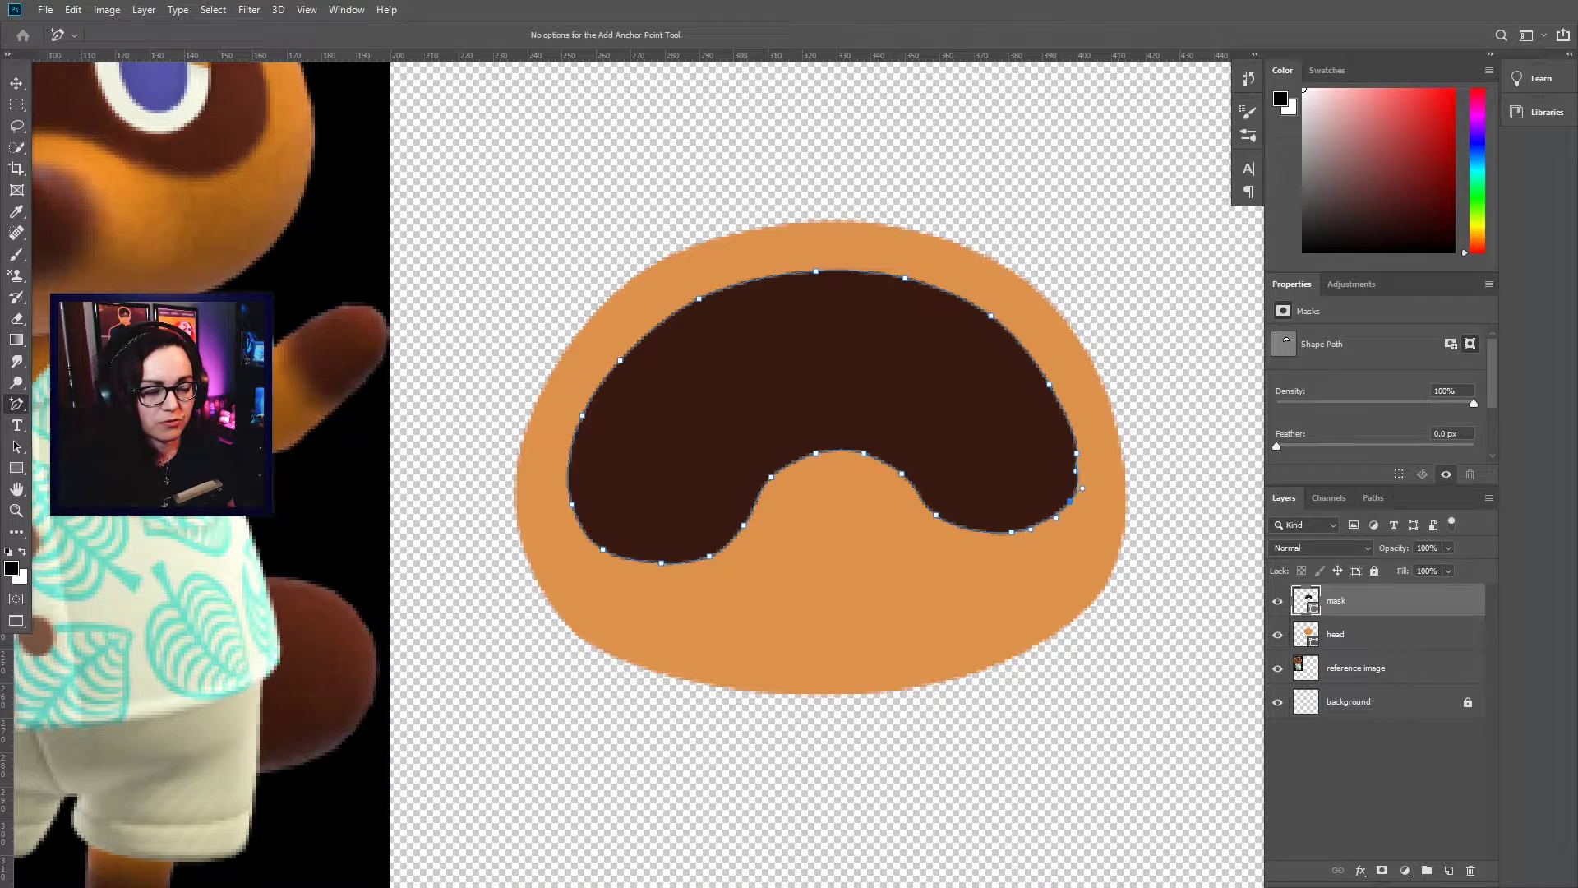
left_click_drag(998, 529, 1007, 538)
left_click_drag(936, 514, 936, 511)
left_click_drag(1070, 498, 1077, 435)
left_click_drag(1049, 384, 1052, 377)
Adjust the anchor points around the mask's left lobe to smooth its lower and outer curve
left_click_drag(743, 524, 702, 549)
left_click_drag(660, 562, 658, 559)
left_click_drag(602, 549, 572, 497)
left_click_drag(582, 415, 586, 409)
Lower and smooth the underside of the mask's right lobe and its transition into the central arch
left_click_drag(936, 512, 936, 514)
left_click_drag(1008, 539, 1052, 530)
left_click_drag(936, 514, 936, 518)
left_click_drag(1007, 541, 1008, 545)
left_click_drag(898, 477, 902, 477)
left_click(920, 497)
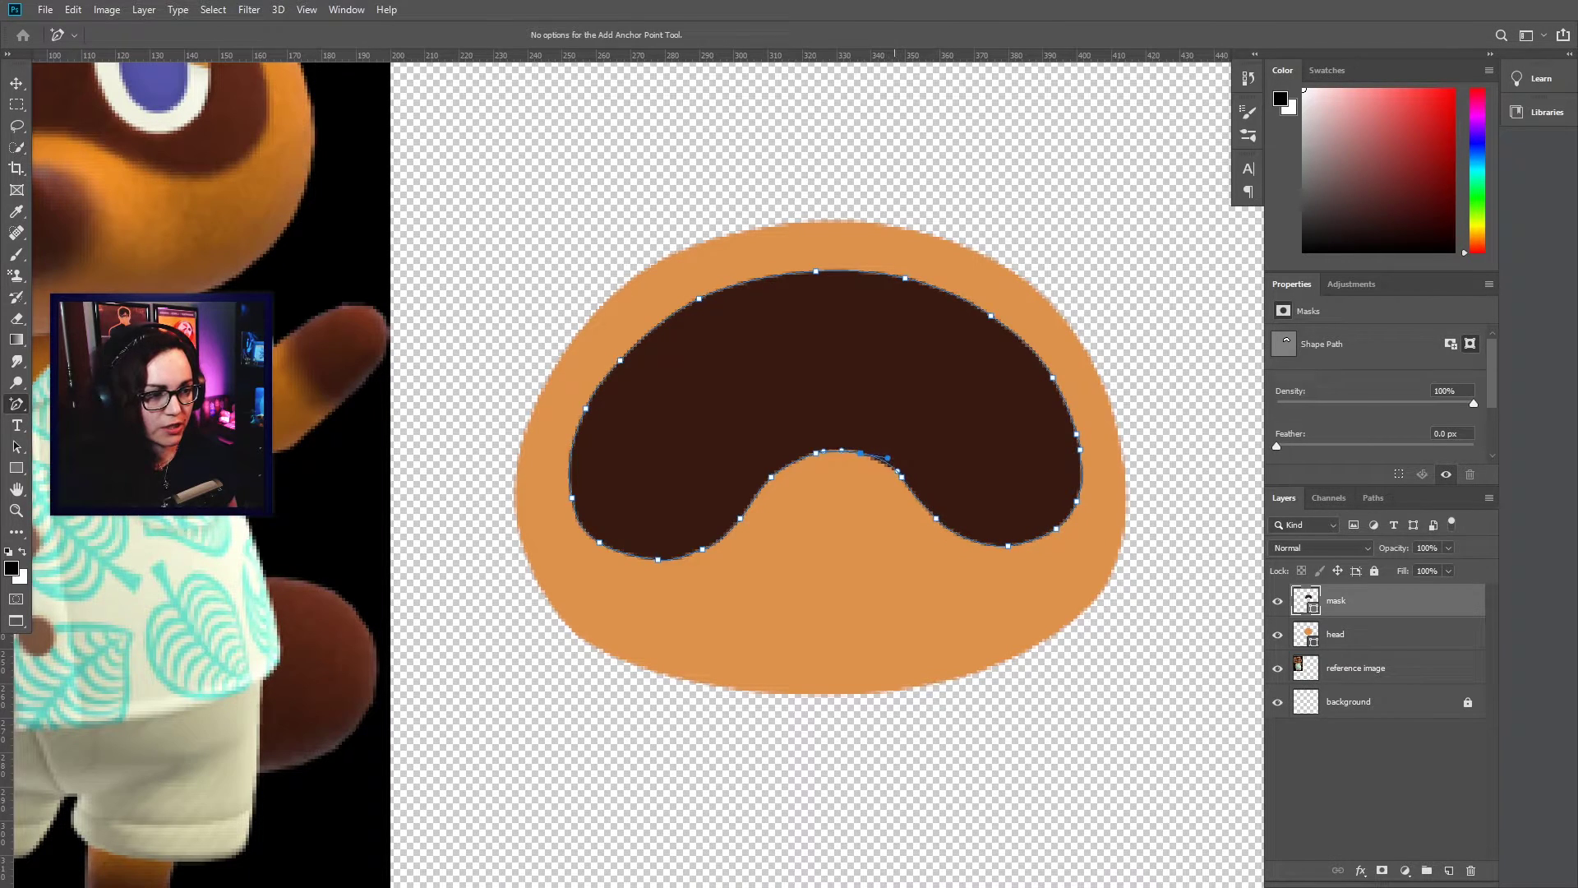
key("v")
scroll(871, 419, "down", 3)
left_click(871, 625)
scroll(867, 493, "up", 1)
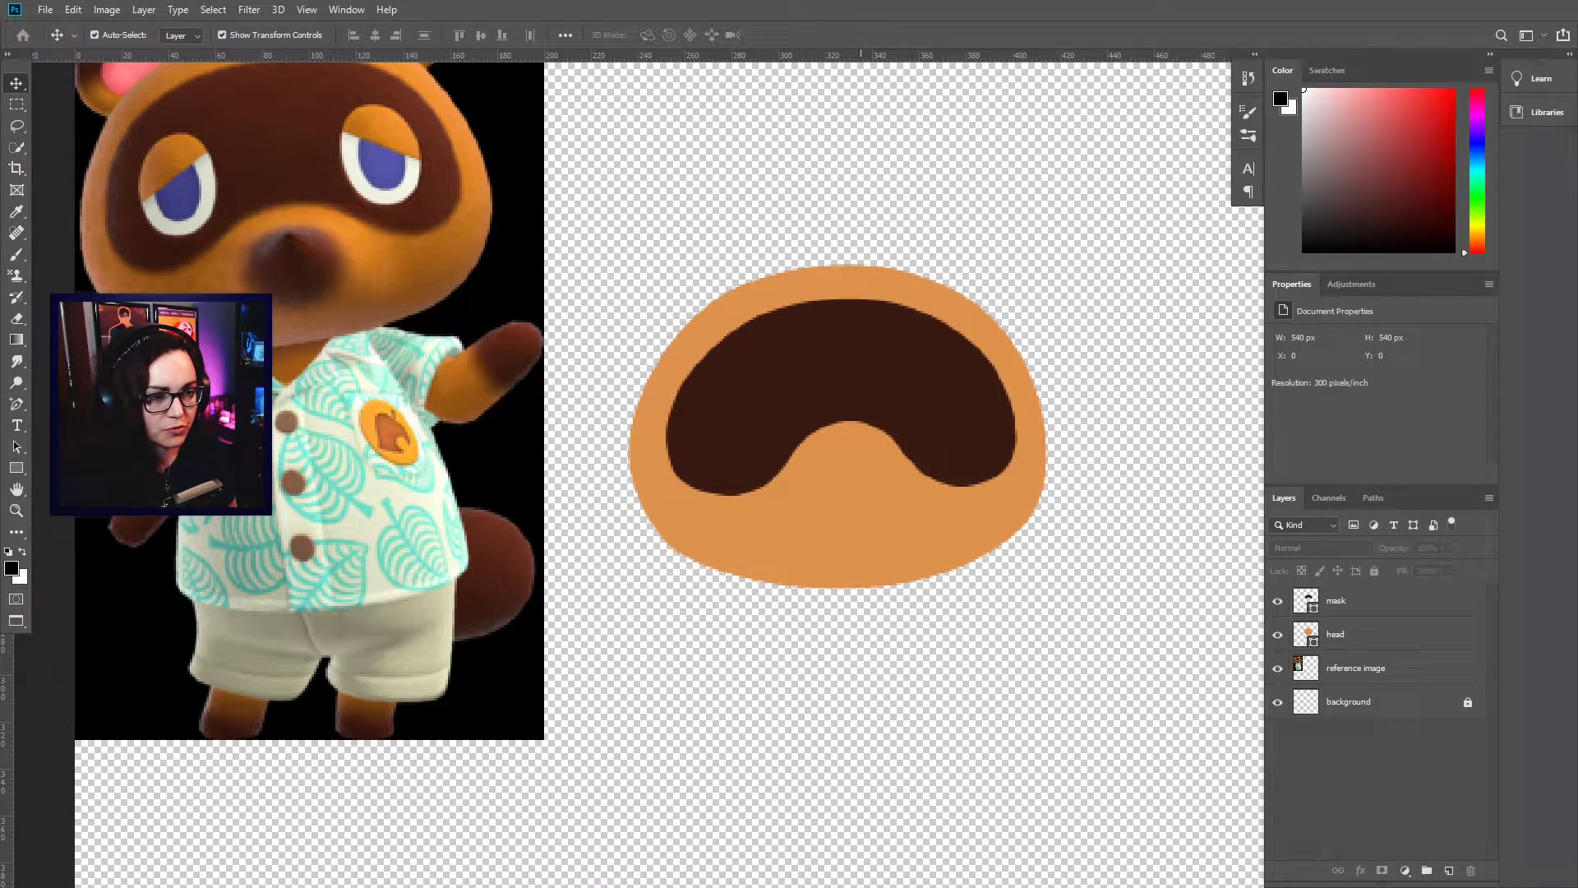
Draw a rounded triangular nose below the mask's arch, dark brown without a stroke, about 33 px wide and tall
left_click(16, 405)
left_click(50, 437)
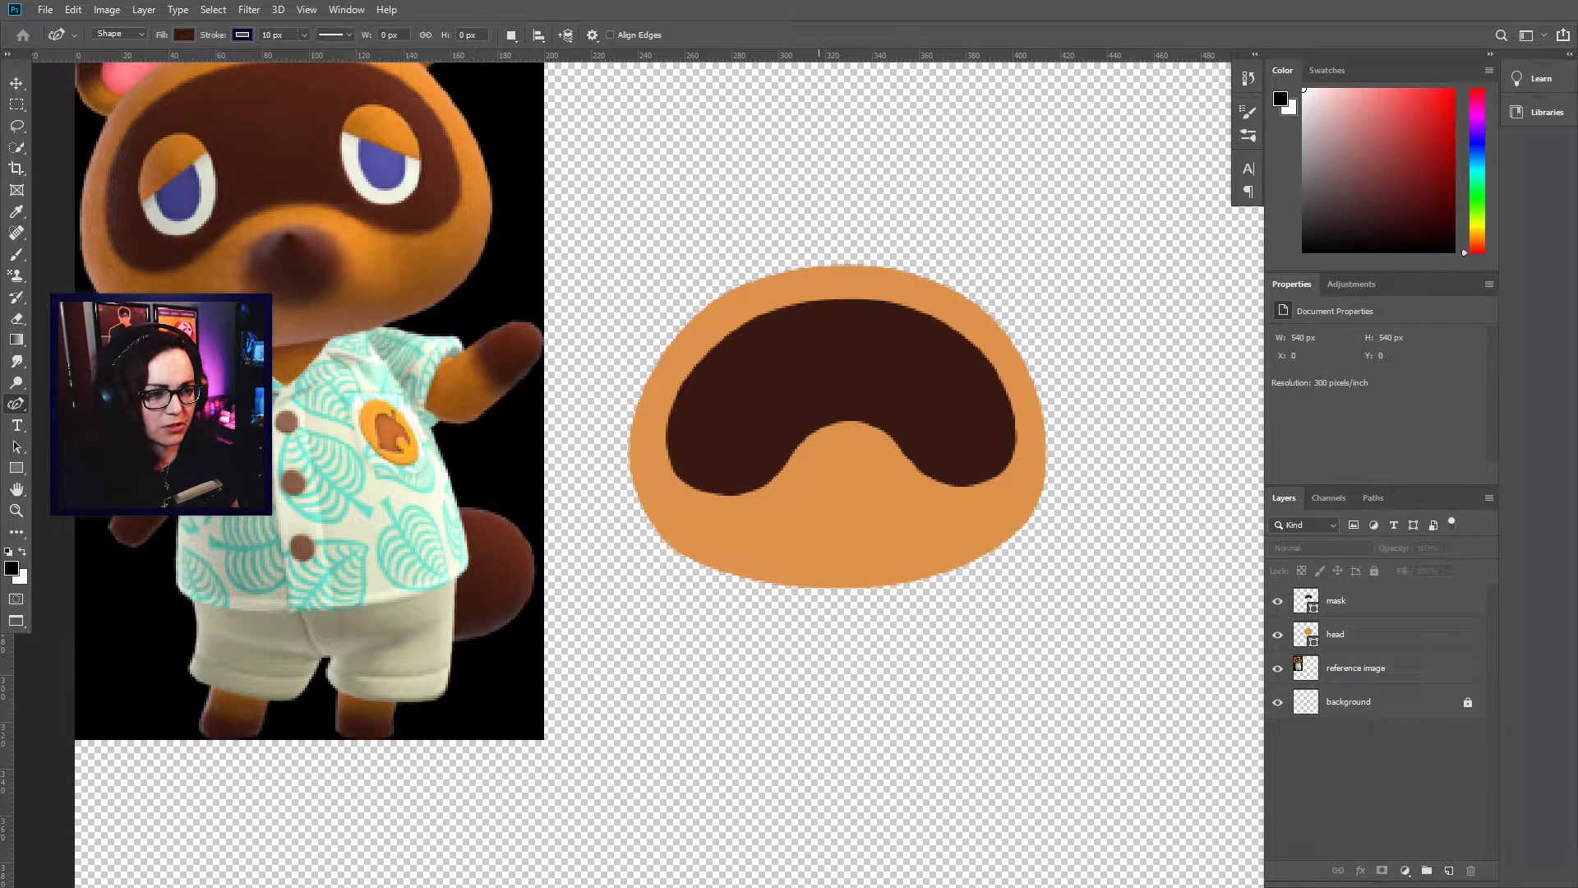
left_click(812, 498)
left_click(825, 504)
left_click(242, 34)
left_click(154, 64)
left_click(844, 510)
left_click(865, 510)
left_click(877, 505)
left_click(886, 495)
left_click(881, 479)
left_click(872, 460)
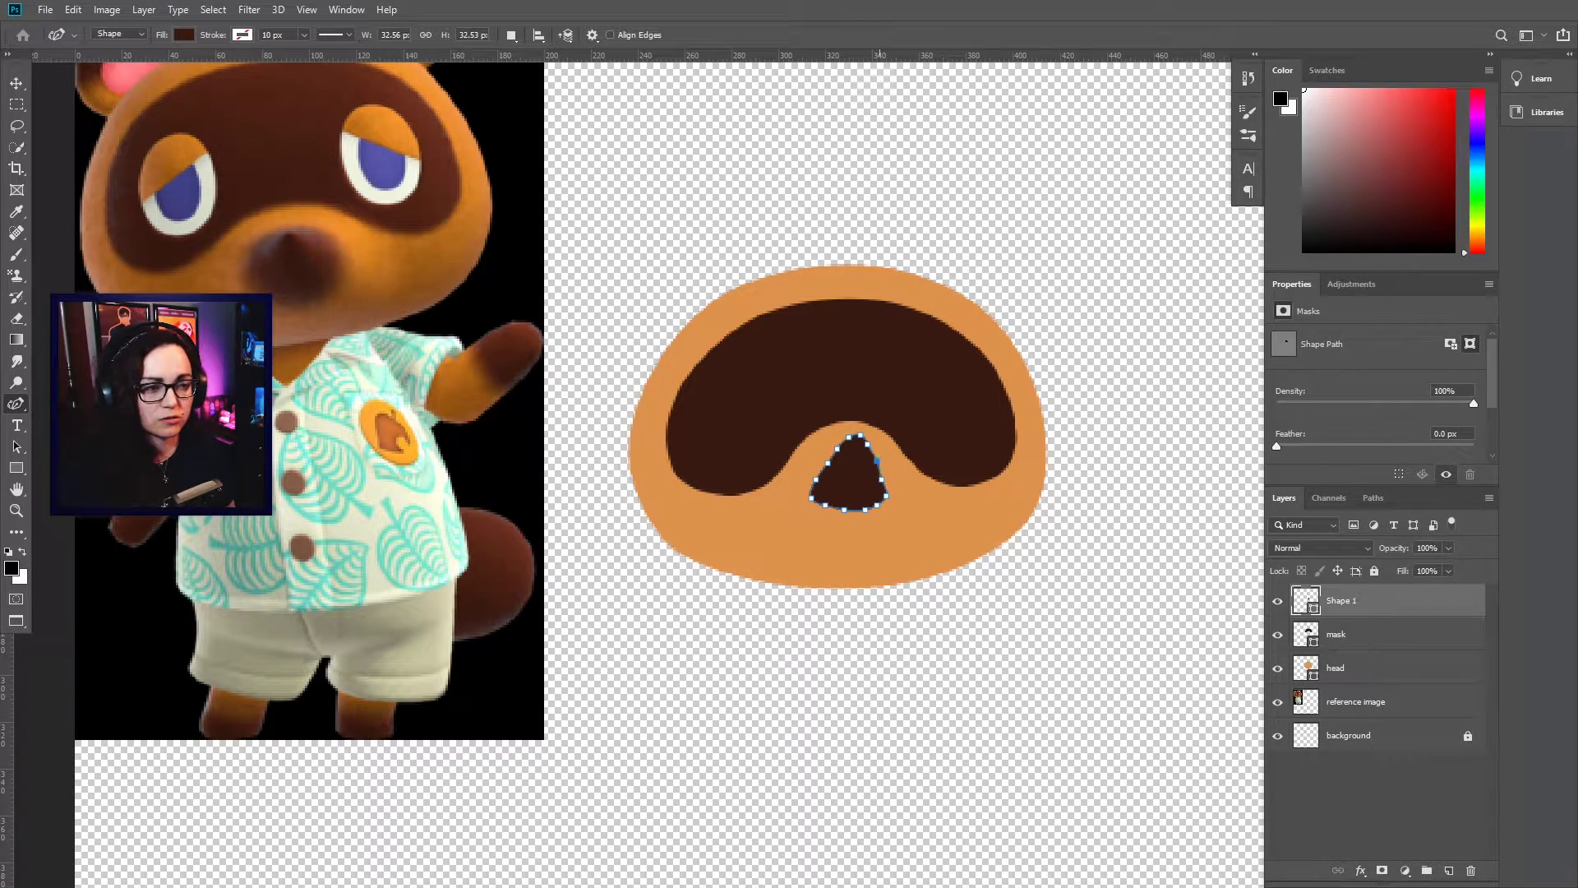
Round out the right side of the nose by adjusting its anchor points, and deselect it
key("v")
key("ctrl+plus")
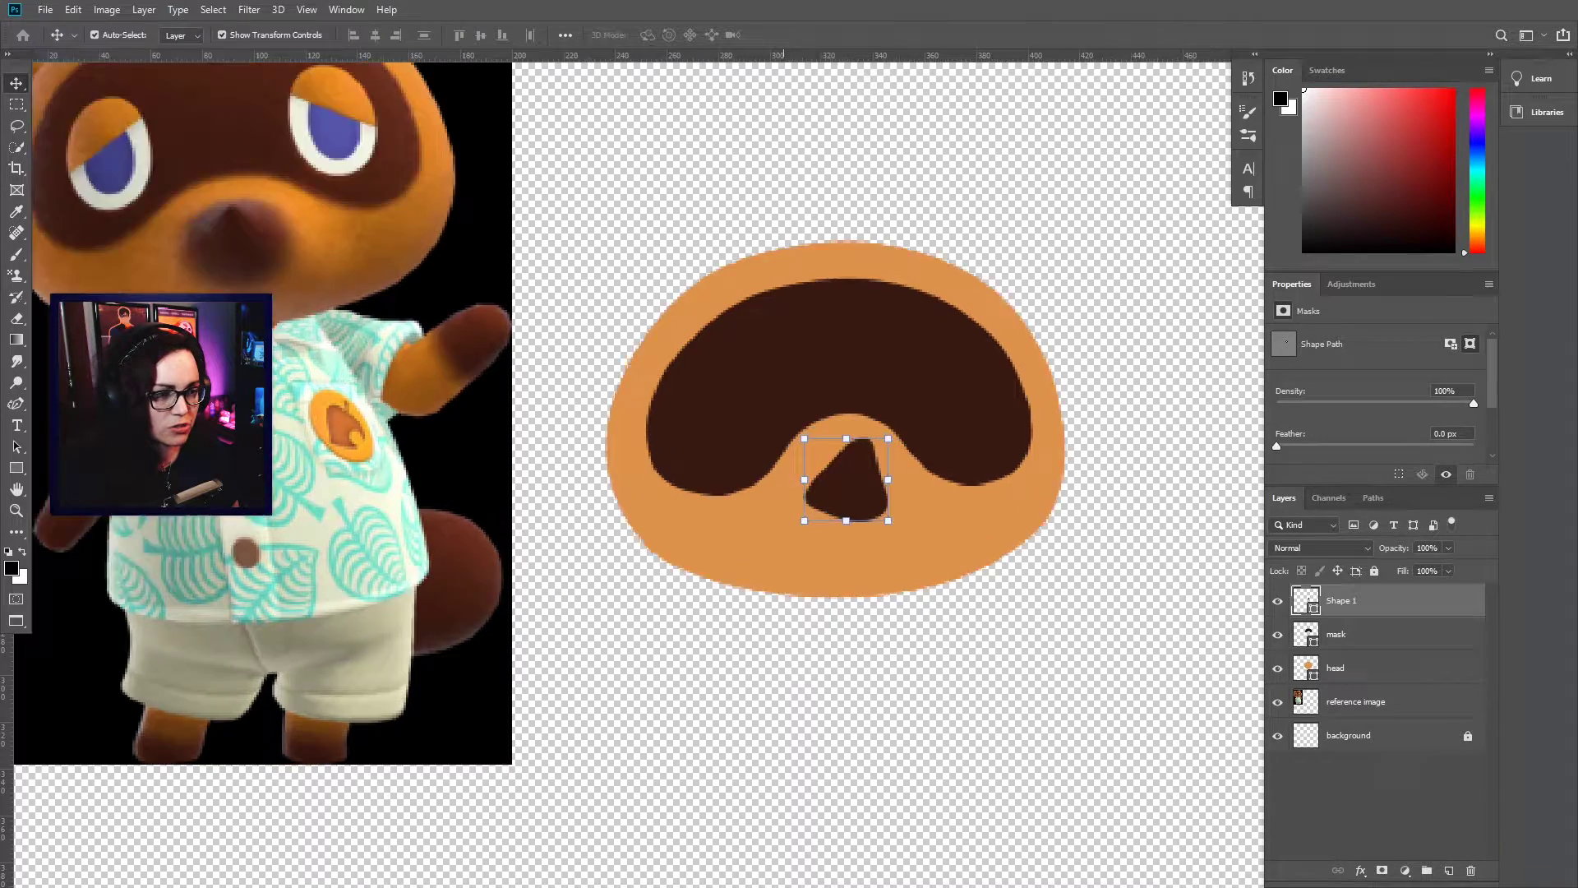
key("p")
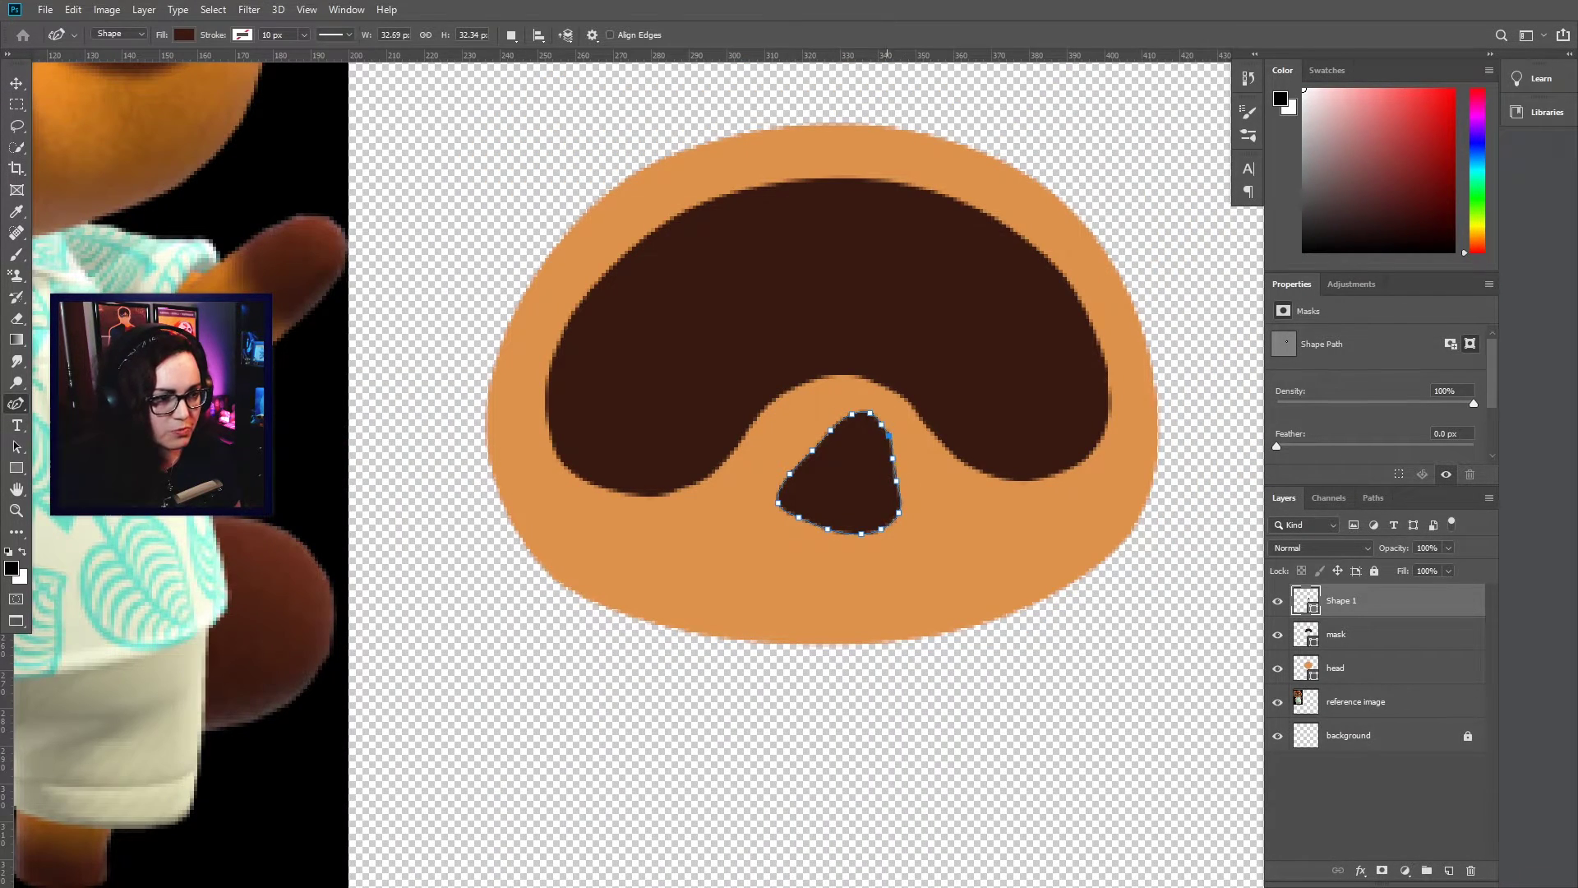
left_click_drag(881, 424, 881, 420)
left_click_drag(893, 459, 900, 480)
left_click_drag(889, 436, 904, 416)
key("z")
key("v")
scroll(797, 484, "down", 8)
left_click(823, 608)
scroll(780, 513, "up", 2)
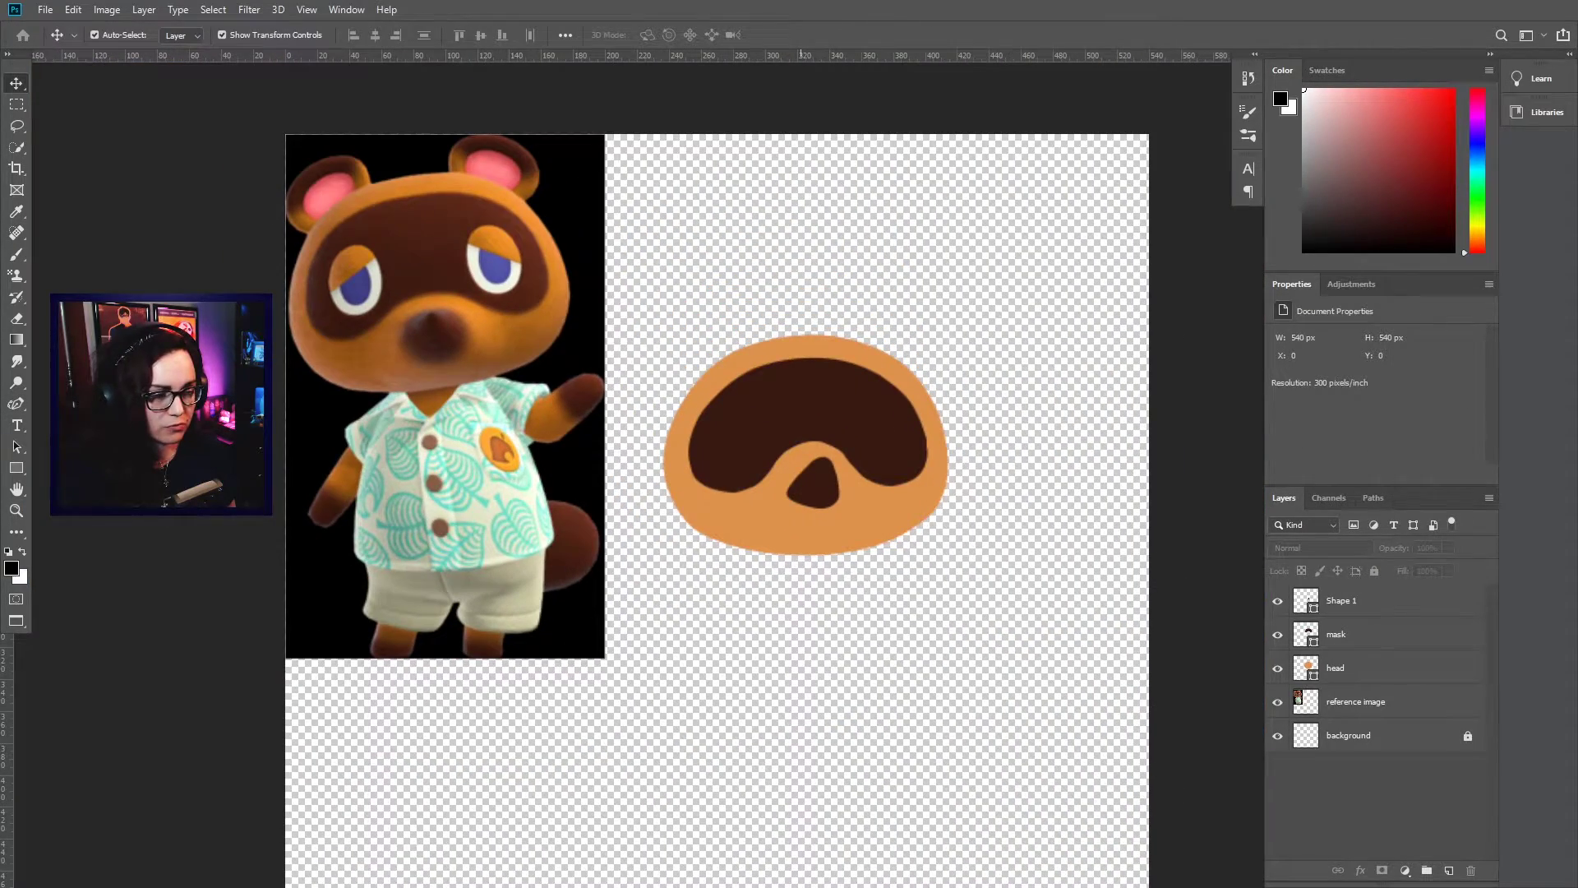
Draw an orange left eyelid shape on the mask, about 37 px wide and 30 px tall
scroll(869, 429, "up", 3)
key("p")
left_click(183, 35)
left_click(109, 94)
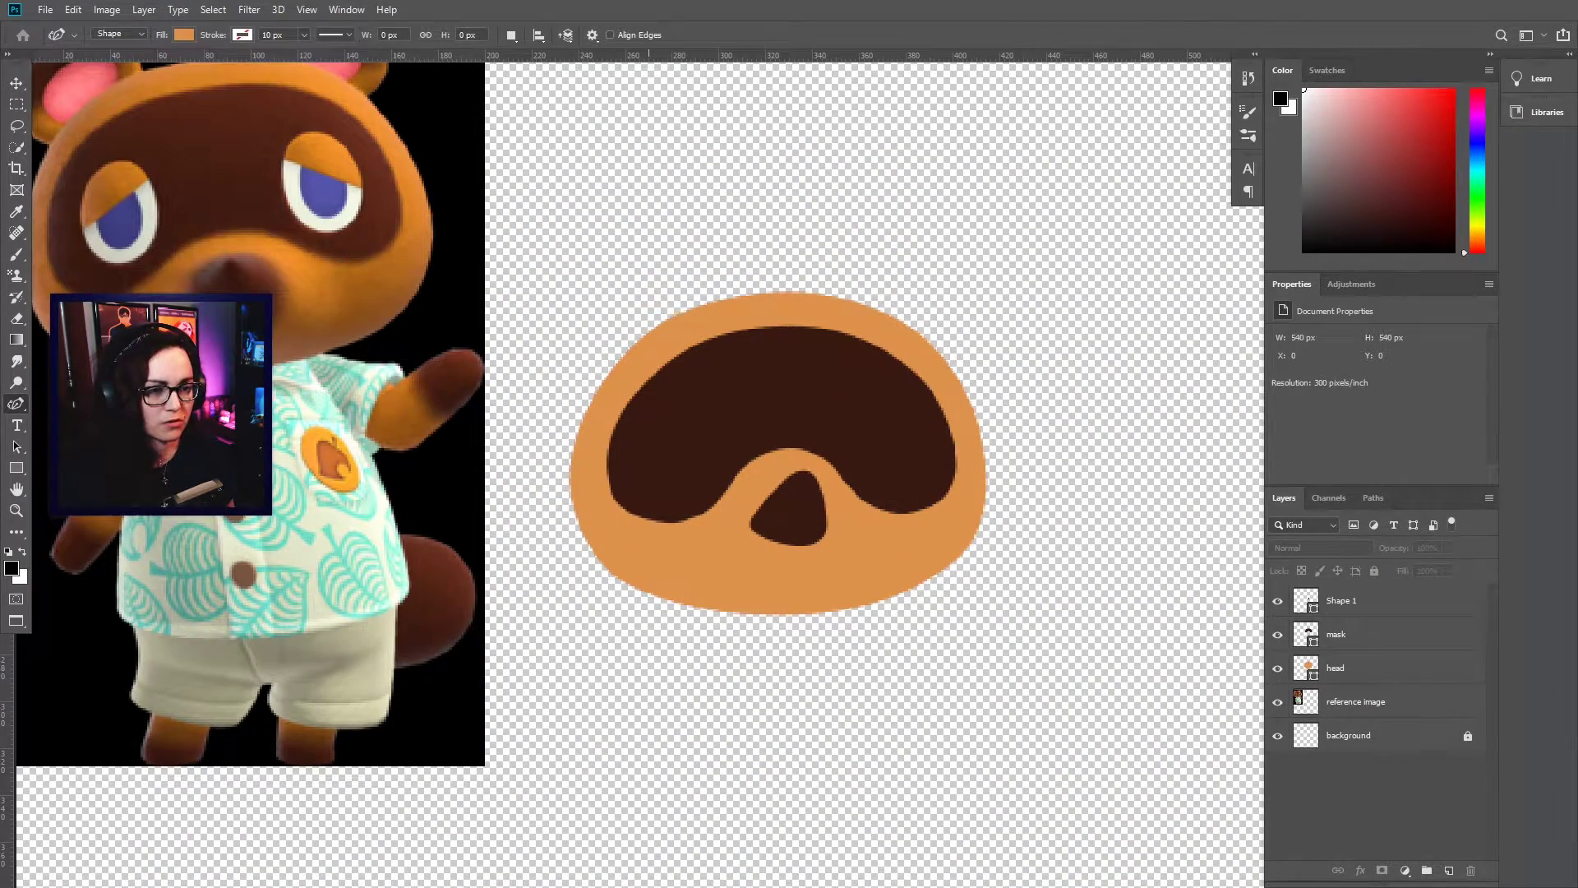
left_click(648, 452)
left_click(651, 433)
left_click(660, 412)
left_click(681, 401)
mouse_move(725, 424)
left_mouse_down()
mouse_move(718, 457)
mouse_move(650, 451)
left_mouse_up()
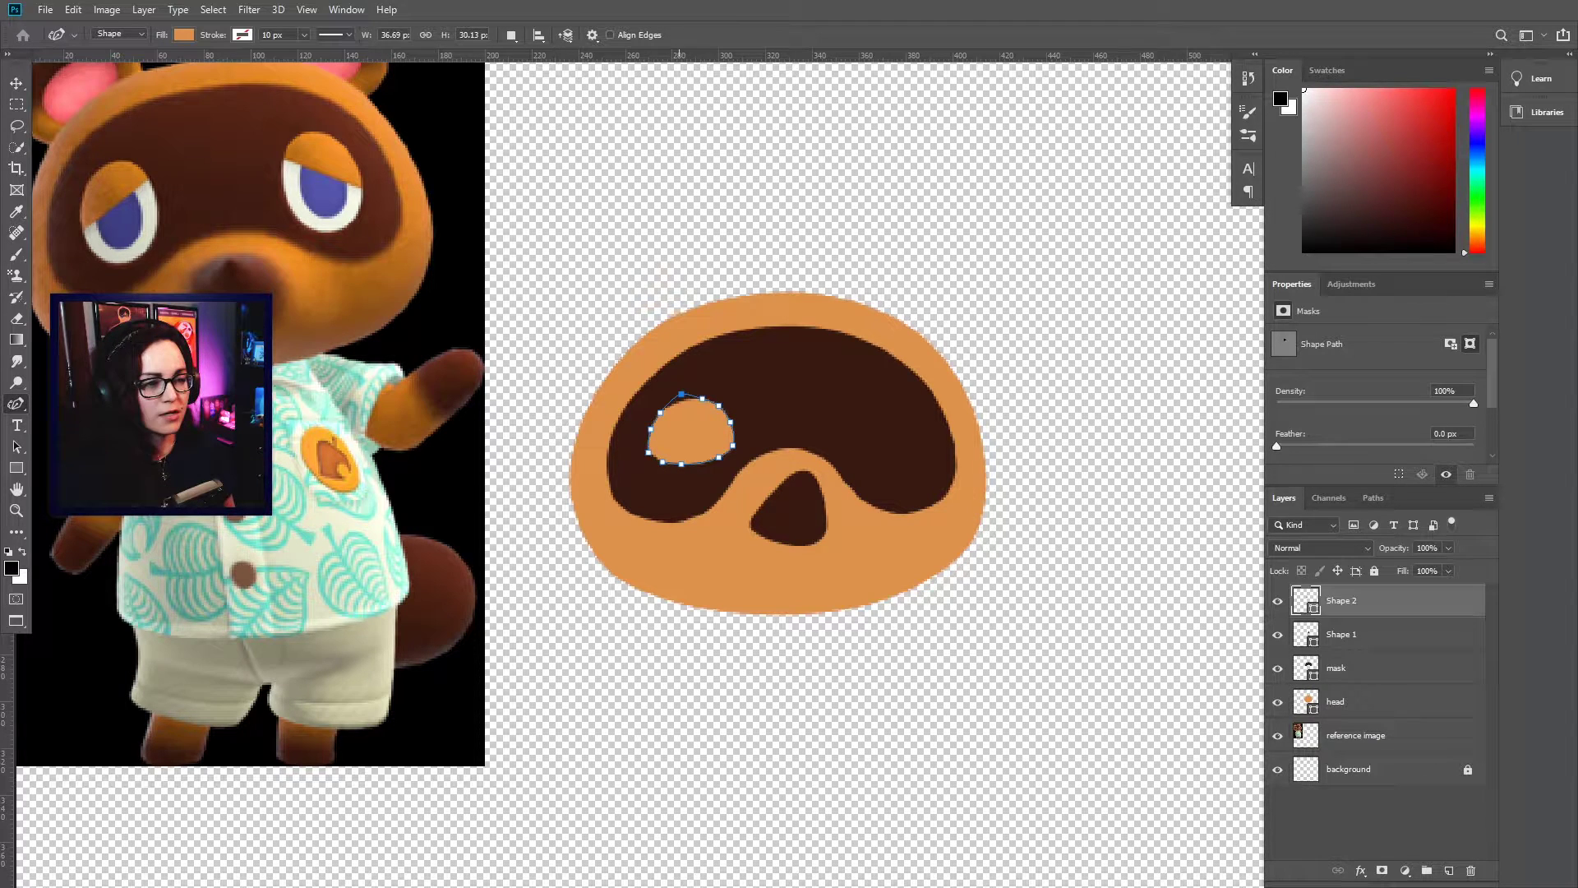
Refine the left eyelid's anchor points to raise its top and smooth its sides and lower edge
left_click_drag(702, 398, 704, 393)
left_click(730, 422)
left_click_drag(719, 405, 649, 424)
left_click_drag(661, 411, 660, 405)
left_click_drag(682, 394, 681, 389)
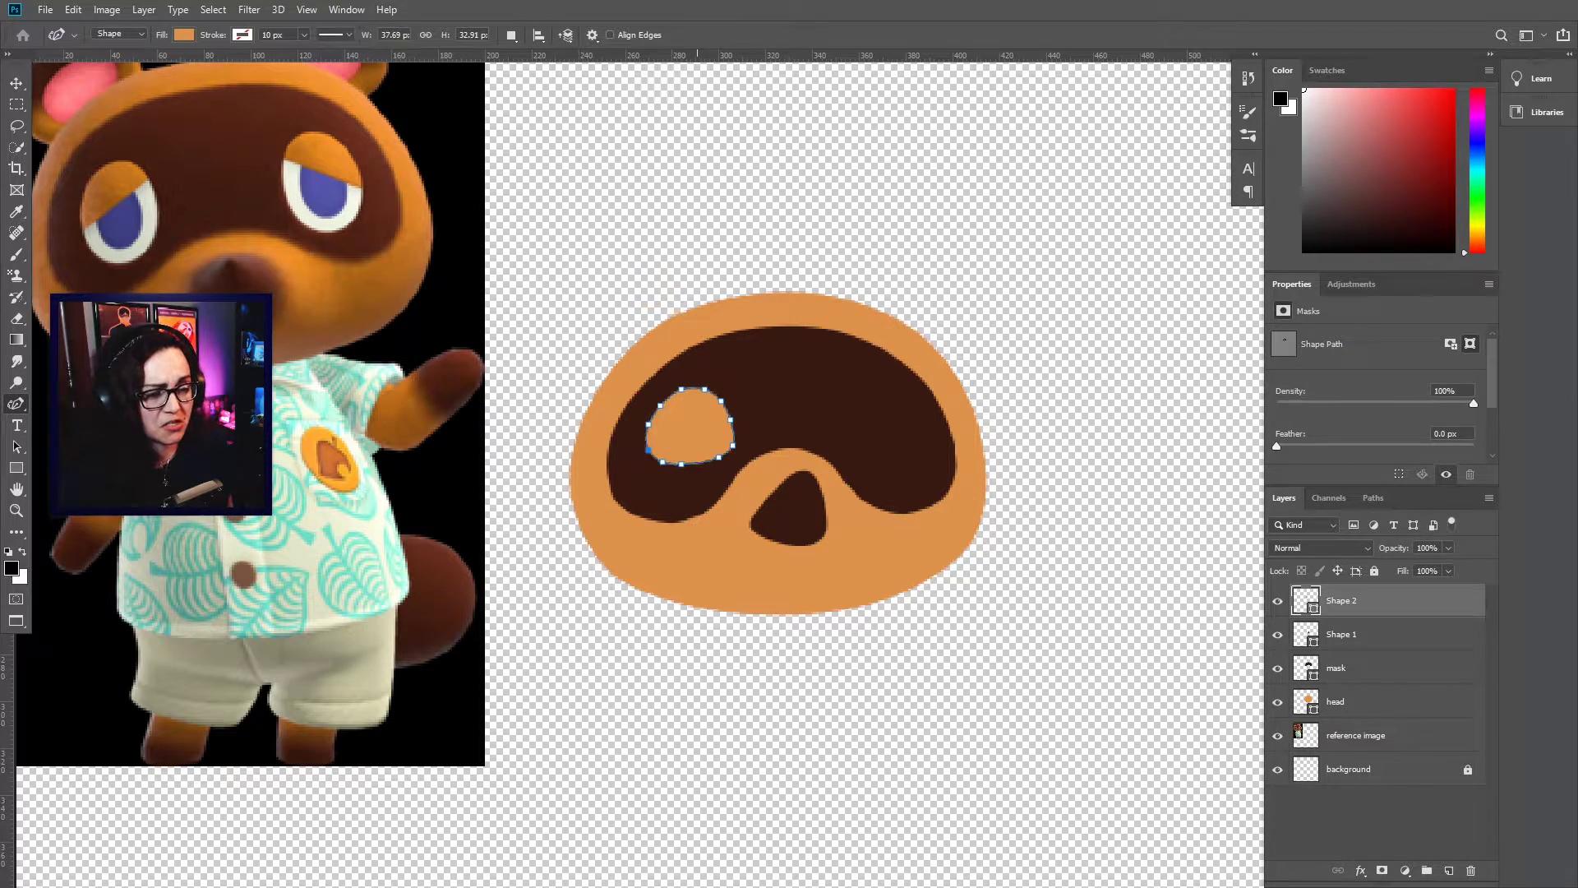
left_click_drag(681, 464, 695, 465)
left_click_drag(733, 445, 732, 443)
scroll(735, 443, "up", 3)
key("Escape")
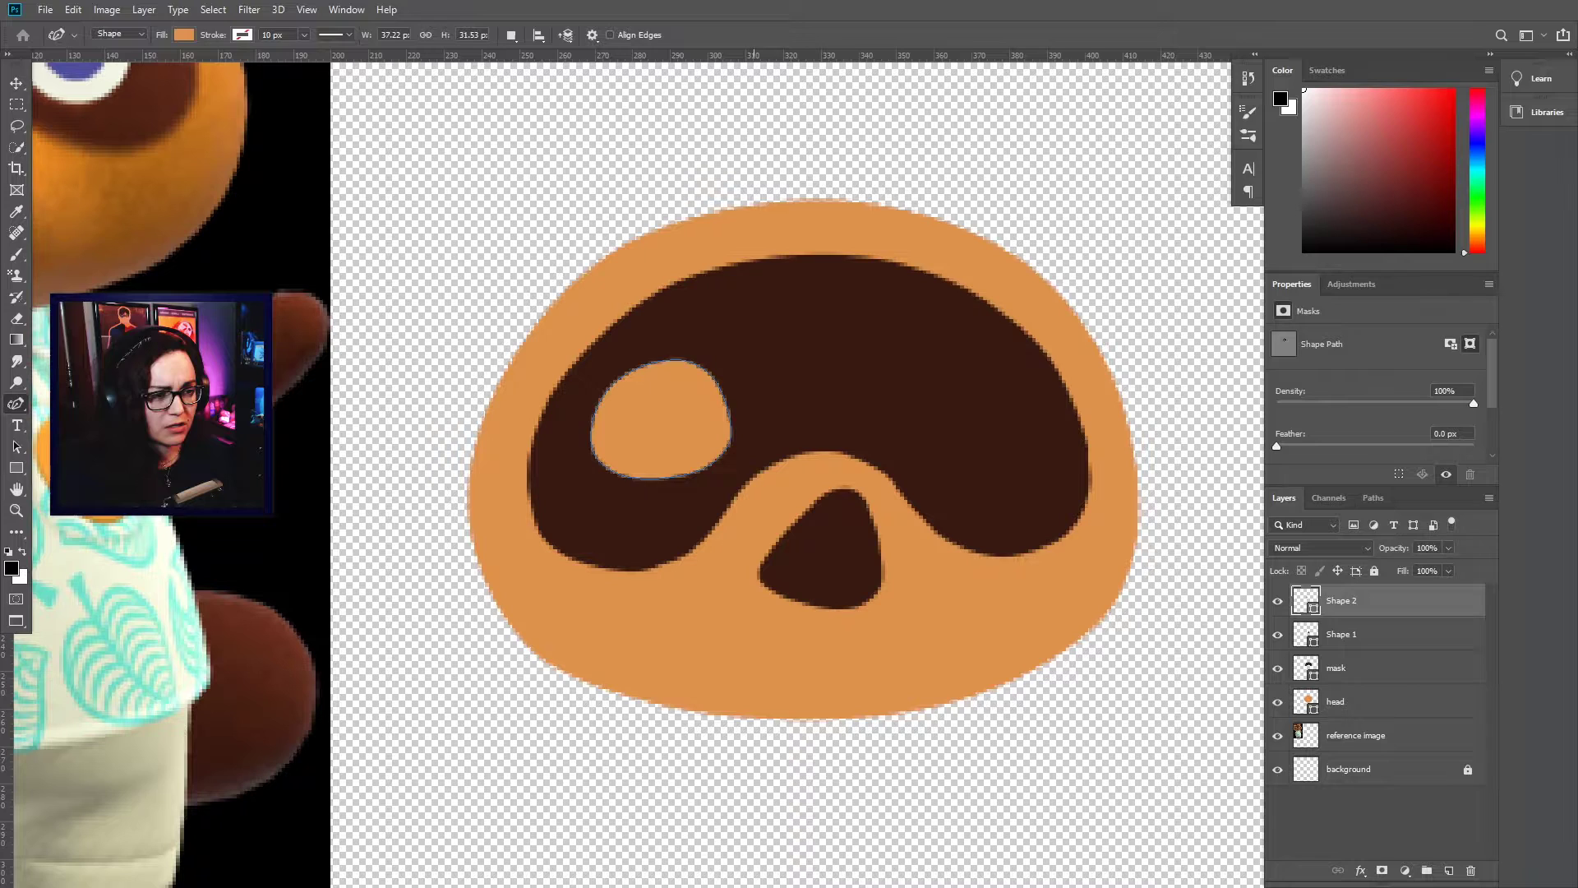
key("v")
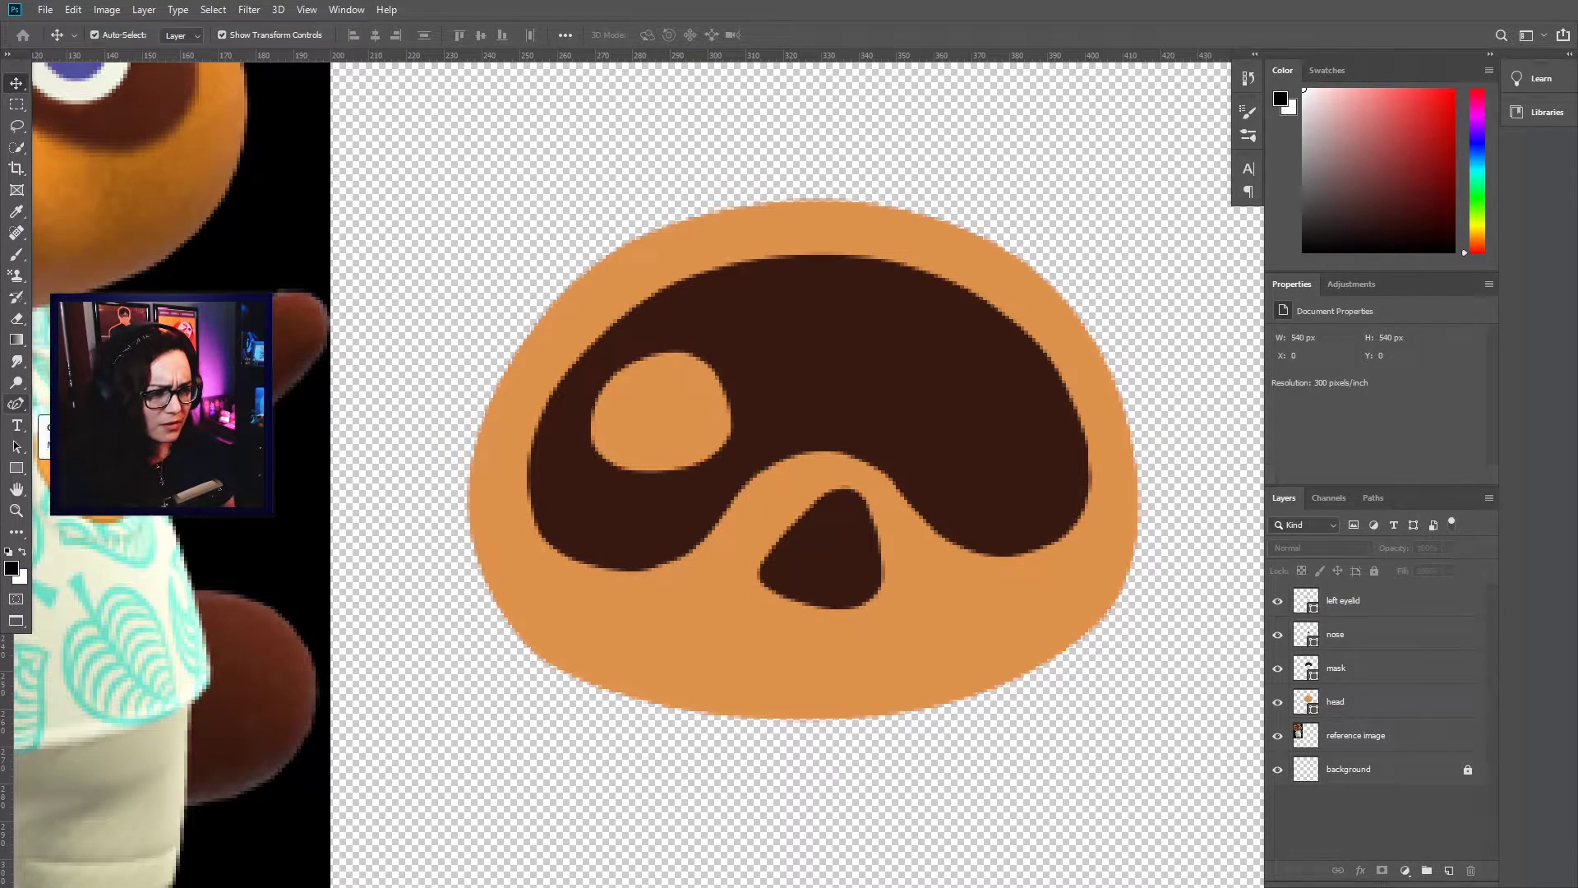
key("p")
left_click(184, 35)
left_click(97, 99)
left_click(600, 452)
left_click(643, 433)
left_click(688, 424)
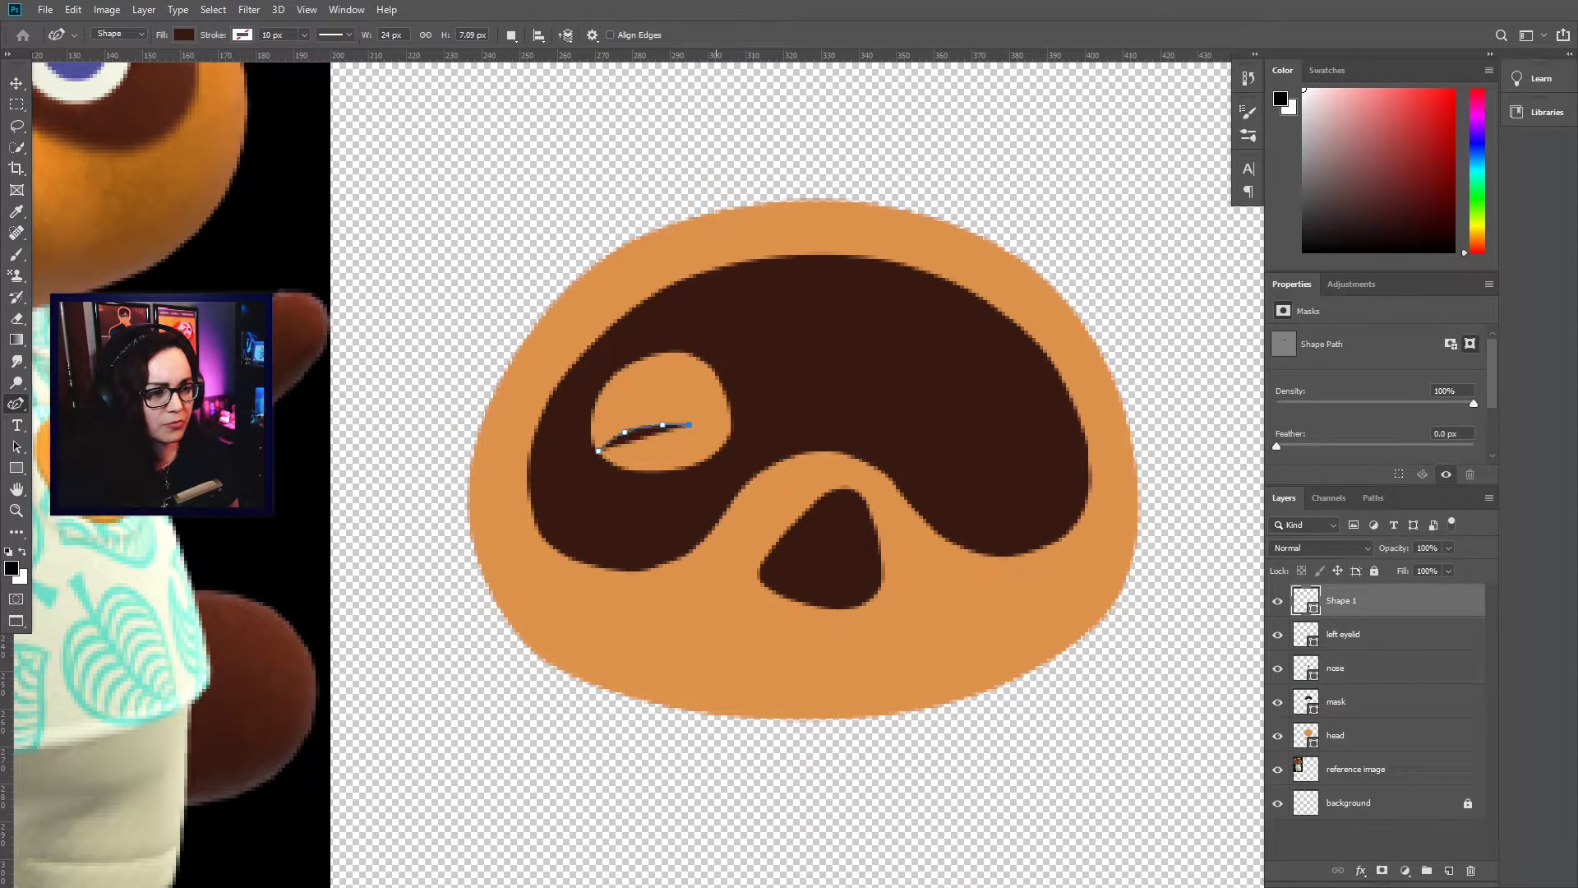
left_click(729, 437)
key("ctrl+z")
Draw a closed crescent across the left eyelid, about 36 px wide and 14 px tall, and nudge it into place
left_click(614, 402)
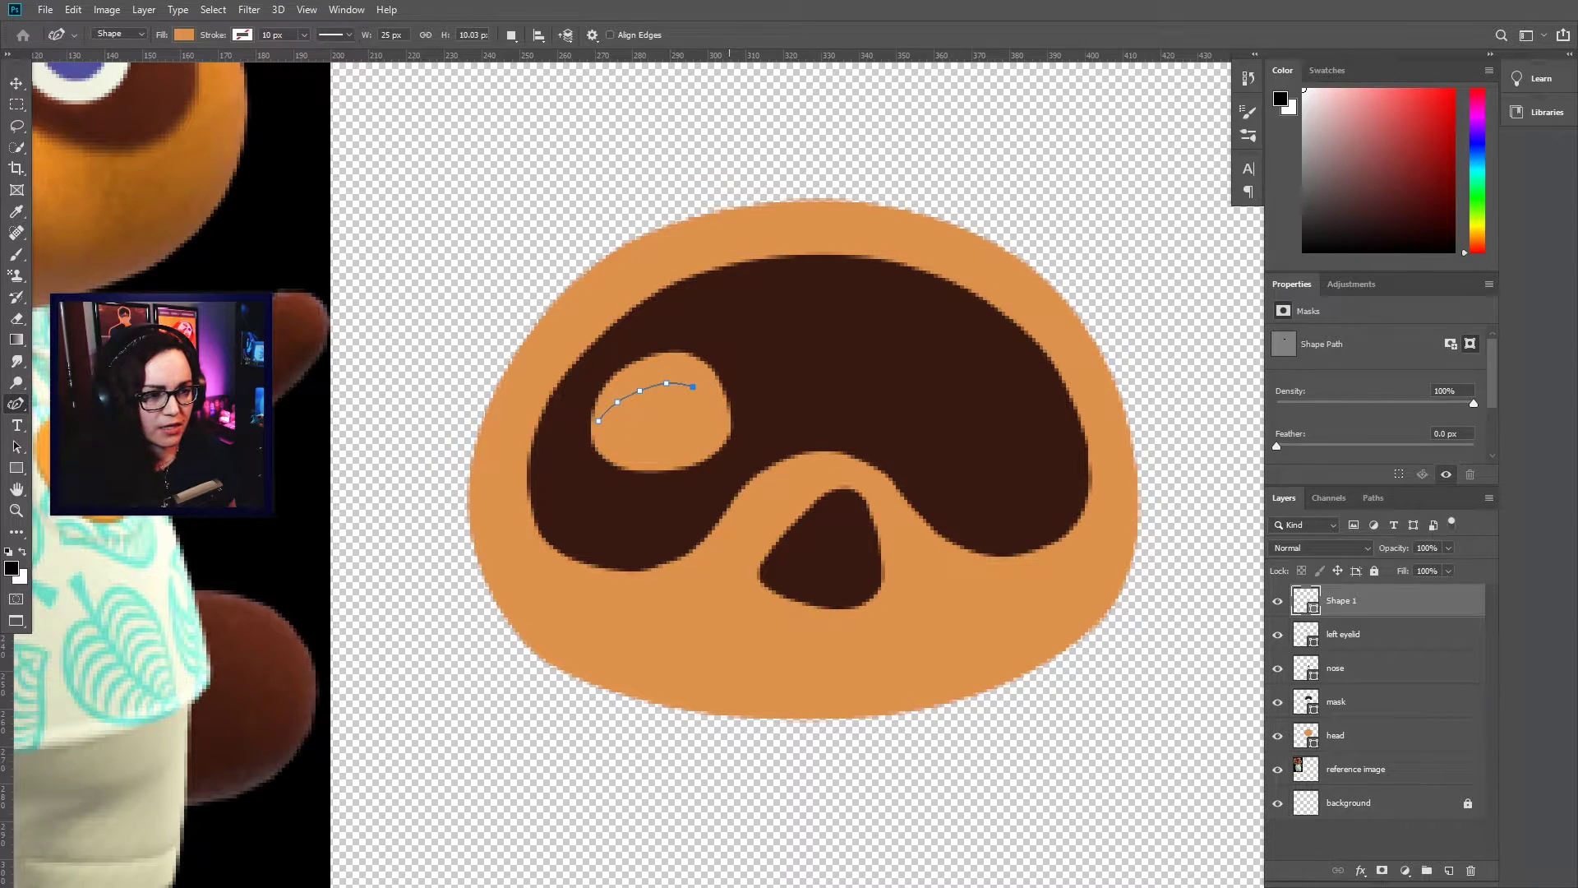
left_click(598, 421)
key("v")
key("Left")
key("Down")
left_click(1343, 634)
left_click(1341, 600)
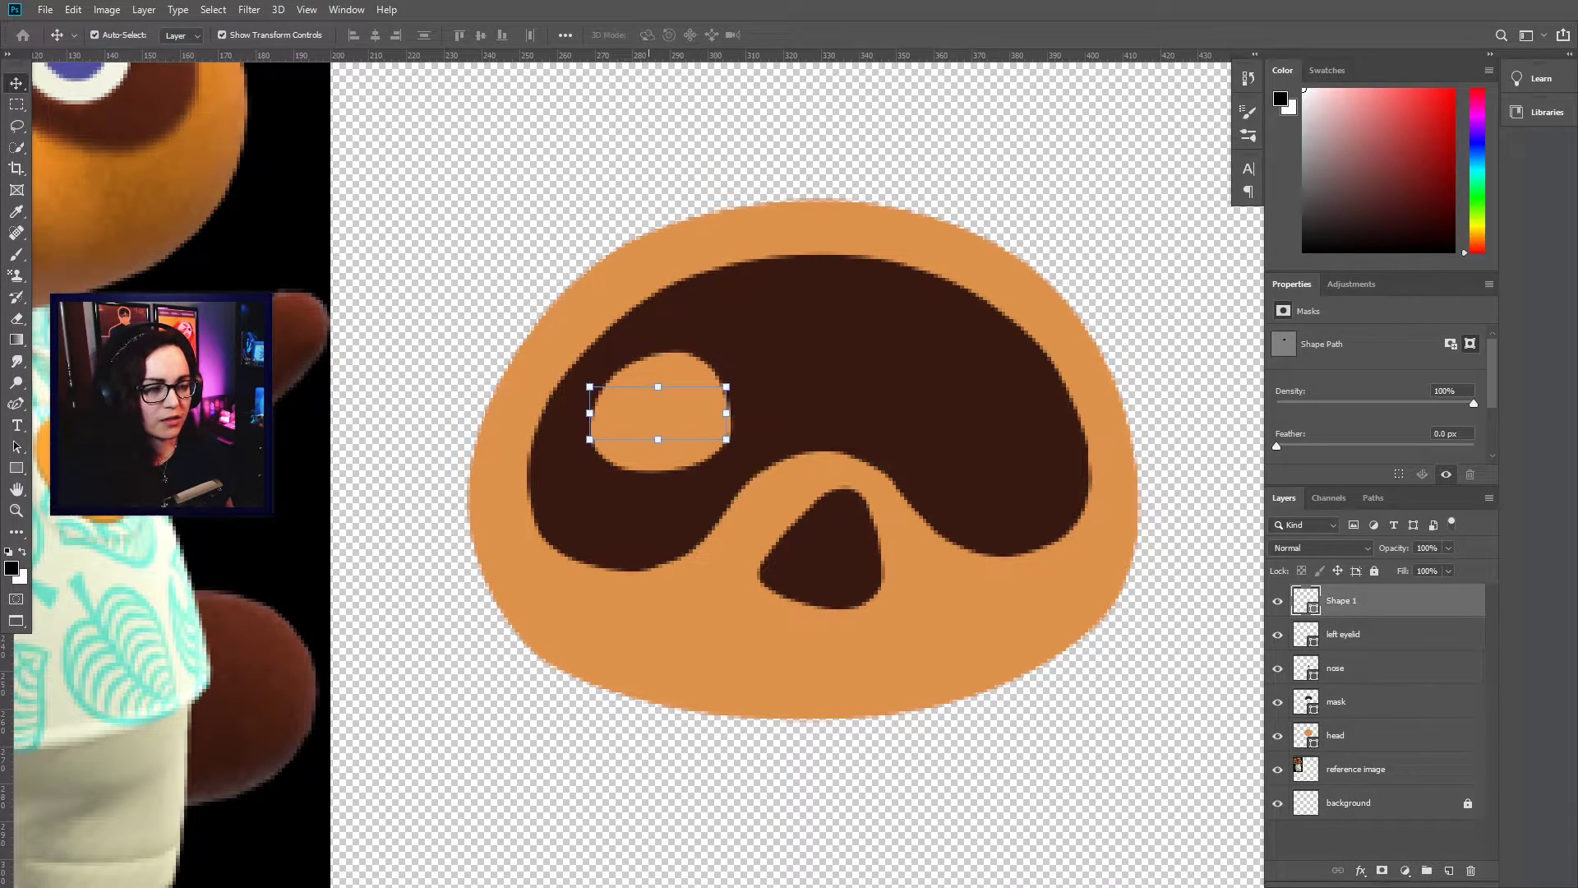
Fill the crescent with the mask's dark brown, hiding the left eyelid layer temporarily to see it
left_click(1277, 634)
key("p")
left_click(184, 35)
left_click(113, 92)
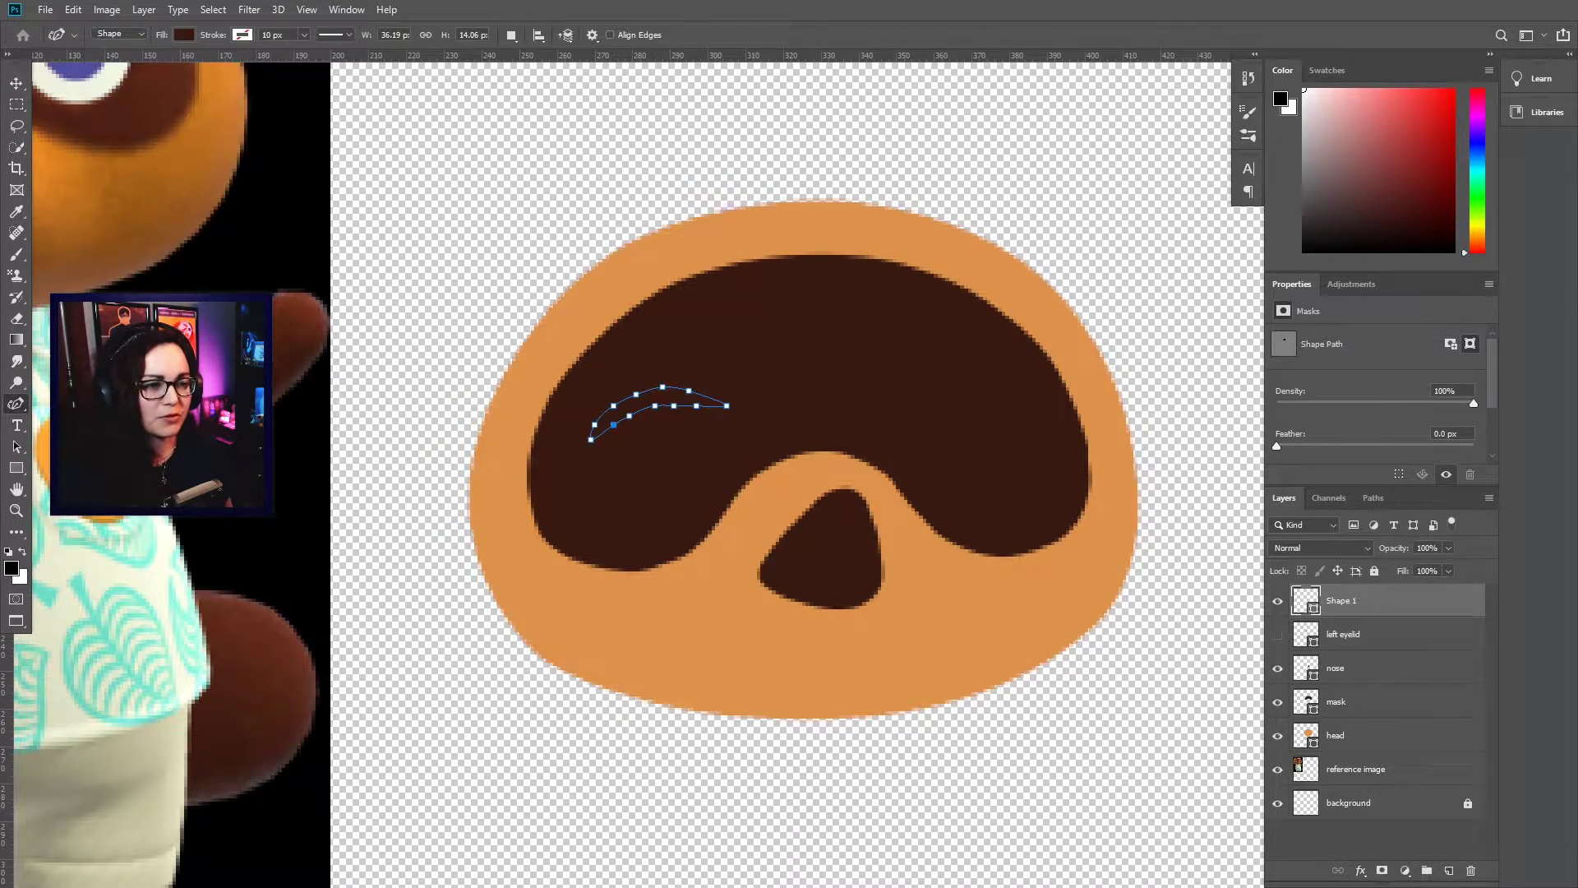
left_click(1277, 634)
Adjust the crescent's placement with a transform so it spans the full width of the left eyelid
key("v")
left_click_drag(659, 400, 589, 403)
key("Return")
key("p")
scroll(654, 424, "up", 4)
scroll(660, 415, "up", 2)
Reshape the crescent's upper edge and right end by moving its anchor points to form a smooth arc
left_click_drag(633, 394, 634, 381)
left_click_drag(686, 384, 737, 381)
left_click(766, 396)
left_click_drag(806, 428, 788, 410)
left_click_drag(750, 424, 810, 439)
Adjust the crescent's lower edge and delete the anchor point that forms its central peak
left_click(678, 417)
left_click_drag(714, 444, 714, 425)
left_click(641, 432)
left_click(16, 404)
left_click(82, 466)
left_click(678, 418)
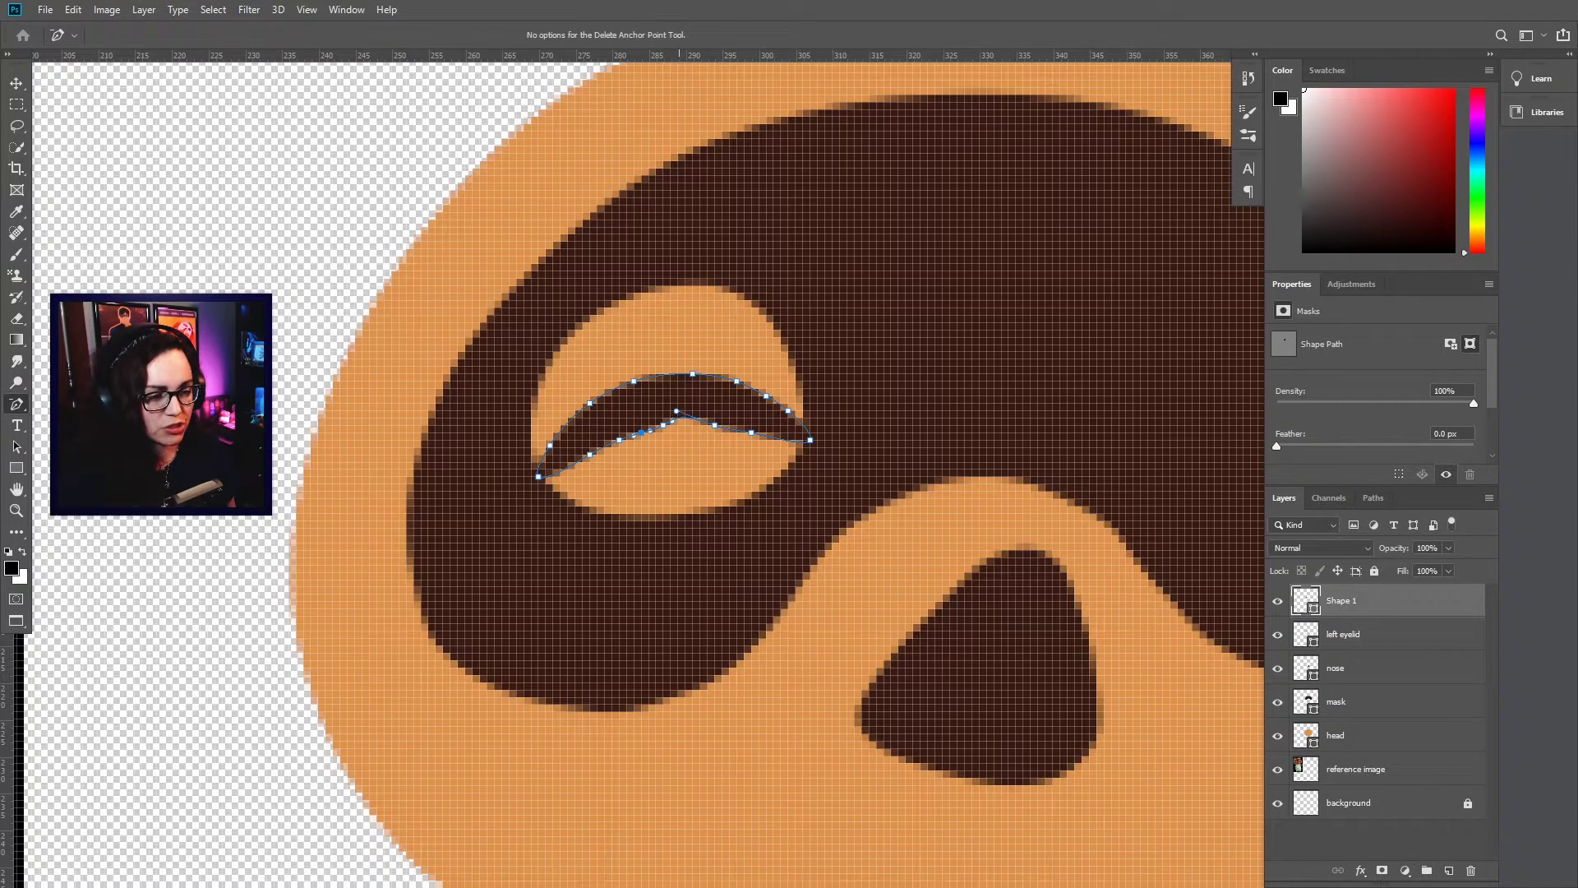
Smooth the crescent's lower edge into an even arc by adding and repositioning anchor points along it
key("p")
left_click(570, 420)
left_click(590, 455)
left_click_drag(620, 440, 693, 425)
left_click_drag(714, 425, 758, 432)
left_click_drag(634, 432, 626, 439)
left_click_drag(590, 455, 583, 462)
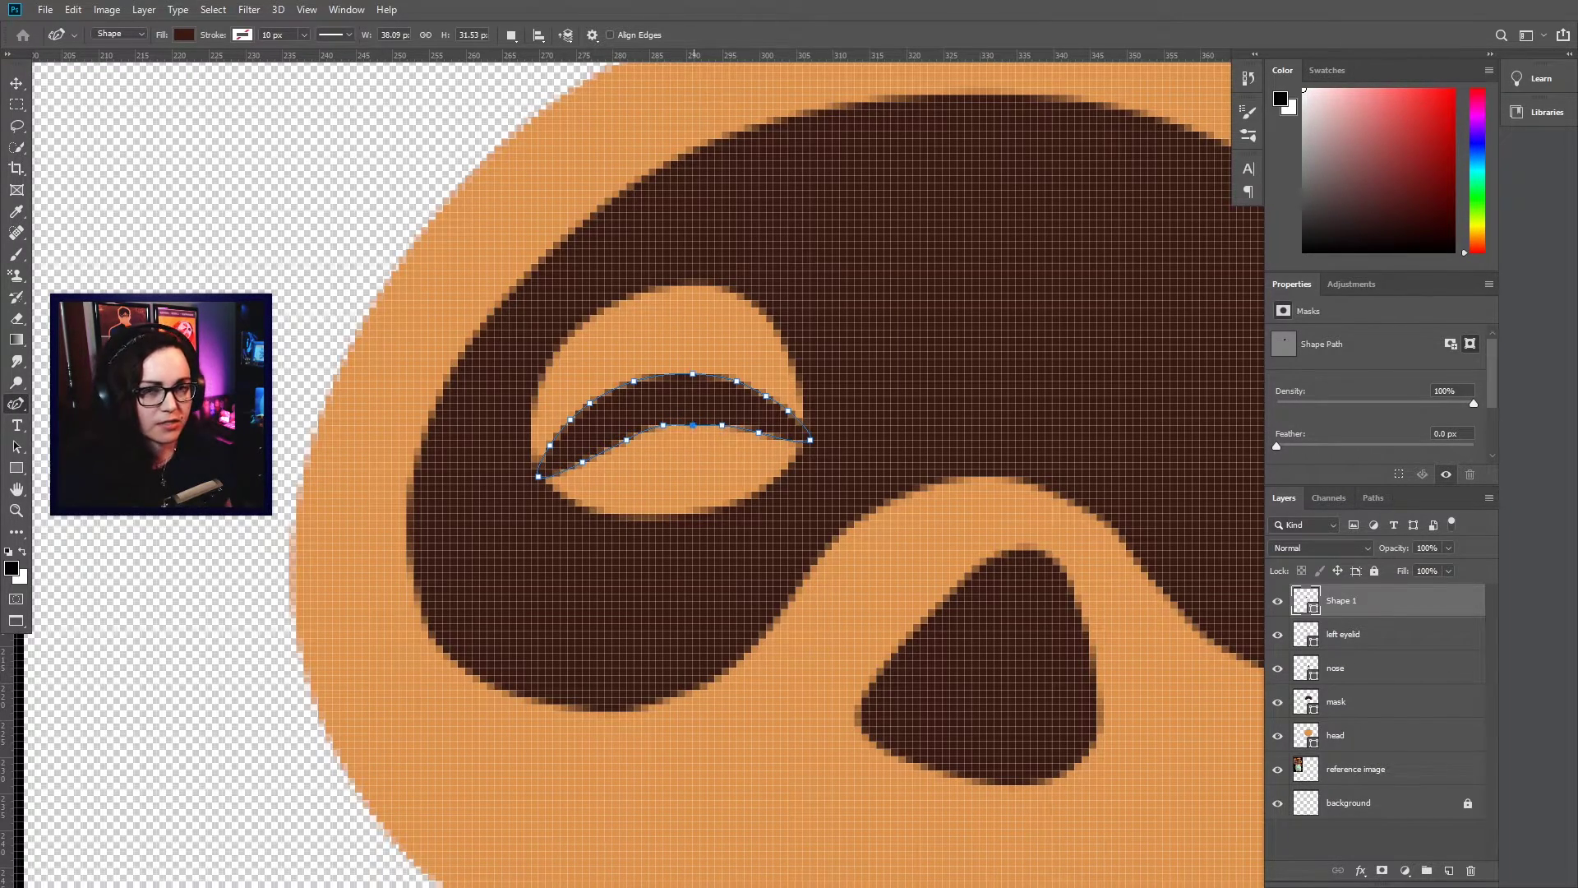
left_click_drag(692, 425, 700, 425)
left_click_drag(723, 425, 729, 433)
left_click_drag(758, 433, 810, 447)
left_click_drag(663, 432, 670, 425)
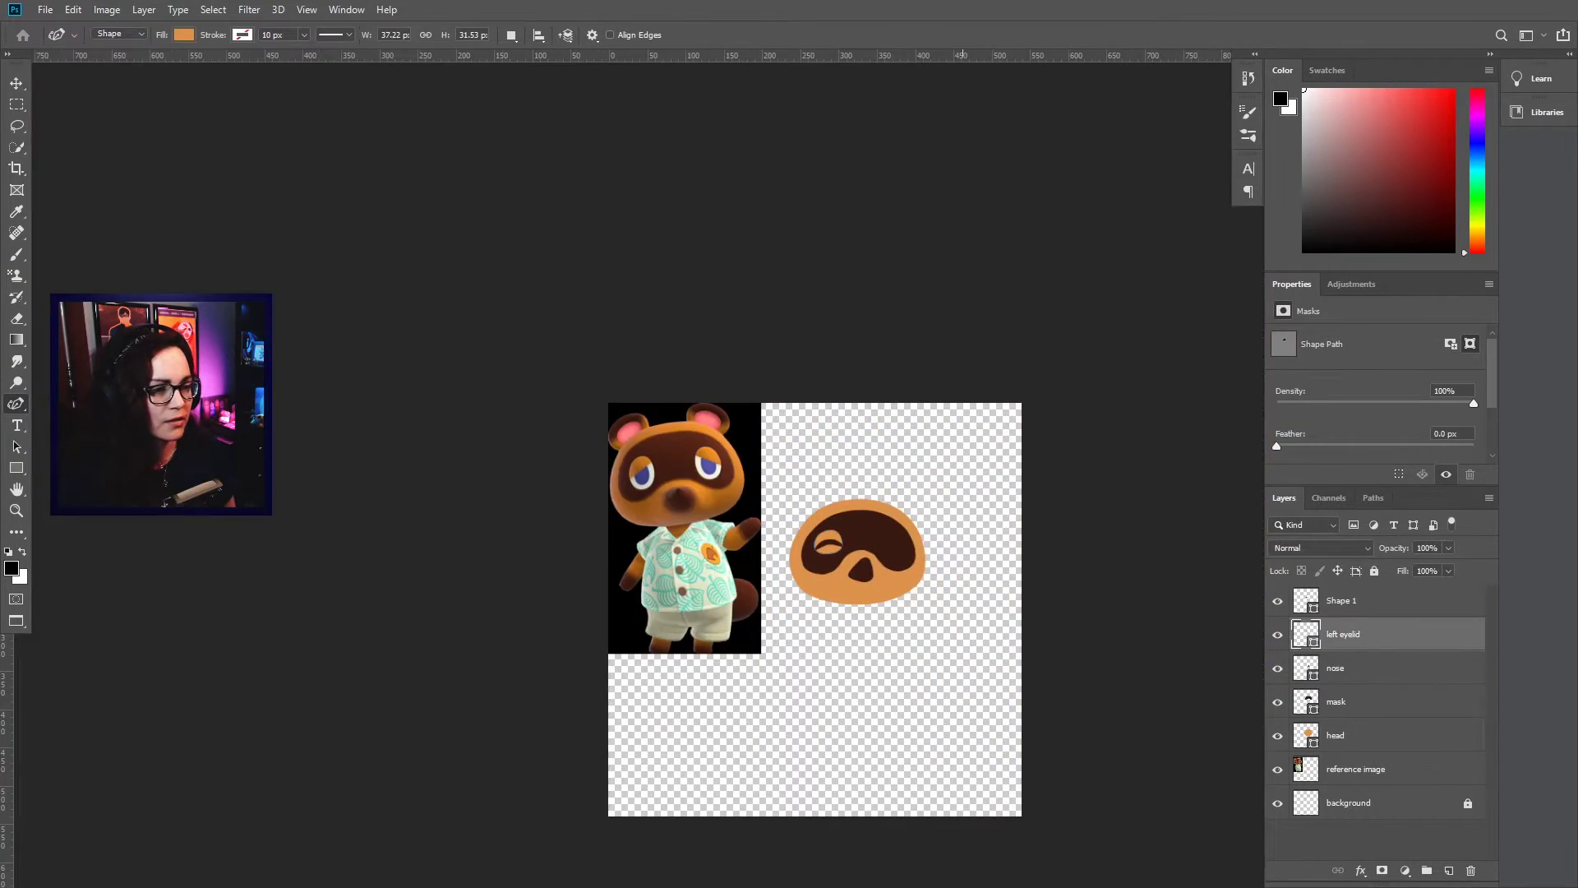
Duplicate the left eye and left eyelid layers, and place the mirrored copies level with the originals on the mask's other side
scroll(699, 501, "up", 5)
left_click(1343, 633, "shift")
key("ctrl+j")
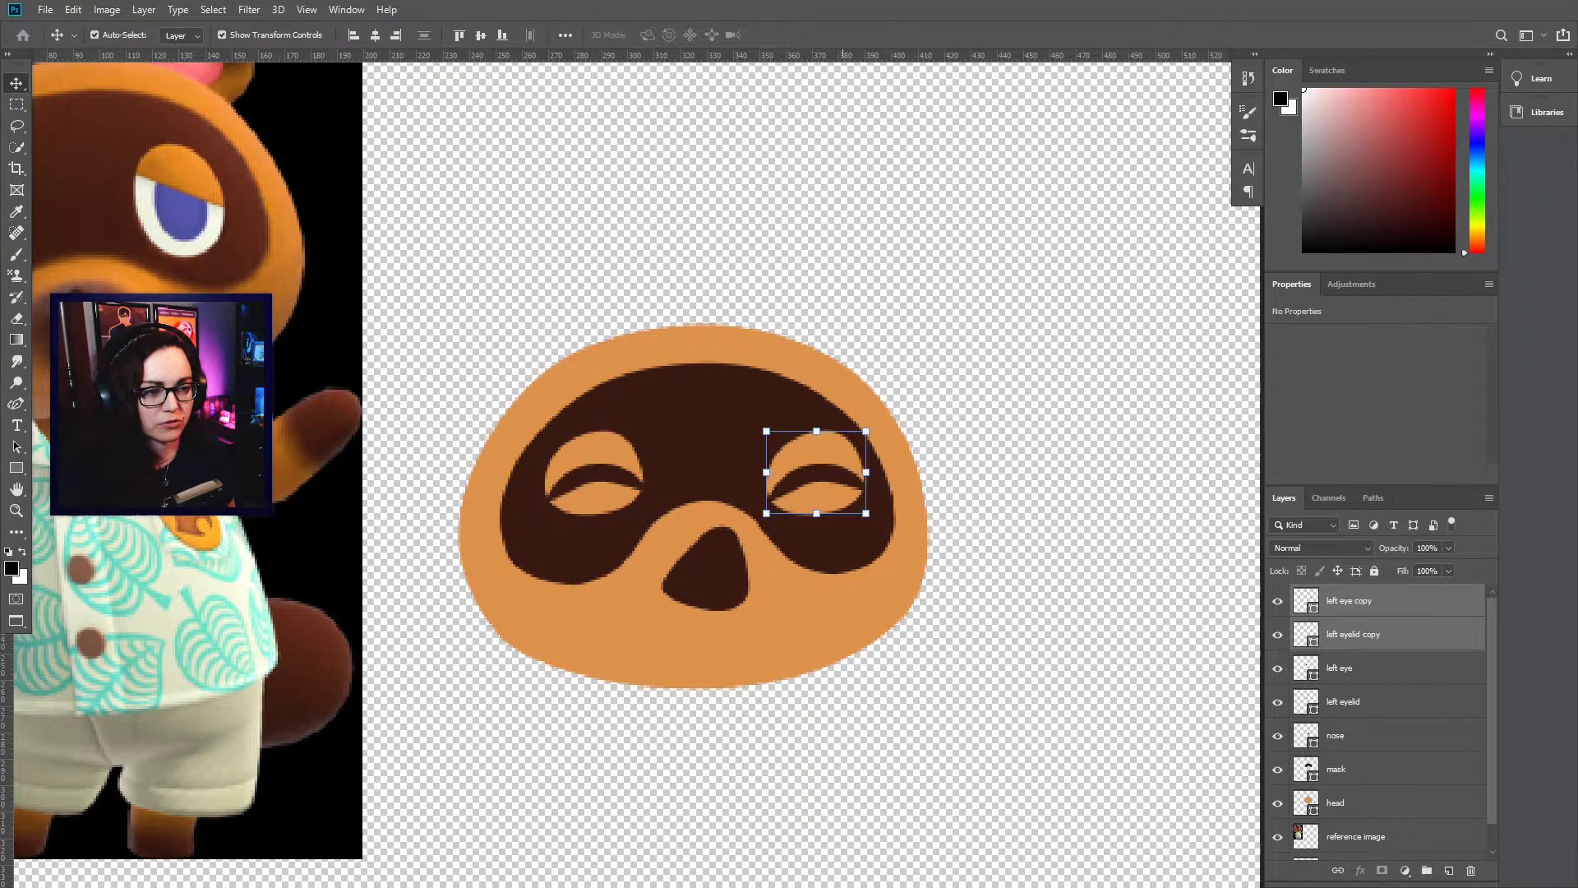
left_click(816, 448, "ctrl")
left_click(816, 423, "ctrl")
left_click(816, 472, "ctrl")
key("ctrl+t")
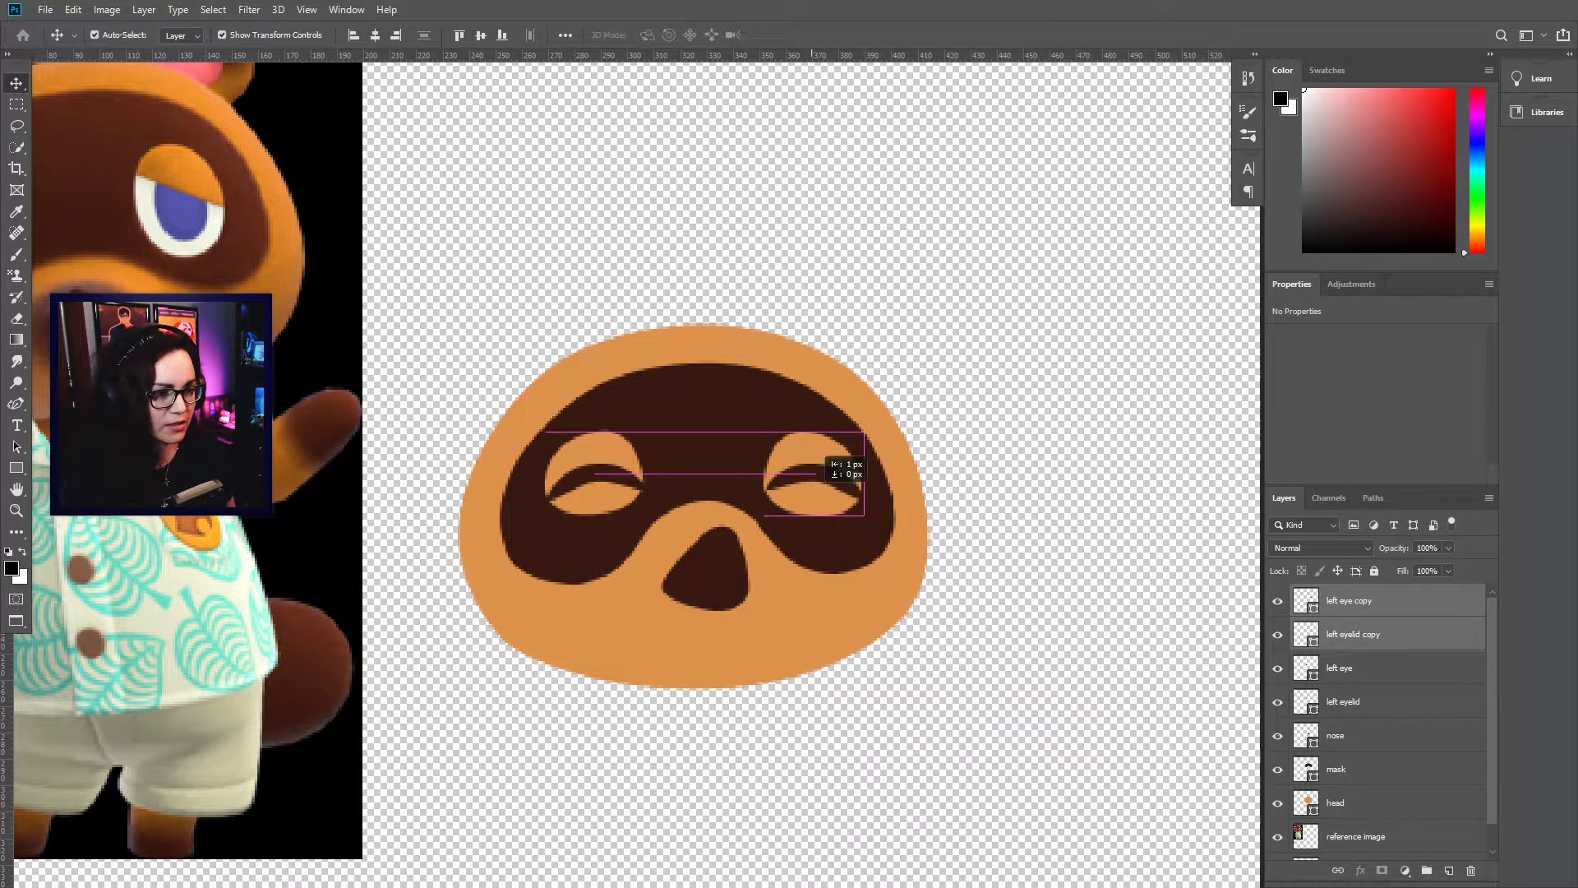
key("Return")
Set the shirt's fill to #ade6d3 and start its outline with neckline points along the chin
left_click(1335, 735)
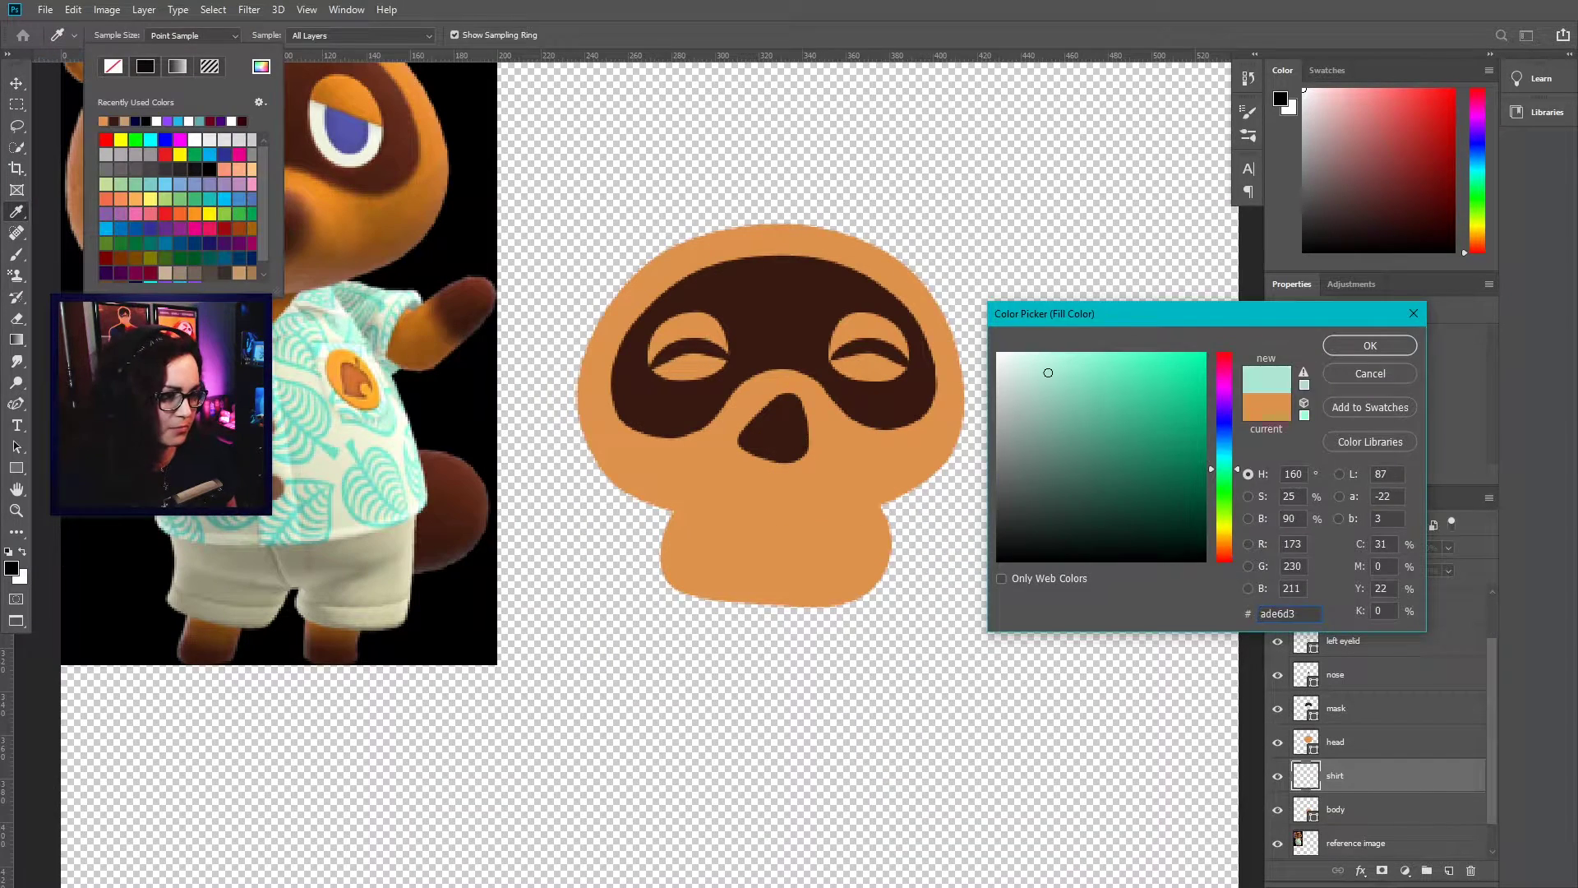
key("Return")
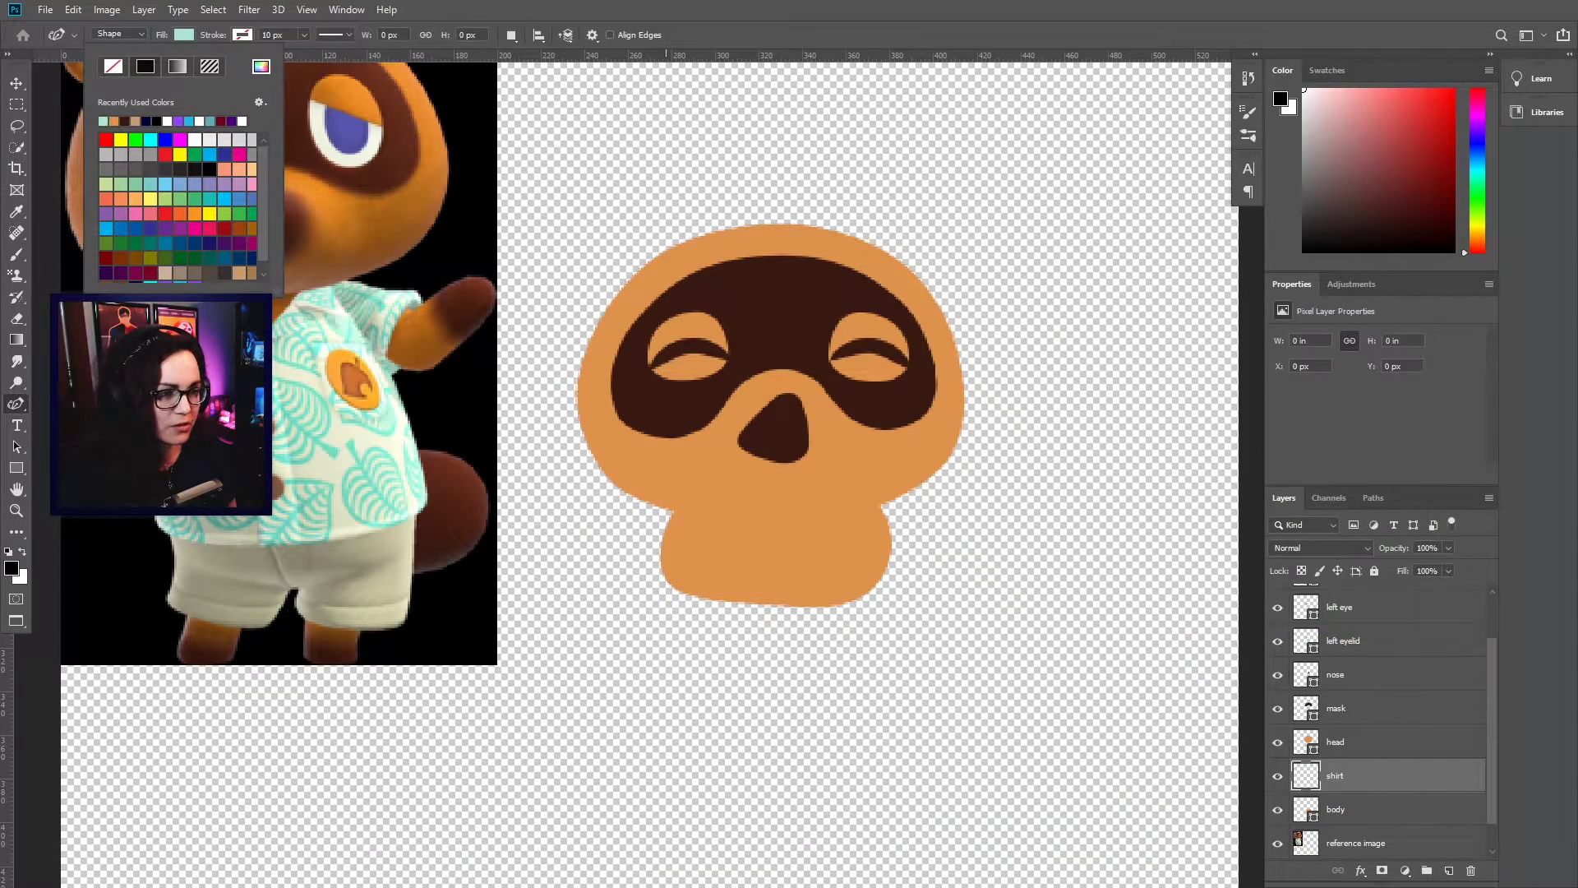
left_click(665, 508)
left_click(776, 516)
left_click(883, 501)
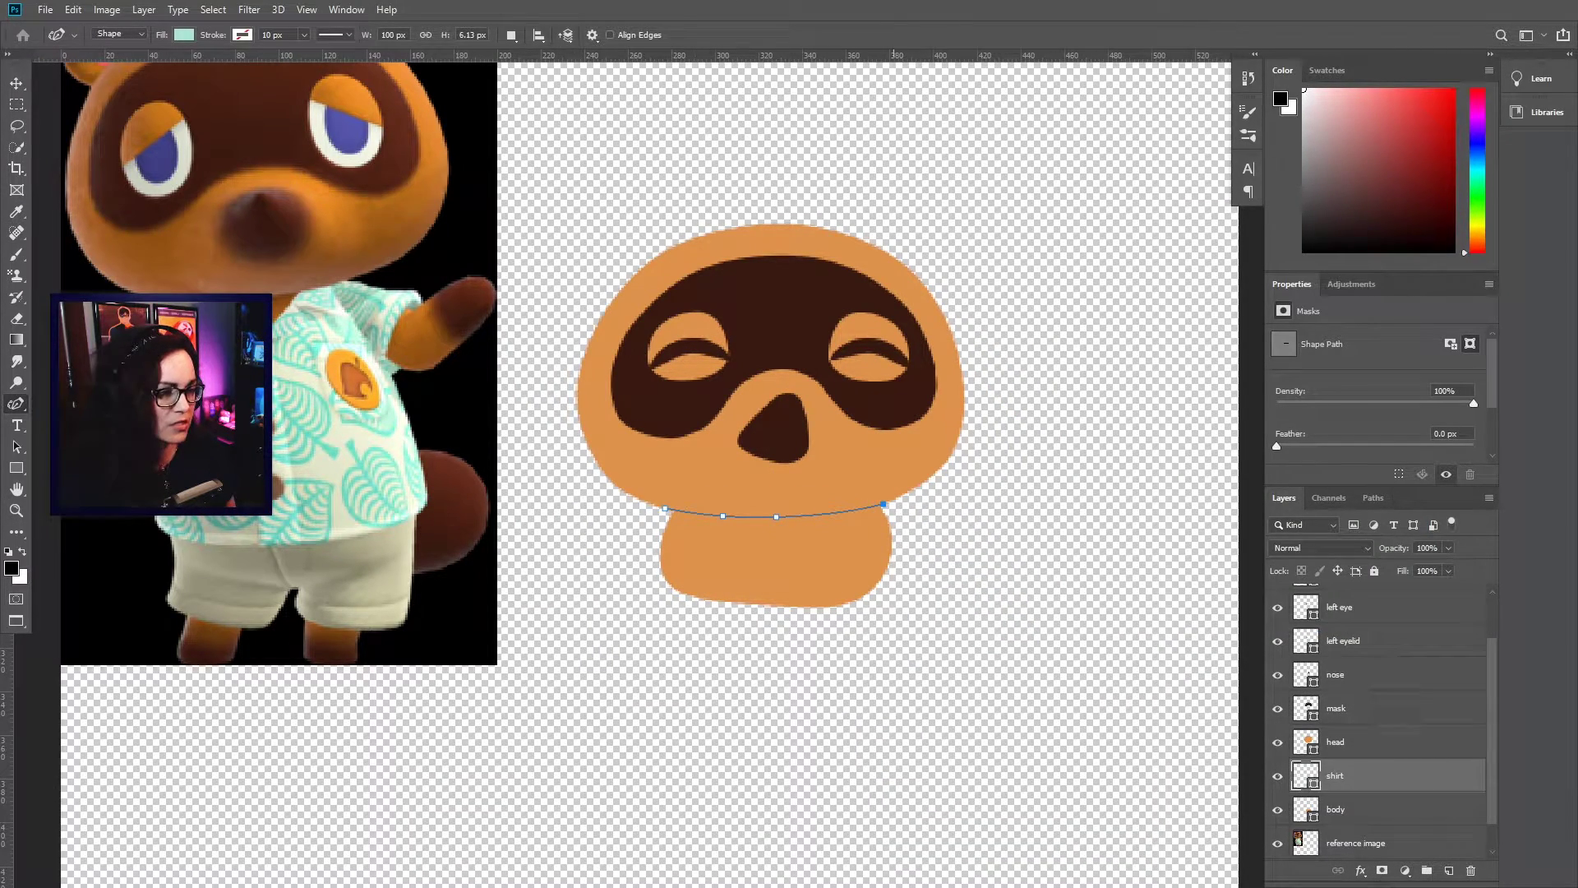
Redo the last neckline points and close the shirt outline around the body, about 133 px wide and 85 px tall
left_click(900, 555)
key("ctrl+z")
key("ctrl+z")
key("ctrl+z")
left_click(883, 503)
left_click(909, 563)
left_click(917, 650)
left_click(814, 680)
left_click(712, 682)
left_click(641, 665)
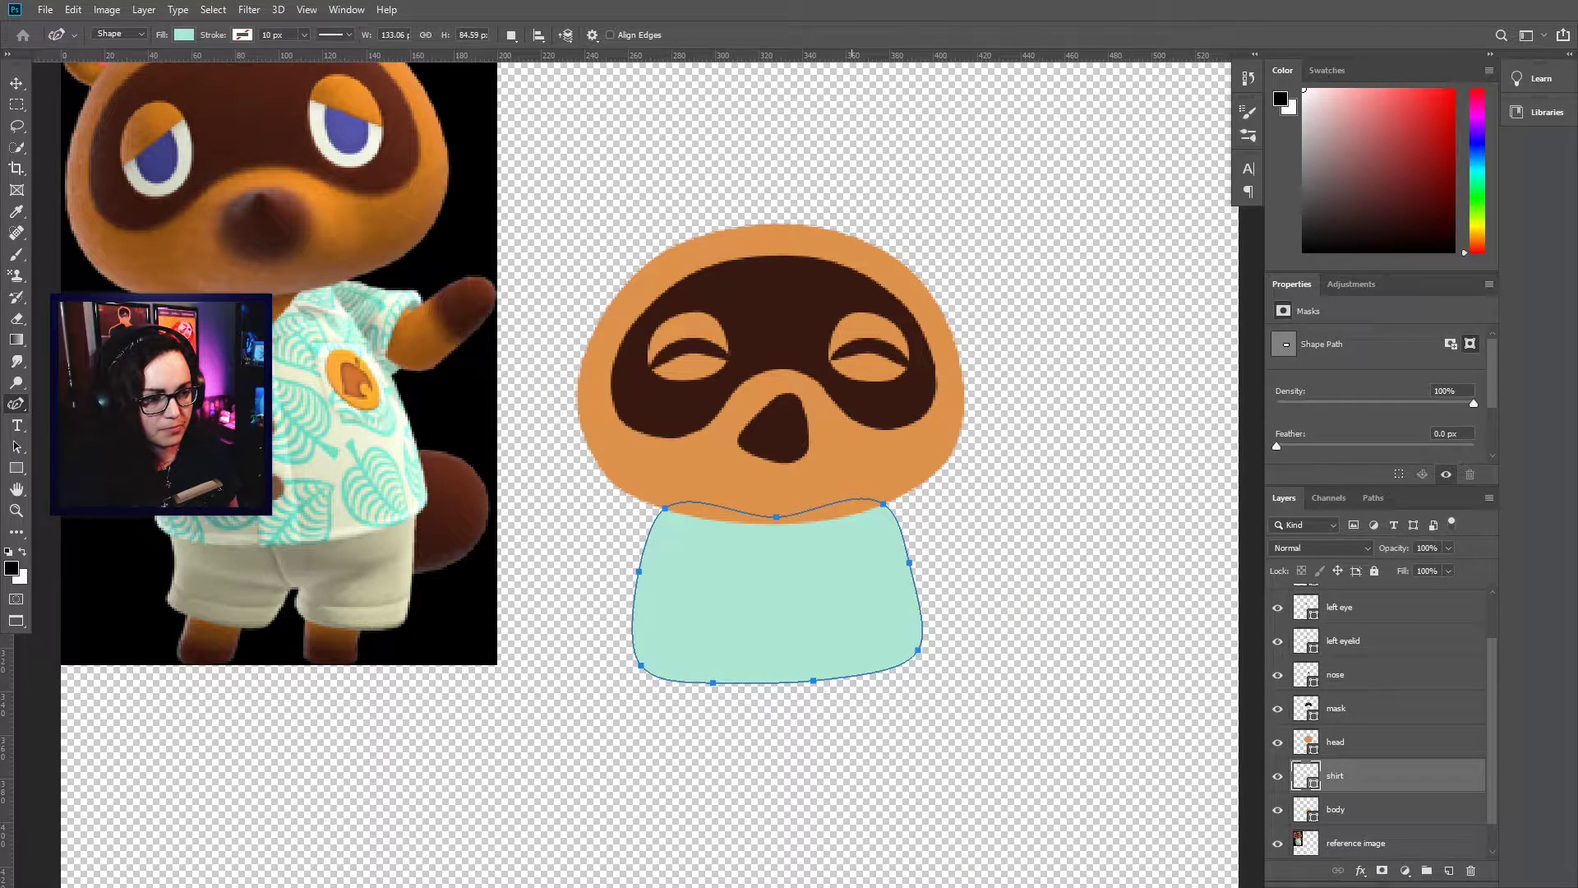
Round the shirt's hem by moving its four lower anchor points into a gentle curve
left_click_drag(641, 665, 641, 657)
left_click_drag(713, 683, 709, 688)
left_click_drag(814, 681, 814, 695)
left_click_drag(918, 650, 913, 664)
Change the shirt's fill to a paler mint green
left_click(183, 35)
left_click(262, 67)
left_click(1039, 365)
key("Return")
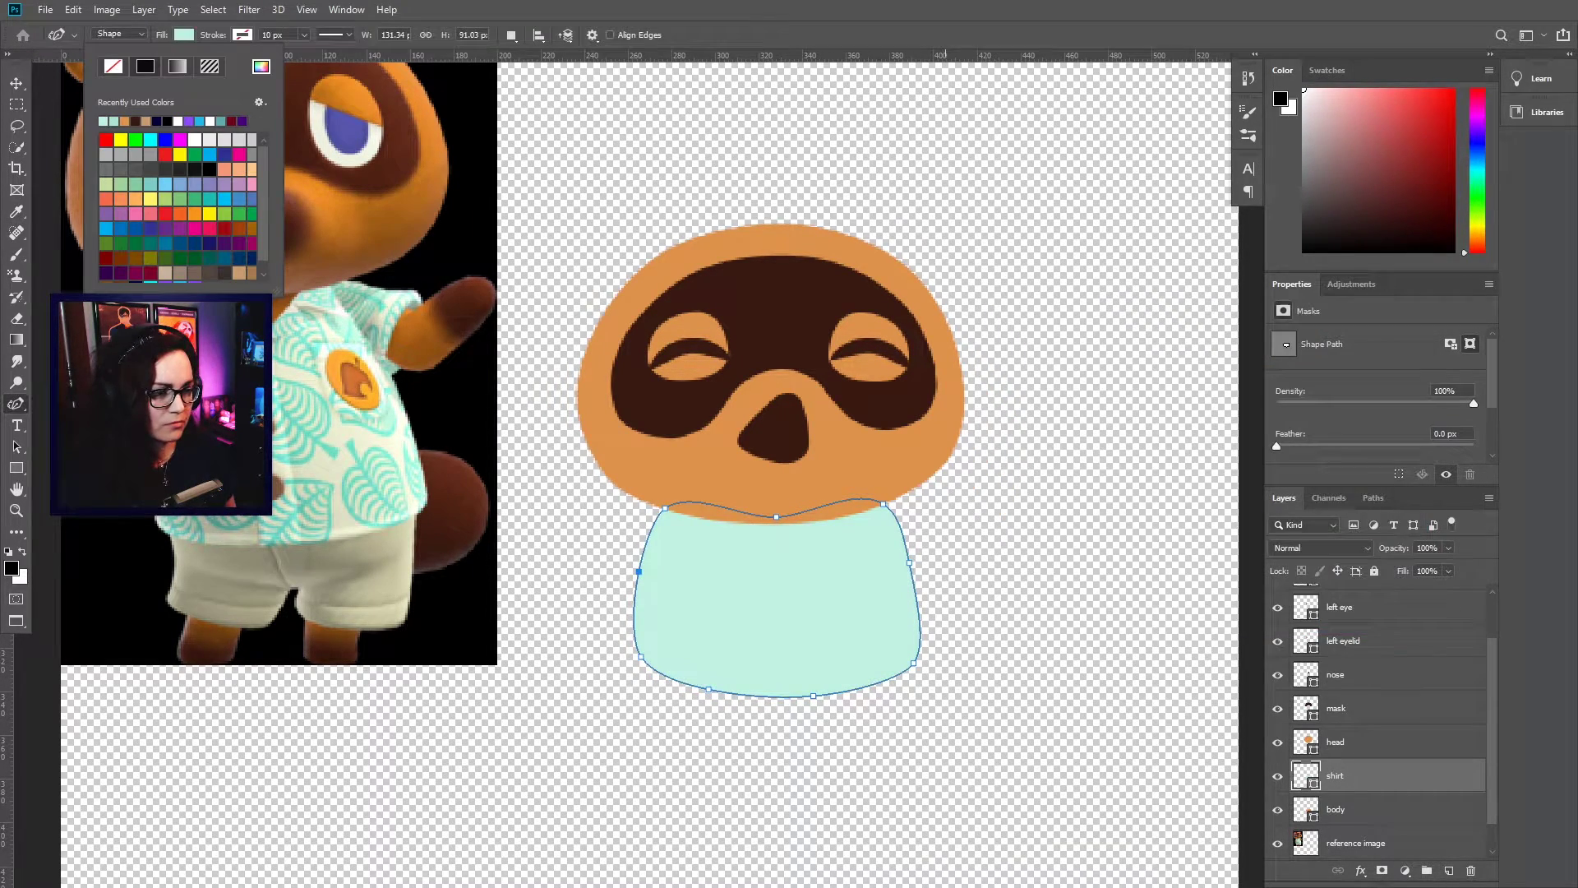
Draw the left sleeve from the shoulder on a new layer named left sleeve, about 39 px wide and 37 px tall
left_click(1448, 869)
double_click(1338, 775)
type("left sleeve")
key("Return")
left_click(665, 508)
left_click(587, 540)
left_click(603, 587)
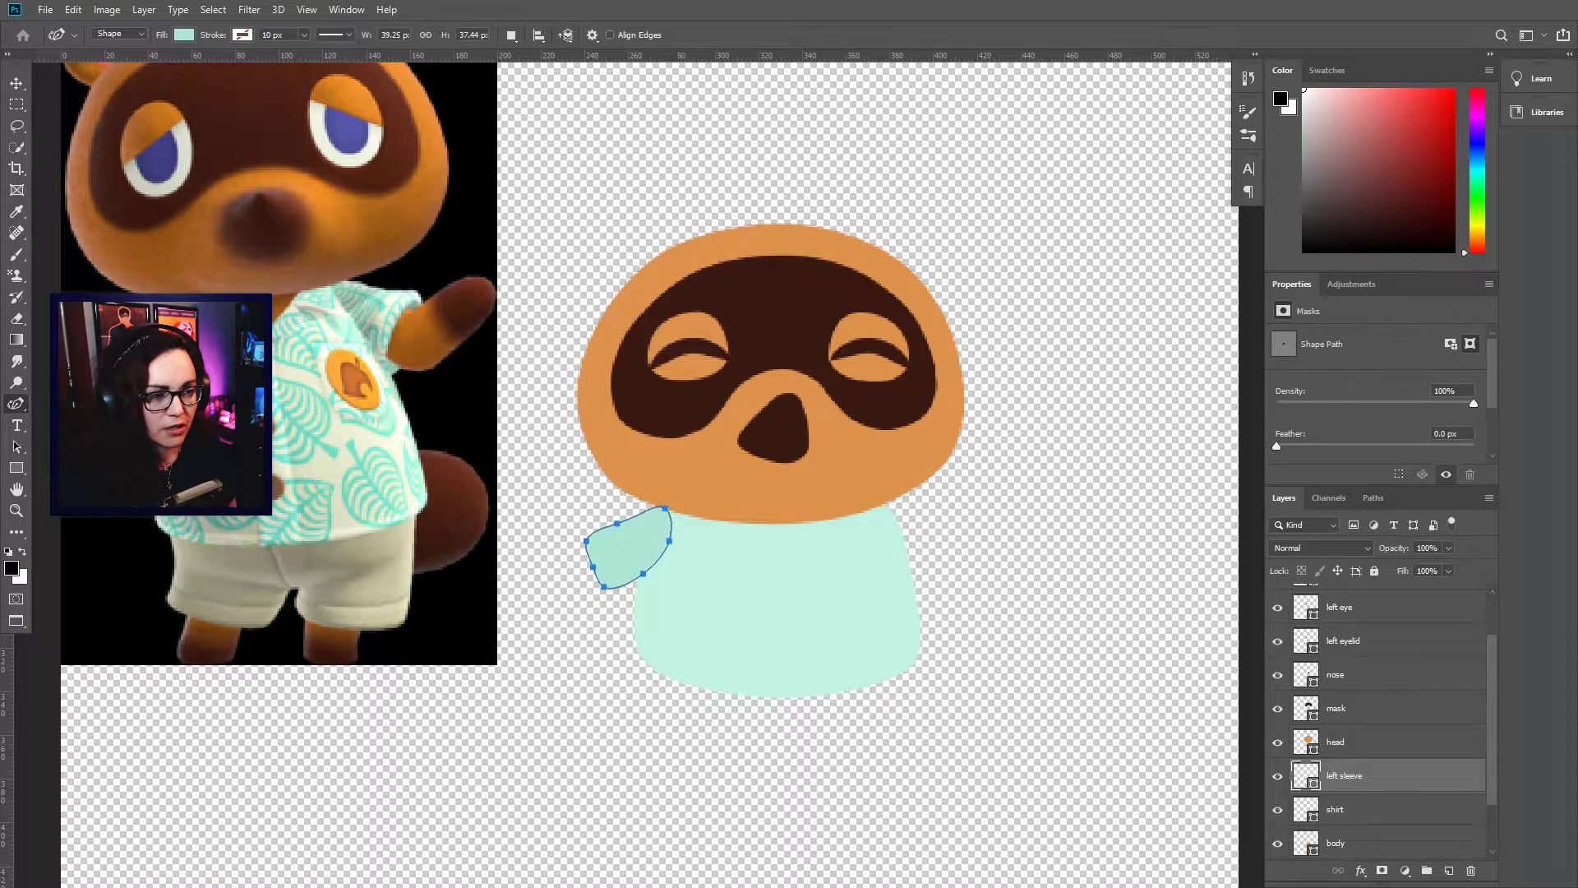
Move the left sleeve behind the shirt and place a mirrored copy at the opposite shoulder
left_click_drag(1344, 775, 1344, 813)
left_click_drag(628, 547, 915, 546)
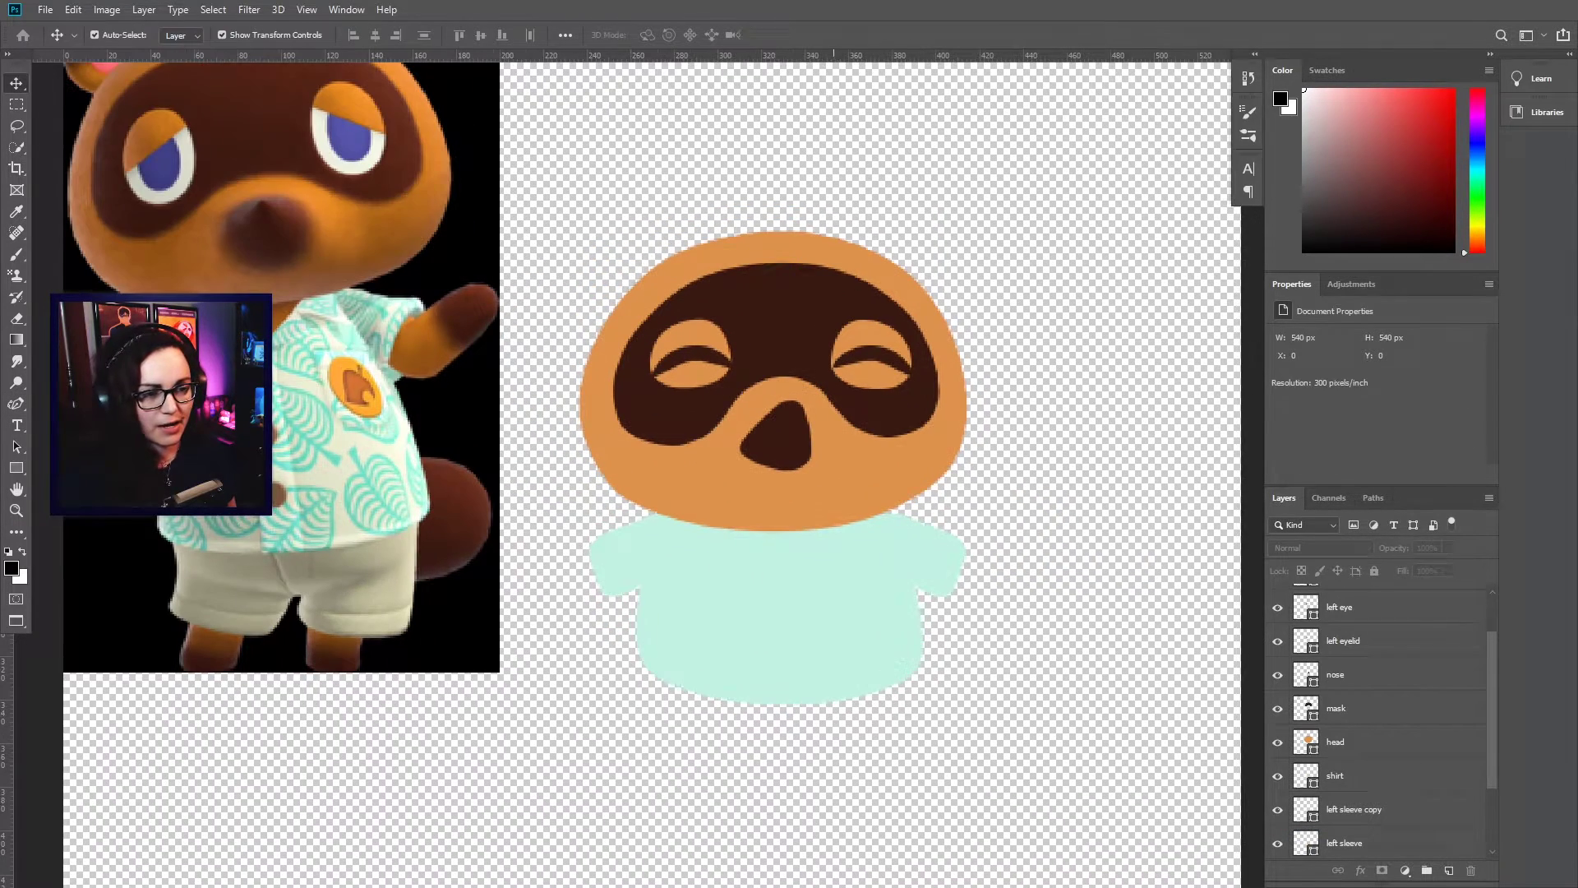
Delete the old body shape and keep an empty body layer above the shirt
scroll(1376, 724, "down", 3)
left_click(1348, 775)
key("Delete")
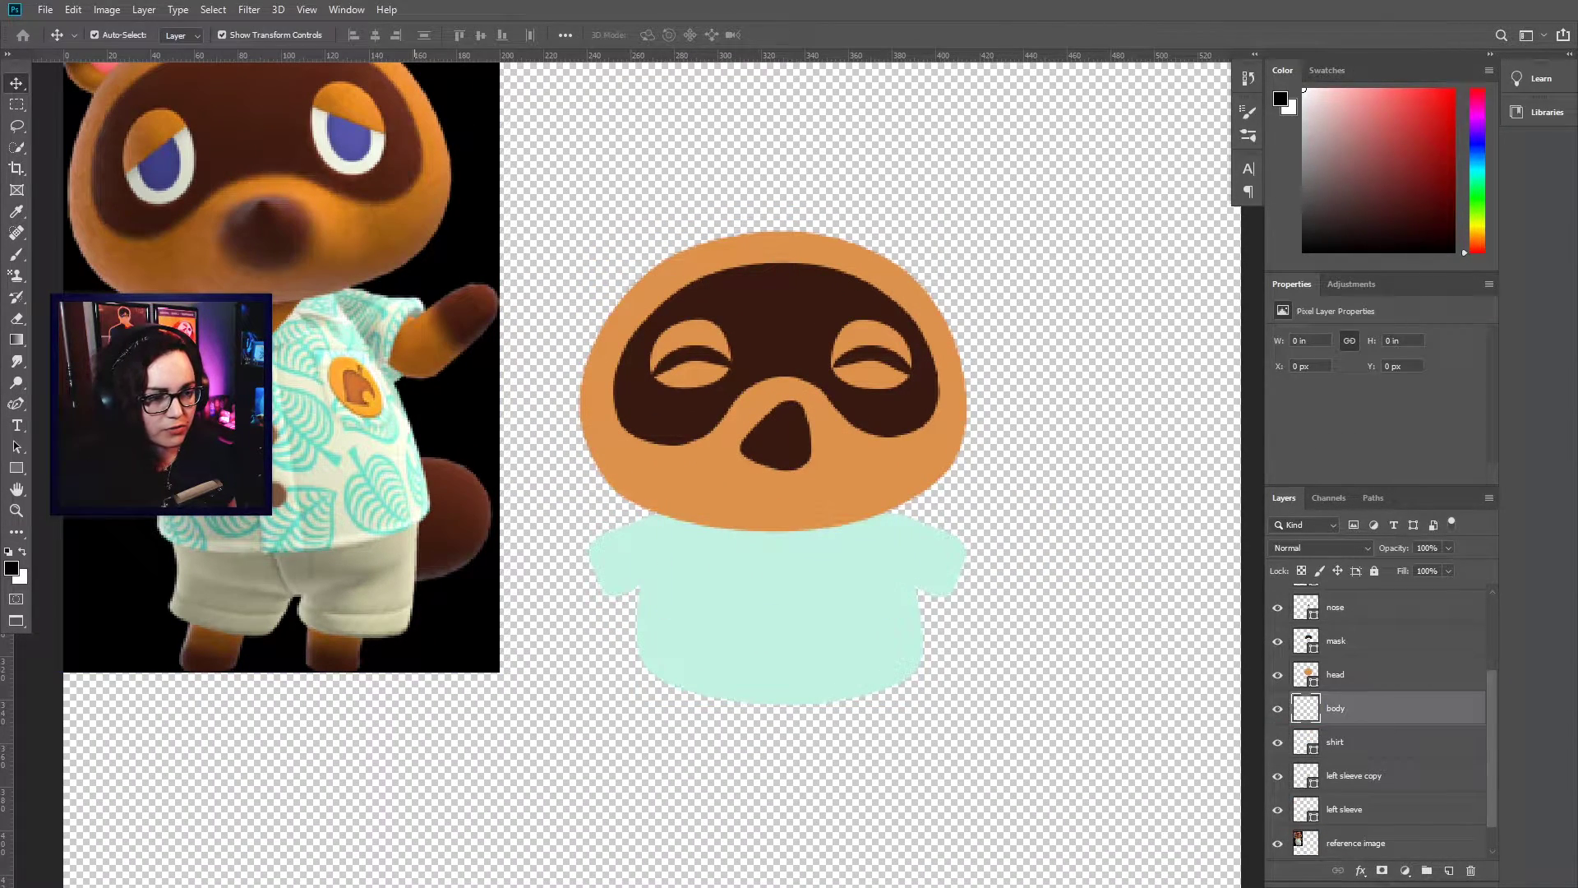
Draw an orange three-sided polygon on the body layer, rotated 90° and scaled into a V-neck under the chin, about 34 by 27 px
right_click(15, 467)
left_click(78, 515)
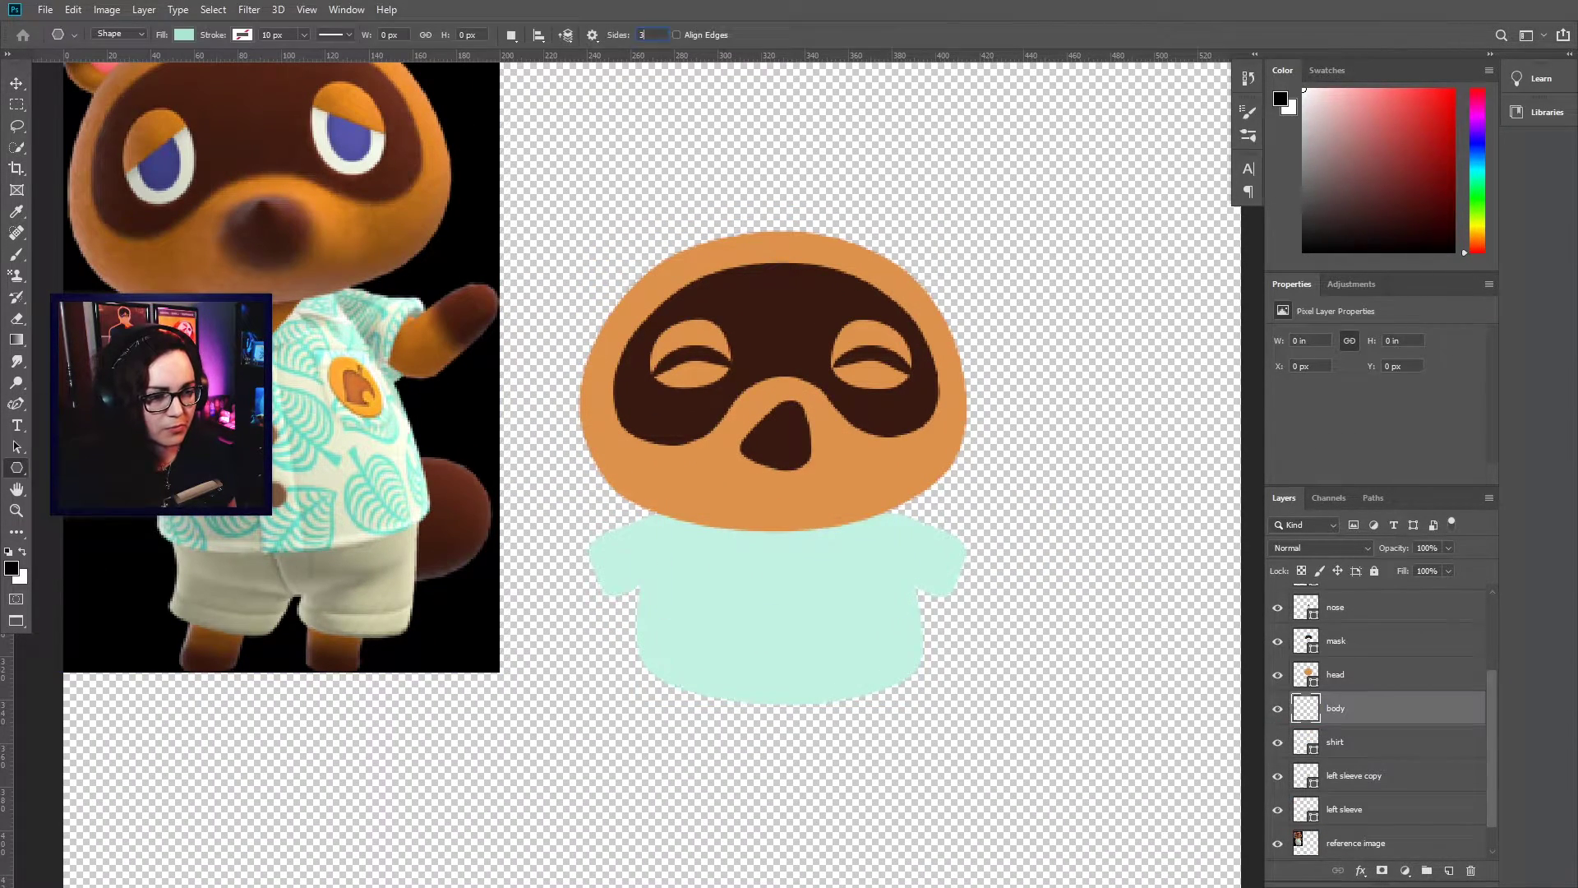
left_click(184, 34)
left_click(144, 94)
left_click(779, 559)
type("50")
key("Tab")
type("5")
key("Return")
key("ctrl+t")
left_click_drag(756, 164, 778, 547)
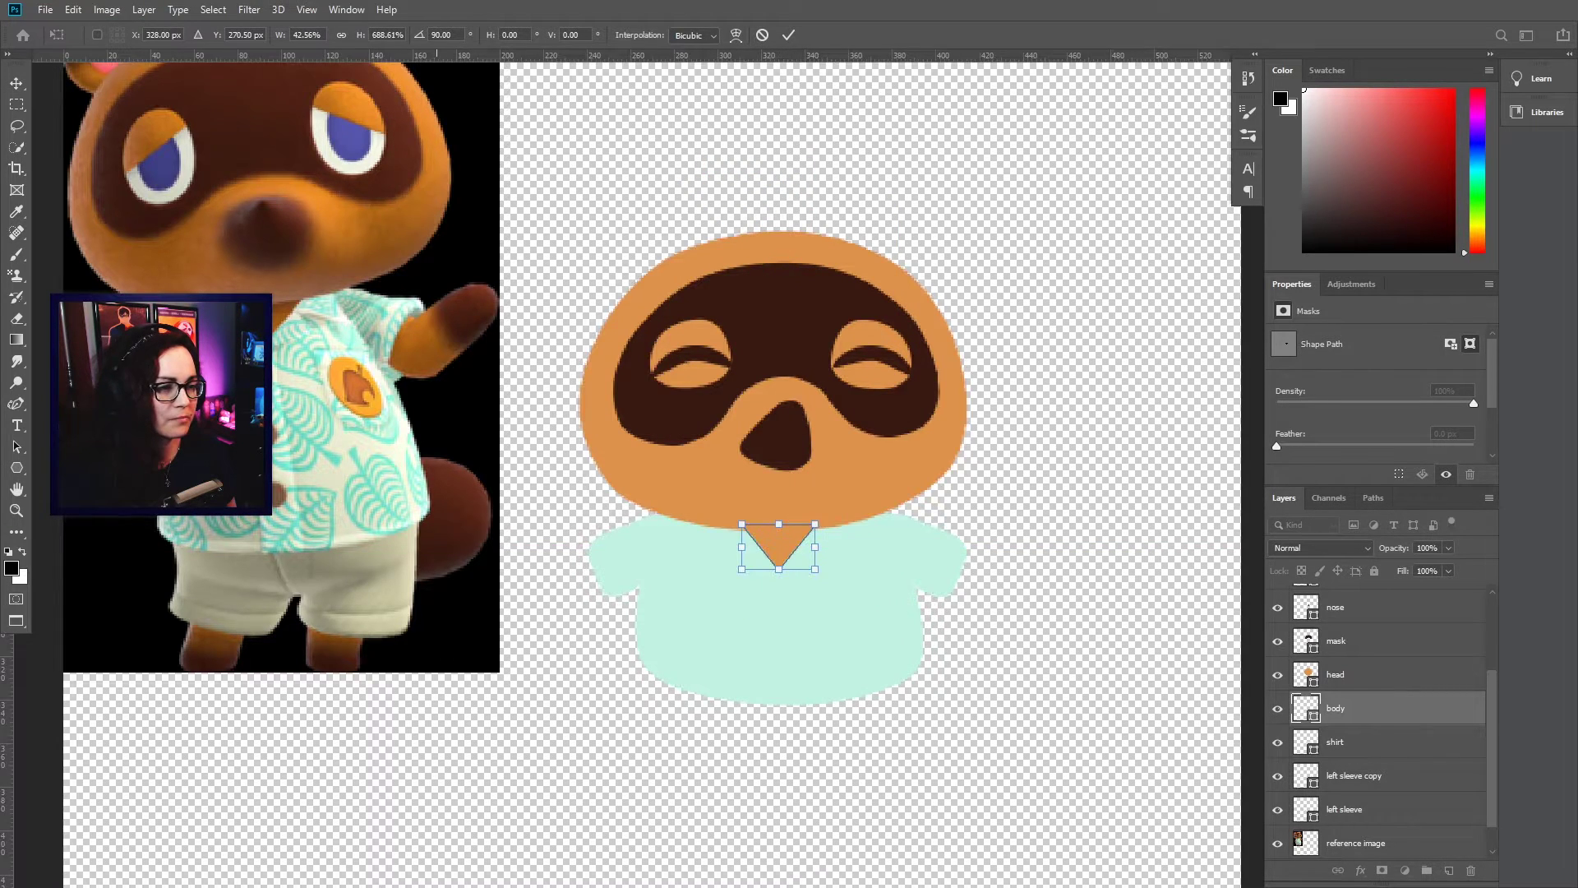
Duplicate the V-neck triangle beside the original and fill the copy with #ade6d3
scroll(780, 559, "up", 2)
left_click_drag(586, 498, 738, 498)
key("Return")
key("u")
left_click(183, 35)
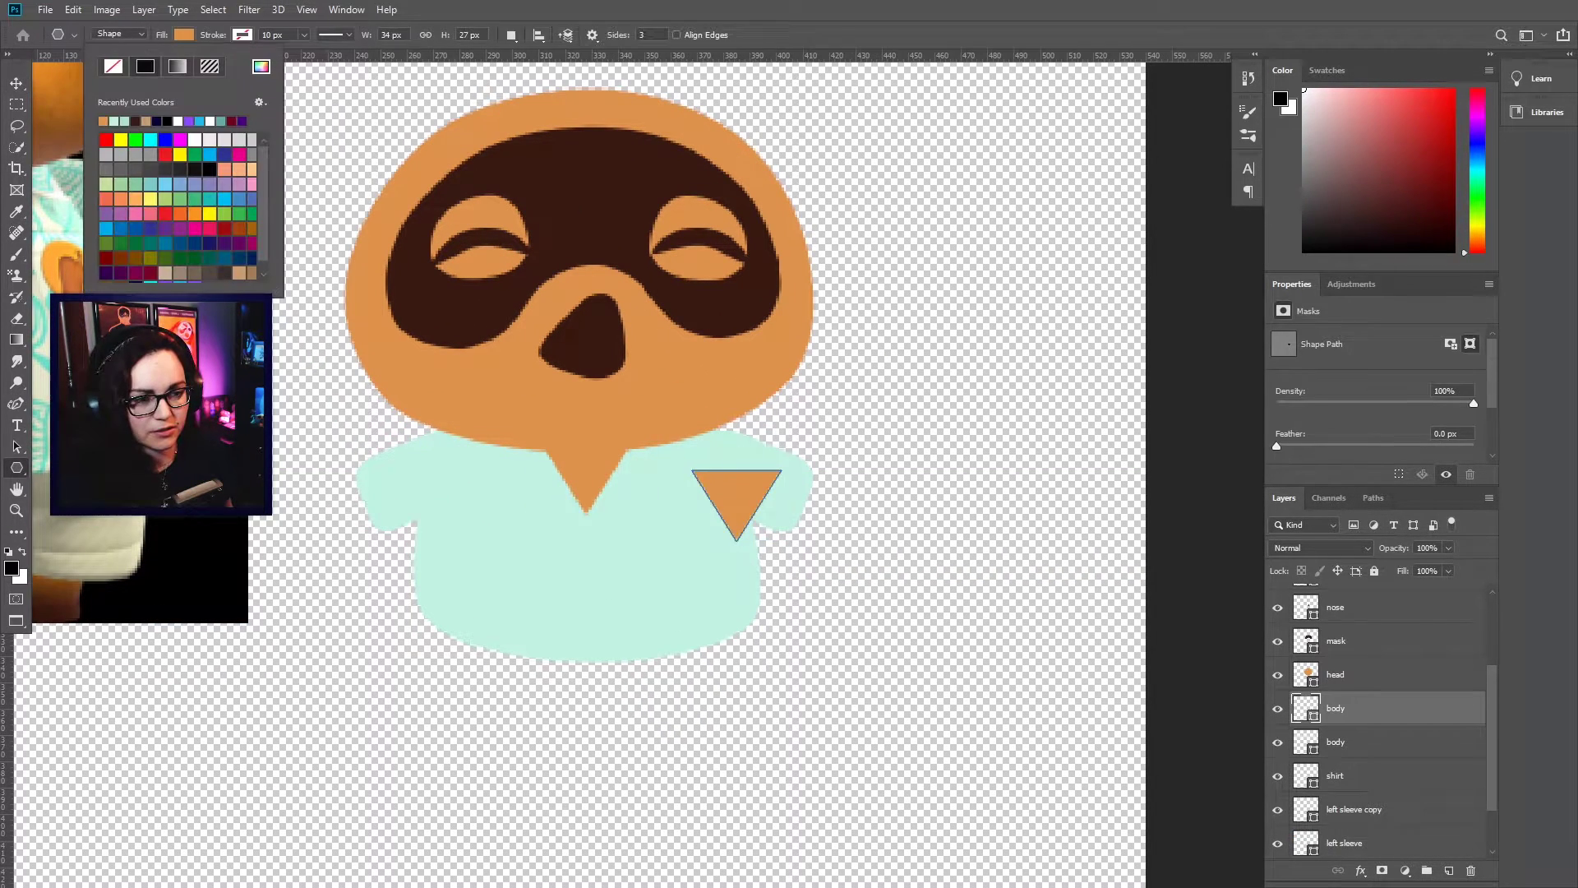
left_click(261, 67)
left_click(1048, 372)
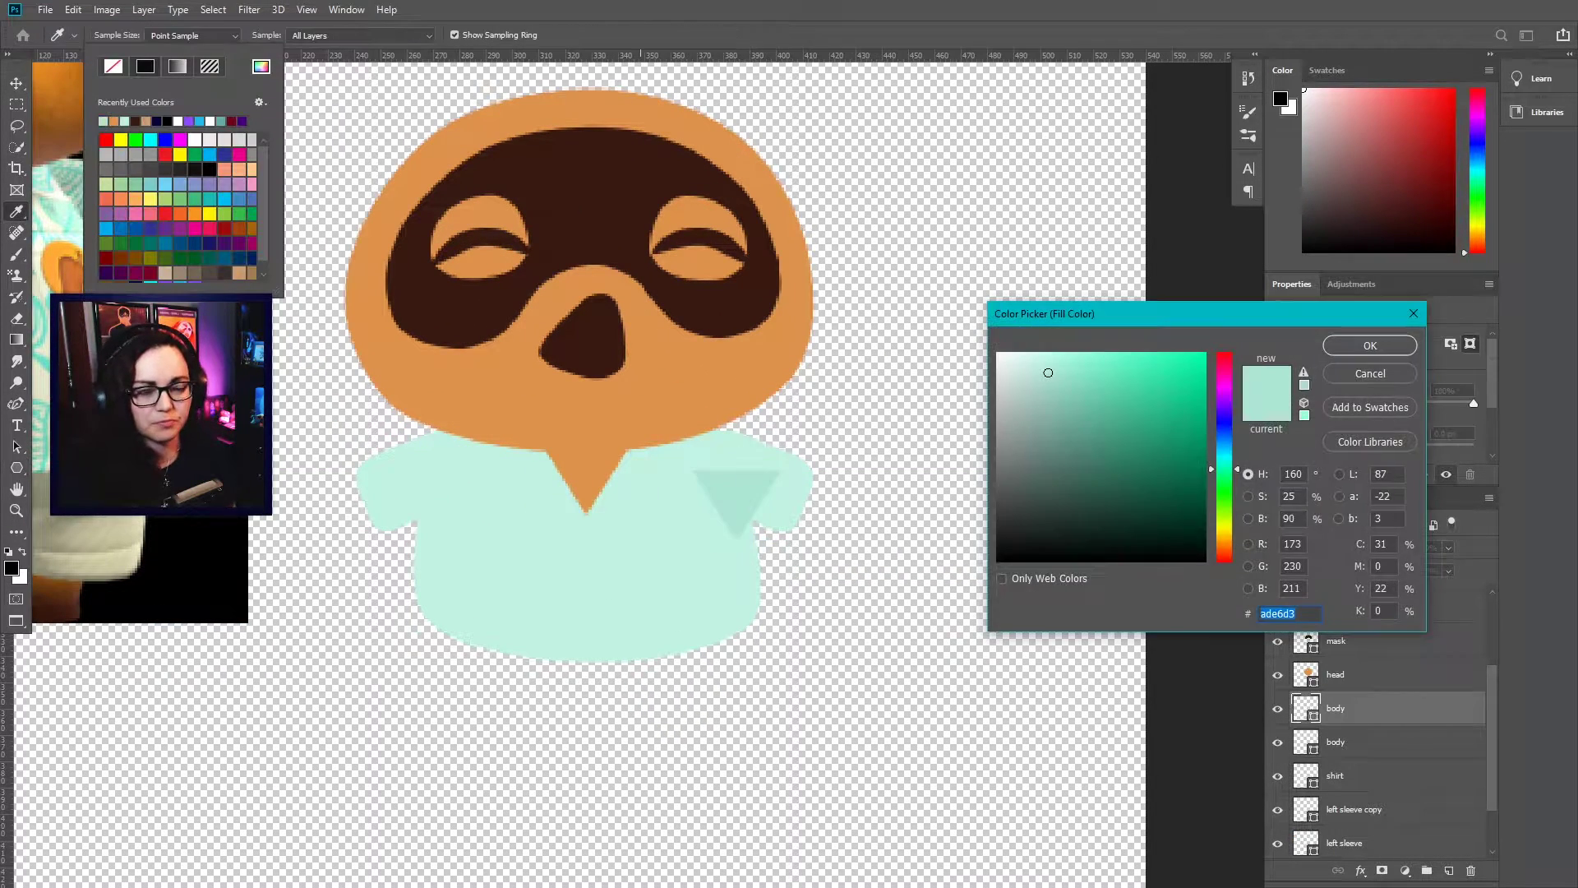
key("Return")
Rotate and scale the mint triangle into a collar piece beside the V-neck's right edge, and rename its layer lapel
key("ctrl+t")
left_click_drag(736, 499, 659, 458)
left_click_drag(722, 430, 692, 429)
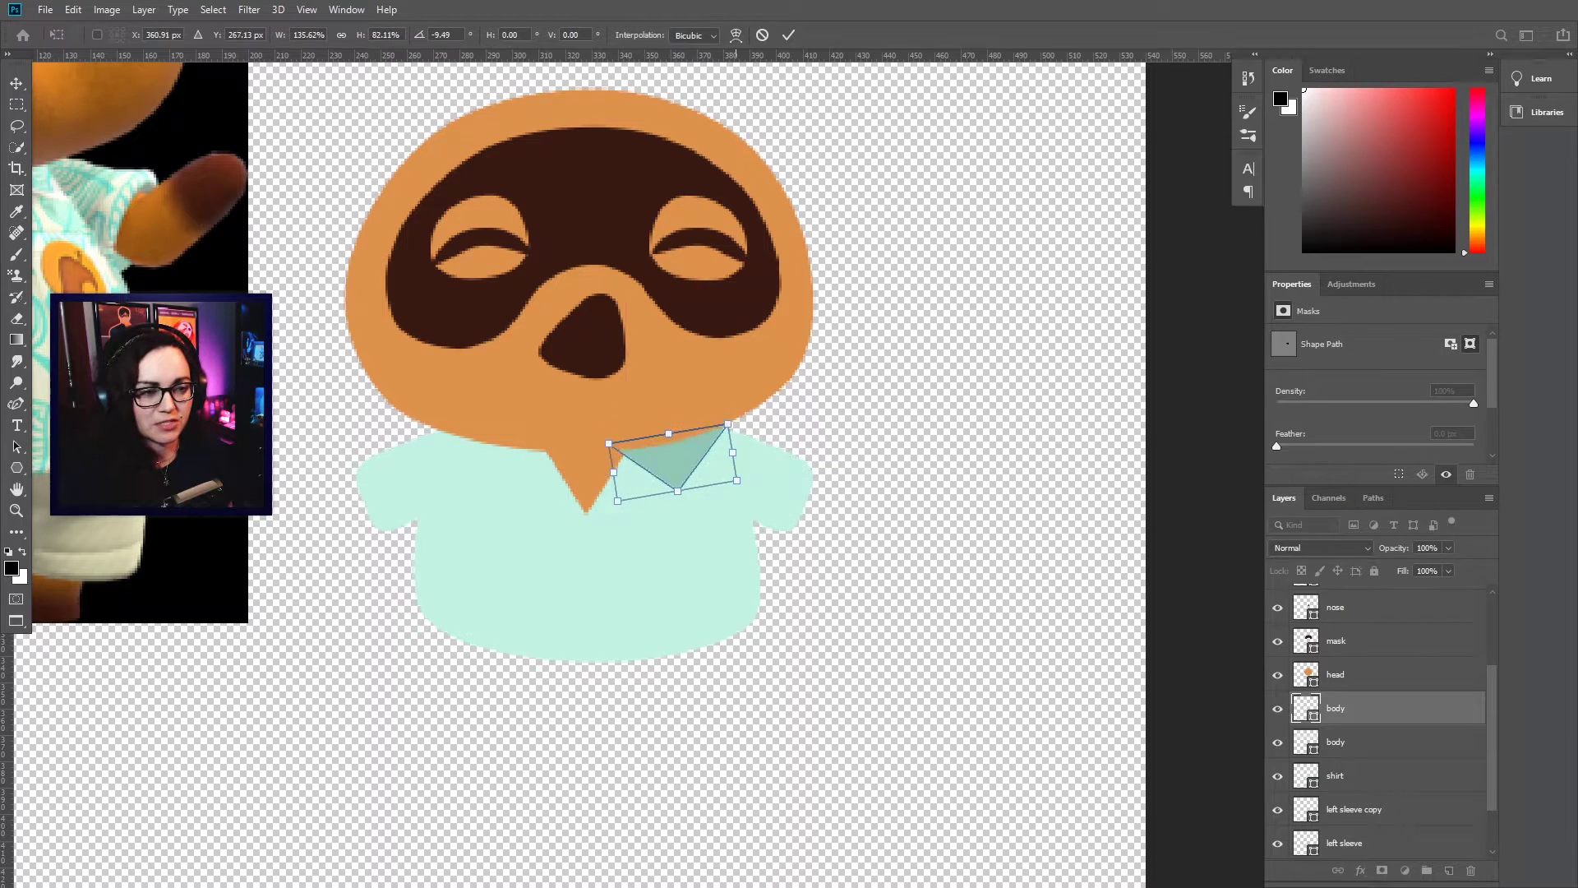
left_click_drag(303, 370, 488, 449)
left_click_drag(876, 509, 888, 489)
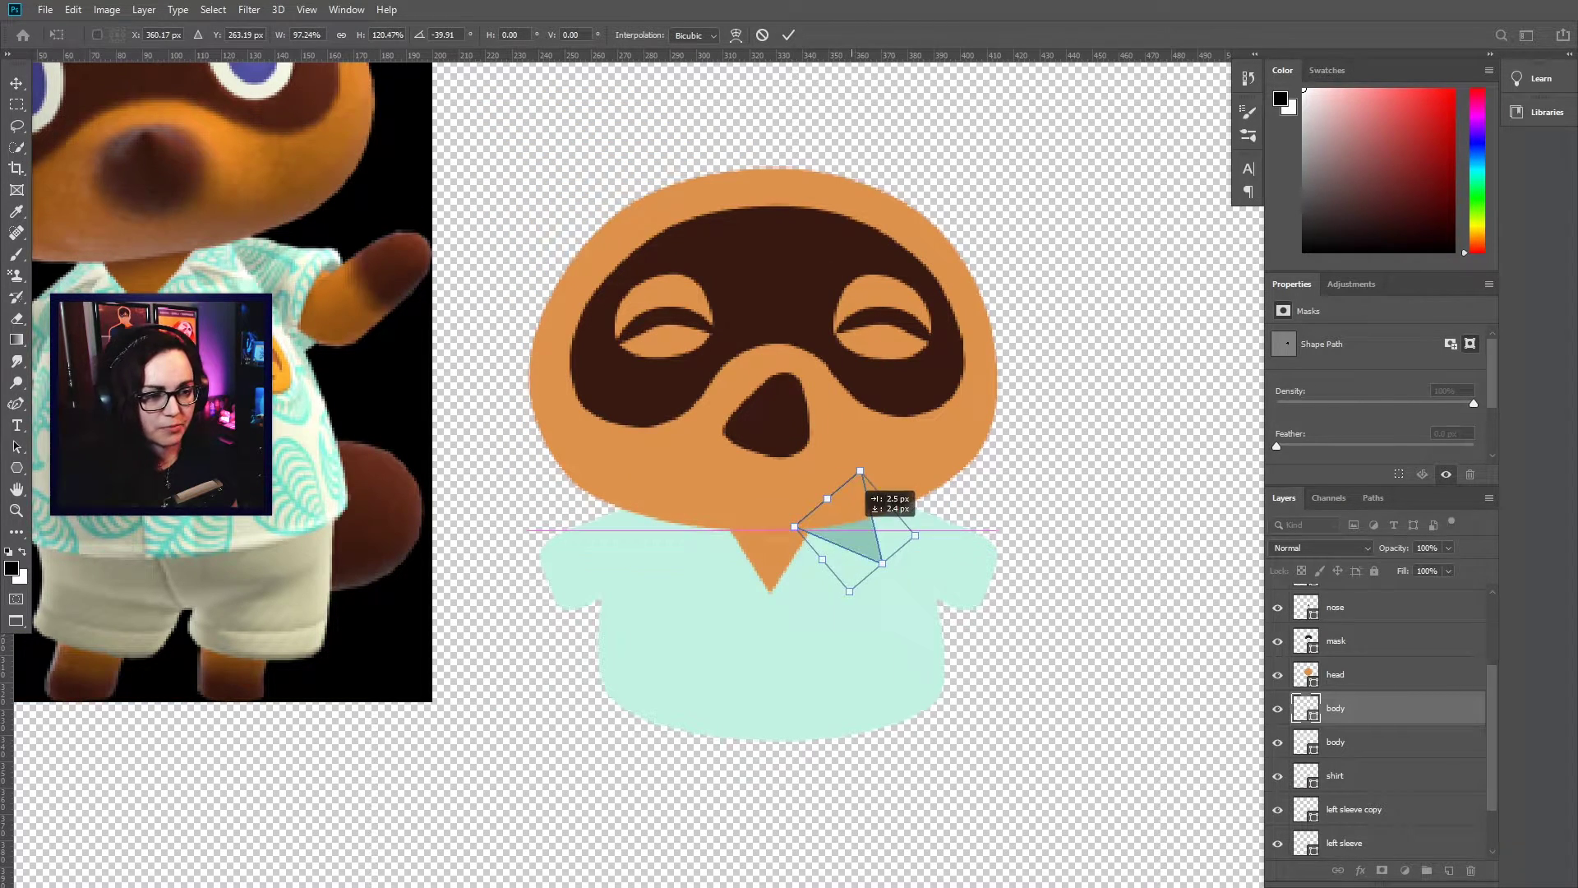
key("Return")
double_click(1335, 708)
type("lapel")
key("Return")
Duplicate the lapel, move the body layer above both, and rotate and shrink the copy along the V-neck's right edge
key("ctrl+j")
left_click(847, 510)
left_click_drag(858, 543, 834, 588)
left_click_drag(1348, 775, 1348, 695)
left_click(834, 583)
left_click_drag(865, 605, 776, 501)
left_click_drag(809, 564, 816, 572)
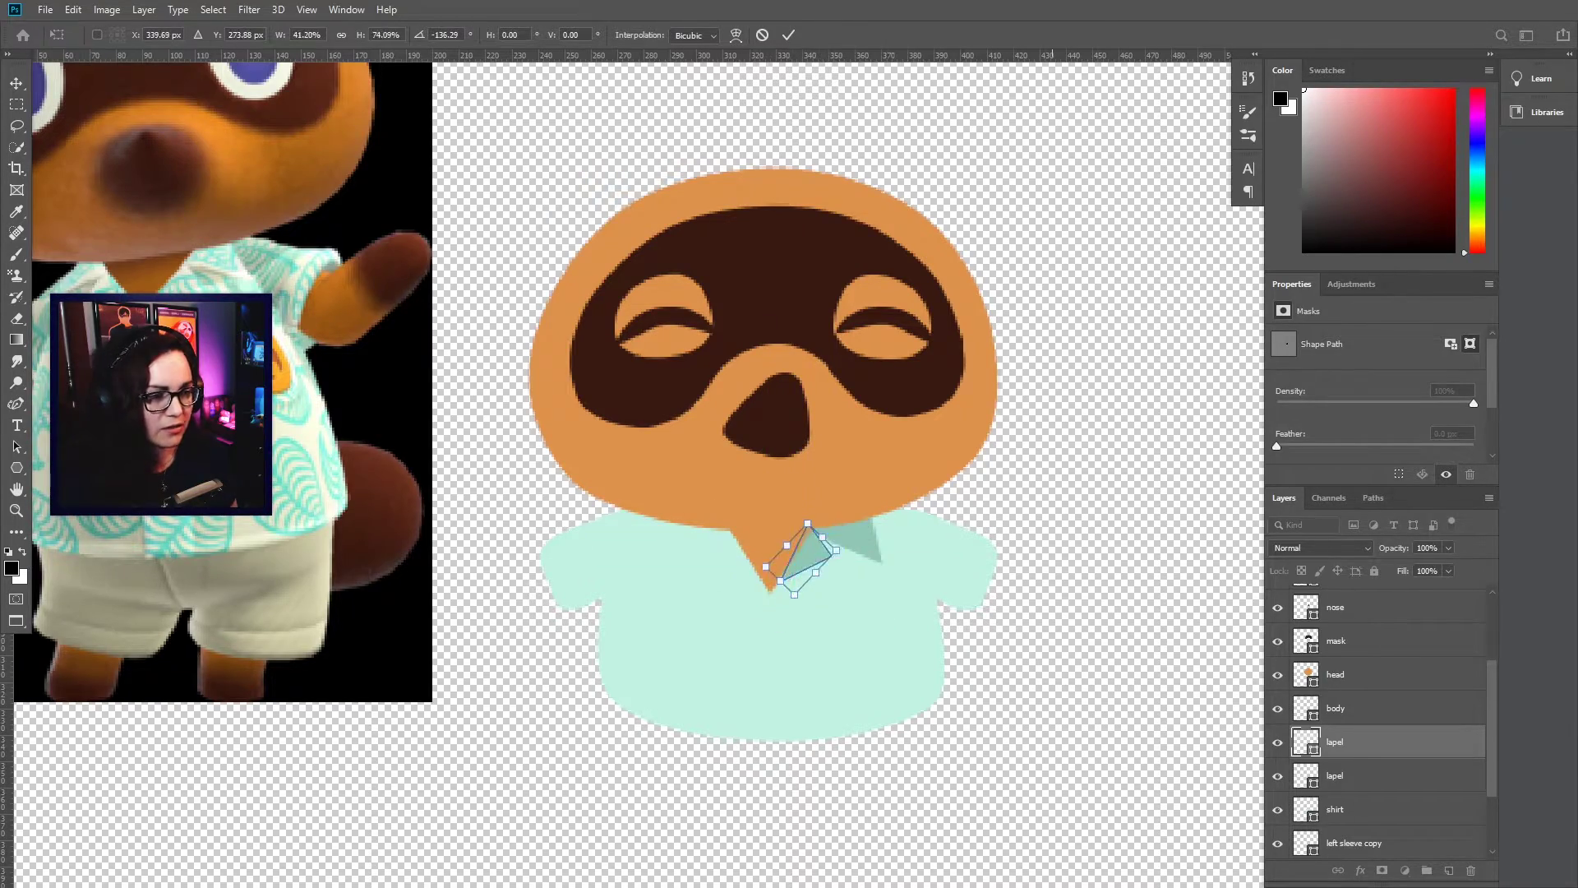
Rotate and reposition the upper lapel triangle so it meets the lower piece beneath the chin
scroll(1052, 493, "down", 4)
left_click(1052, 493)
scroll(972, 526, "up", 5)
left_click(883, 505)
scroll(999, 444, "up", 1)
left_click(962, 481)
left_click_drag(988, 520, 980, 501)
left_click_drag(1019, 347, 1025, 629)
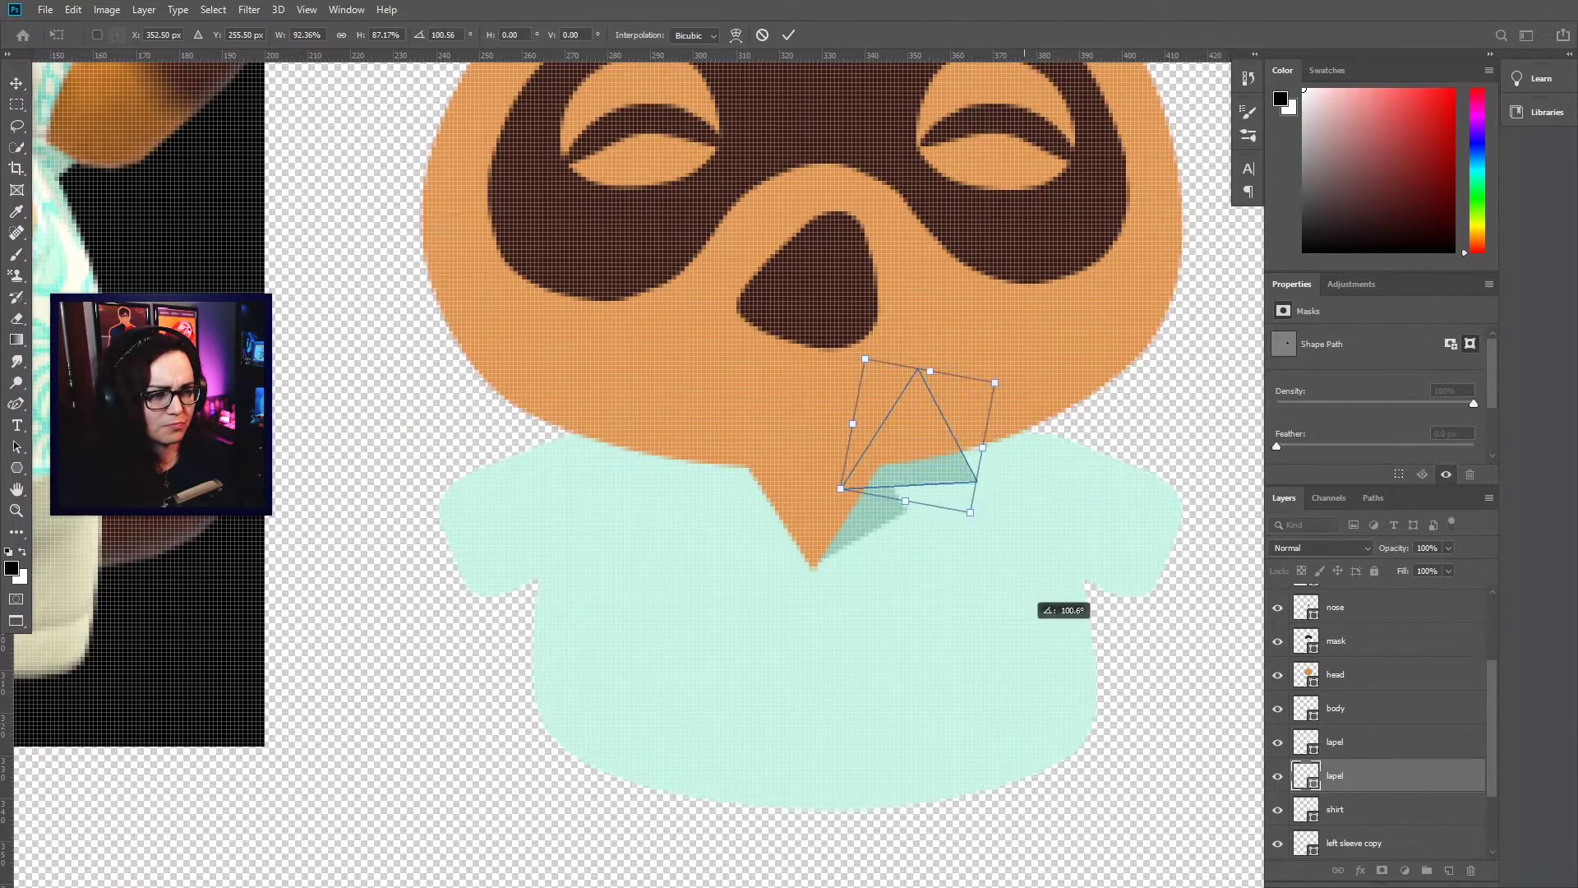
left_click_drag(889, 442, 847, 495)
scroll(1059, 534, "down", 5)
left_click(1104, 575)
Merge the two lapel pieces and place a horizontally flipped copy on the other side of the V-neck
scroll(1104, 575, "up", 2)
left_click(961, 482)
left_click(917, 513, "shift")
key("ctrl+e")
key("ctrl+t")
right_click(826, 492)
left_click(867, 687)
key("Return")
Lower the shirt's hem and adjust its right side by moving anchor points
left_click(888, 608)
key("p")
scroll(712, 560, "down", 3)
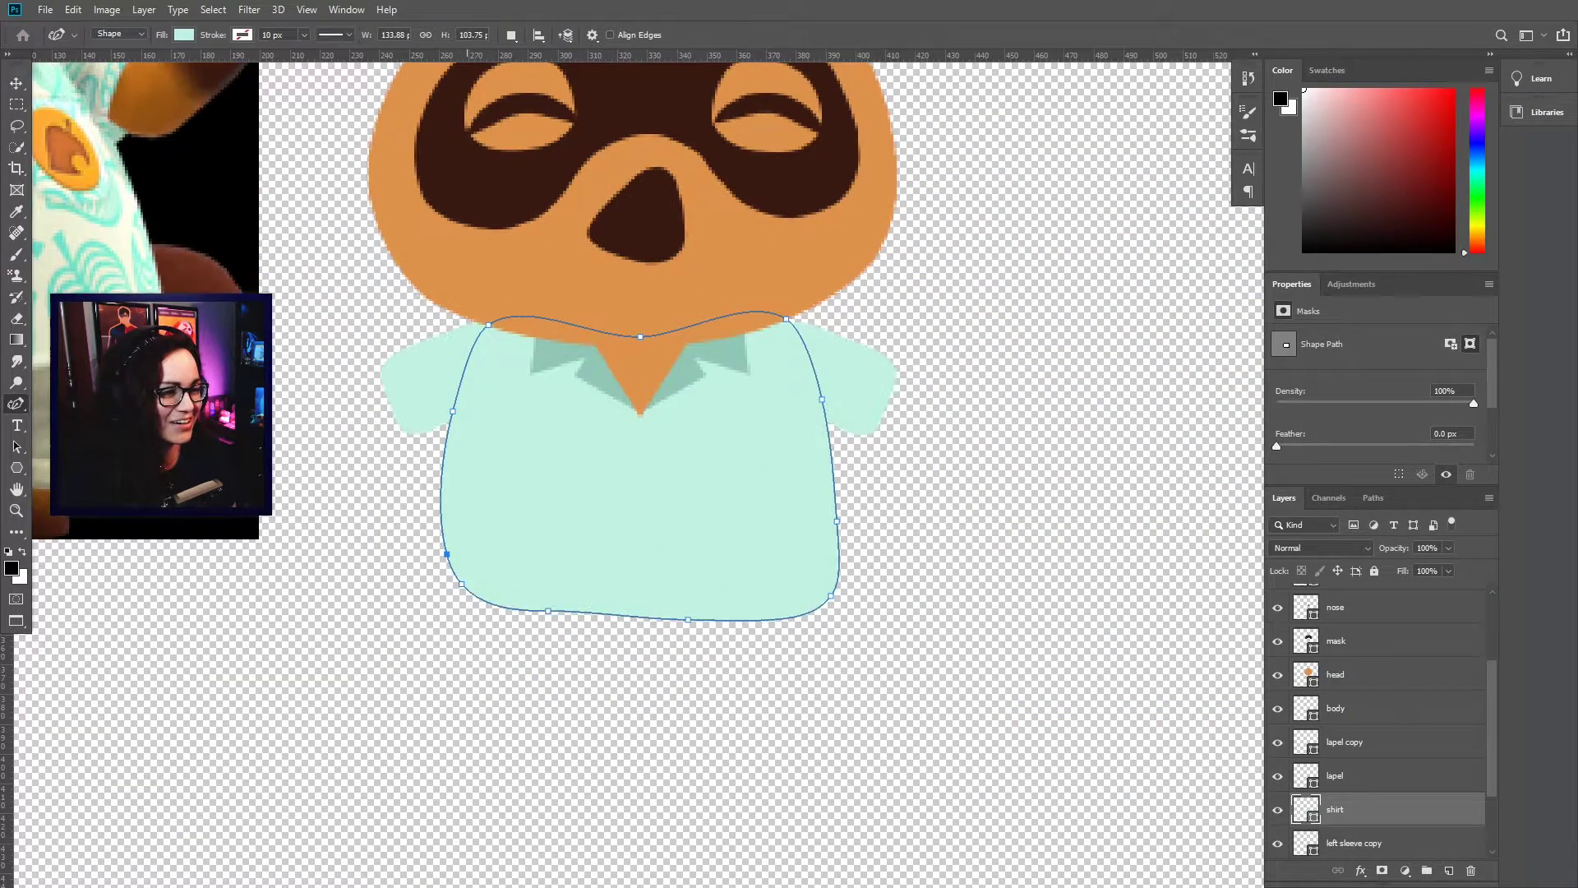
left_click_drag(548, 611, 549, 622)
left_click_drag(837, 521, 837, 499)
left_click(842, 535)
Straighten the shirt's right side and tighten its lower right corner with additional anchor points
scroll(854, 602, "up", 3)
left_click(787, 655)
left_click(827, 447)
left_click(794, 195)
left_click(719, 655)
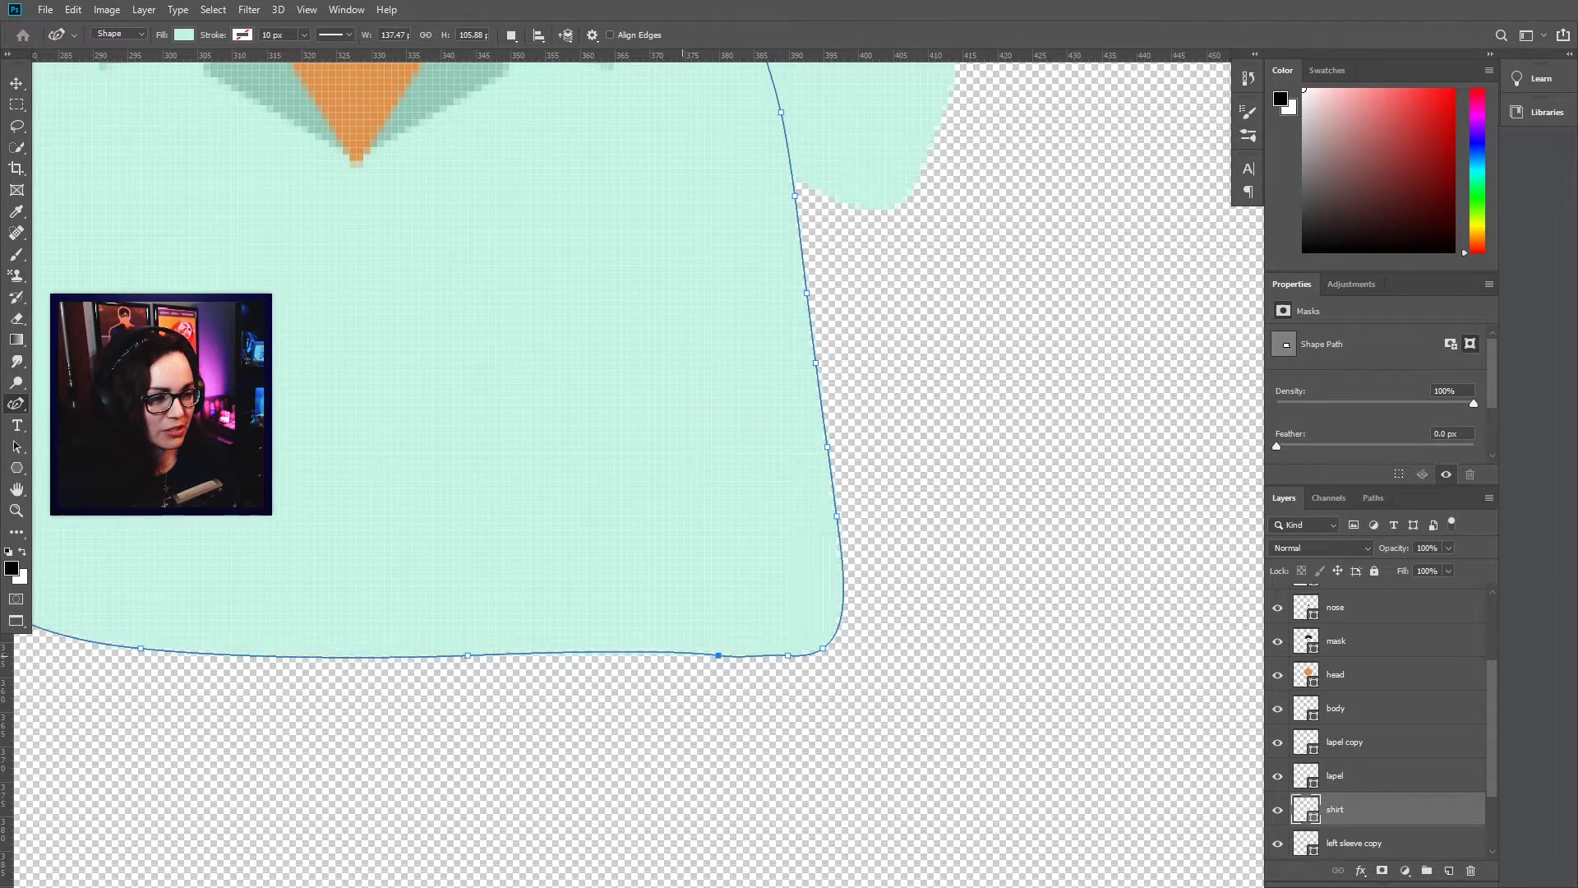
left_click(844, 581)
left_click(842, 539)
left_click_drag(719, 655, 697, 658)
scroll(752, 707, "down", 3)
Add anchor points around the shirt's lower left corner and move them to even out the left side and hem
scroll(780, 682, "up", 2)
left_click(580, 530)
left_click(676, 675)
scroll(678, 690, "up", 1)
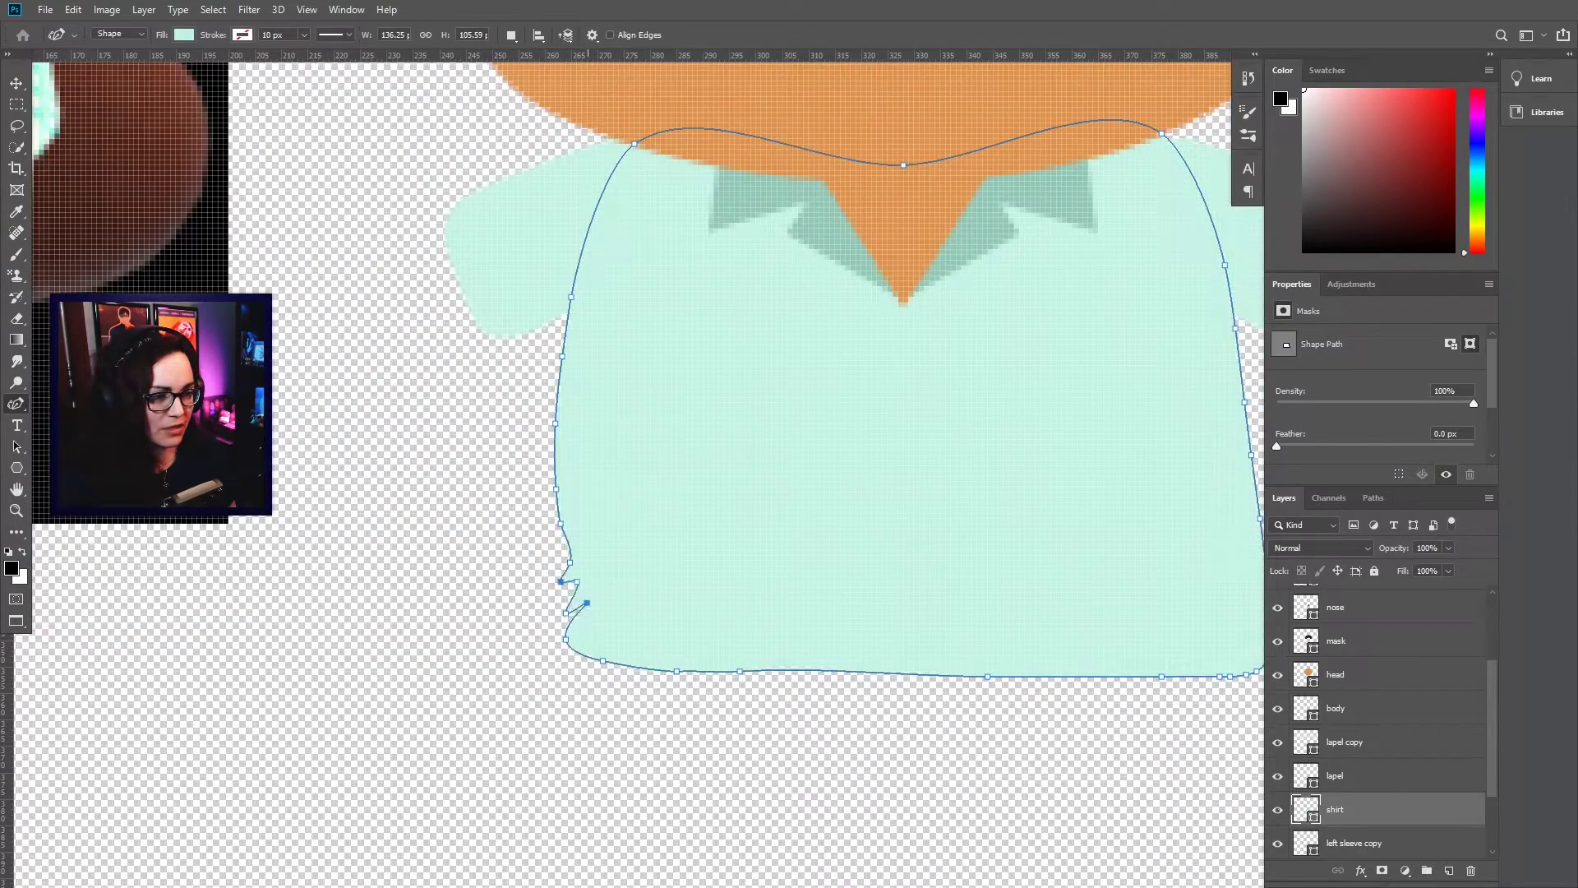
left_click_drag(569, 562, 540, 556)
left_click_drag(565, 614, 546, 624)
left_click_drag(676, 671, 686, 676)
left_click_drag(603, 660, 624, 671)
left_click_drag(739, 671, 751, 677)
left_click(855, 676)
Move the anchor points around the shirt's lower left corner and hem outward to round the corner and level the hem
scroll(533, 646, "up", 3)
left_click_drag(555, 606, 572, 673)
left_click_drag(695, 691, 713, 700)
left_click_drag(592, 662, 638, 700)
left_click_drag(545, 616, 545, 644)
left_click_drag(545, 579, 536, 606)
mouse_move(545, 561)
left_mouse_down()
mouse_move(536, 578)
mouse_move(536, 542)
left_mouse_up()
left_click(545, 513)
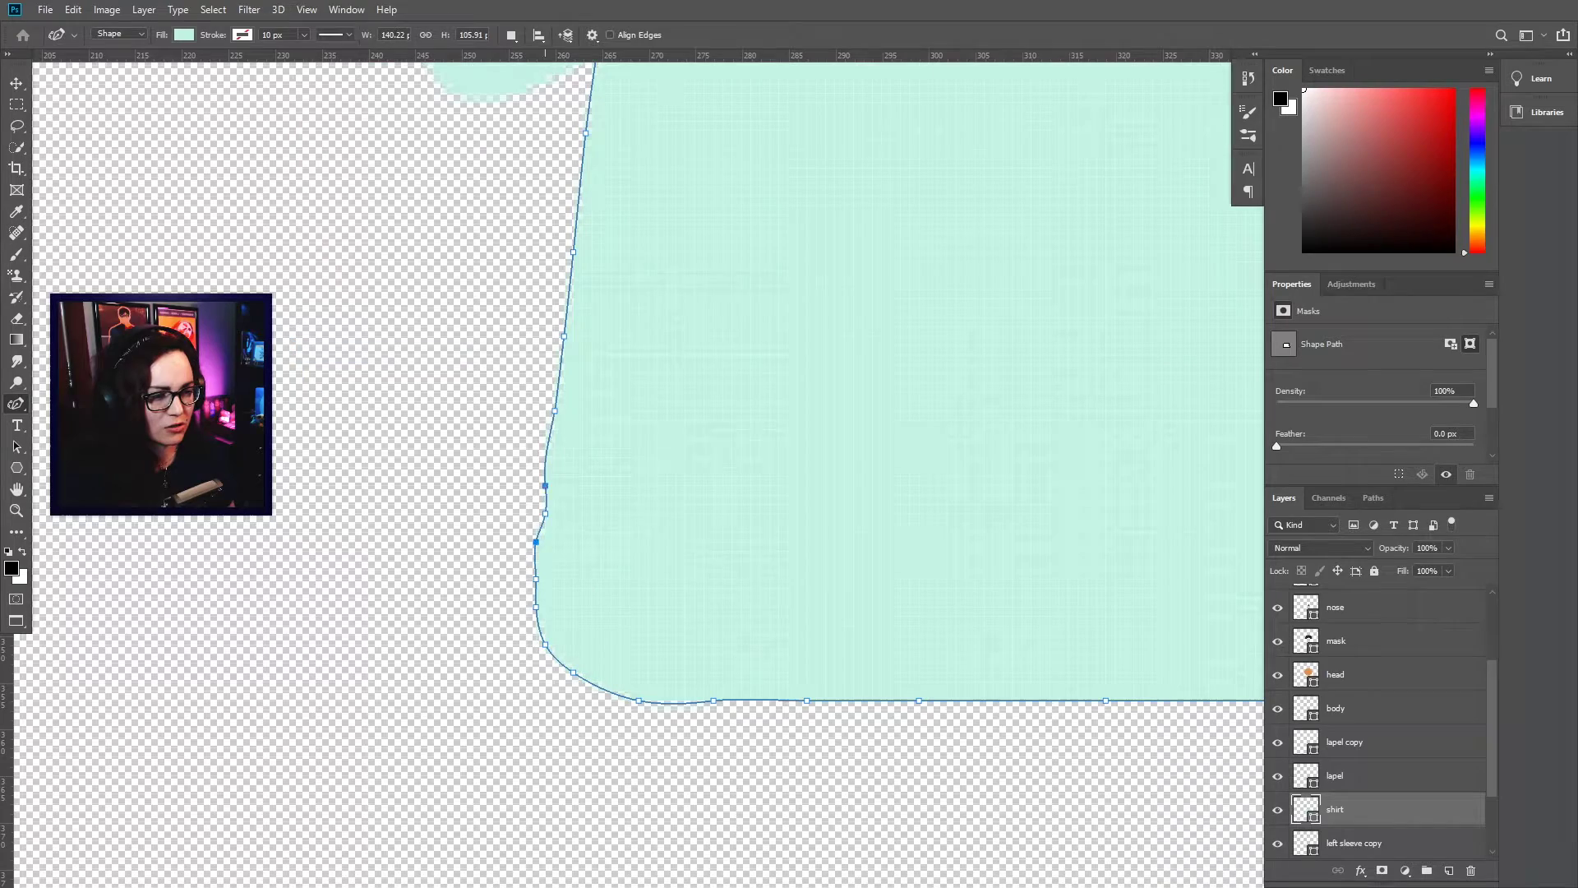
Smooth the shirt's left side by moving its anchor points, and push the lower left corner curve slightly outward
left_click_drag(545, 485, 553, 465)
mouse_move(564, 336)
left_mouse_down()
mouse_move(581, 239)
mouse_move(563, 327)
left_mouse_up()
left_click_drag(555, 411, 554, 392)
left_click_drag(553, 465, 521, 457)
key("shift+p")
scroll(545, 433, "up", 3)
key("shift+p")
key("shift+p")
scroll(522, 419, "down", 4)
scroll(530, 323, "up", 3)
scroll(584, 775, "up", 3)
left_click_drag(480, 703, 480, 722)
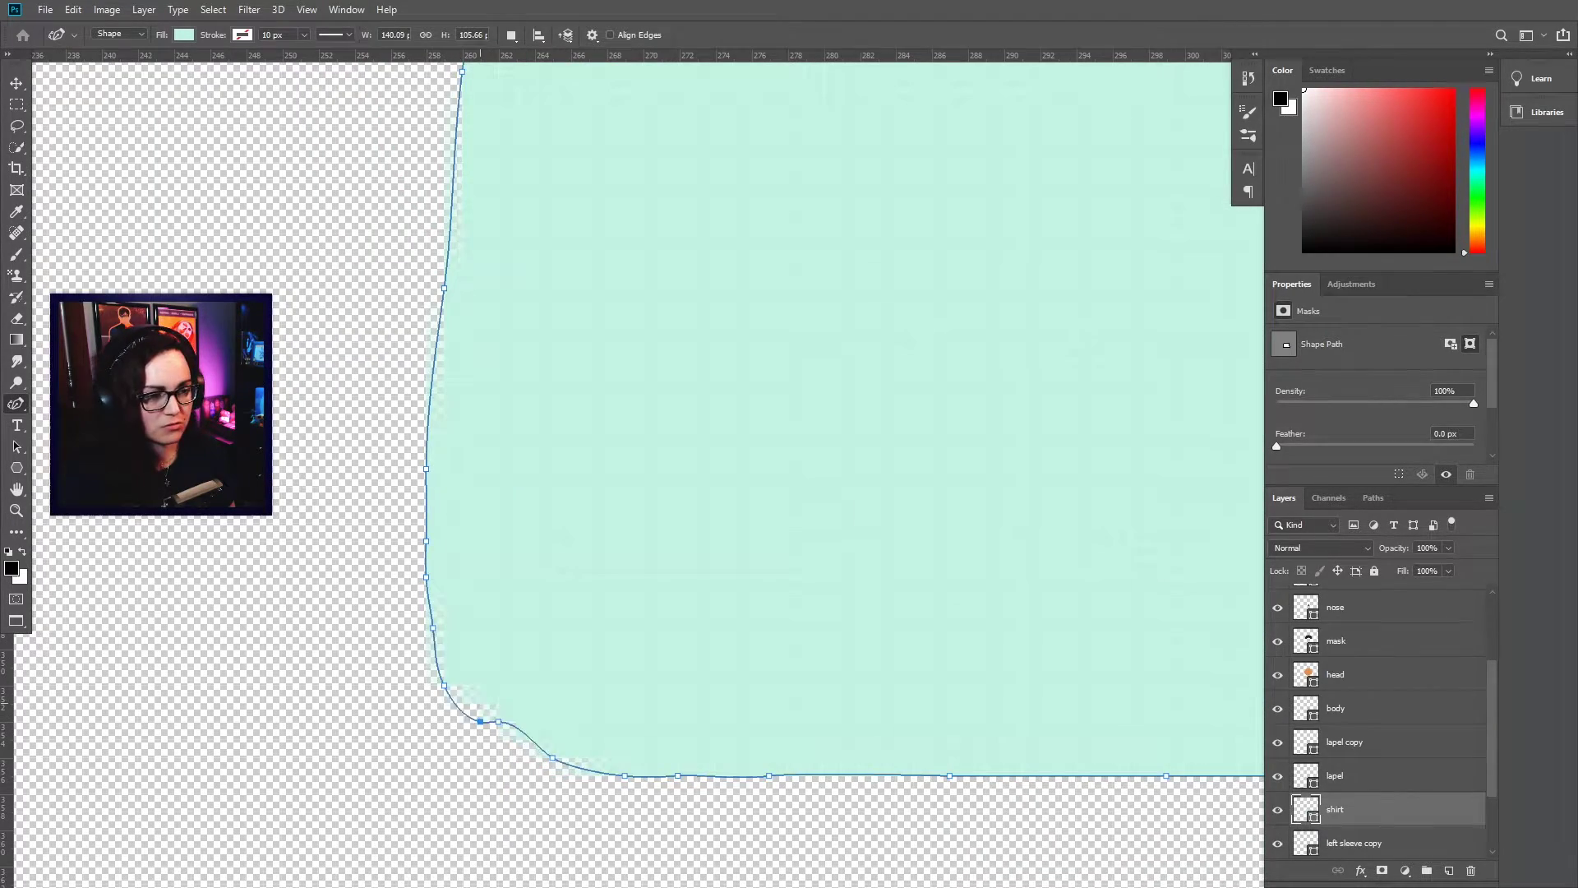
scroll(483, 577, "down", 10)
Nudge the sleeves and right arm slightly inward so they sit closer to the shirt
key("v")
left_click_drag(888, 339, 878, 340)
left_click_drag(873, 282, 861, 282)
left_click_drag(594, 283, 604, 284)
left_click(1032, 344)
Rotate the orange ear ellipse onto the head's upper left and place a horizontally flipped copy on the other side
scroll(1032, 344, "up", 1)
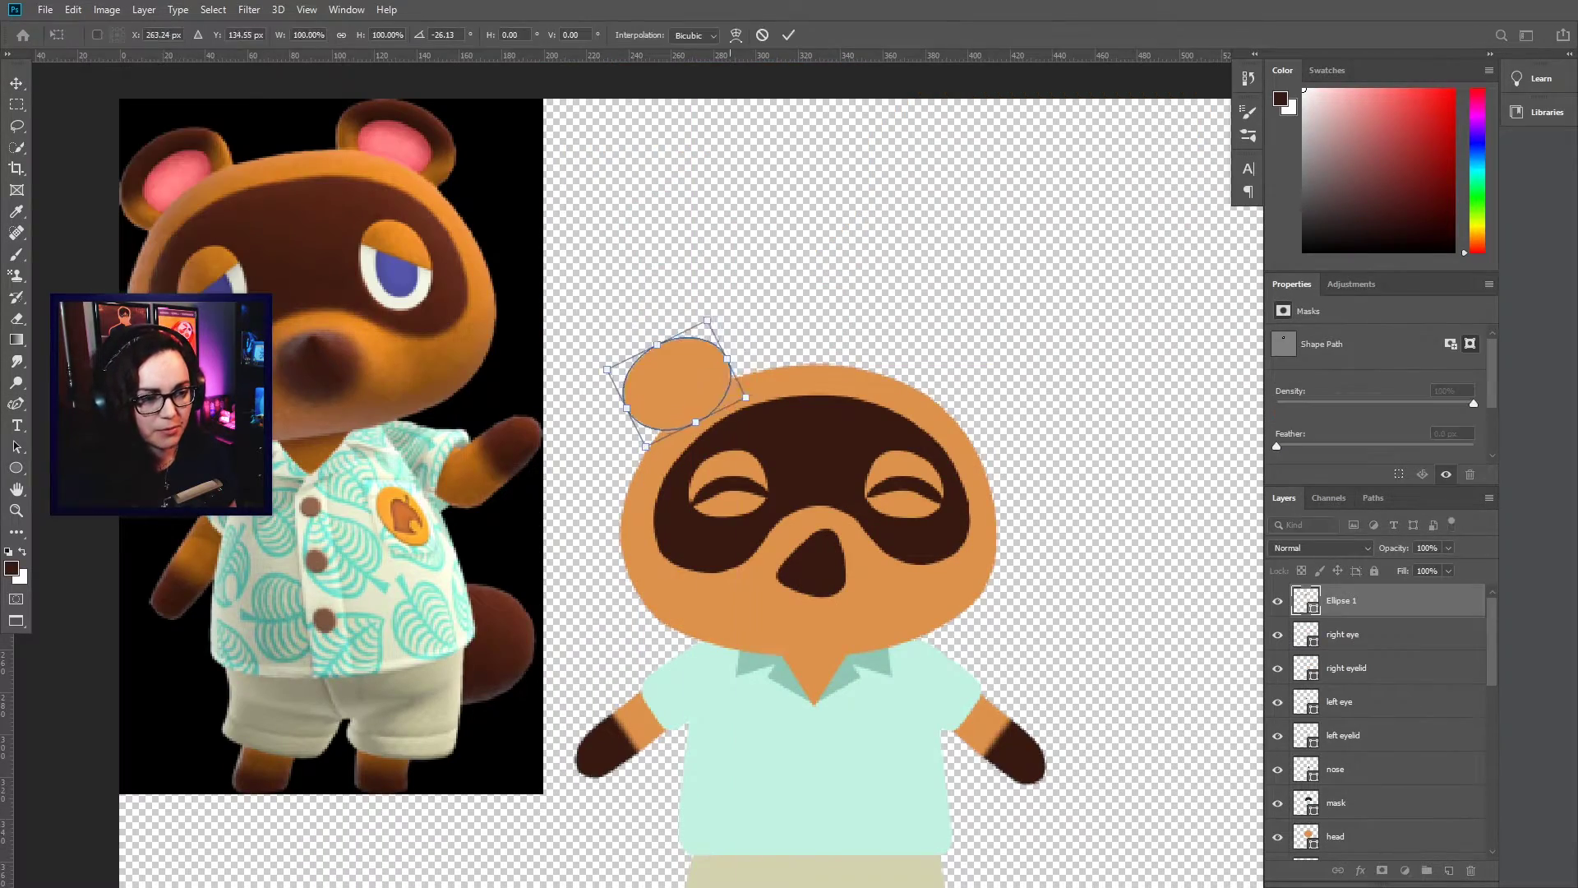
right_click(863, 312)
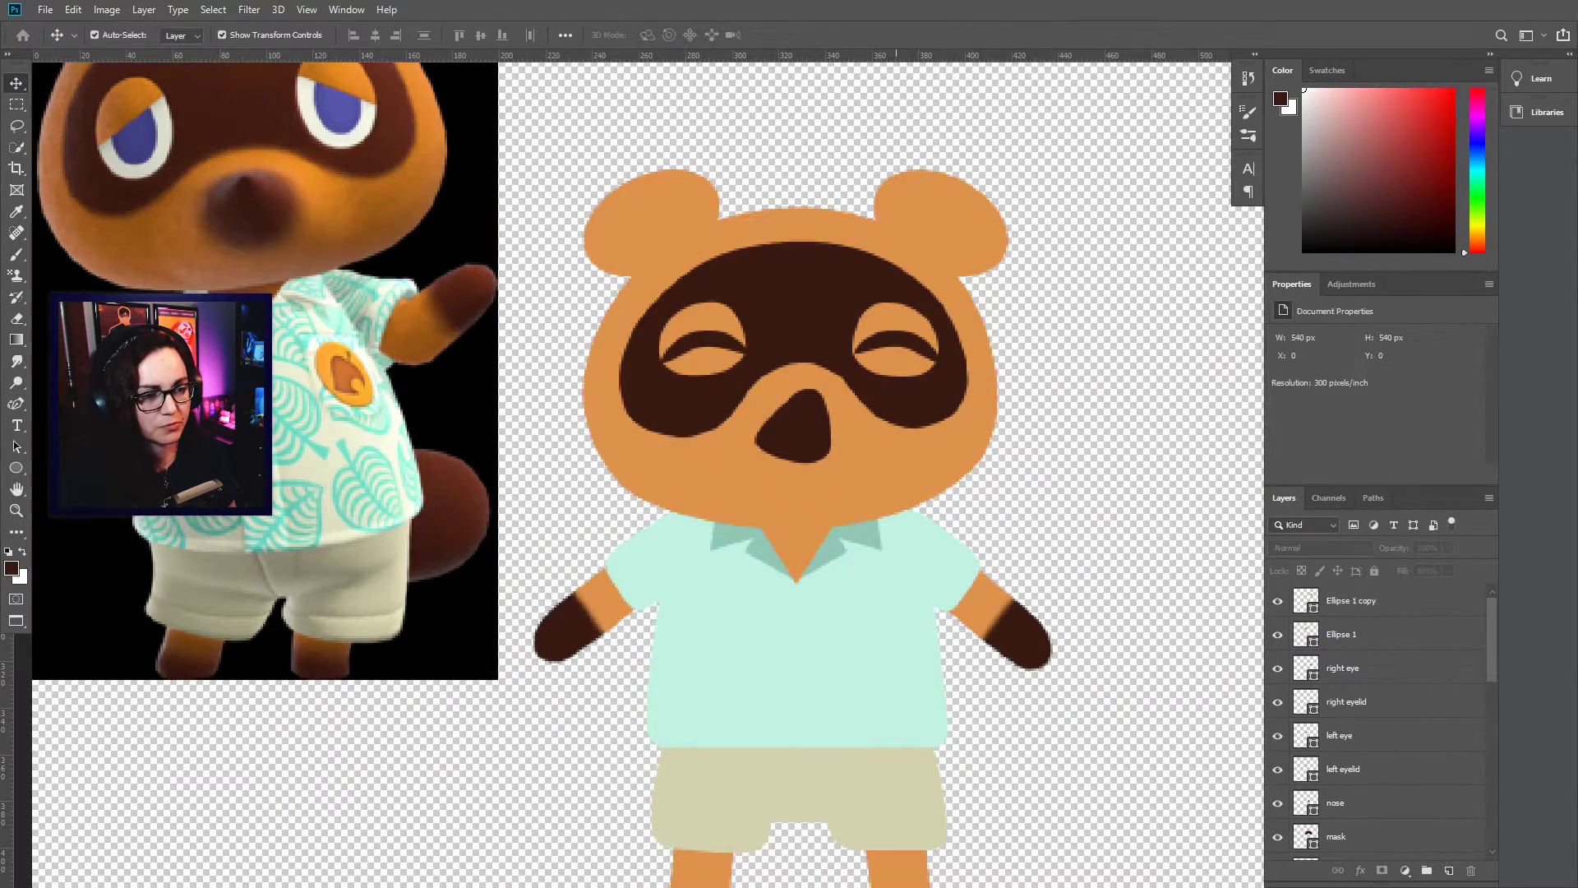
key("p")
left_click(813, 354, "ctrl")
scroll(836, 389, "up", 6)
scroll(877, 478, "down", 3)
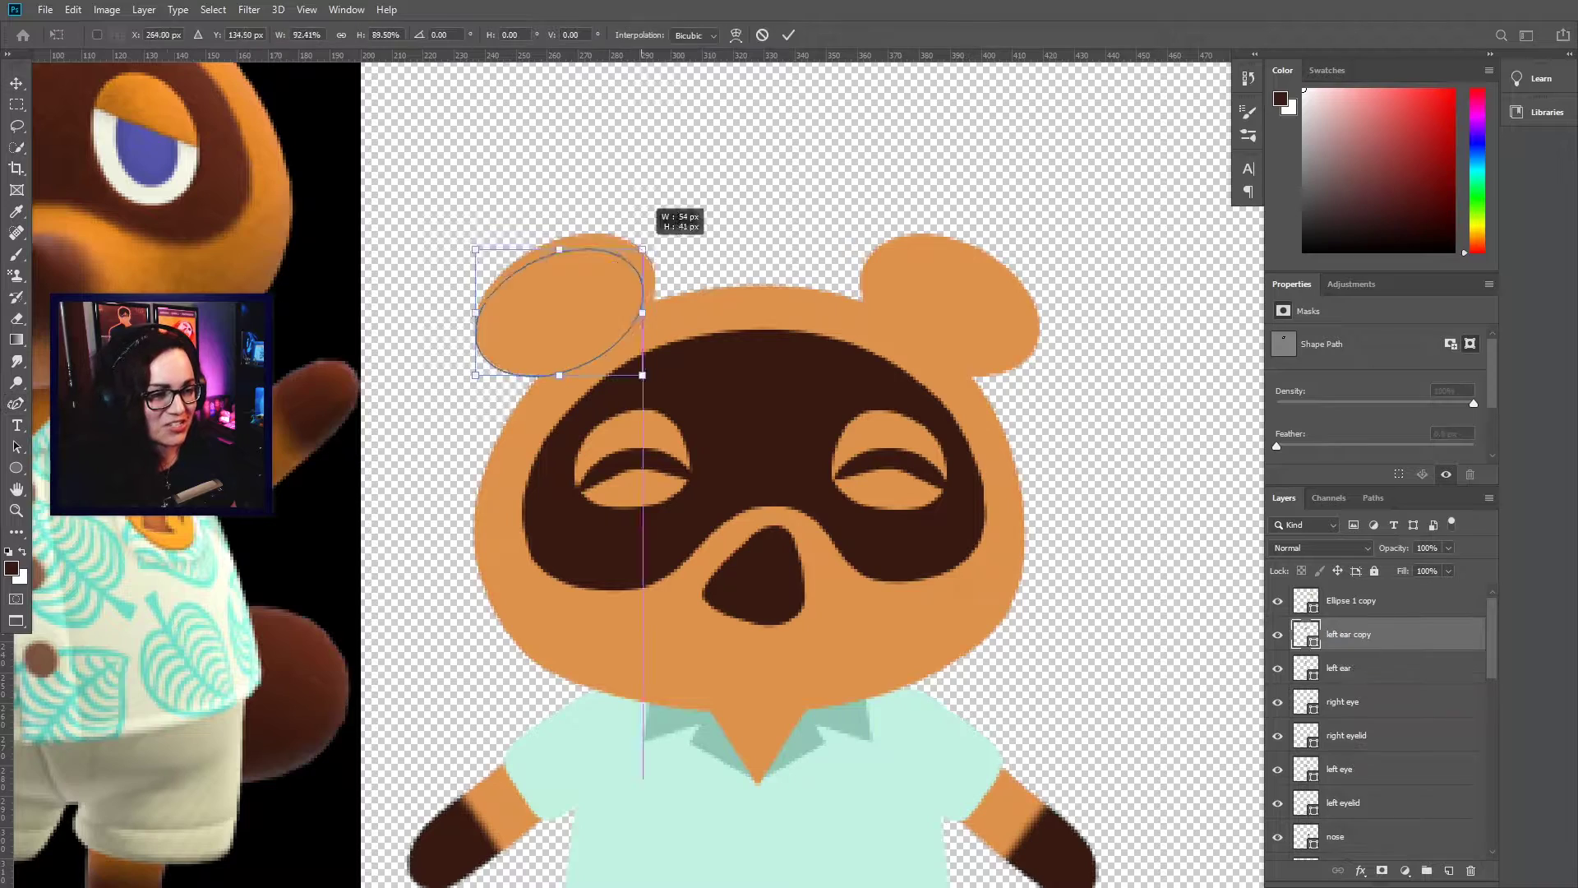
Shrink the left ear copy to form an inner ear and fill it with pink
left_click_drag(645, 363, 638, 266)
key("Return")
key("Return")
left_click(1371, 668)
left_click(1370, 634)
key("u")
left_click(182, 36)
left_click(244, 169)
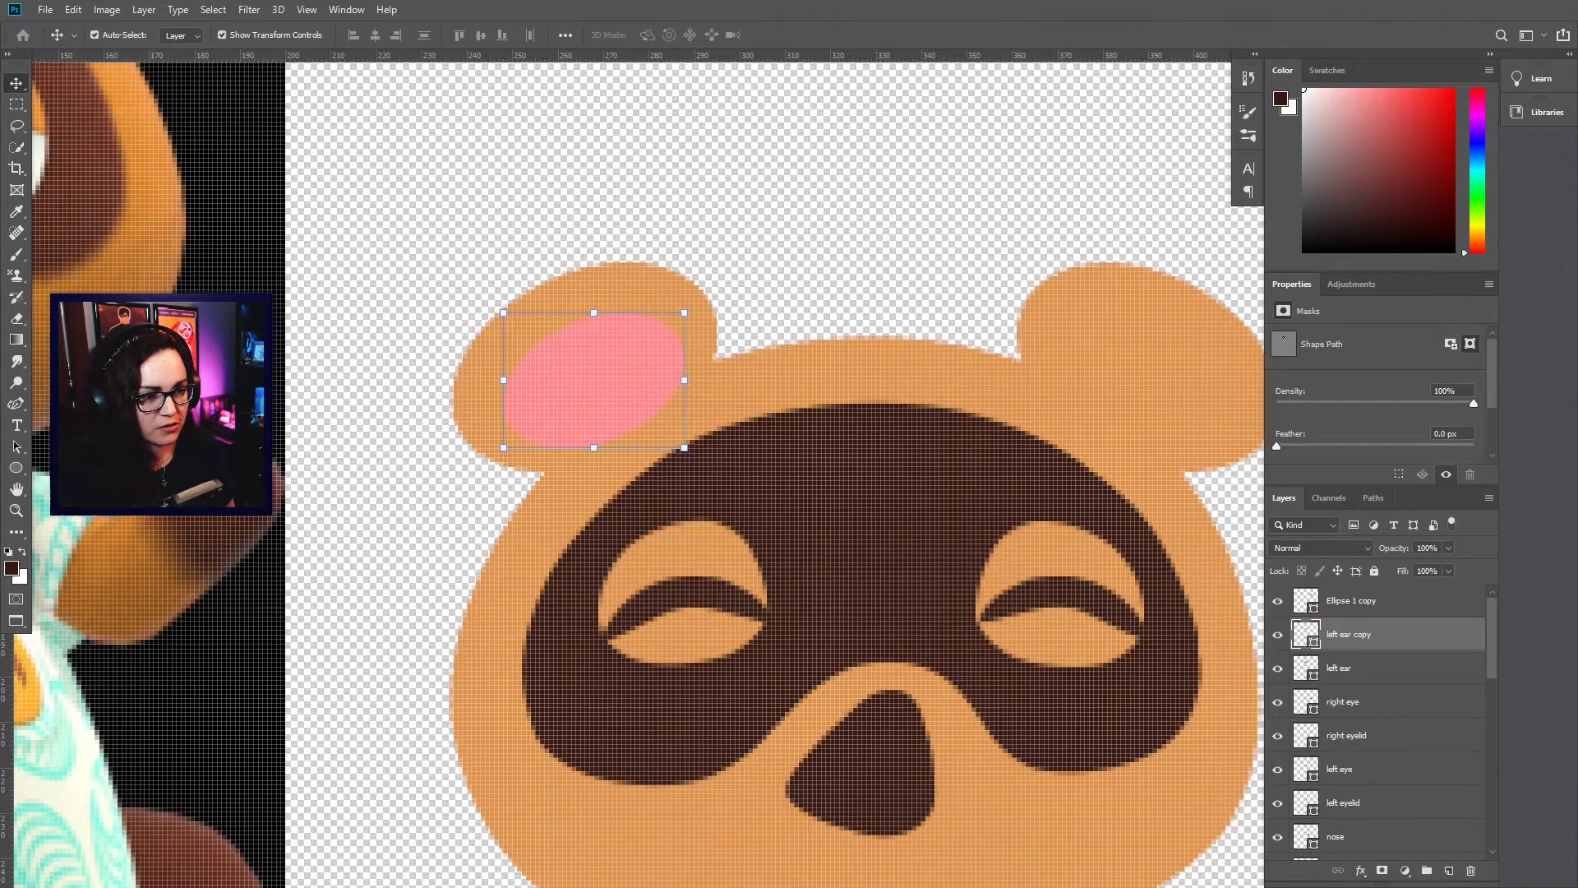
Place the ear layers behind the head and enlarge the pink inner ear, shifting it toward the ear's outer edge
left_click_drag(1371, 634, 1371, 854)
left_click(1142, 361)
left_click(592, 380)
left_click_drag(503, 312, 493, 299)
scroll(711, 575, "down", 3)
left_click_drag(585, 534, 580, 526)
scroll(644, 554, "up", 5)
key("Return")
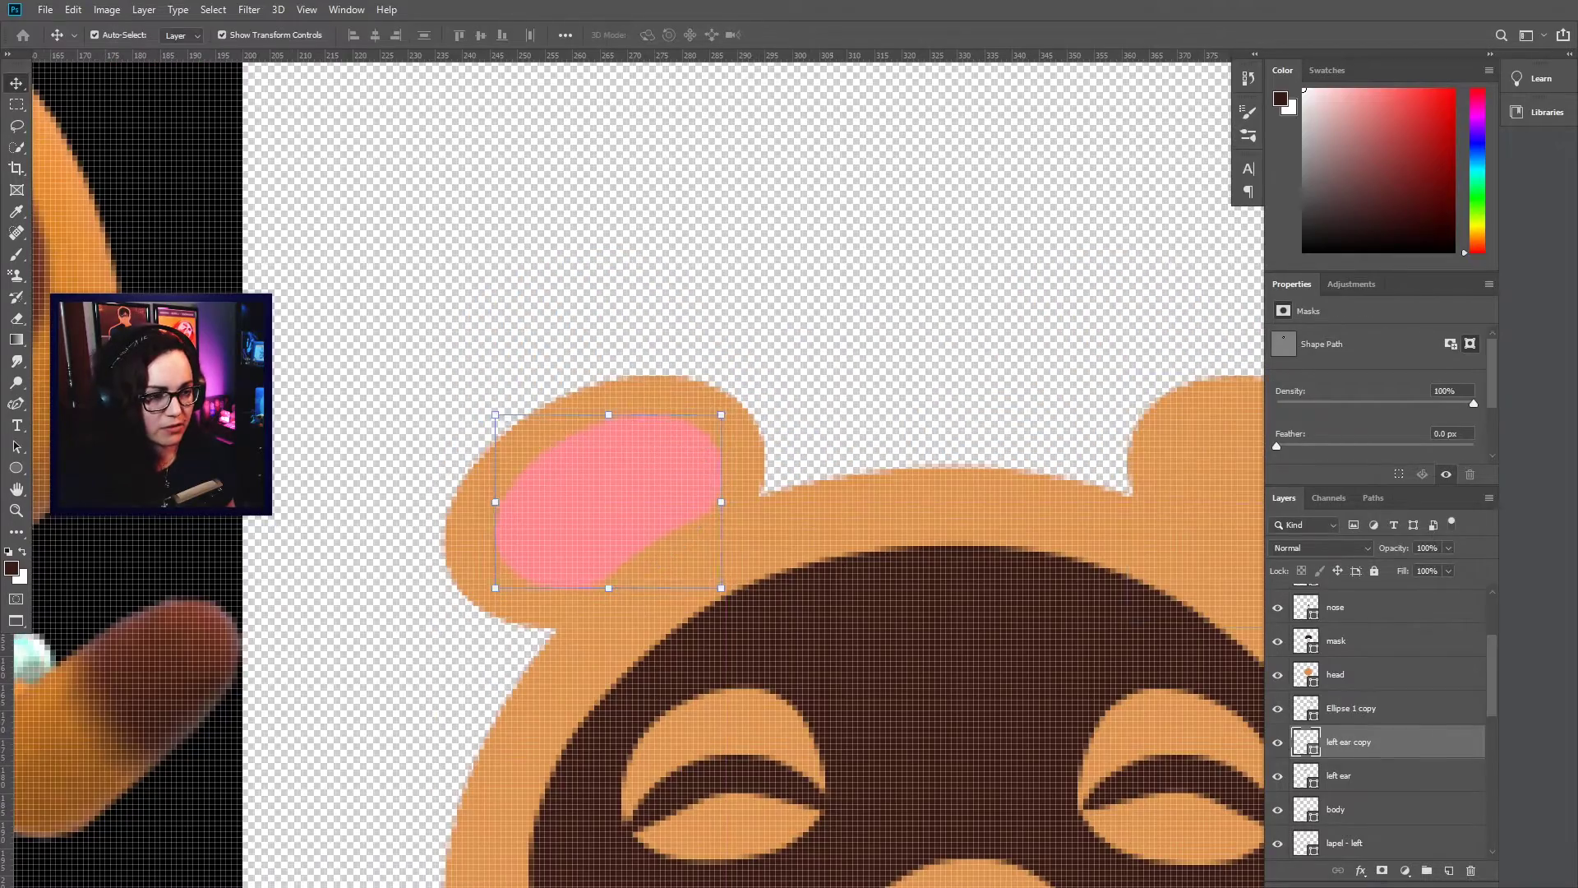
Paint the outer edge of the left ear dark brown and merge the left ear layers
key("b")
left_click_drag(460, 558, 731, 403)
key("v")
scroll(657, 388, "down", 4)
left_click(1371, 775, "shift")
key("ctrl+e")
Flip the right ear copy horizontally on the other side of the head
key("ctrl+t")
right_click(917, 424)
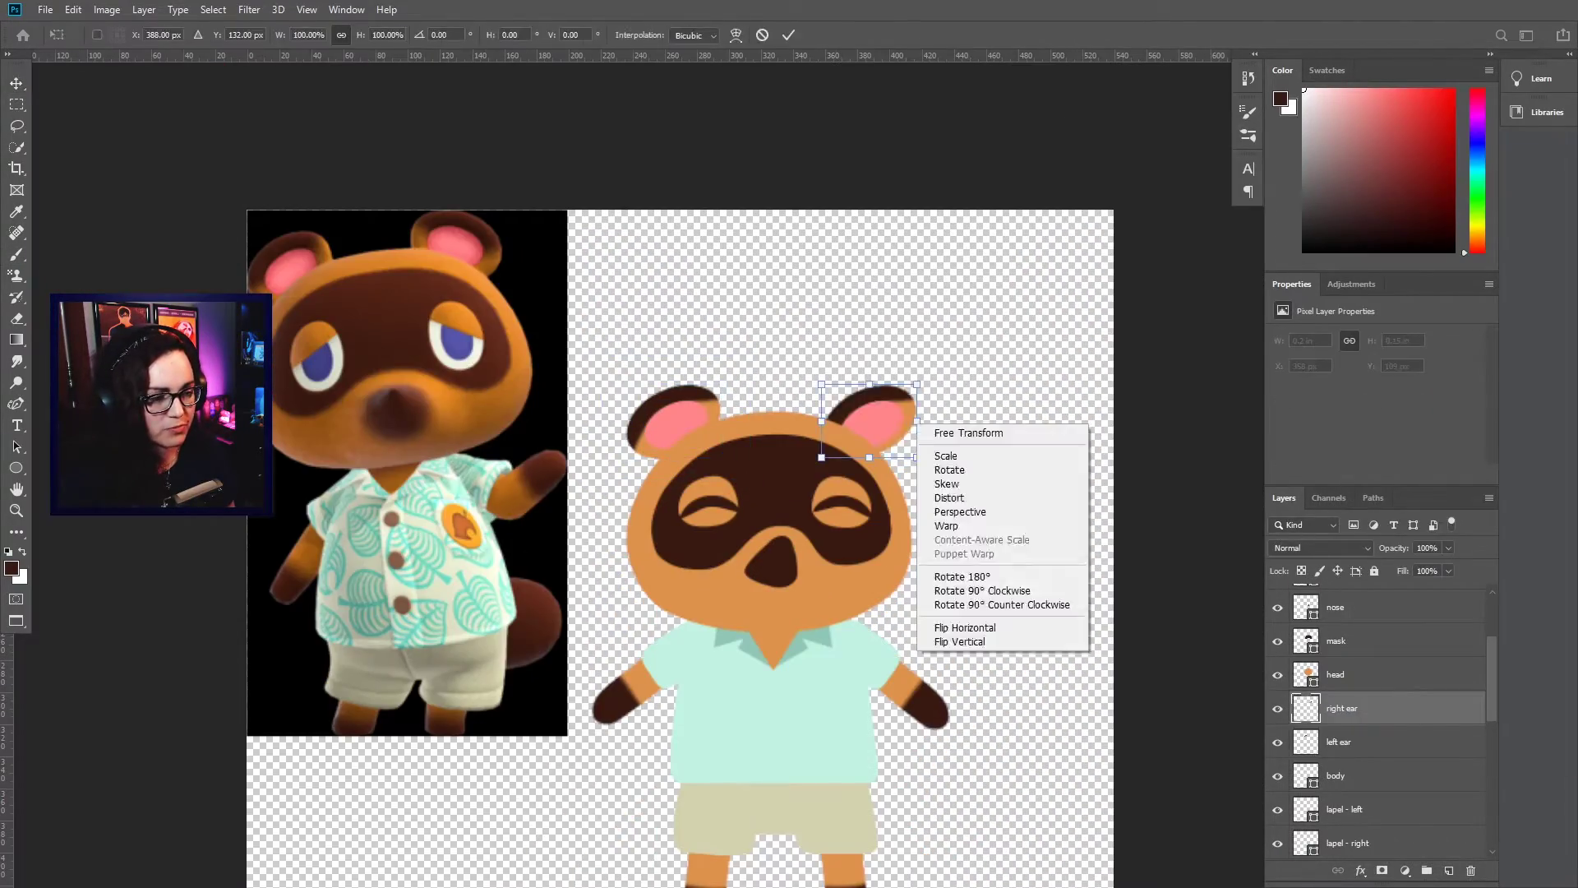
left_click(964, 627)
key("Return")
scroll(894, 446, "down", 4)
scroll(922, 540, "up", 4)
Add a new layer clipped to the nose and brush a light highlight along the nose's left edge, undoing the stray stroke
left_click(1448, 869)
key("b")
scroll(757, 504, "up", 7)
left_click_drag(773, 446, 698, 538)
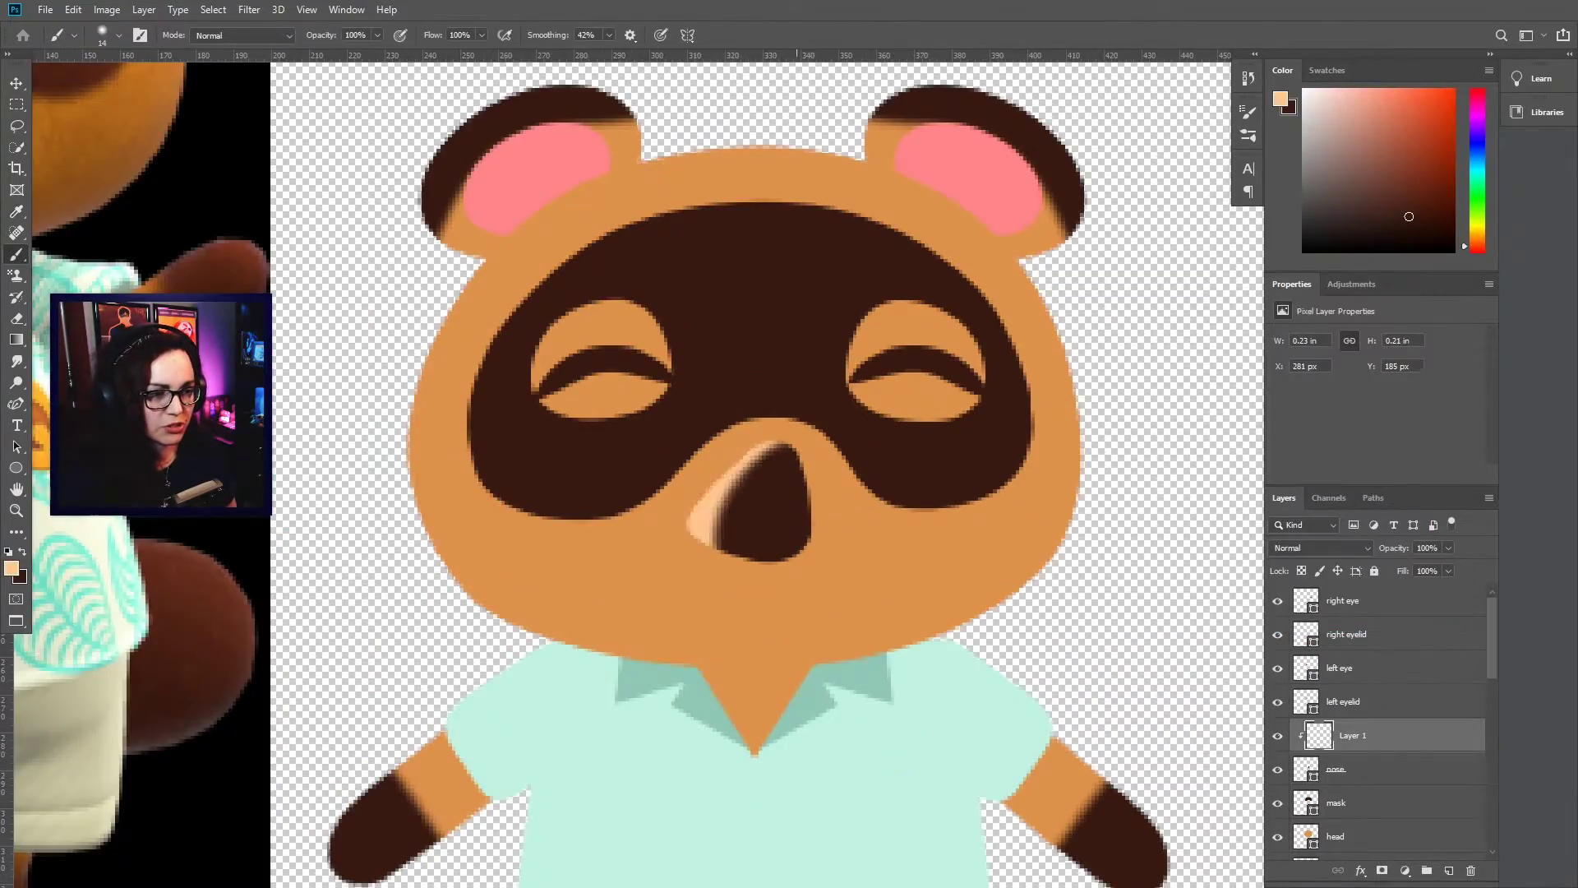
key("ctrl+z")
Move the highlight on Layer 1 slightly up and right over the nose
key("p")
left_click(1371, 768)
scroll(790, 573, "up", 5)
scroll(828, 516, "down", 6)
left_click(1370, 735)
key("v")
left_click_drag(766, 476, 782, 463)
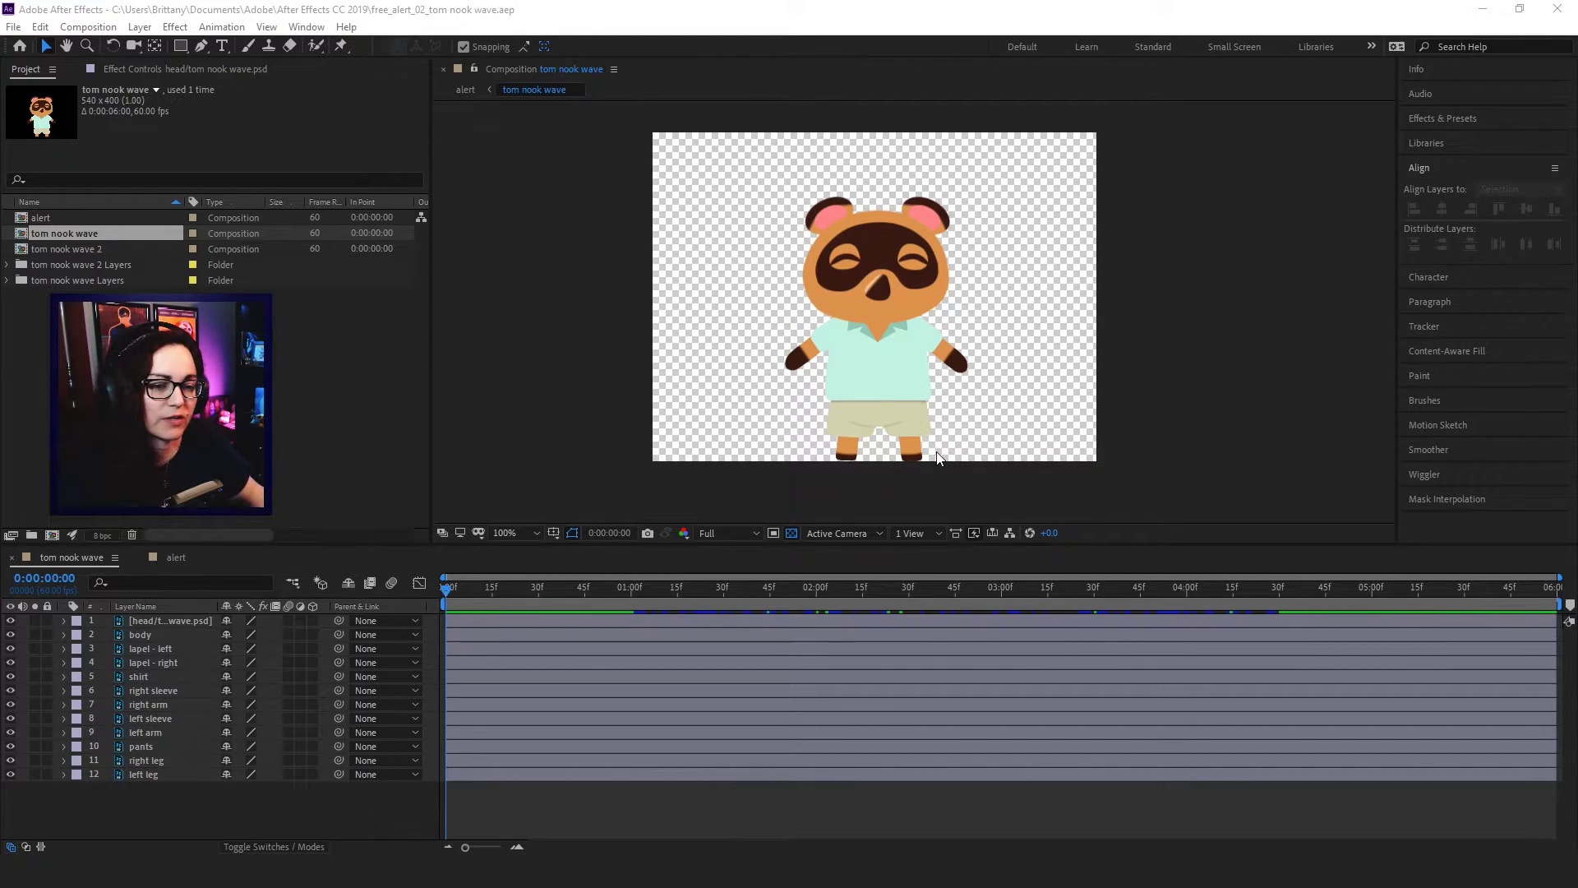
Switch to After Effects and show the keyframes of the left sleeve and left arm in the tom nook wave composition
left_click(156, 730)
left_click(175, 720)
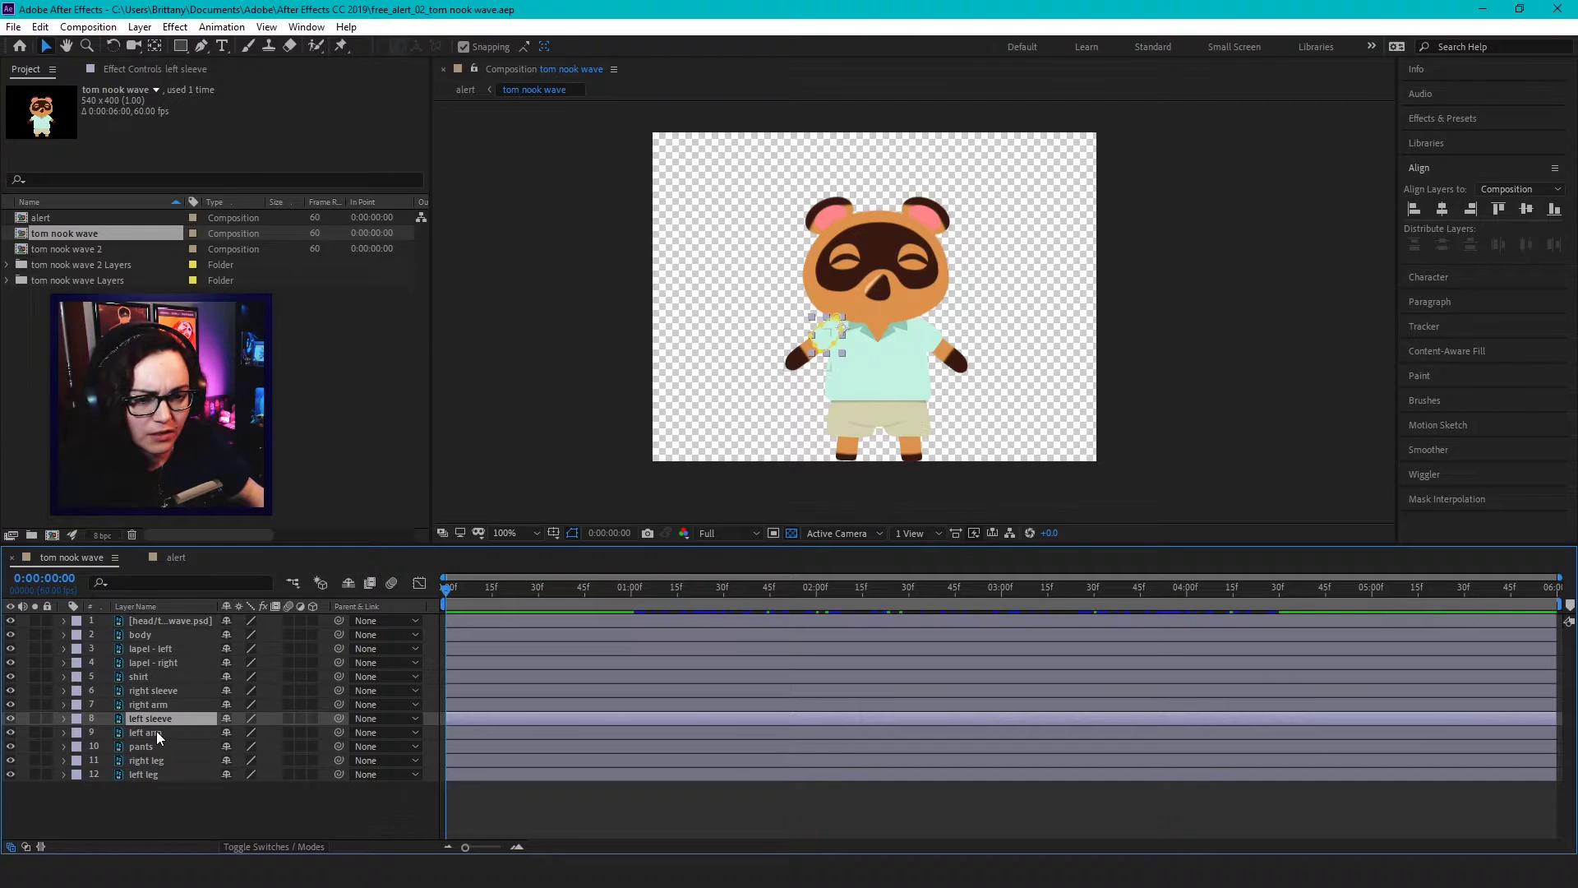
left_click(152, 733, "shift")
scroll(817, 309, "up", 4)
scroll(812, 337, "down", 3)
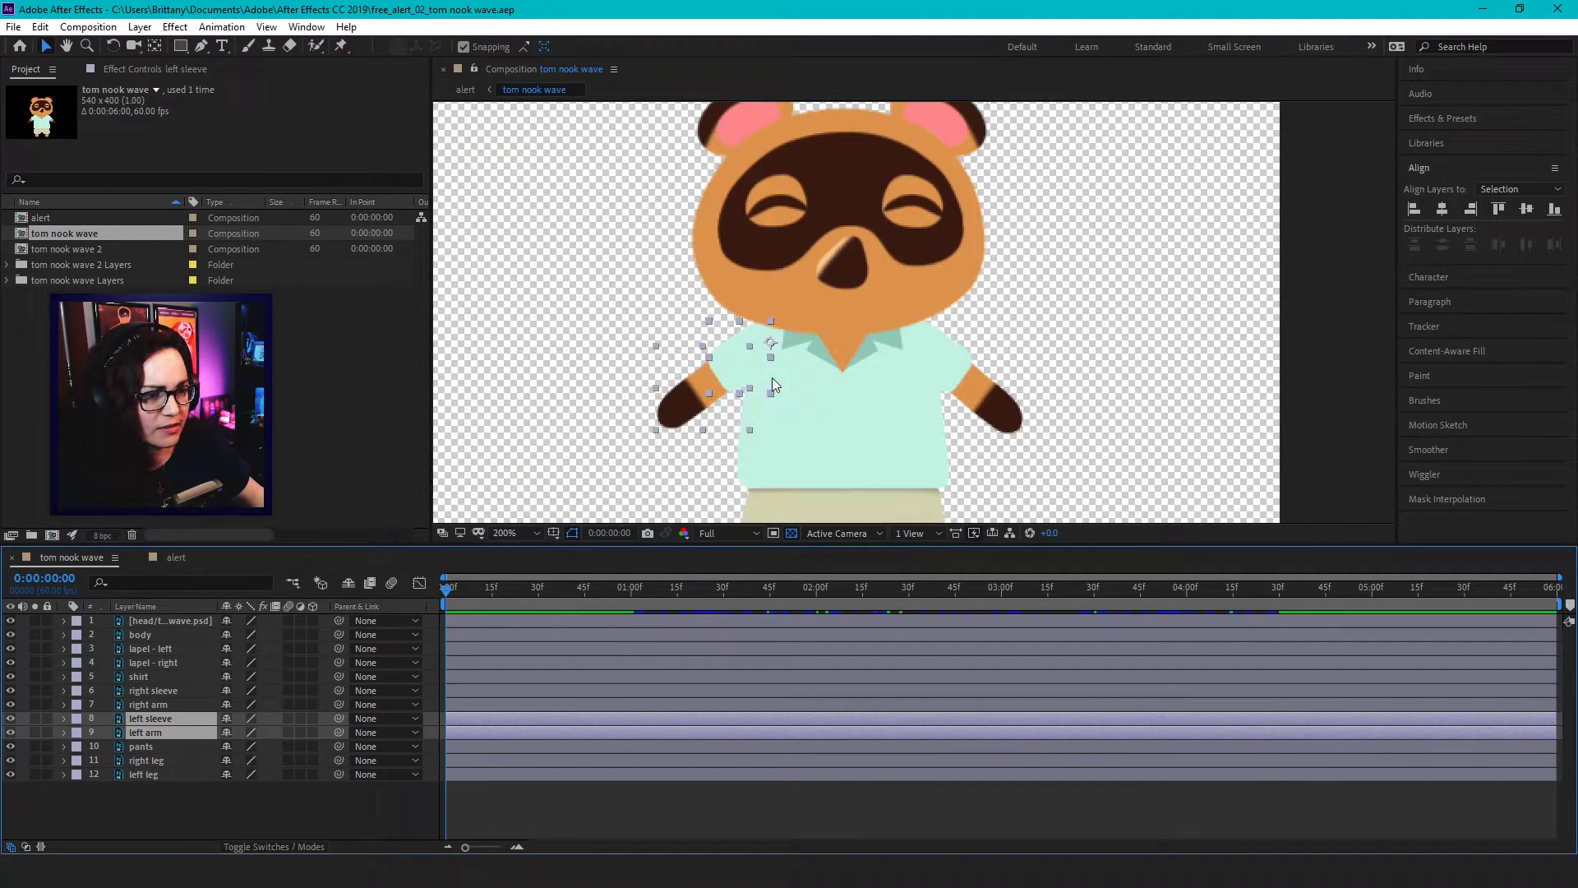
scroll(652, 454, "up", 1)
key("u")
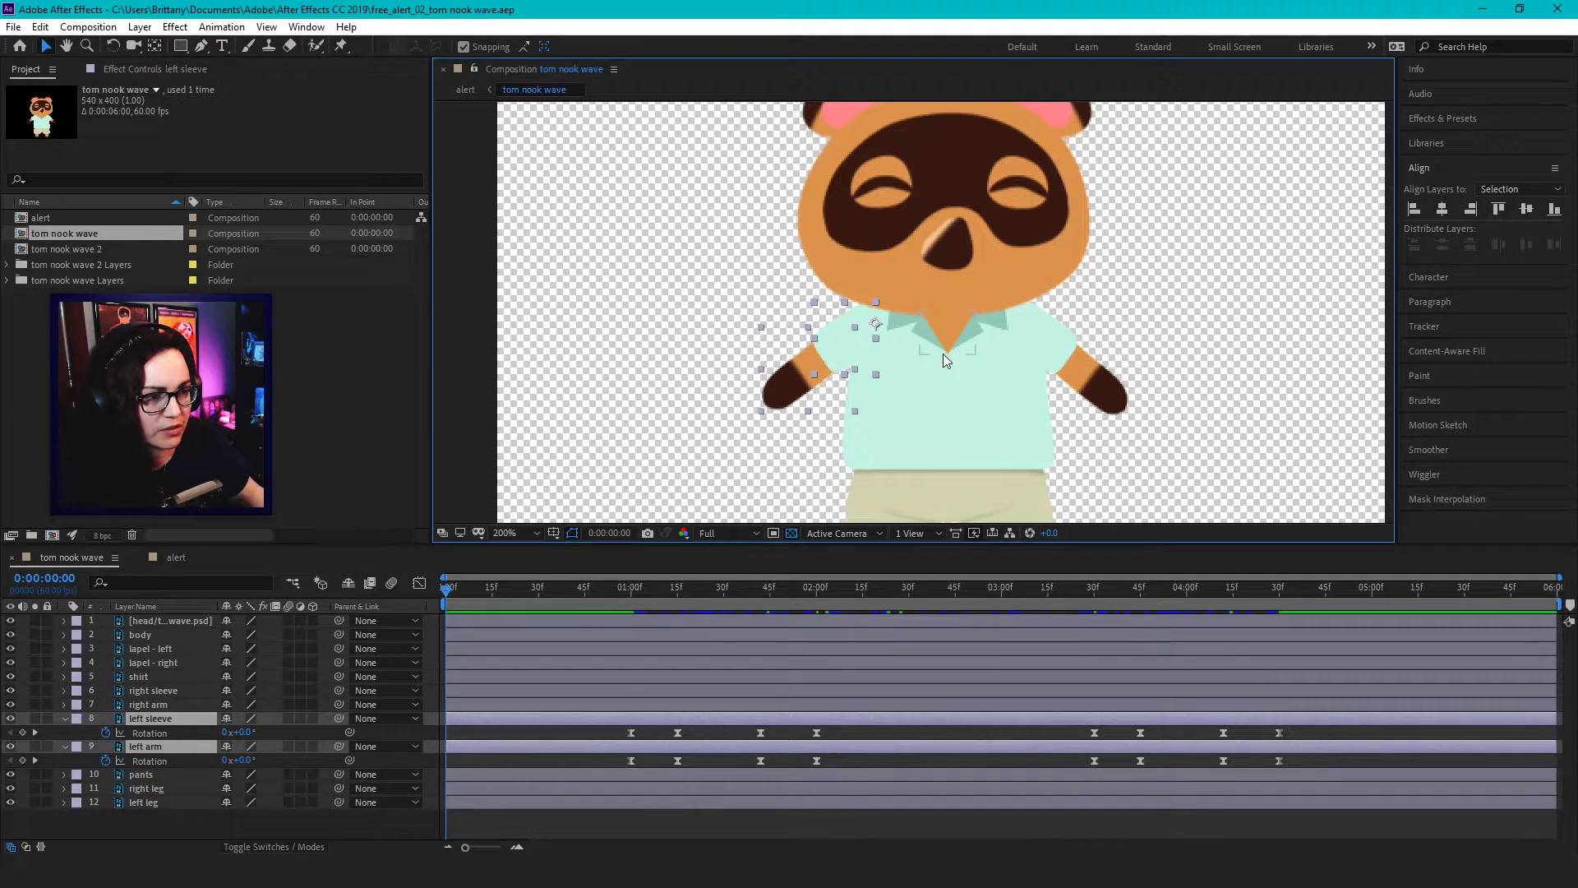
scroll(943, 353, "up", 2)
left_click_drag(899, 386, 968, 331)
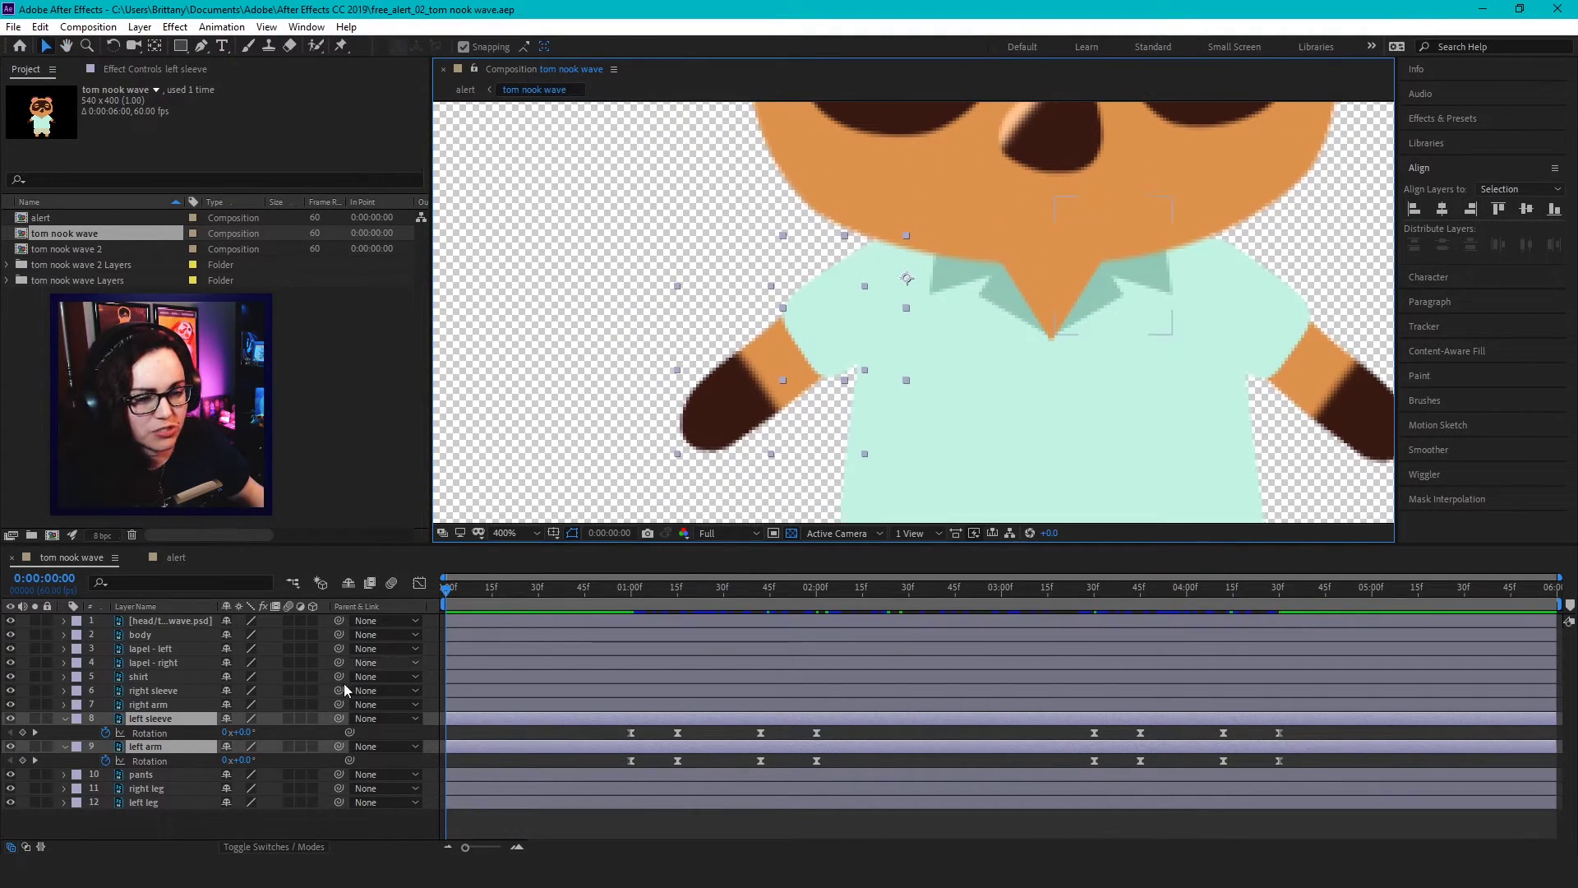
Inspect the anchor points of the left sleeve and left arm at the shoulder, and return to the first frame
left_click(169, 749)
left_click(172, 718)
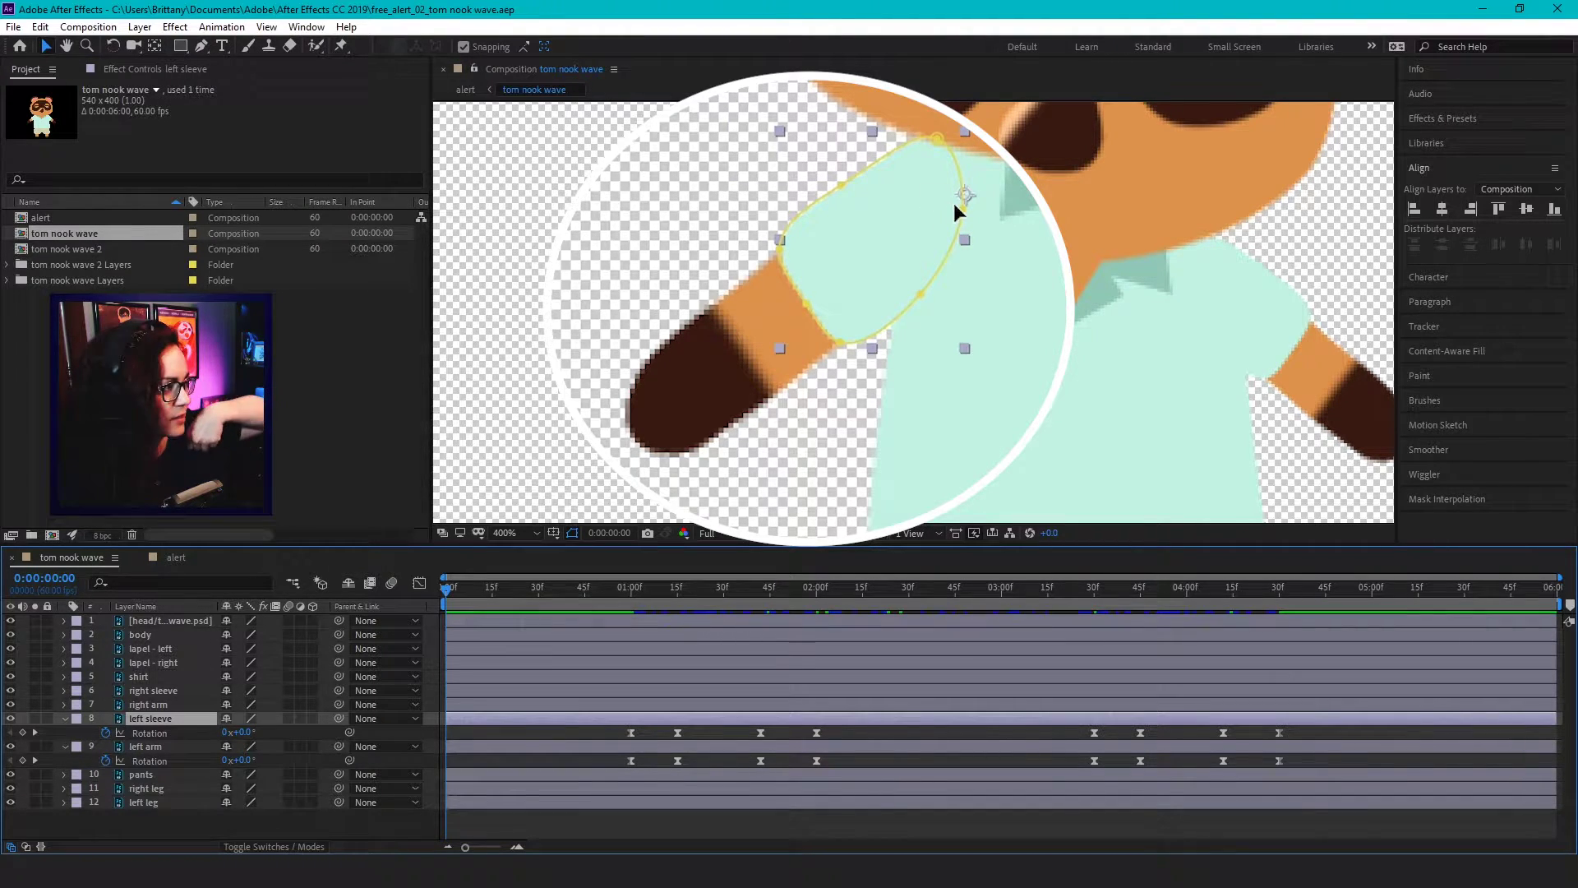
left_click(171, 746)
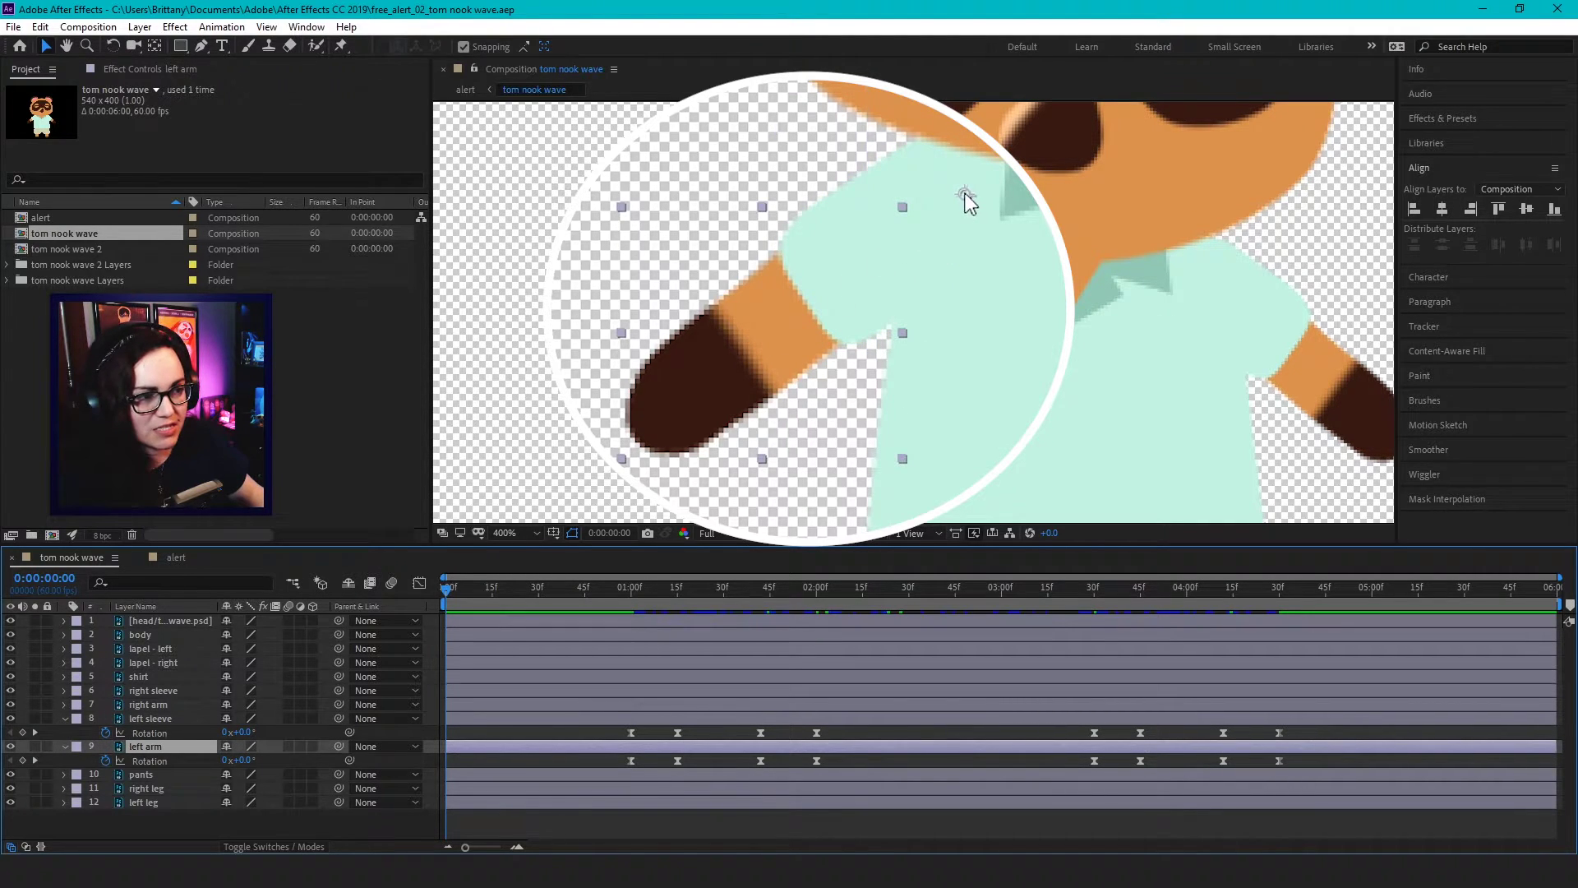
left_click(181, 717, "ctrl")
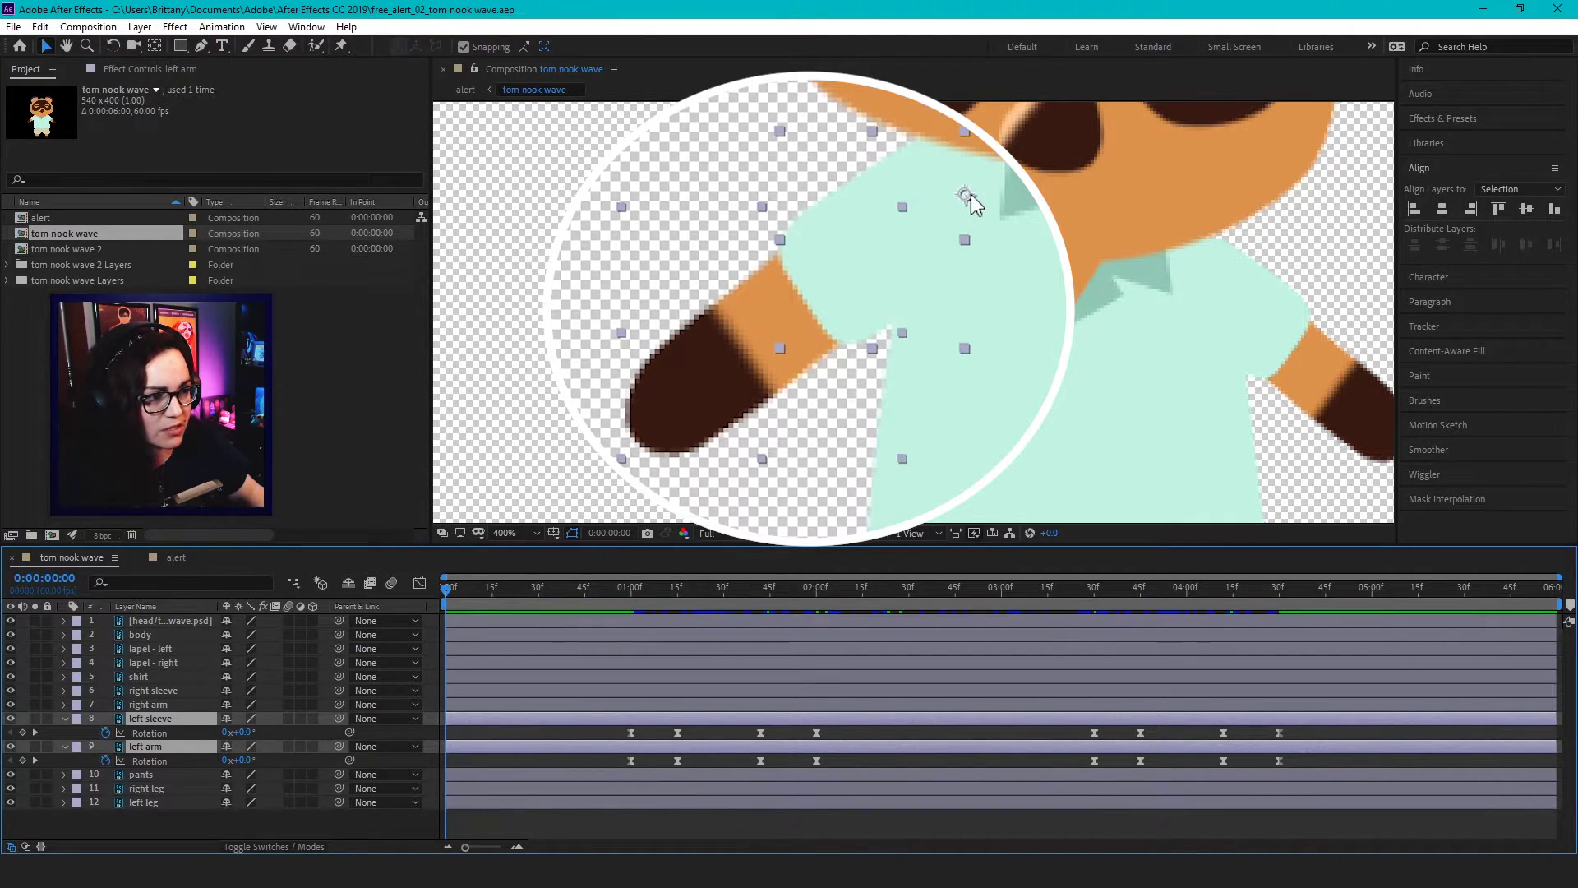
left_click_drag(447, 591, 597, 605)
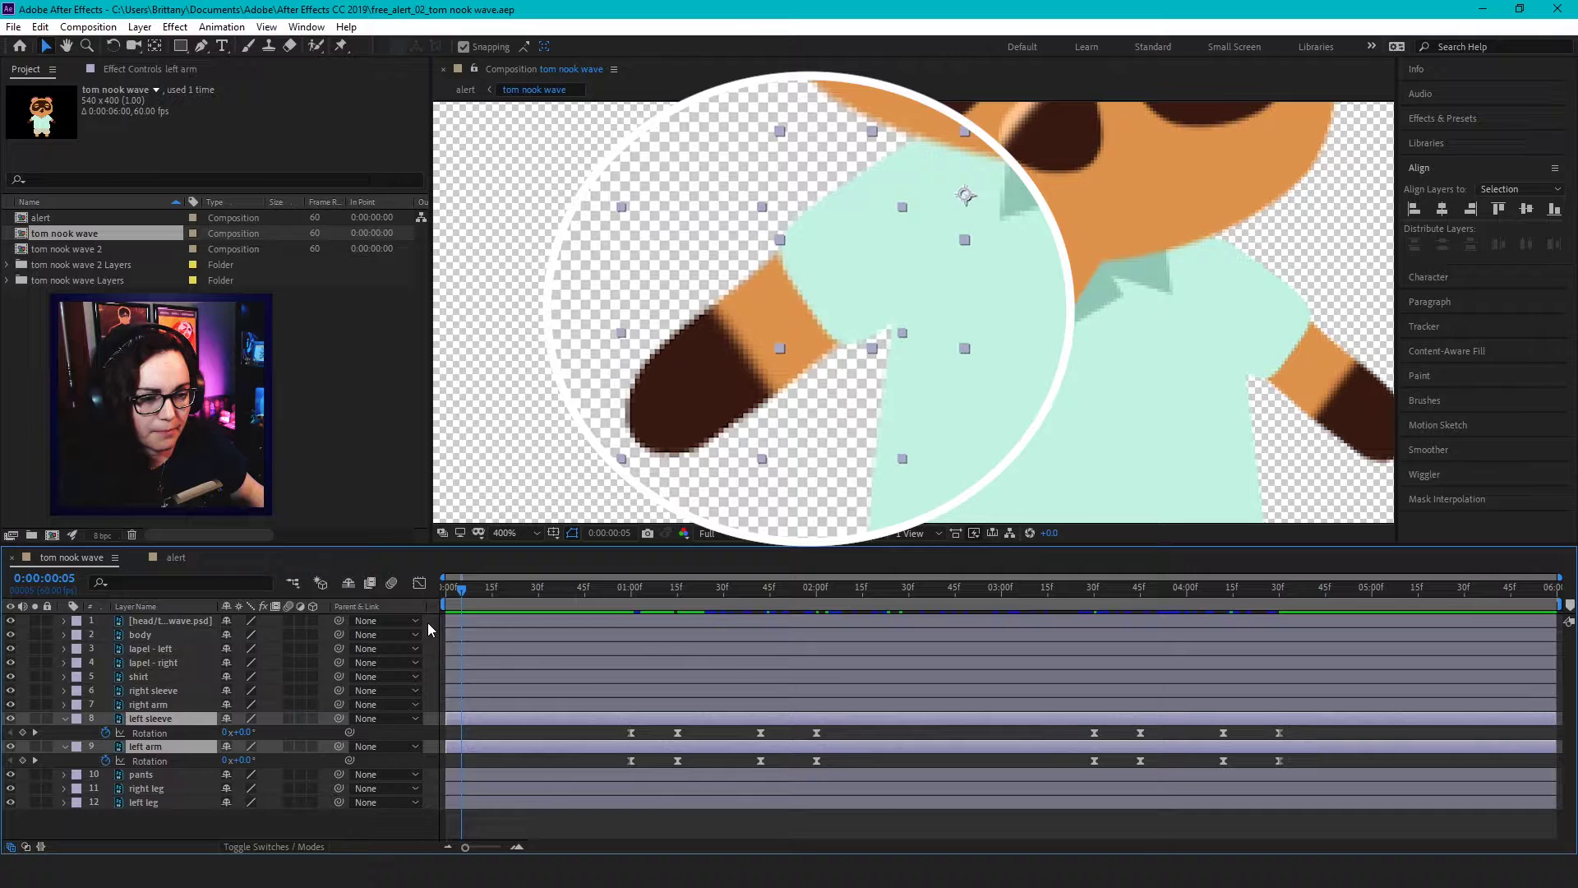
key("Home")
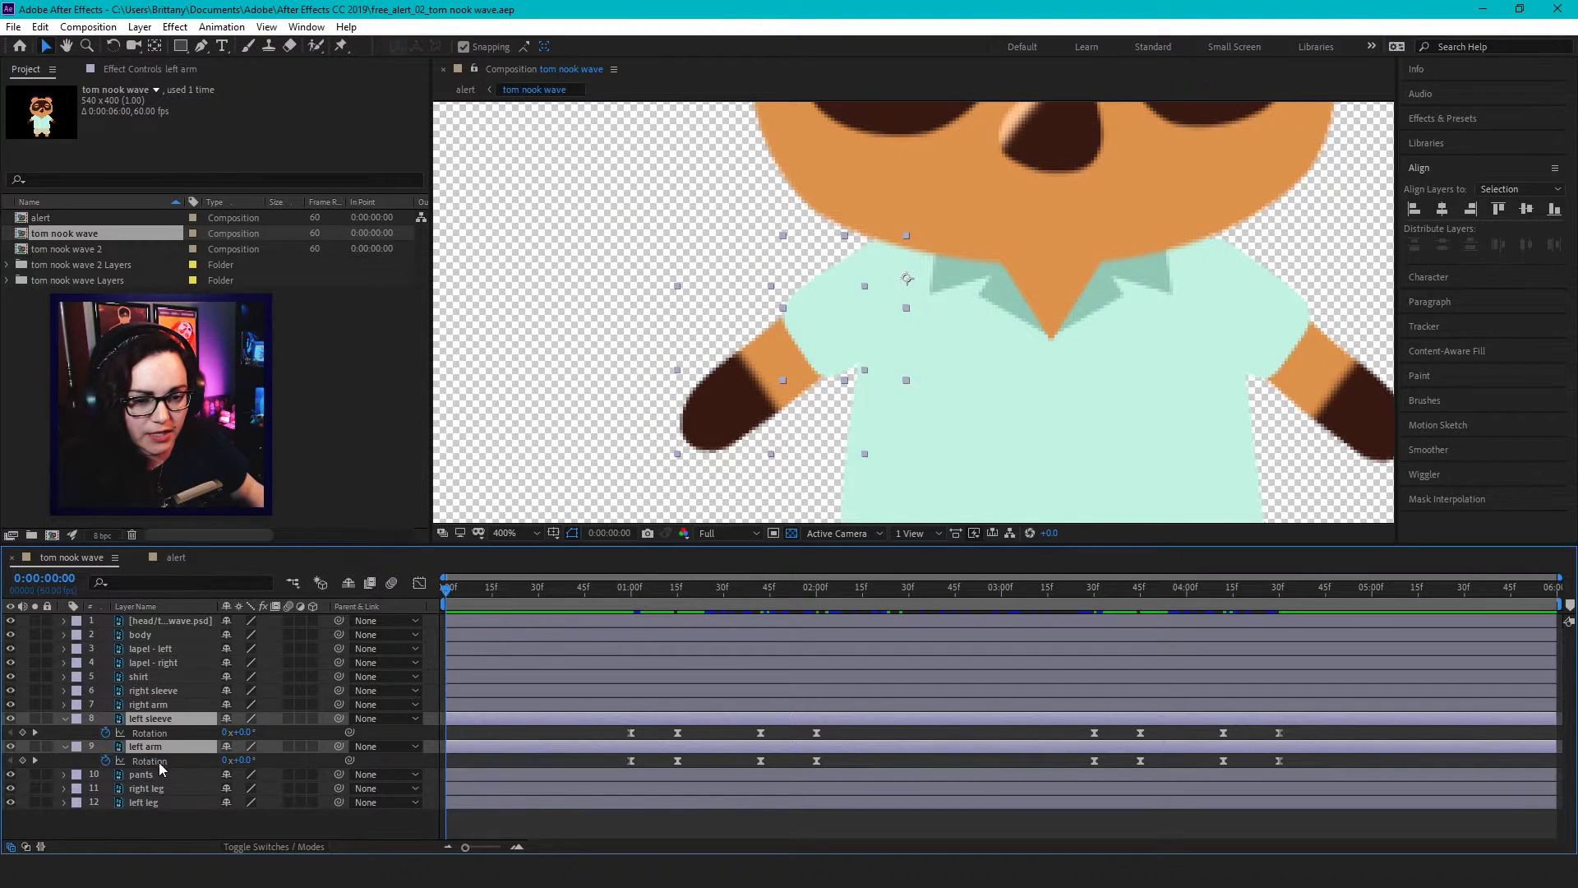
Show the rotation keyframes of the right sleeve and right arm and scrub through the first wave to 0:00:02:02
left_click(165, 776)
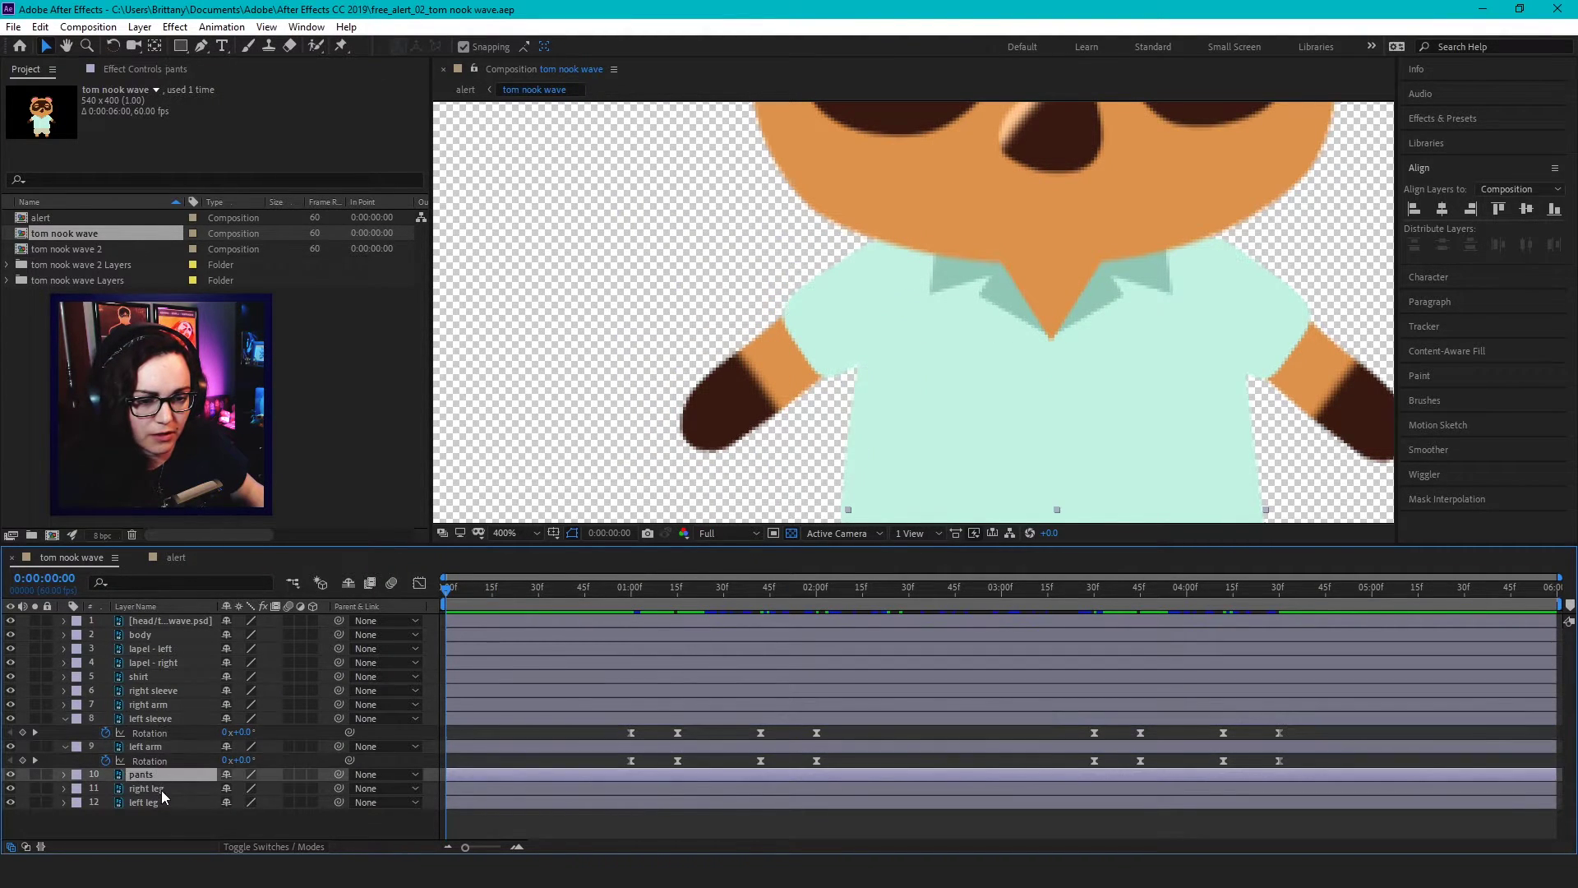
left_click(161, 789)
left_click(168, 704)
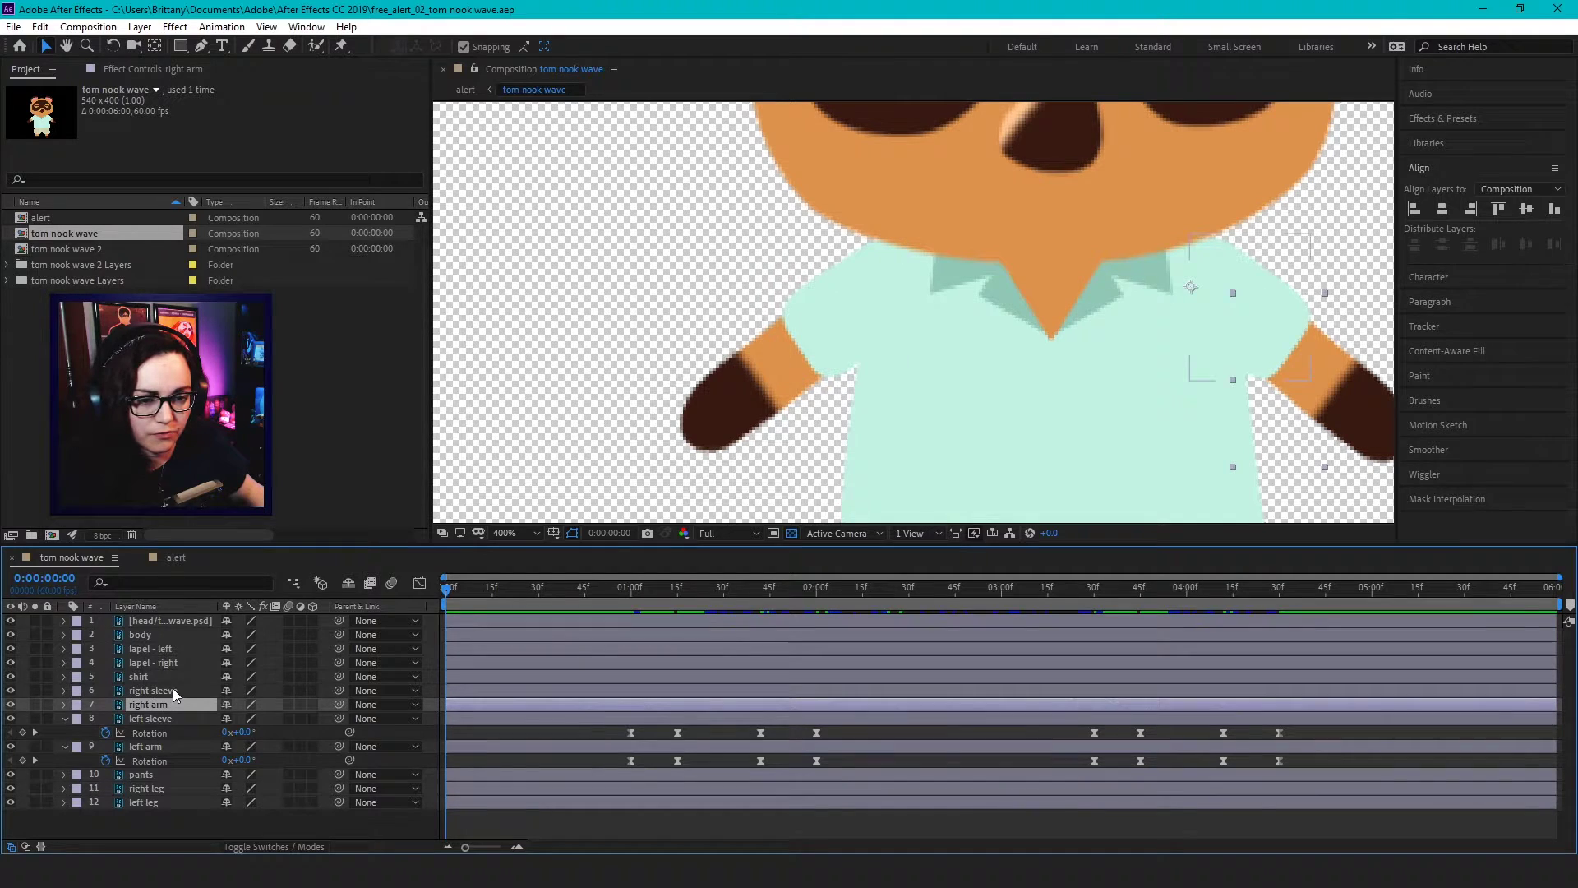
left_click(172, 691, "shift")
key("r")
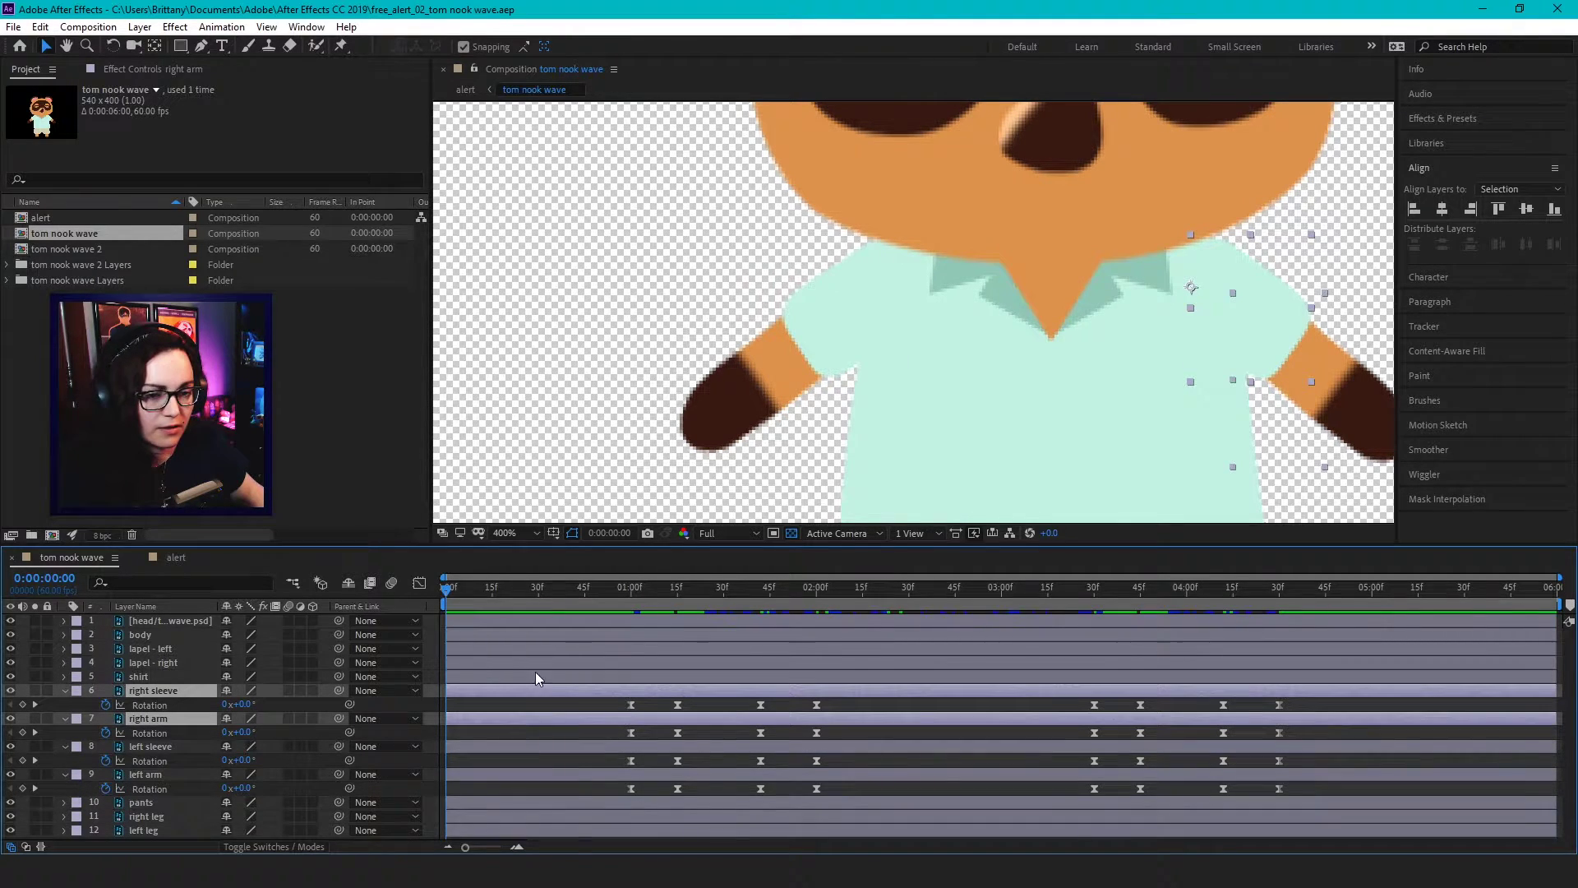
left_click(492, 587)
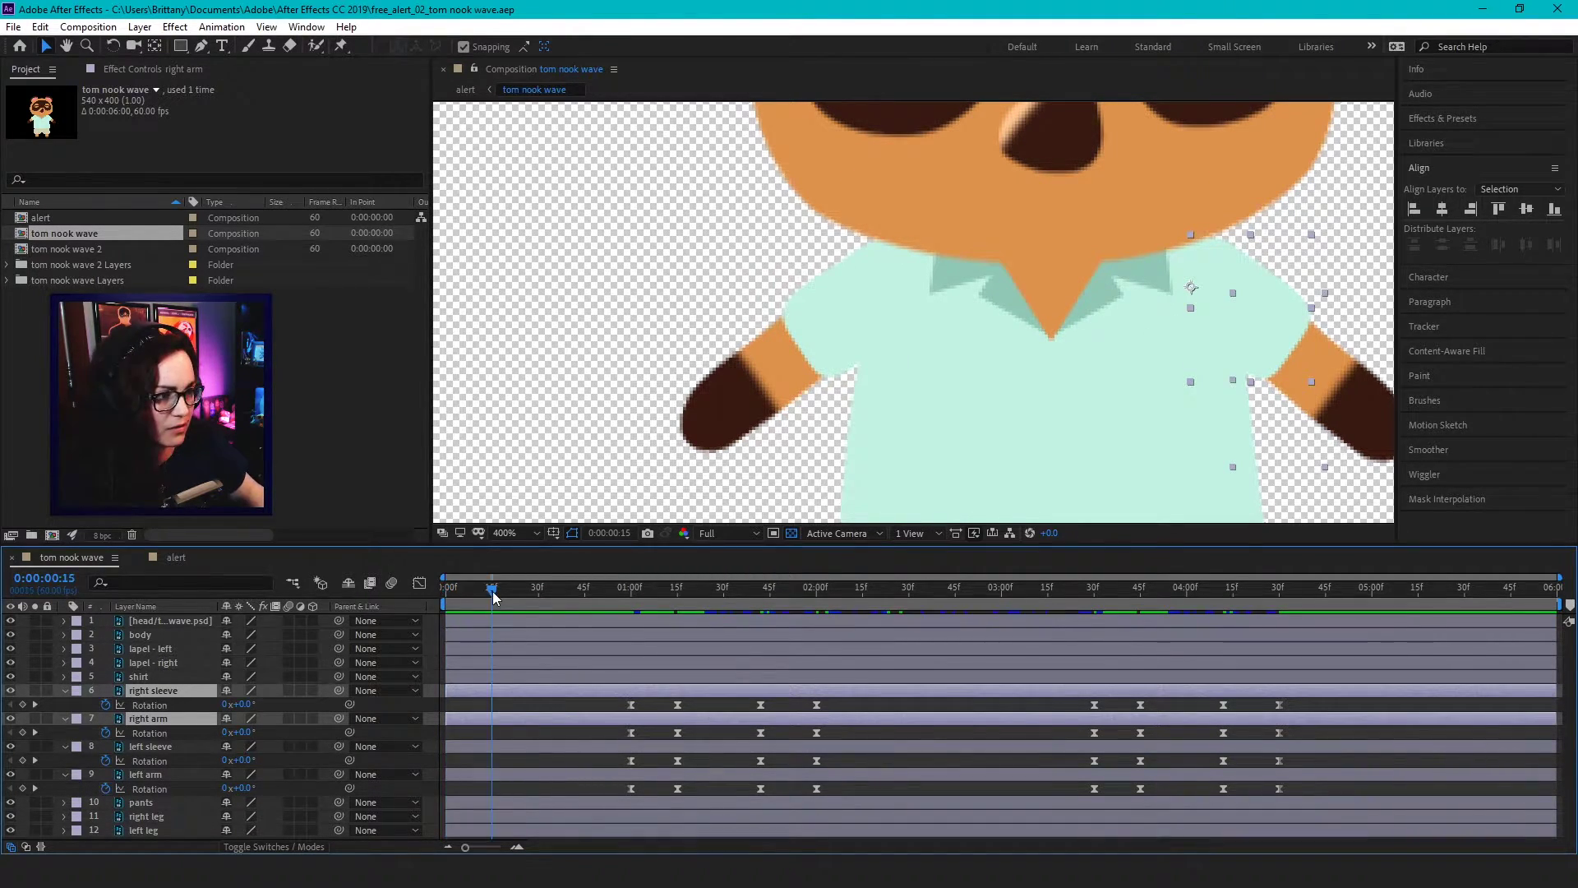
left_click_drag(1026, 403, 854, 397)
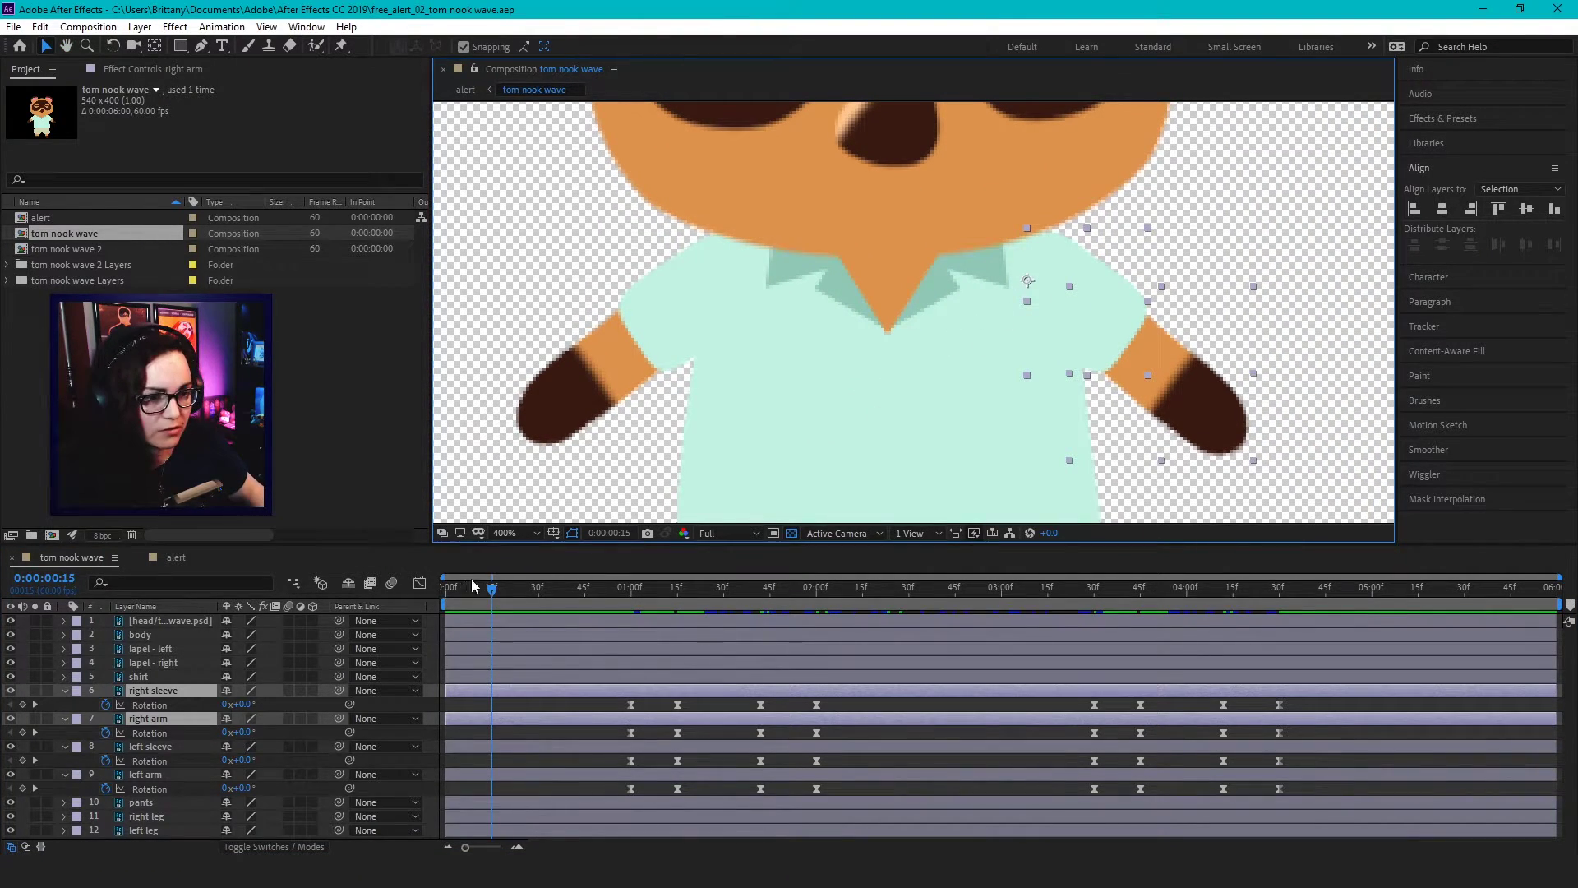
left_click_drag(494, 591, 677, 594)
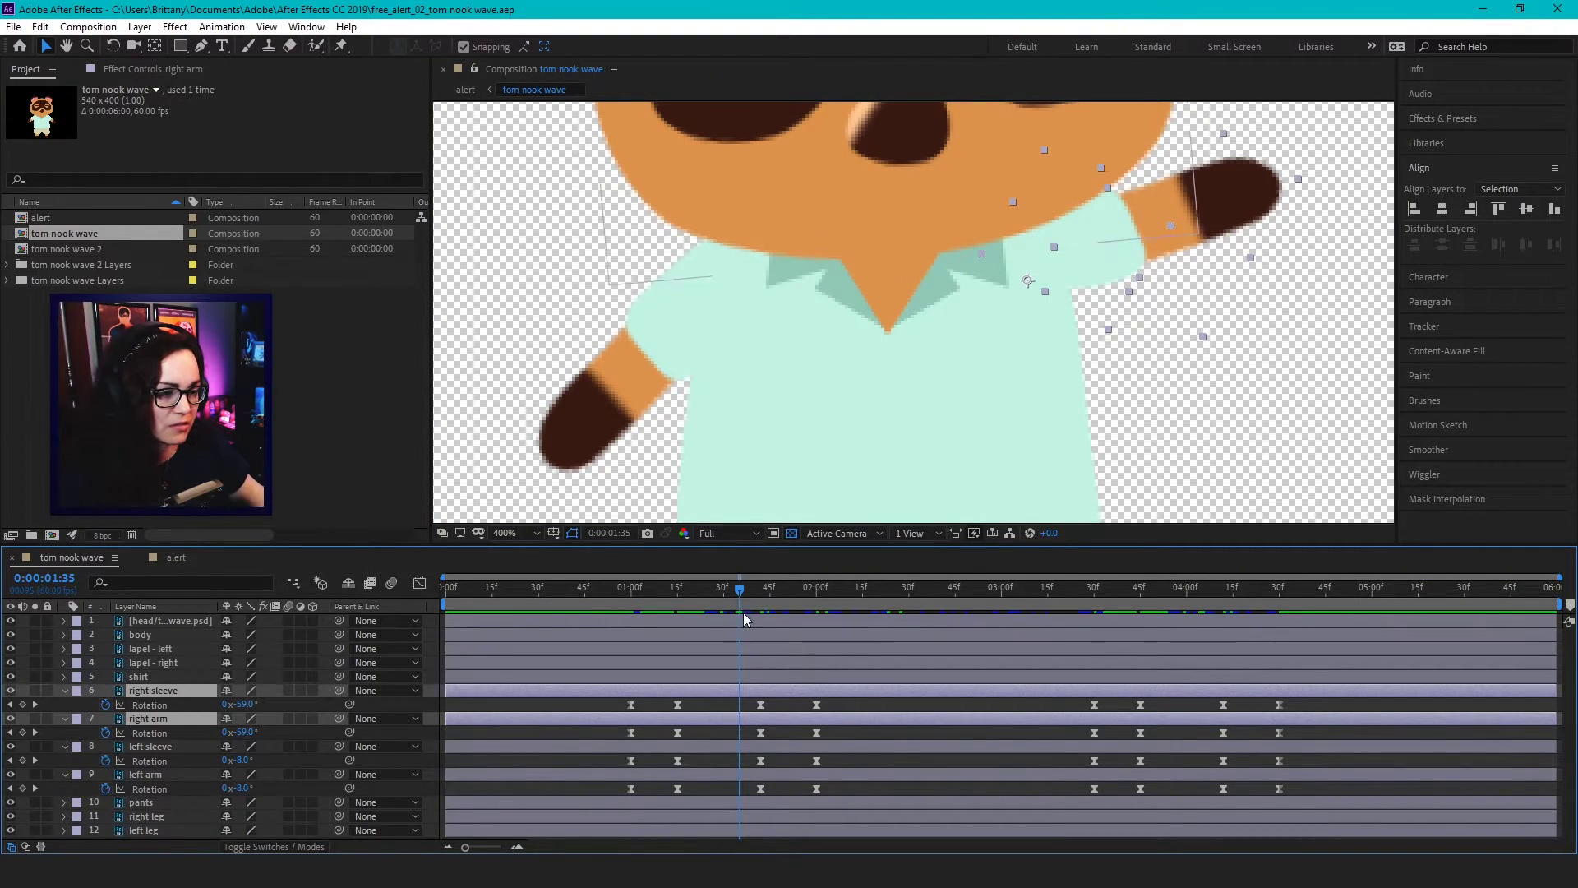
left_click_drag(743, 613, 822, 609)
Select the head layer, bring the whole head into view and show its rotation keyframes
left_click(176, 620)
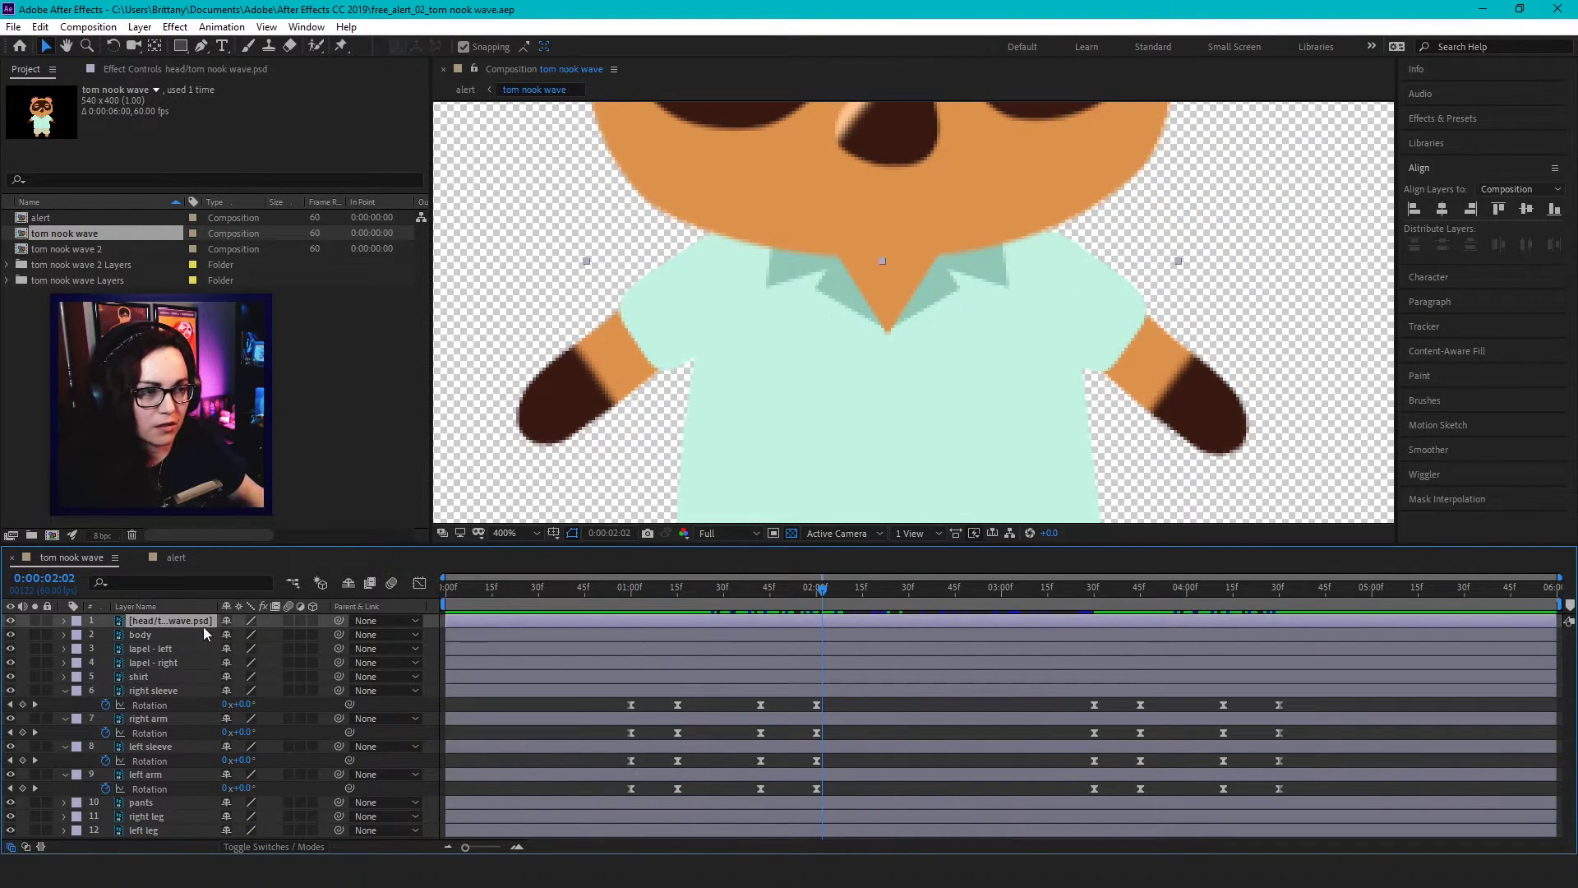
scroll(876, 337, "down", 3)
scroll(890, 347, "up", 2)
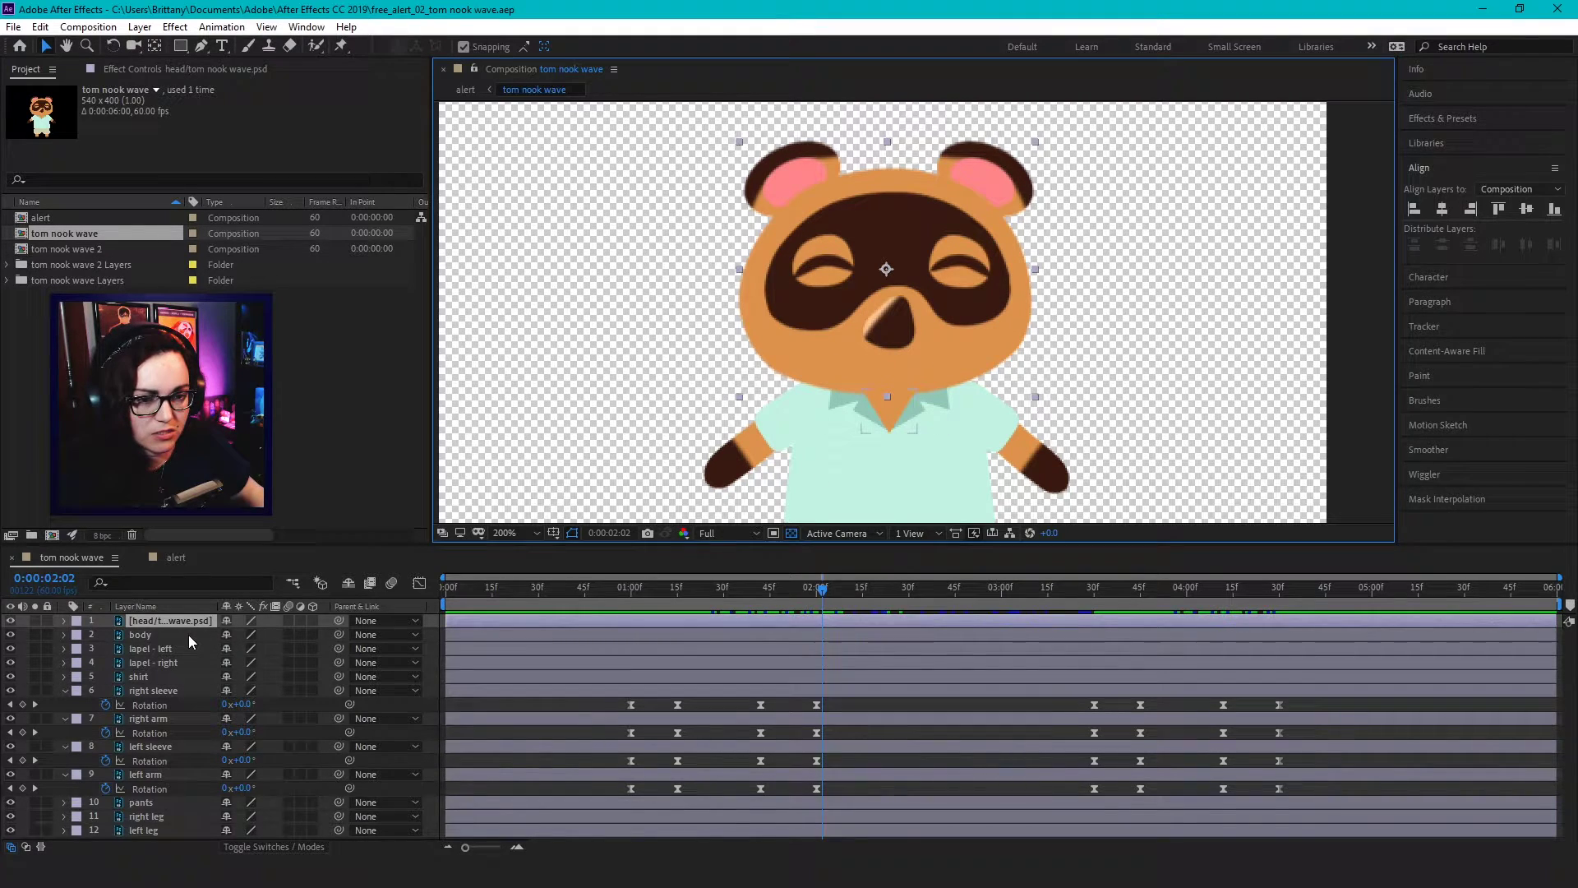
key("r")
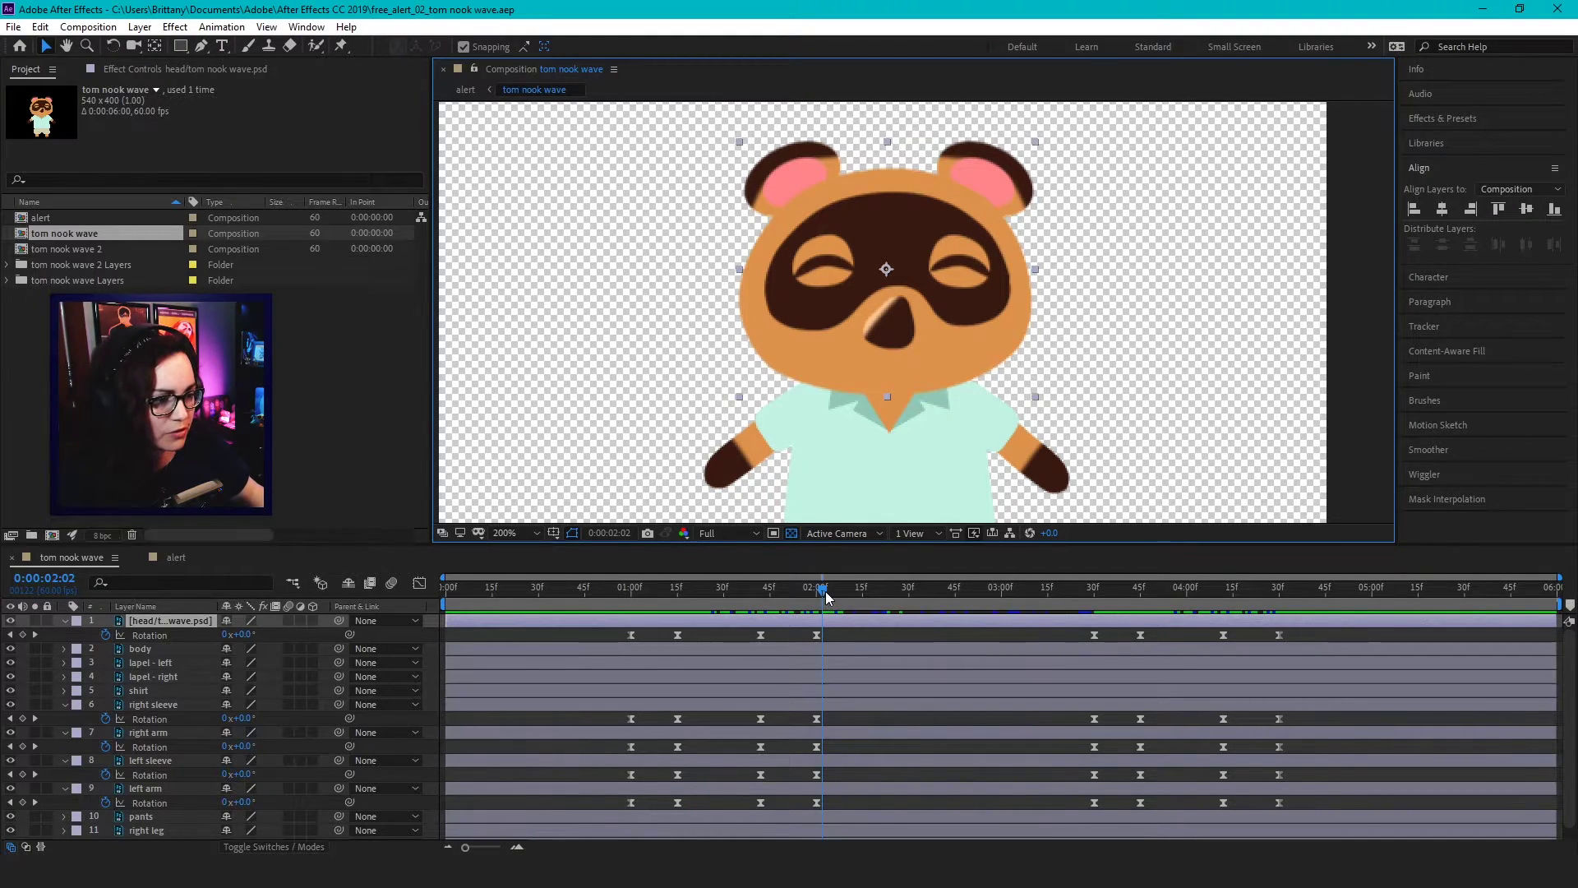
Preview the whole waving animation from the first frame, scrub through the first wave and return to the start
left_click_drag(825, 591, 447, 644)
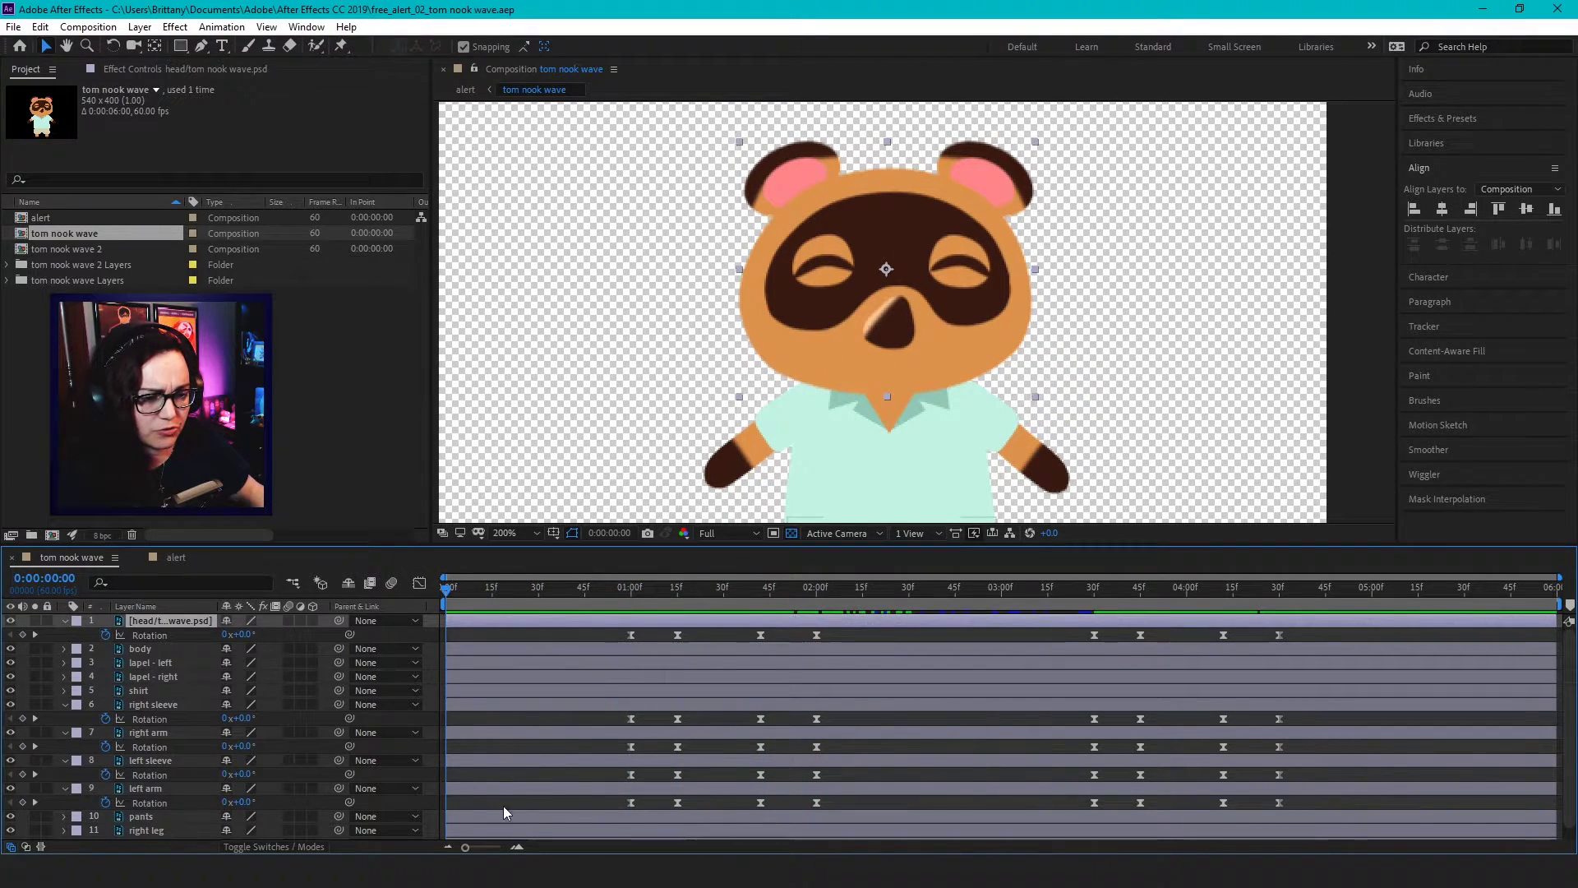
key("space")
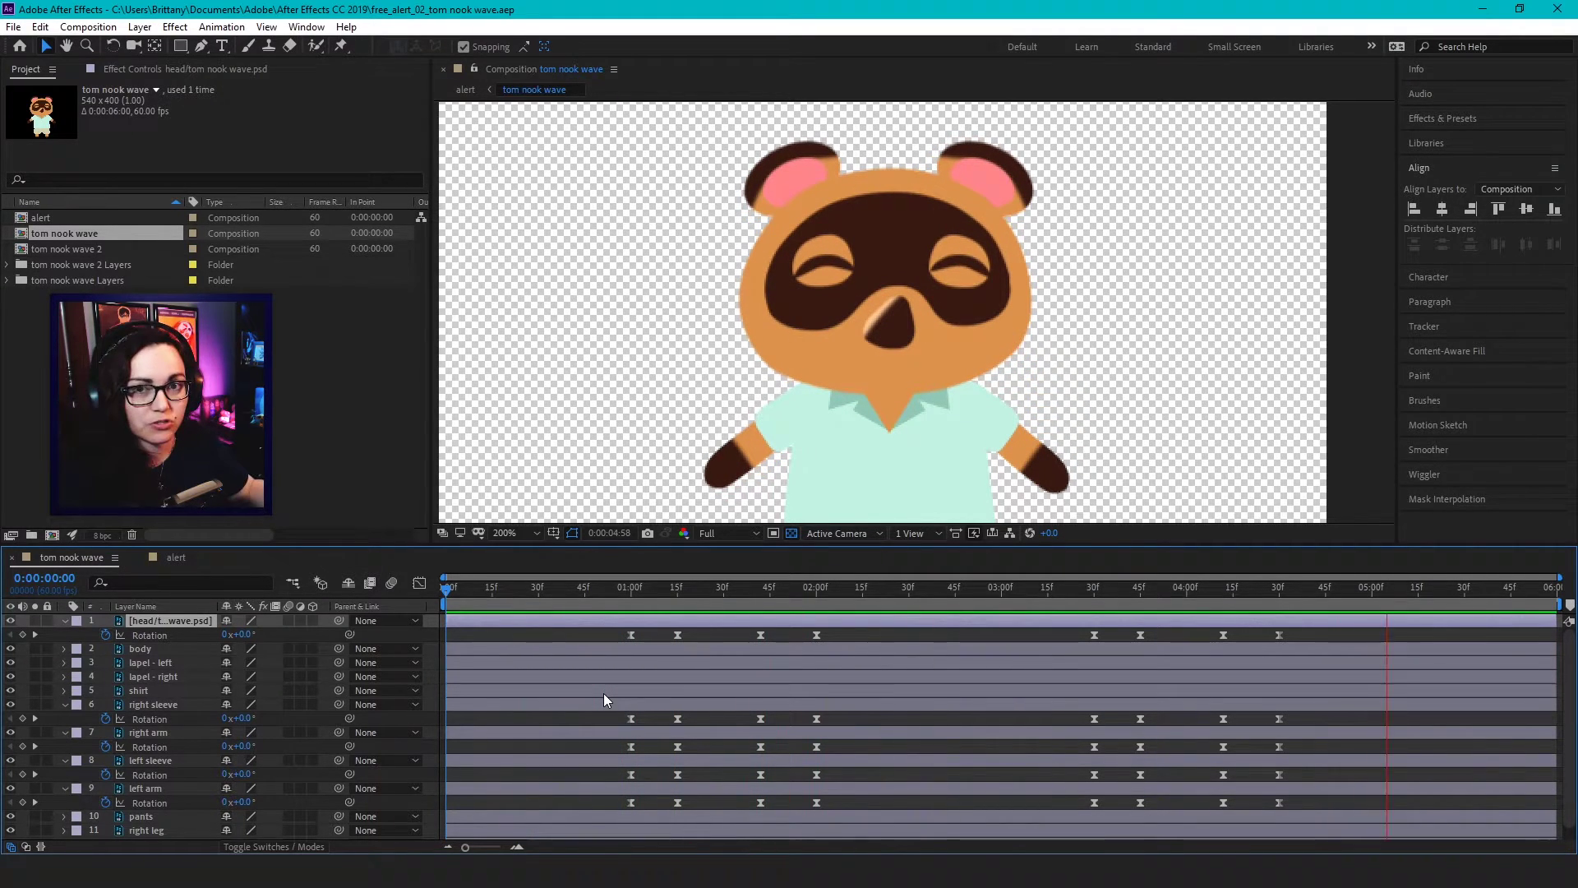
left_click(721, 588)
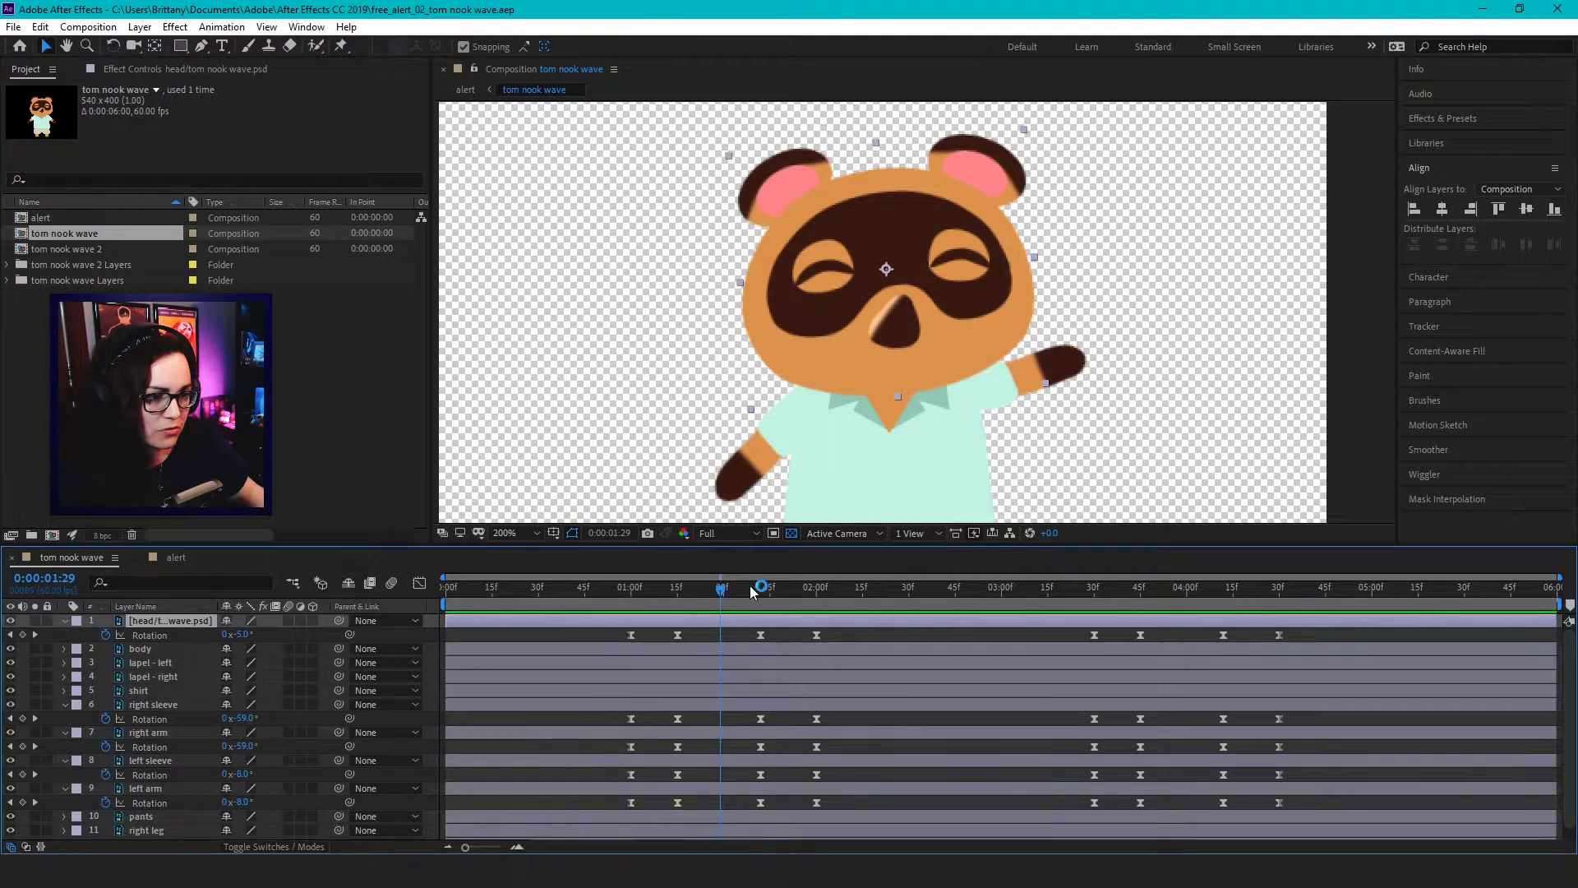
scroll(820, 431, "down", 1)
left_click(1164, 392)
left_click(1164, 391)
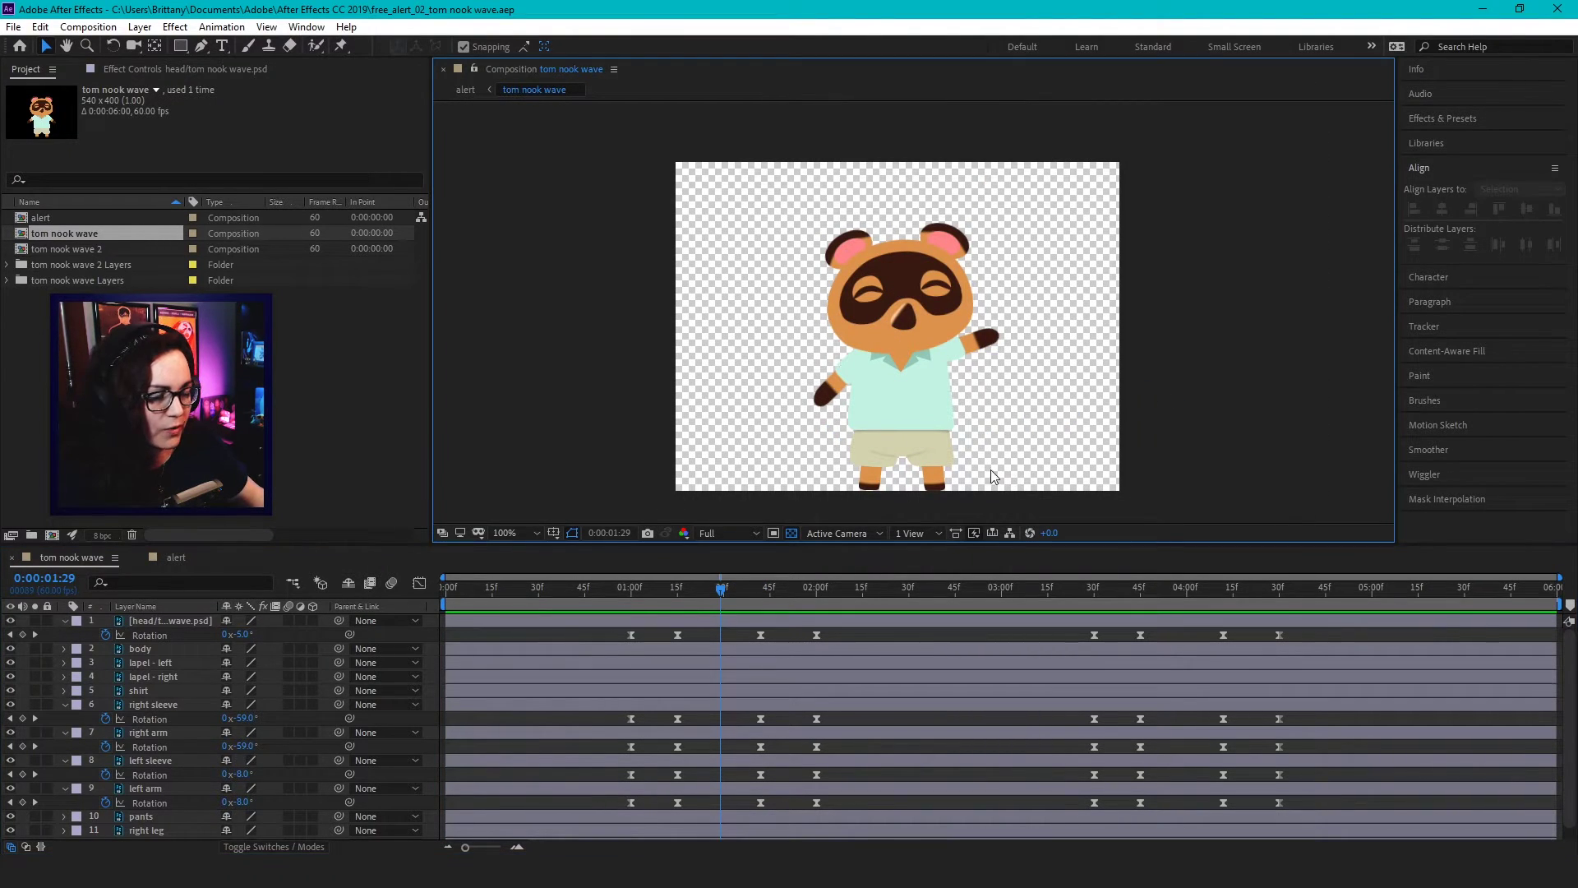
left_click_drag(720, 590, 769, 656)
left_click_drag(579, 588, 434, 608)
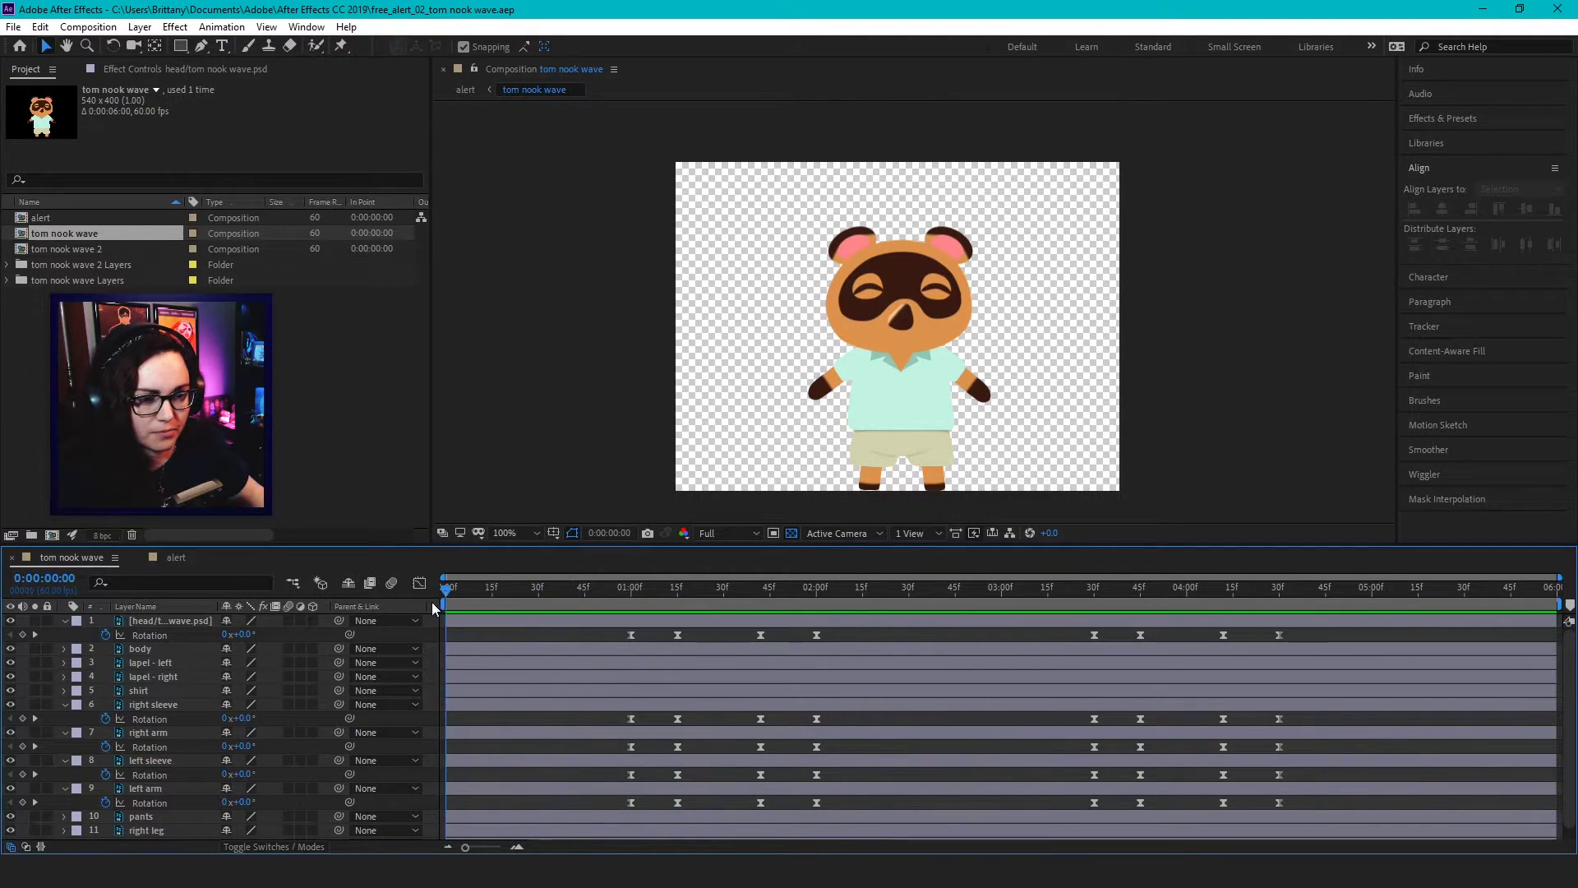
Check the position and opacity keyframes in the alert composition and return to the tom nook wave composition
left_click(174, 557)
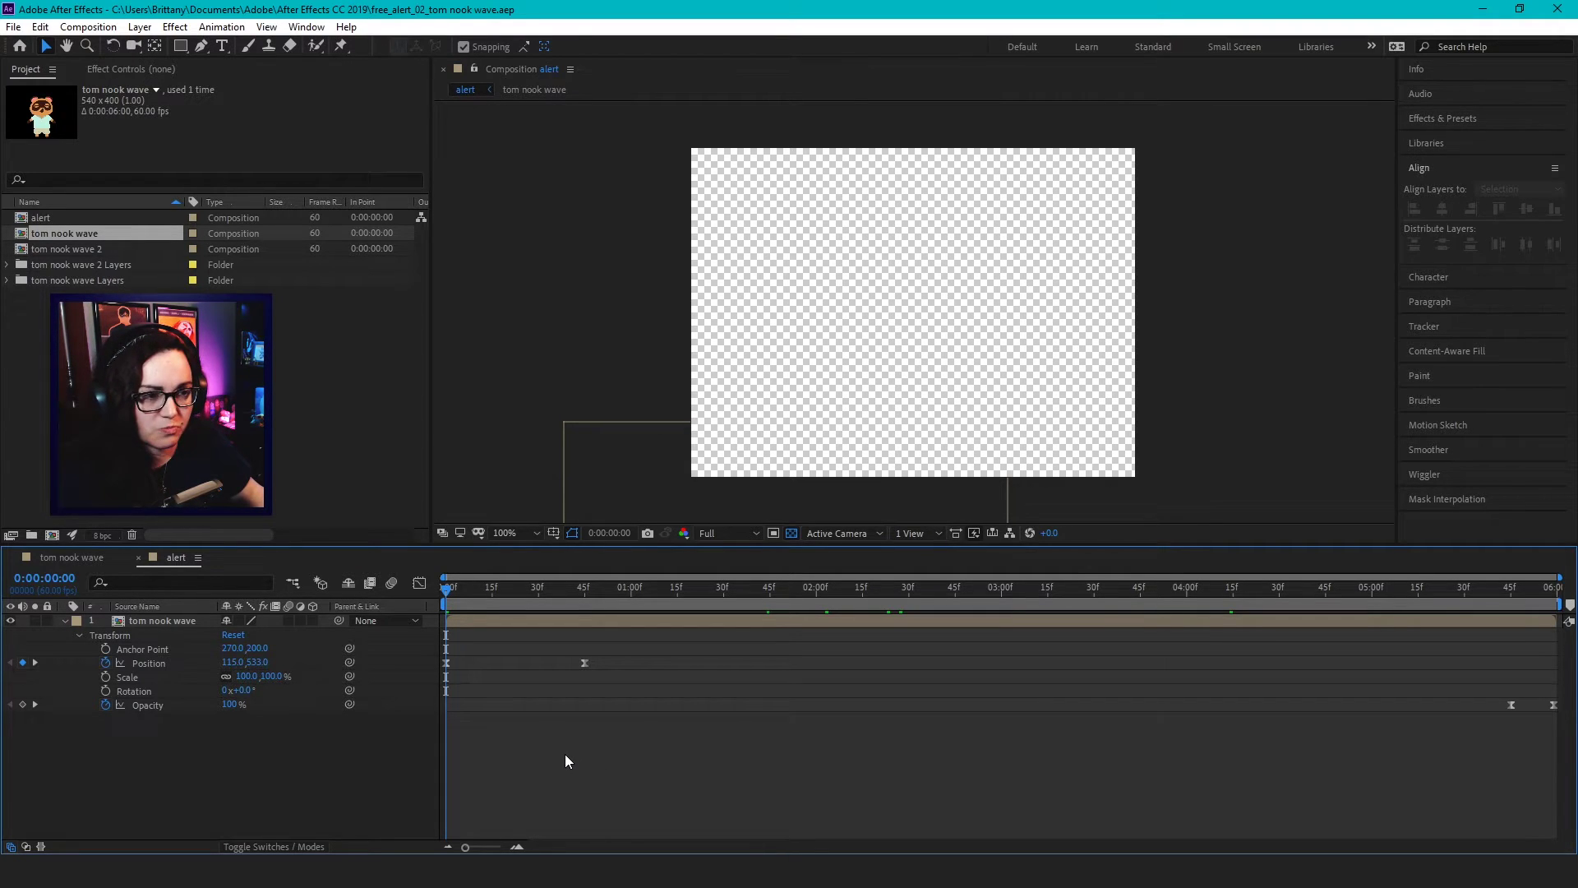
left_click(92, 559)
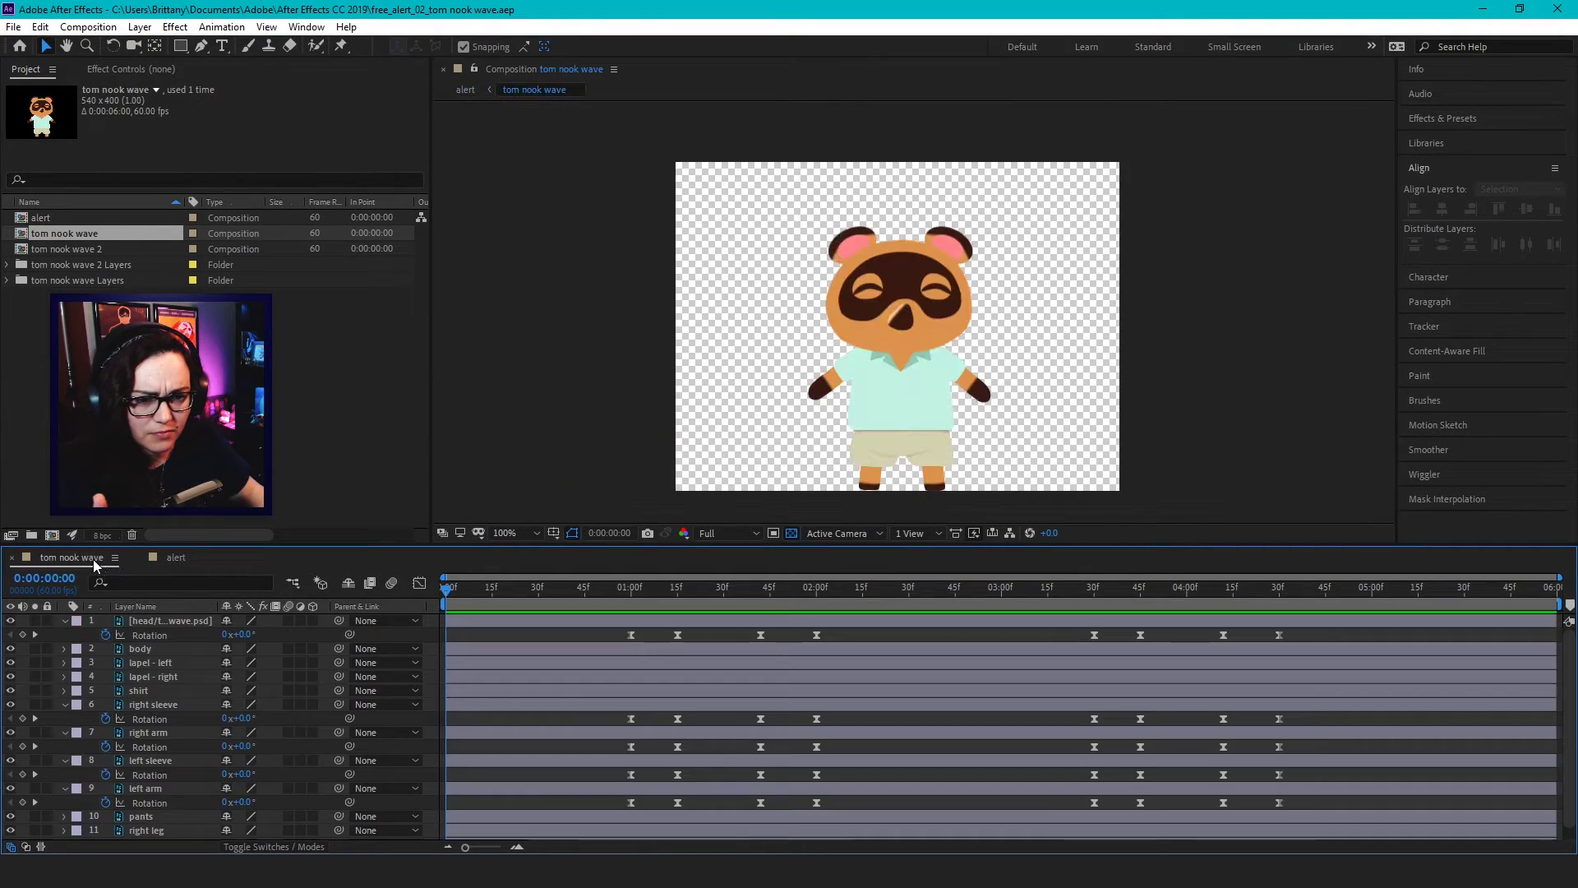
Compare the alert composition with the tom nook wave composition and scrub the character's rise between its position keyframes up to 0:00:00:45
left_click(164, 559)
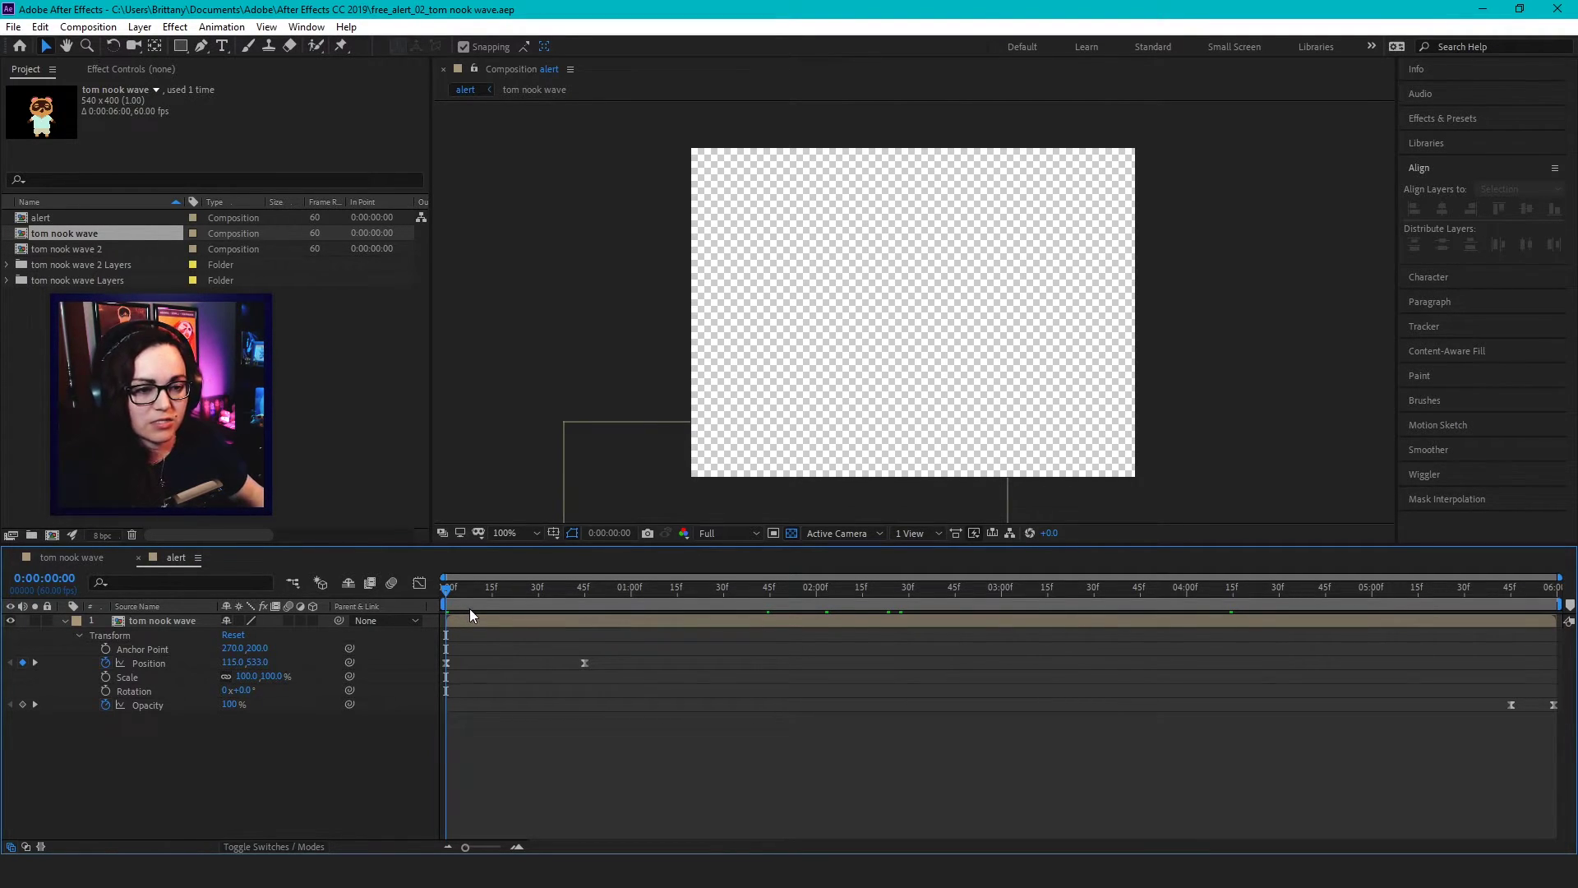
left_click(116, 562)
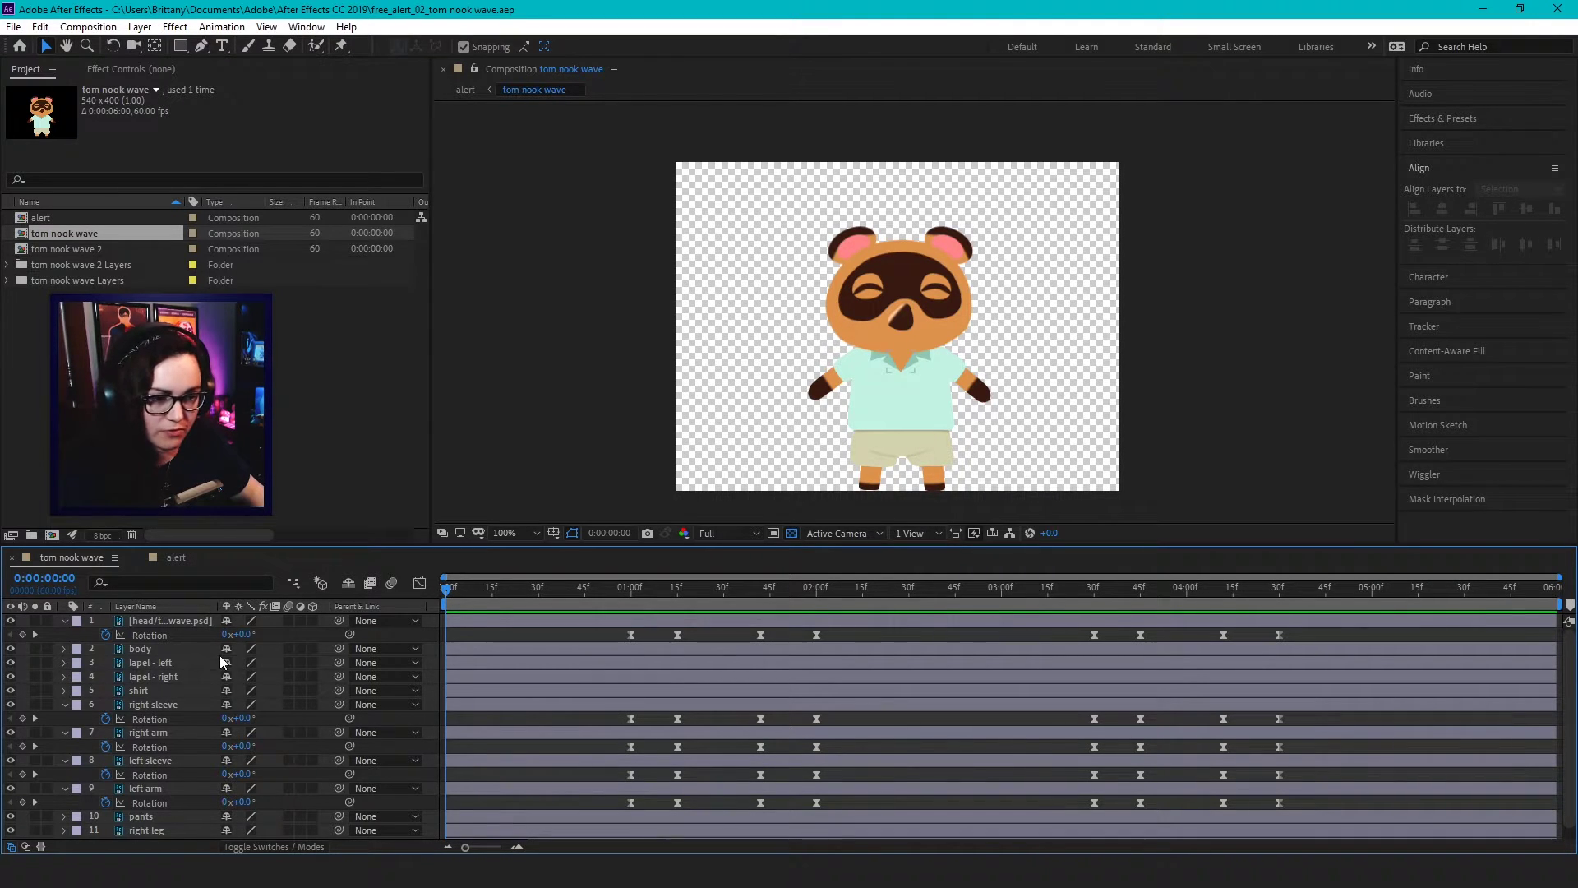
left_click(175, 557)
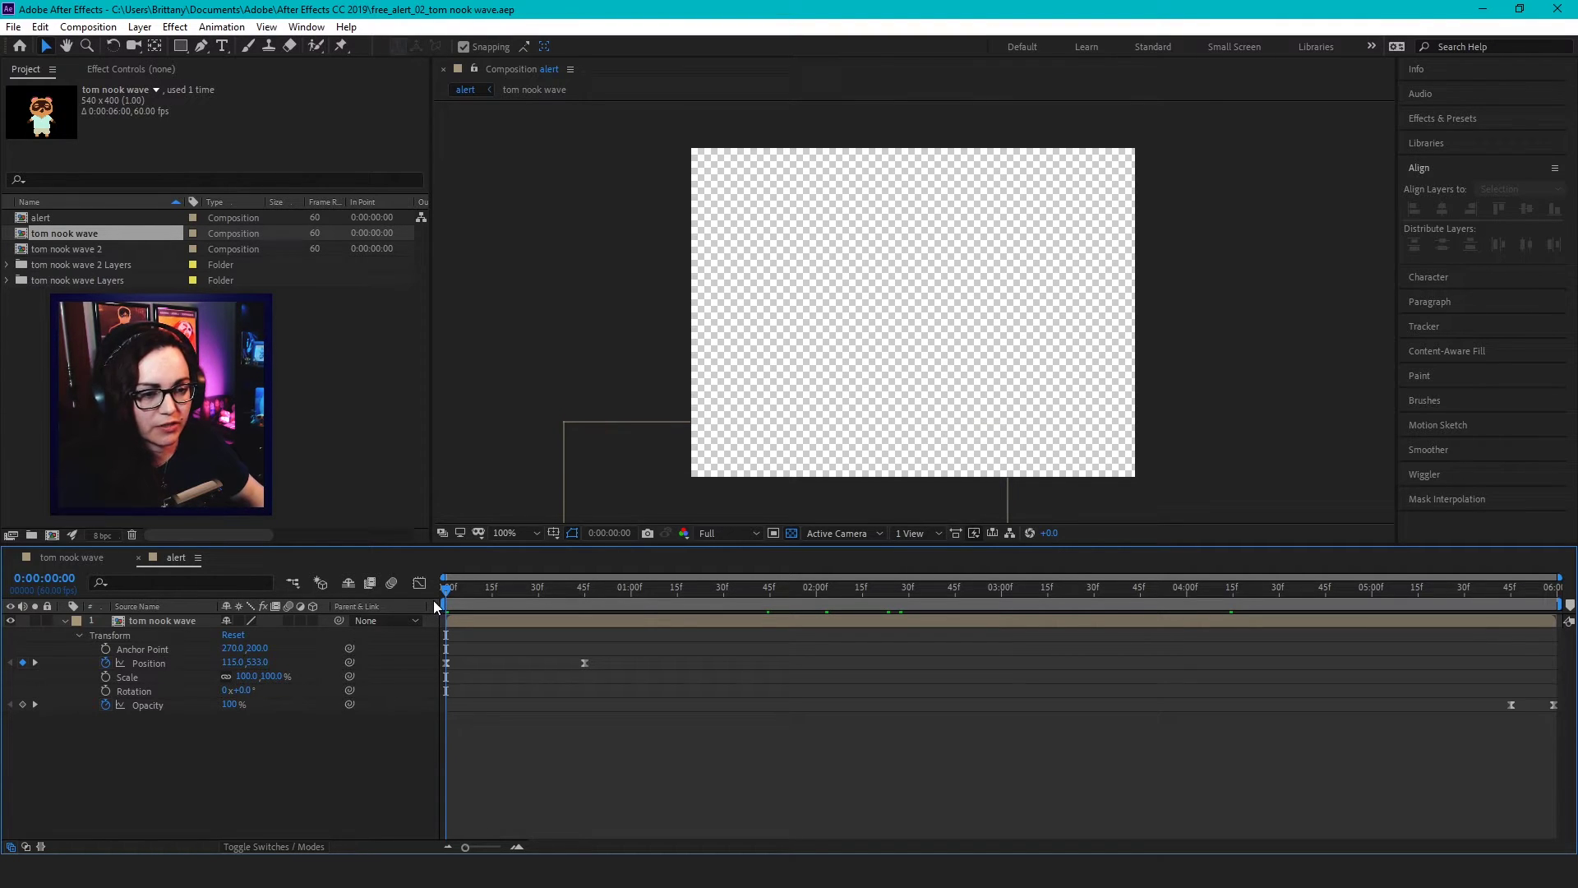
mouse_move(447, 590)
left_mouse_down()
mouse_move(481, 593)
mouse_move(430, 595)
left_mouse_up()
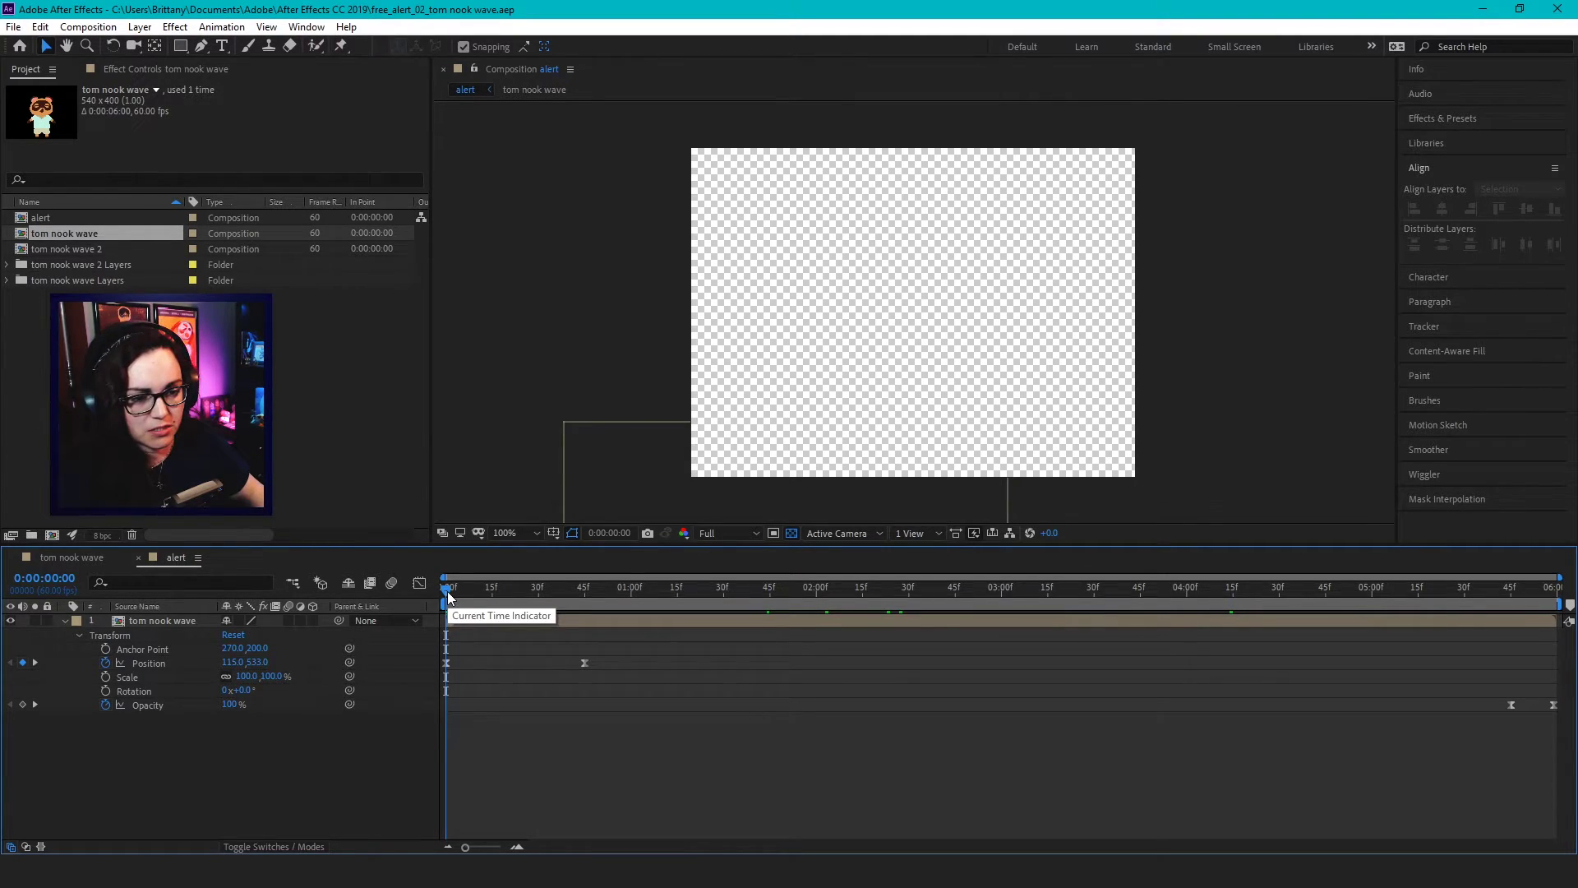
left_click_drag(448, 596, 586, 598)
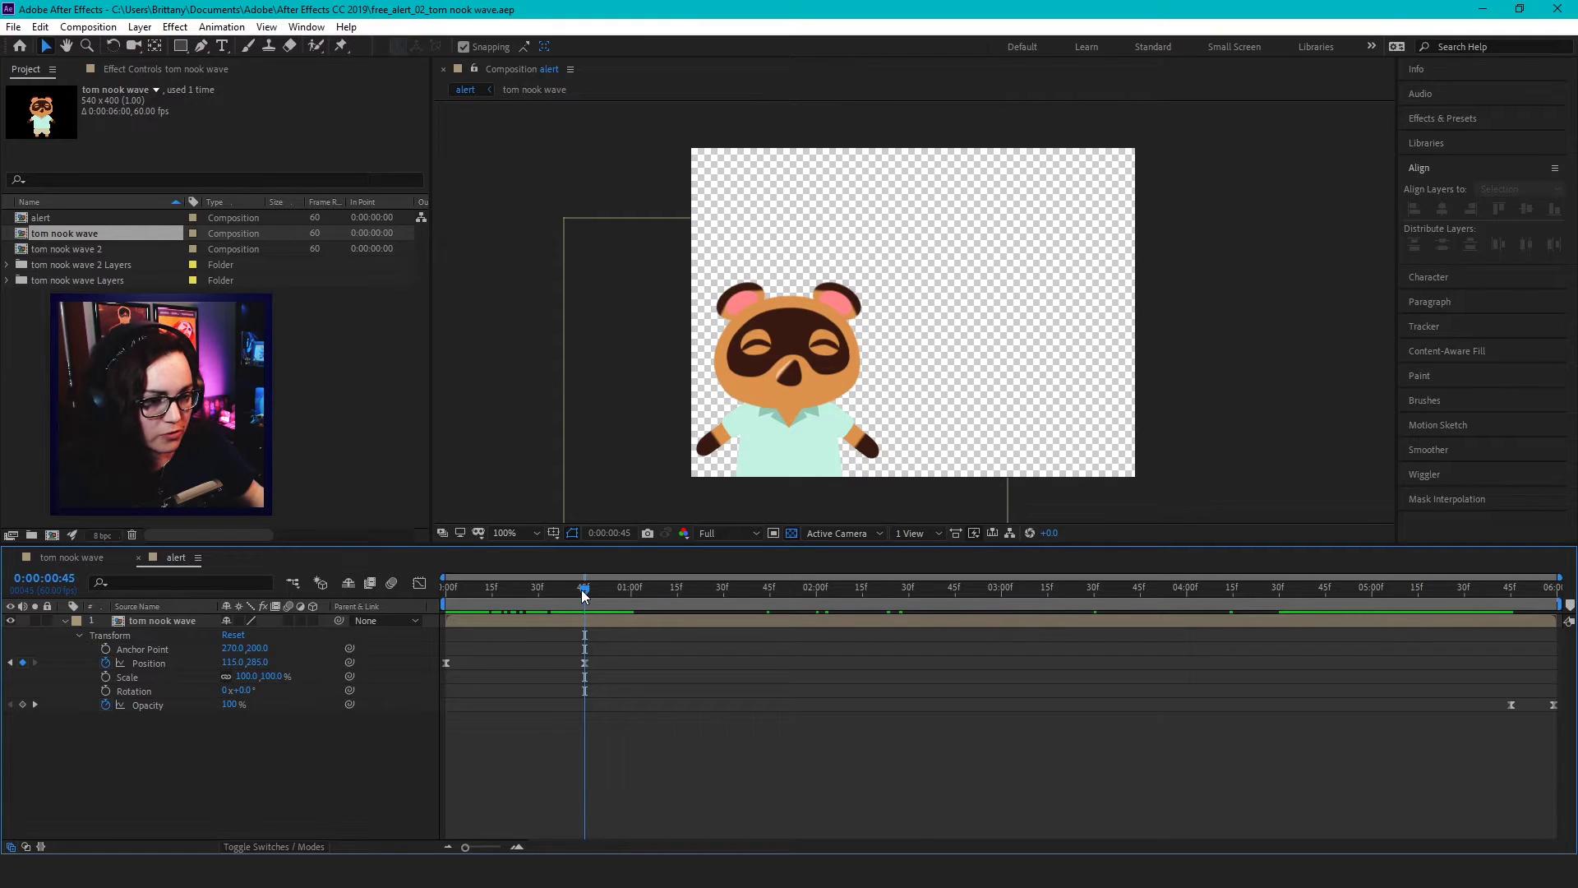
left_click_drag(580, 589, 445, 613)
Preview the alert composition from the first frame, then scrub from 0:00:01:00 to the opacity keyframes near the end
key("space")
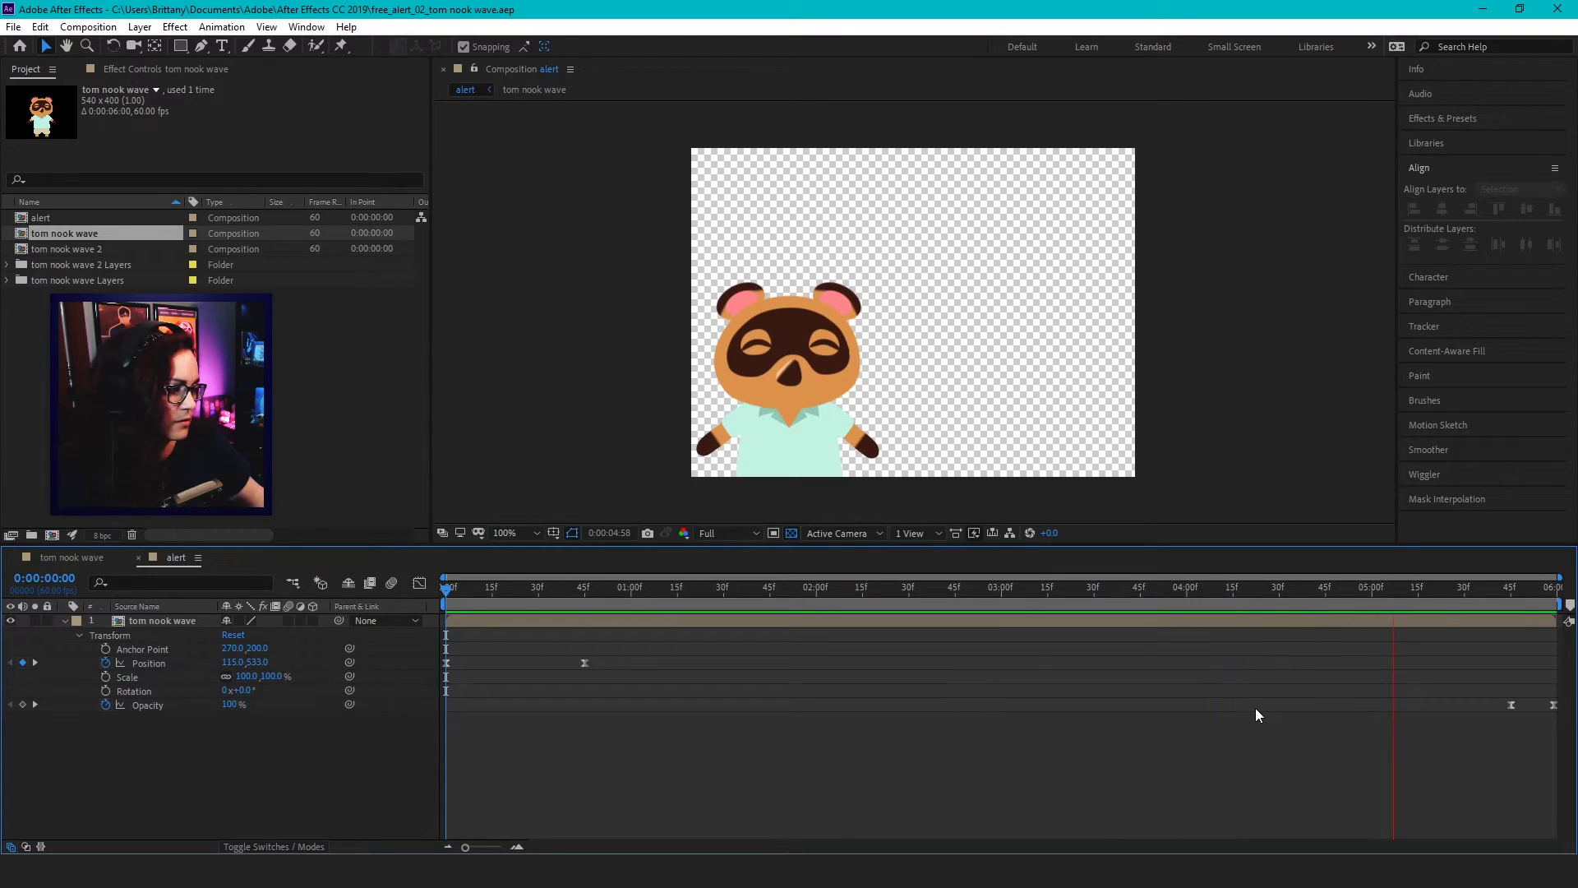
key("space")
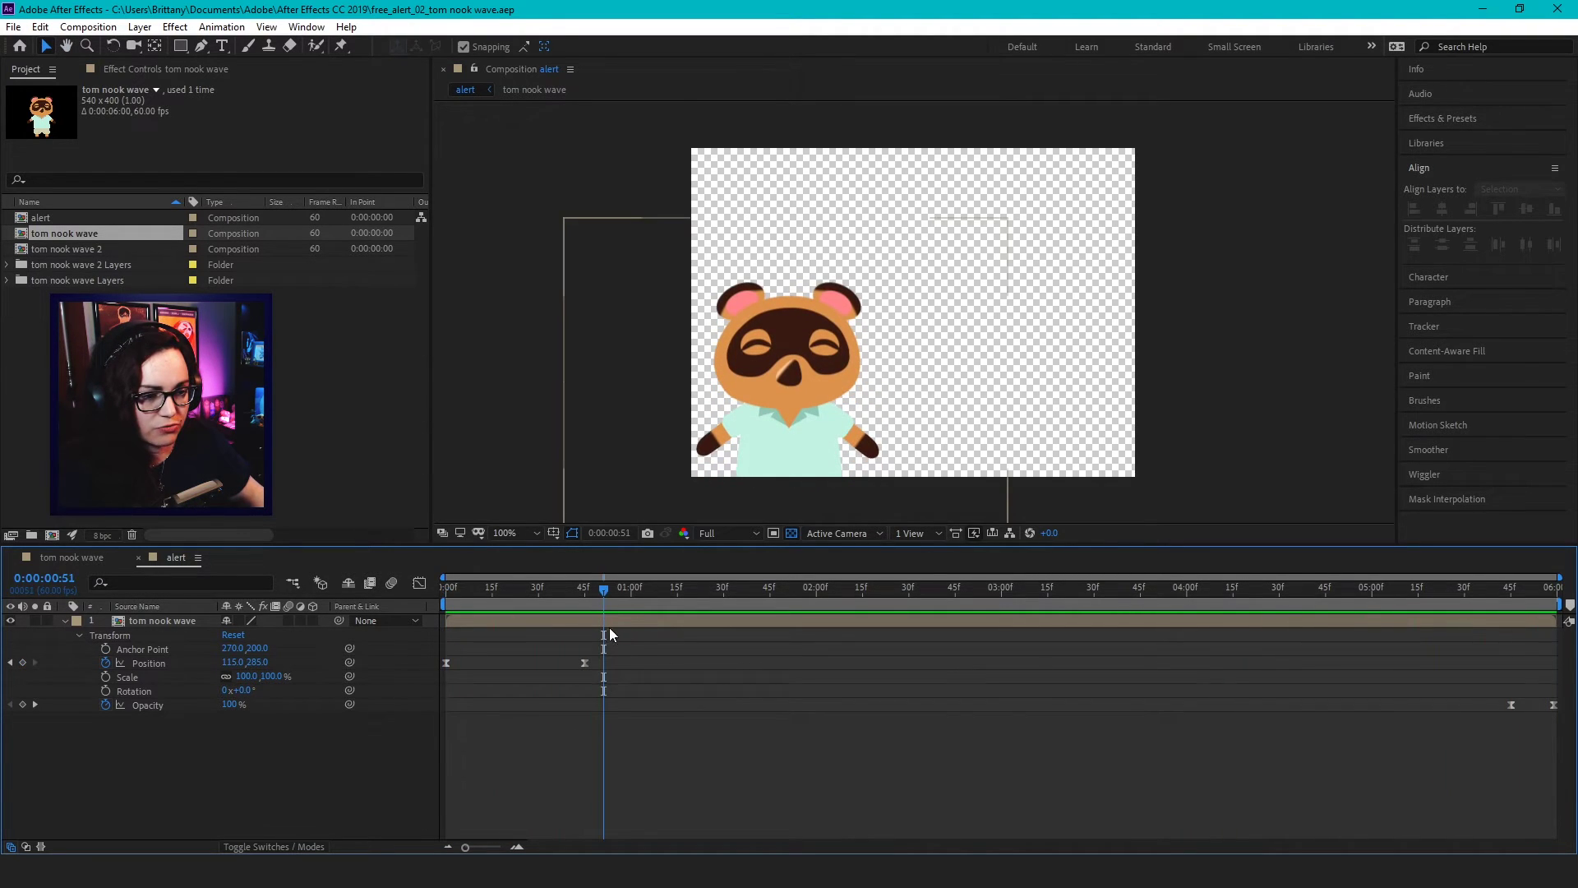
left_click_drag(603, 588, 631, 588)
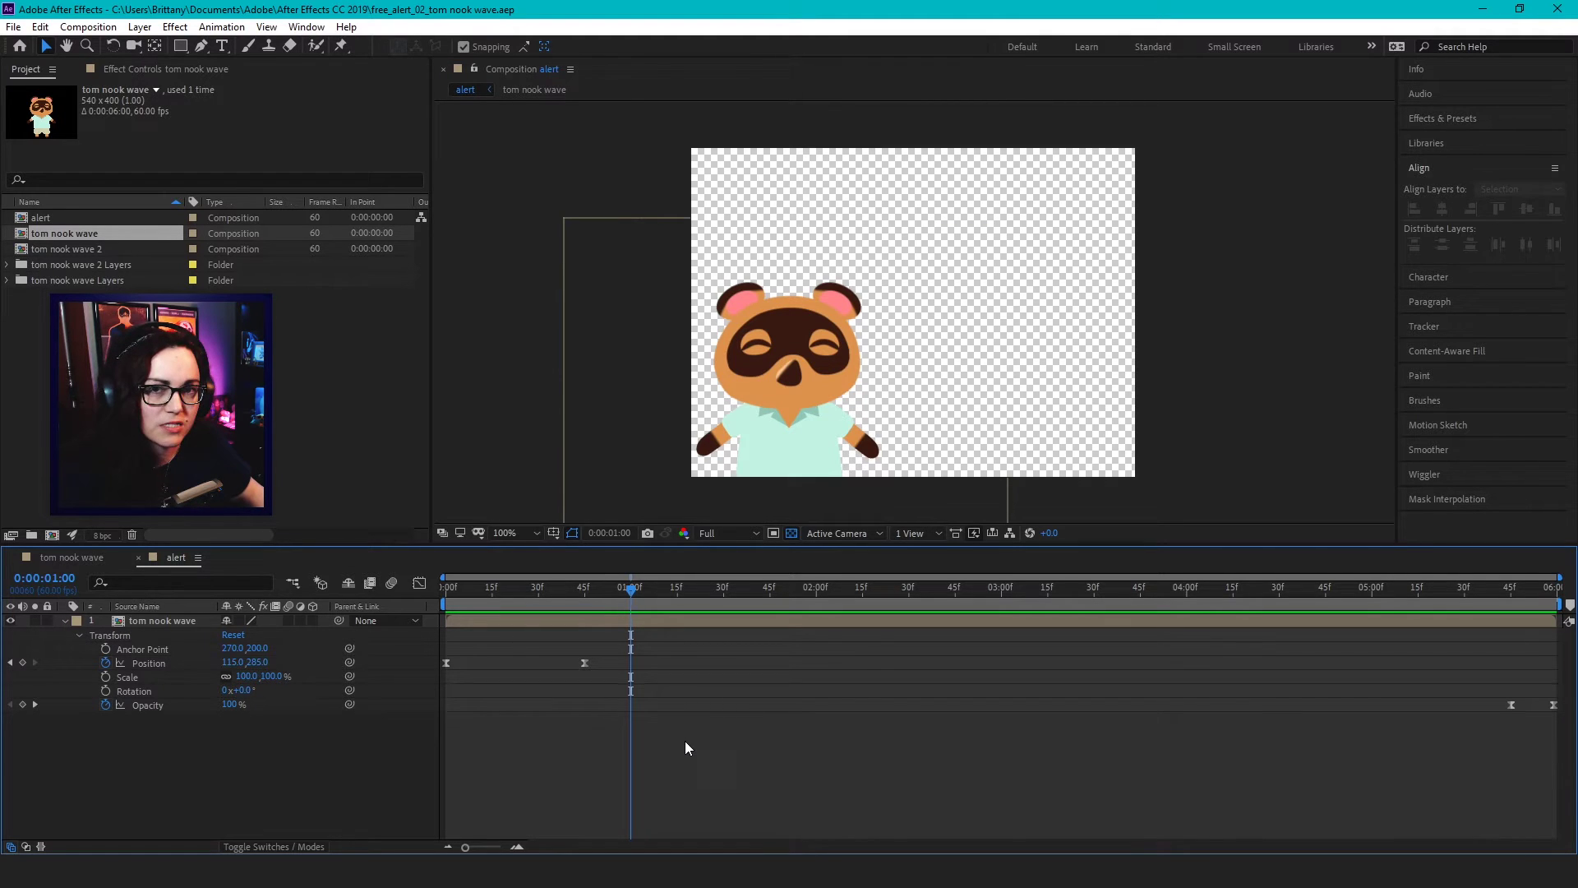
left_click_drag(632, 589, 1510, 617)
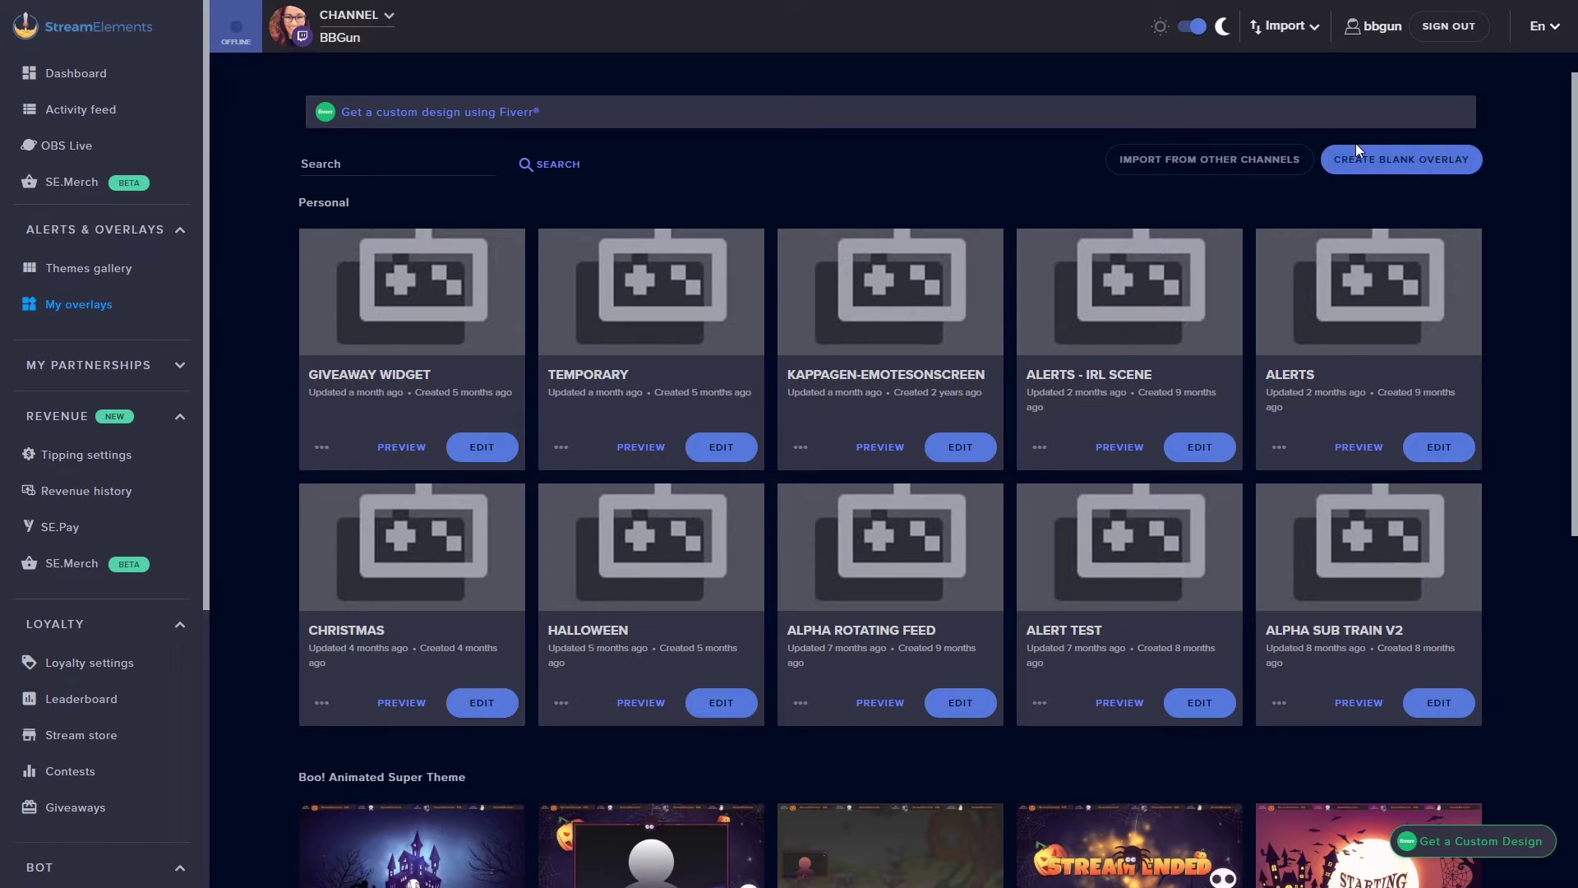
Switch to StreamElements and create a blank overlay with a custom resolution of 540 by 300 pixels
left_click(1370, 165)
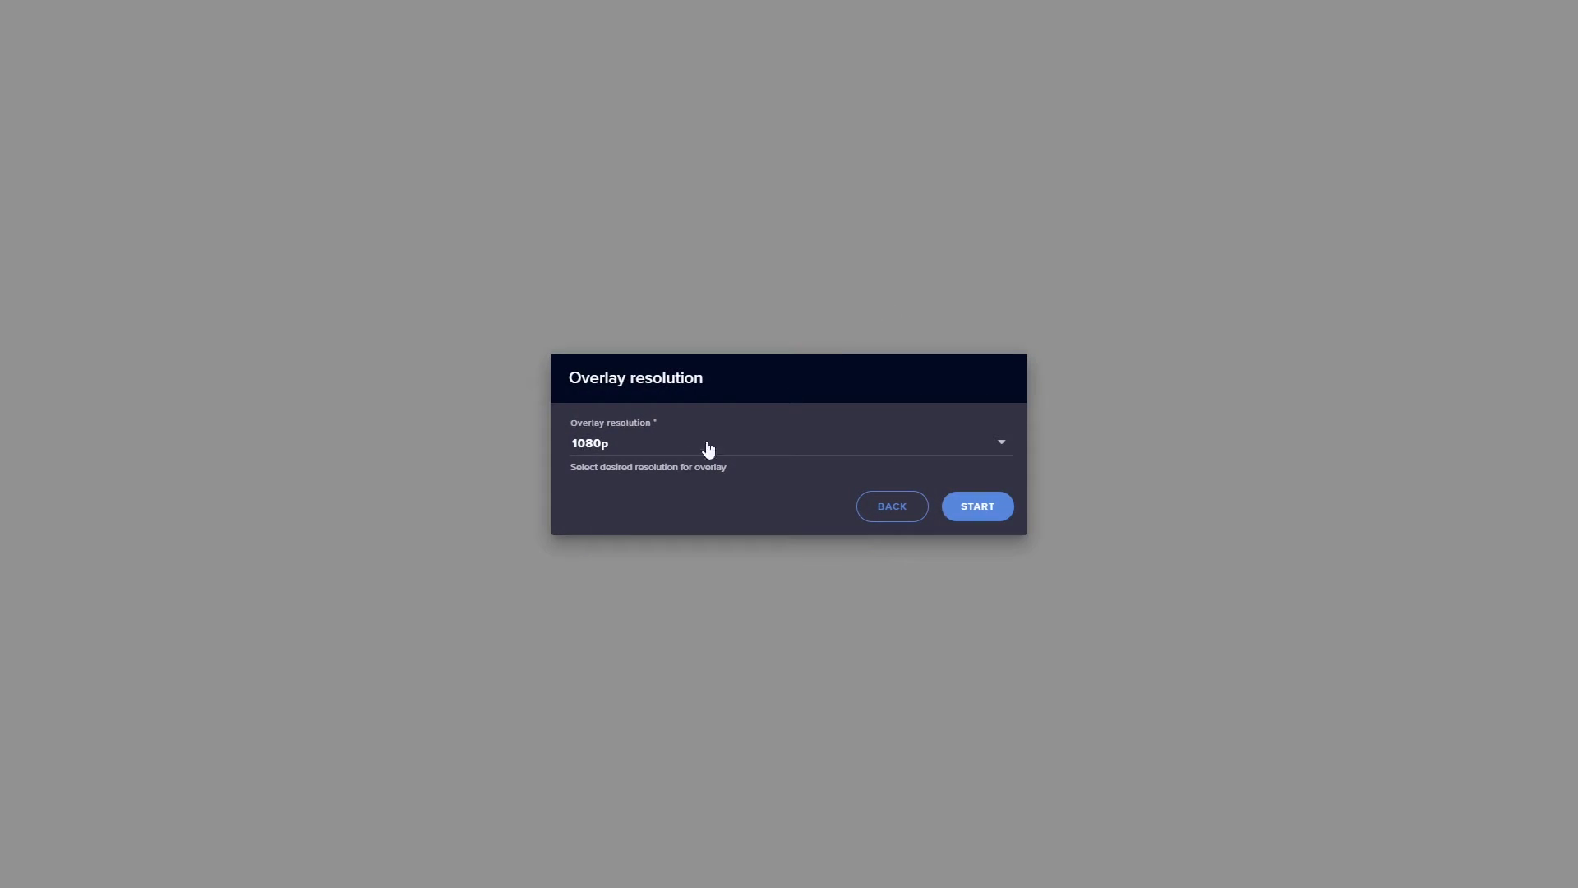
left_click(627, 452)
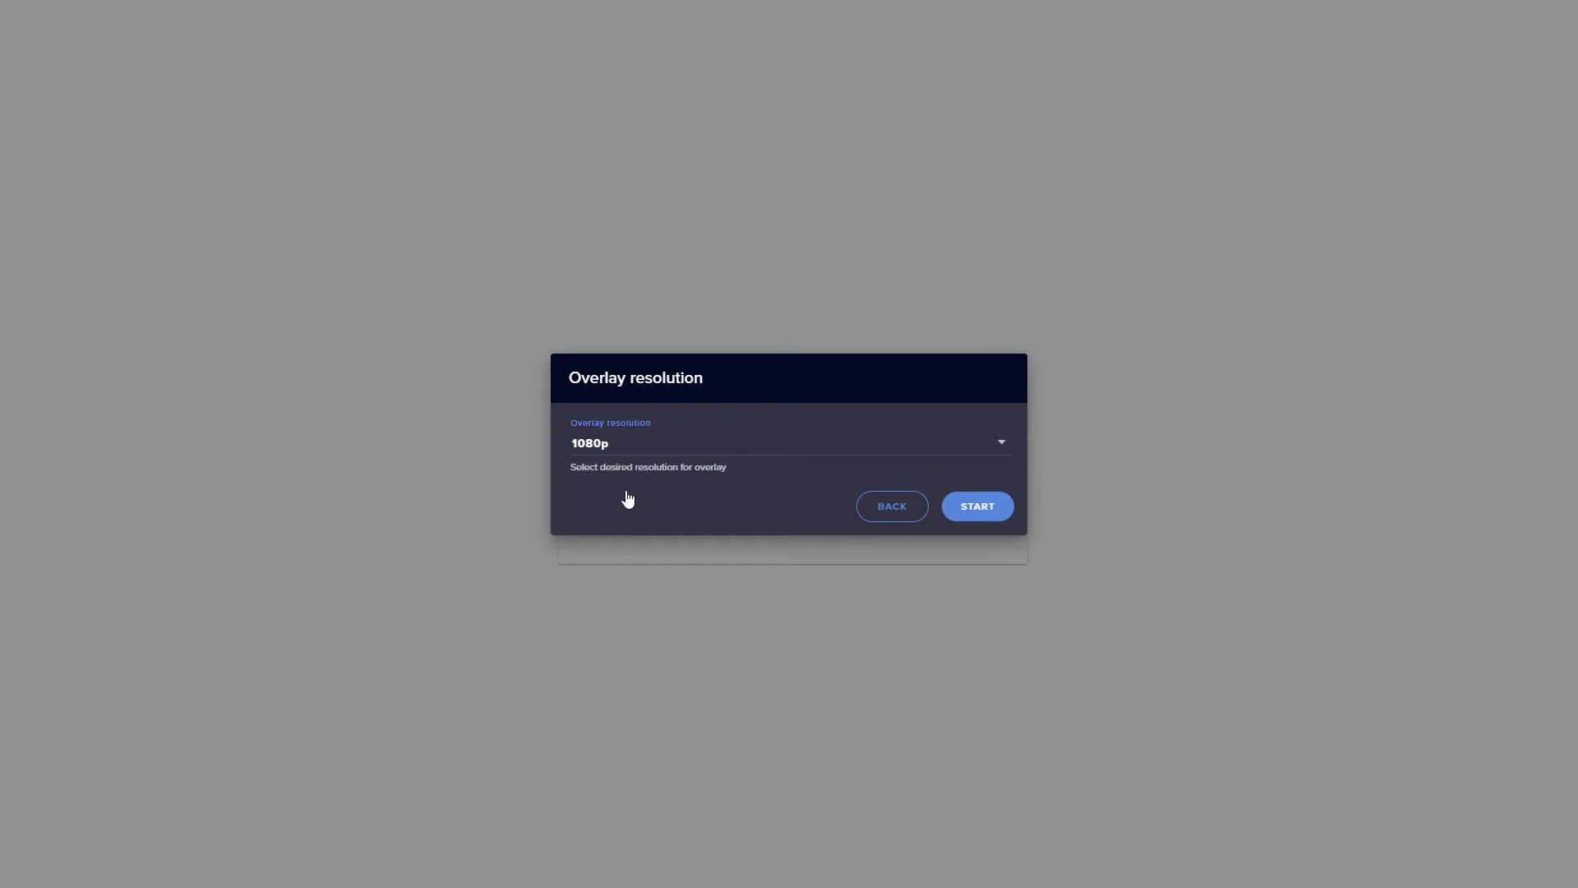
left_click(616, 564)
double_click(619, 478)
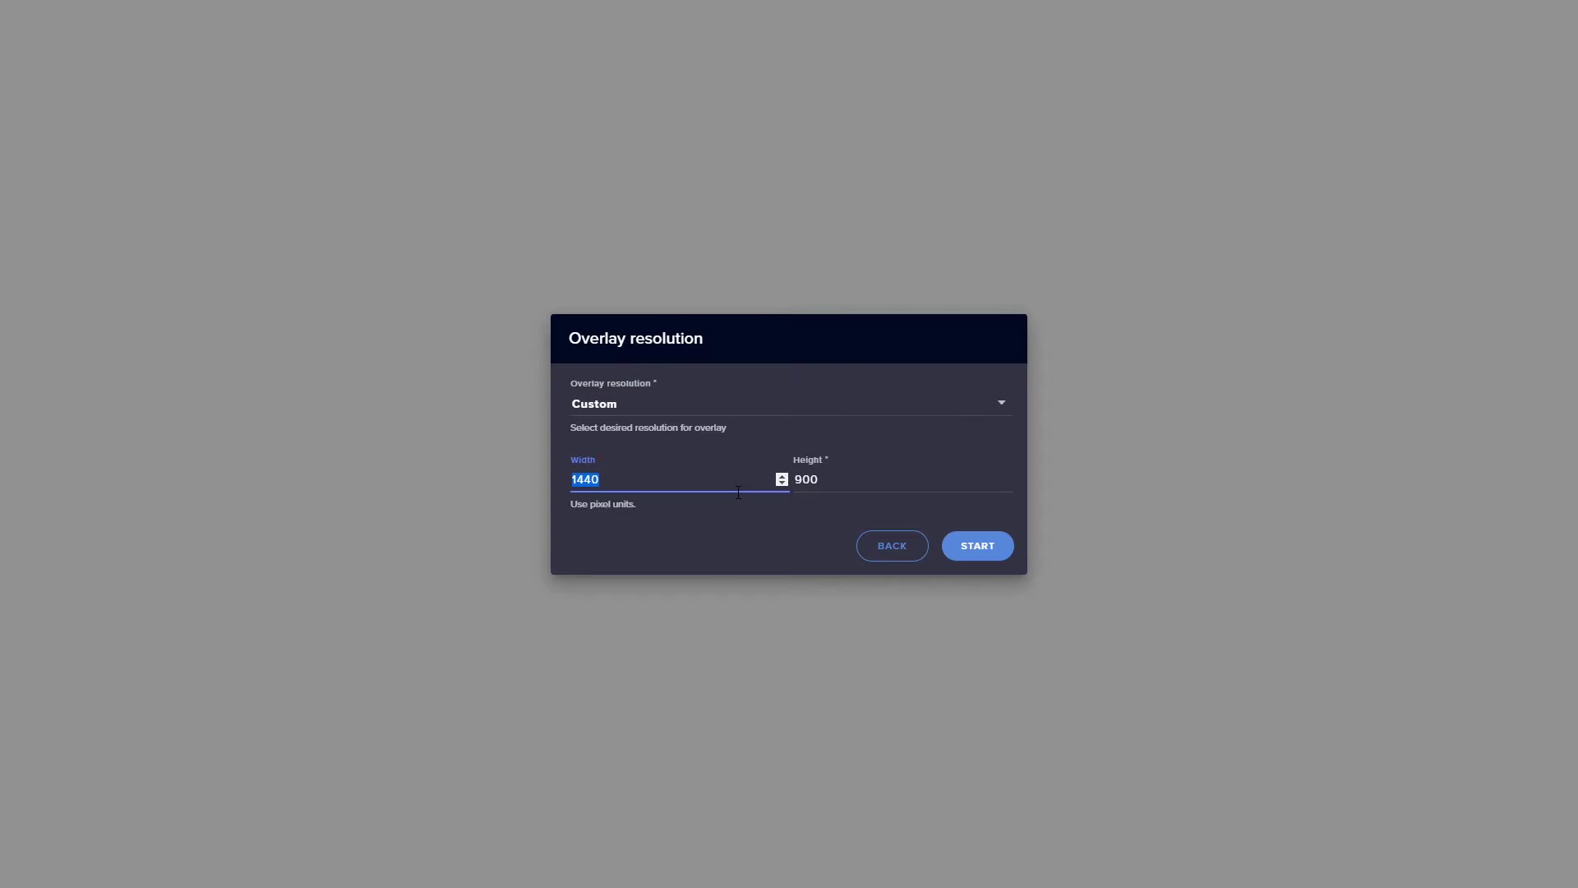
type("540")
left_click_drag(840, 483, 803, 480)
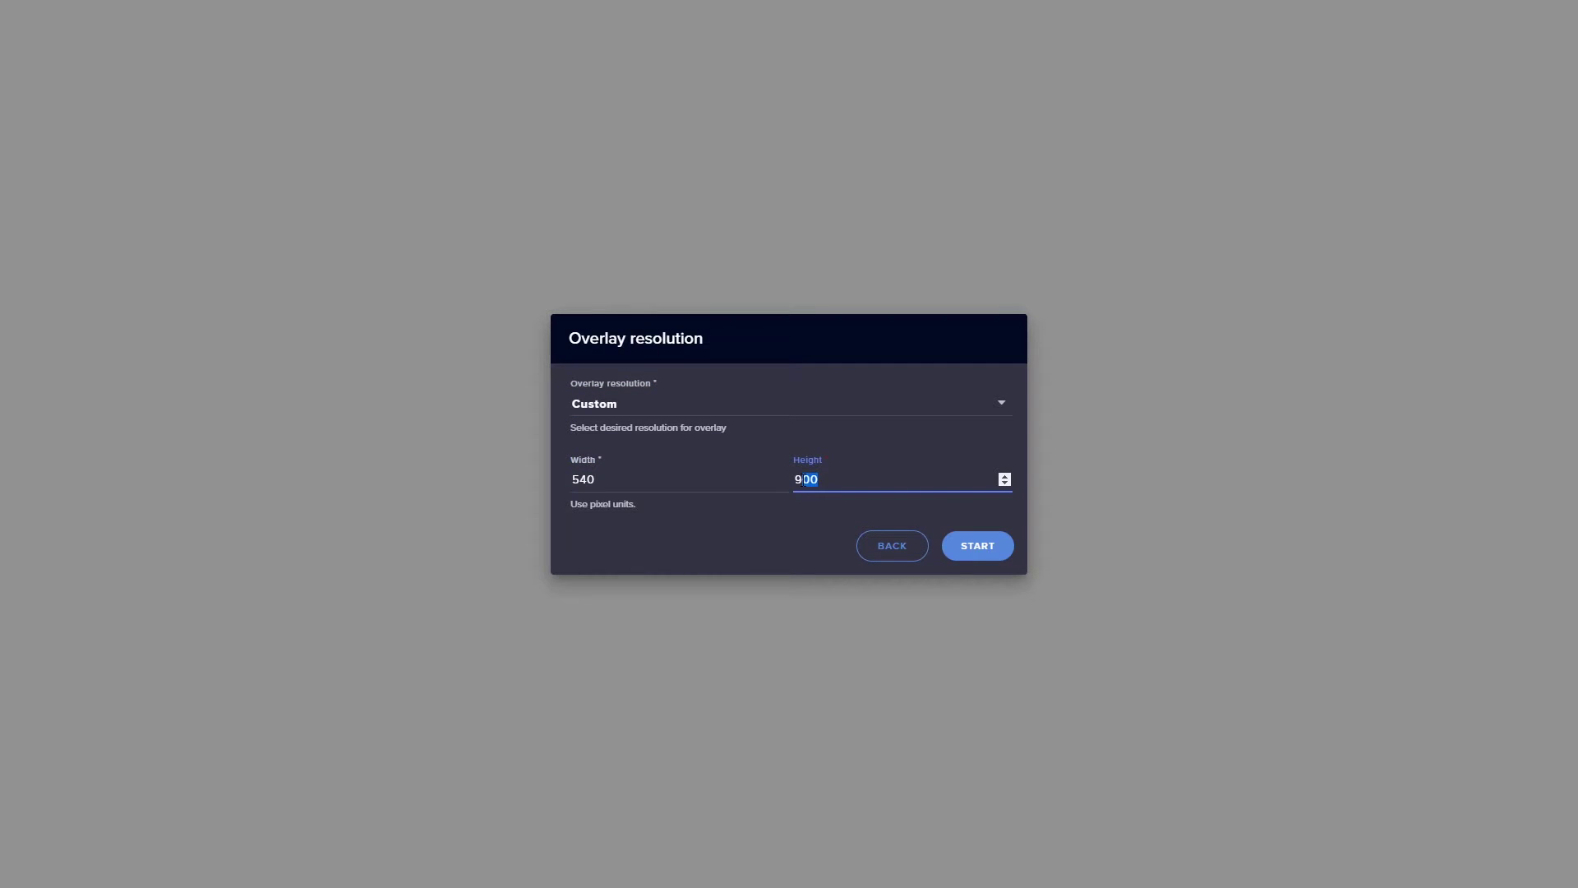
type("60")
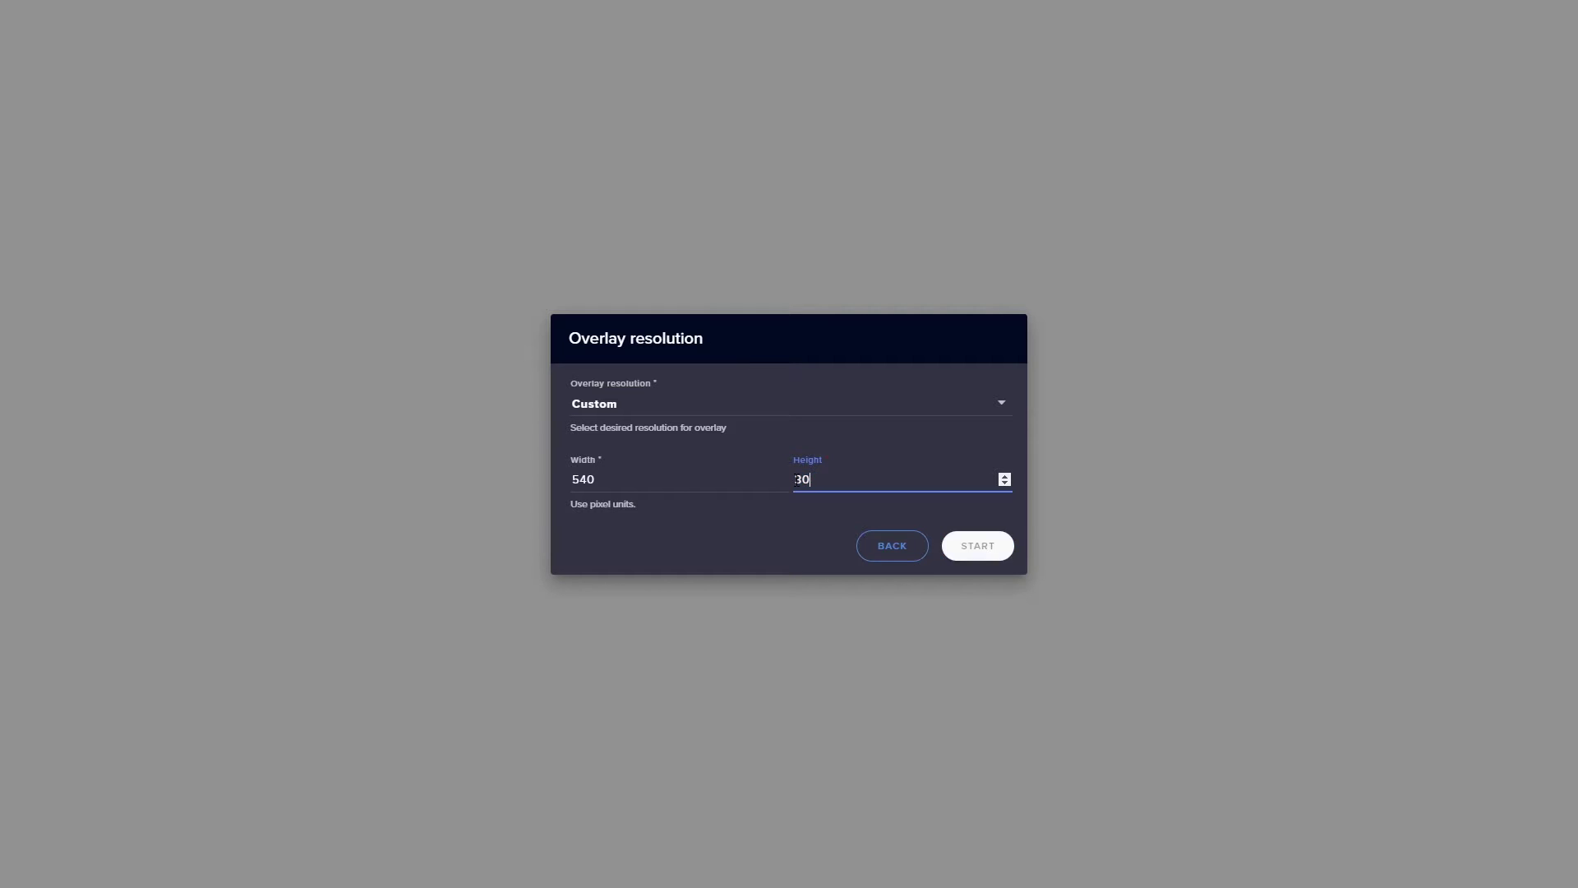
left_click(978, 555)
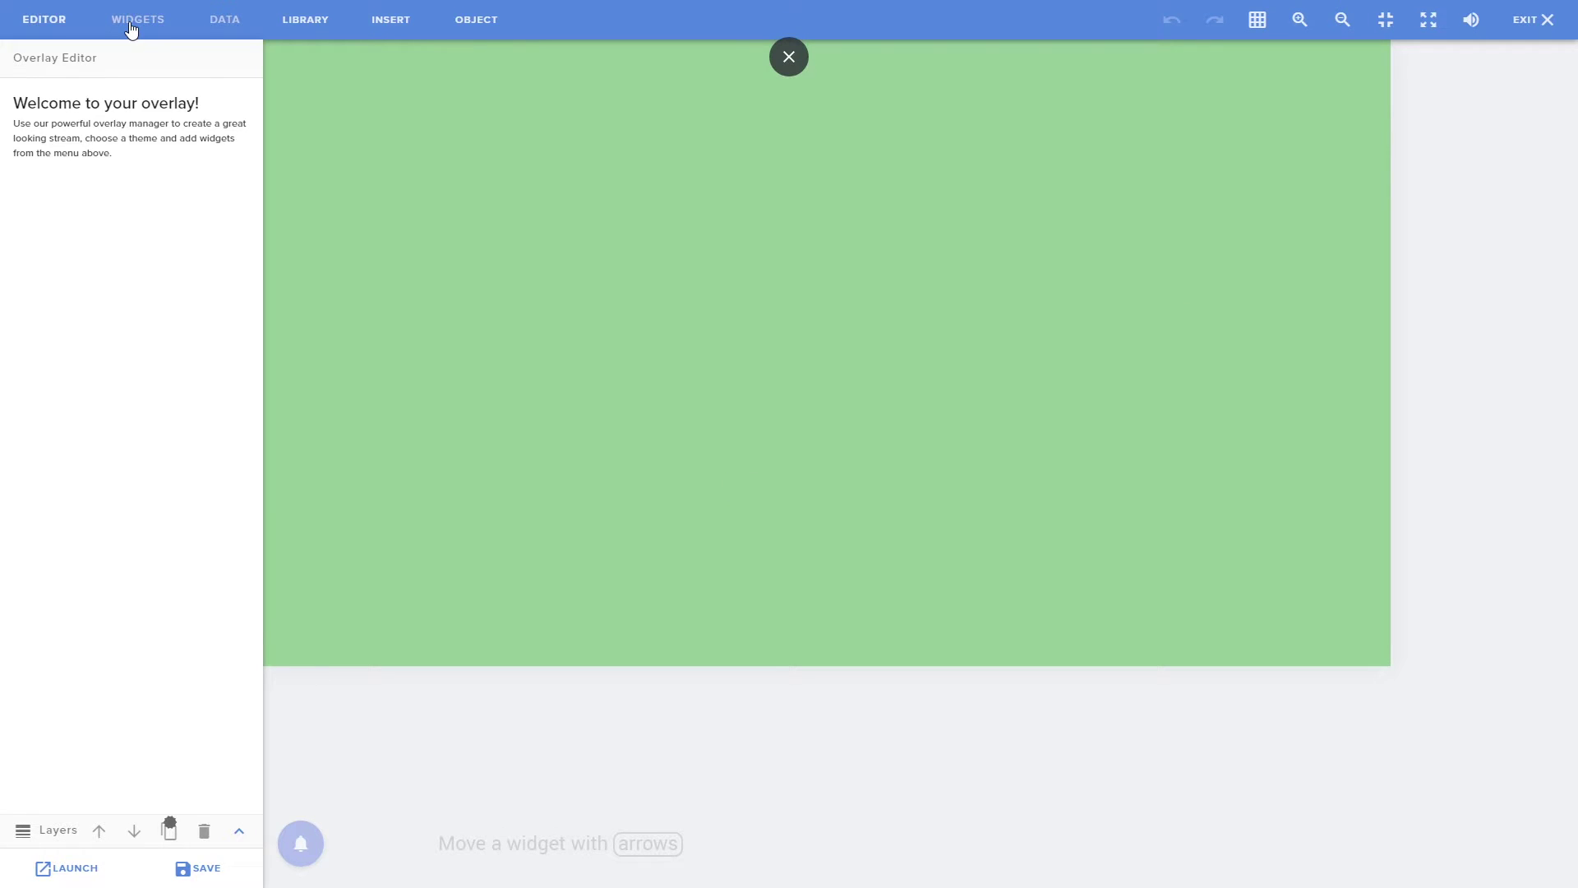
Add an AlertBox widget to the overlay and set its size to 540 by 300 px
left_click(132, 25)
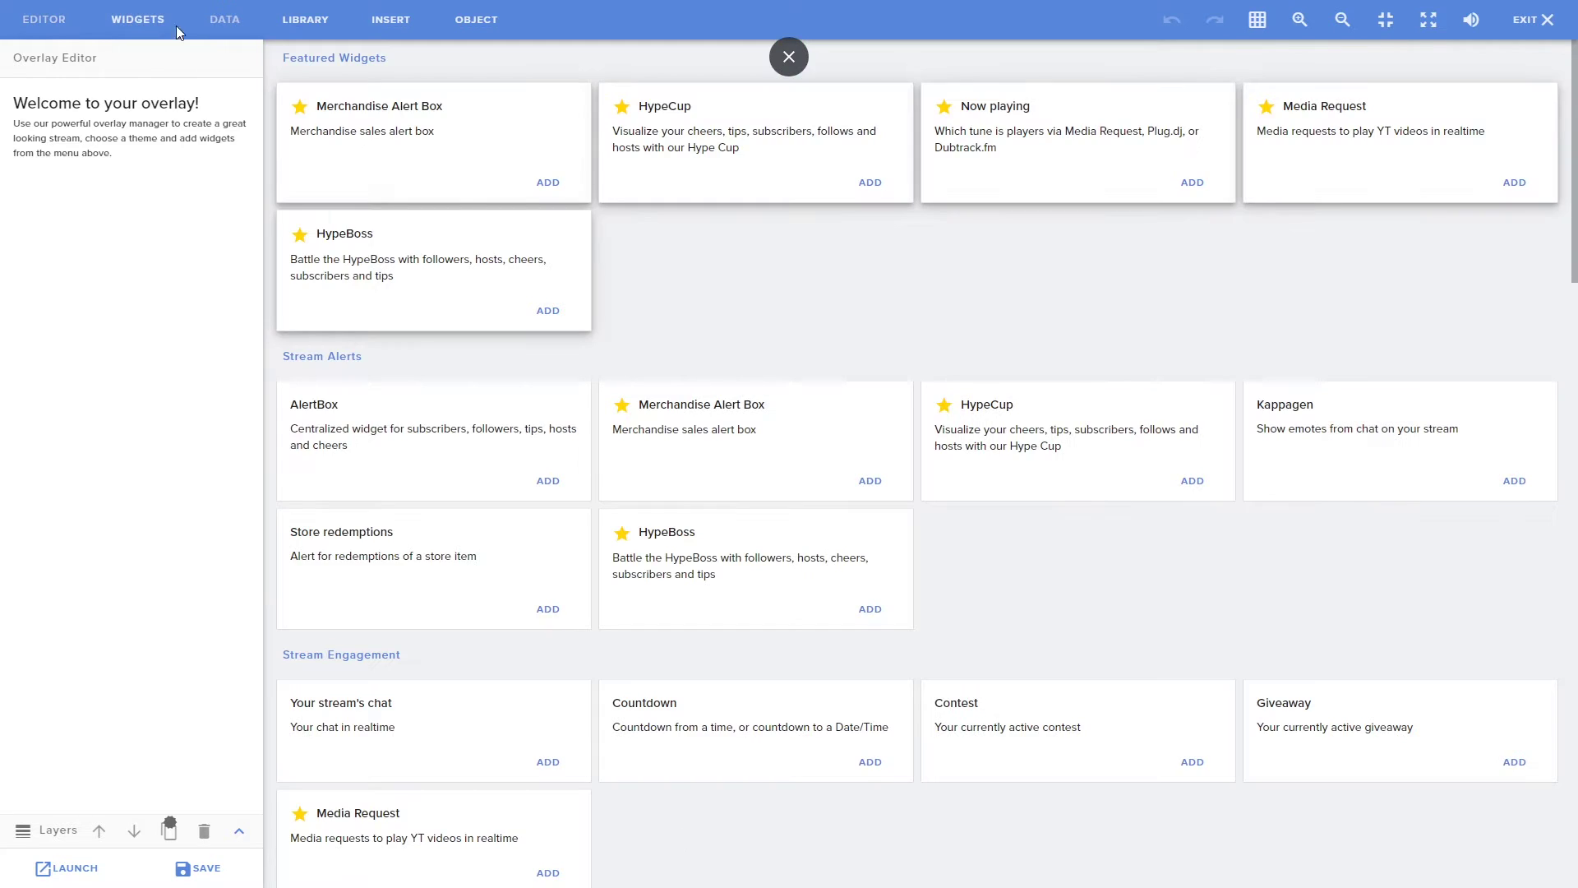
left_click(548, 480)
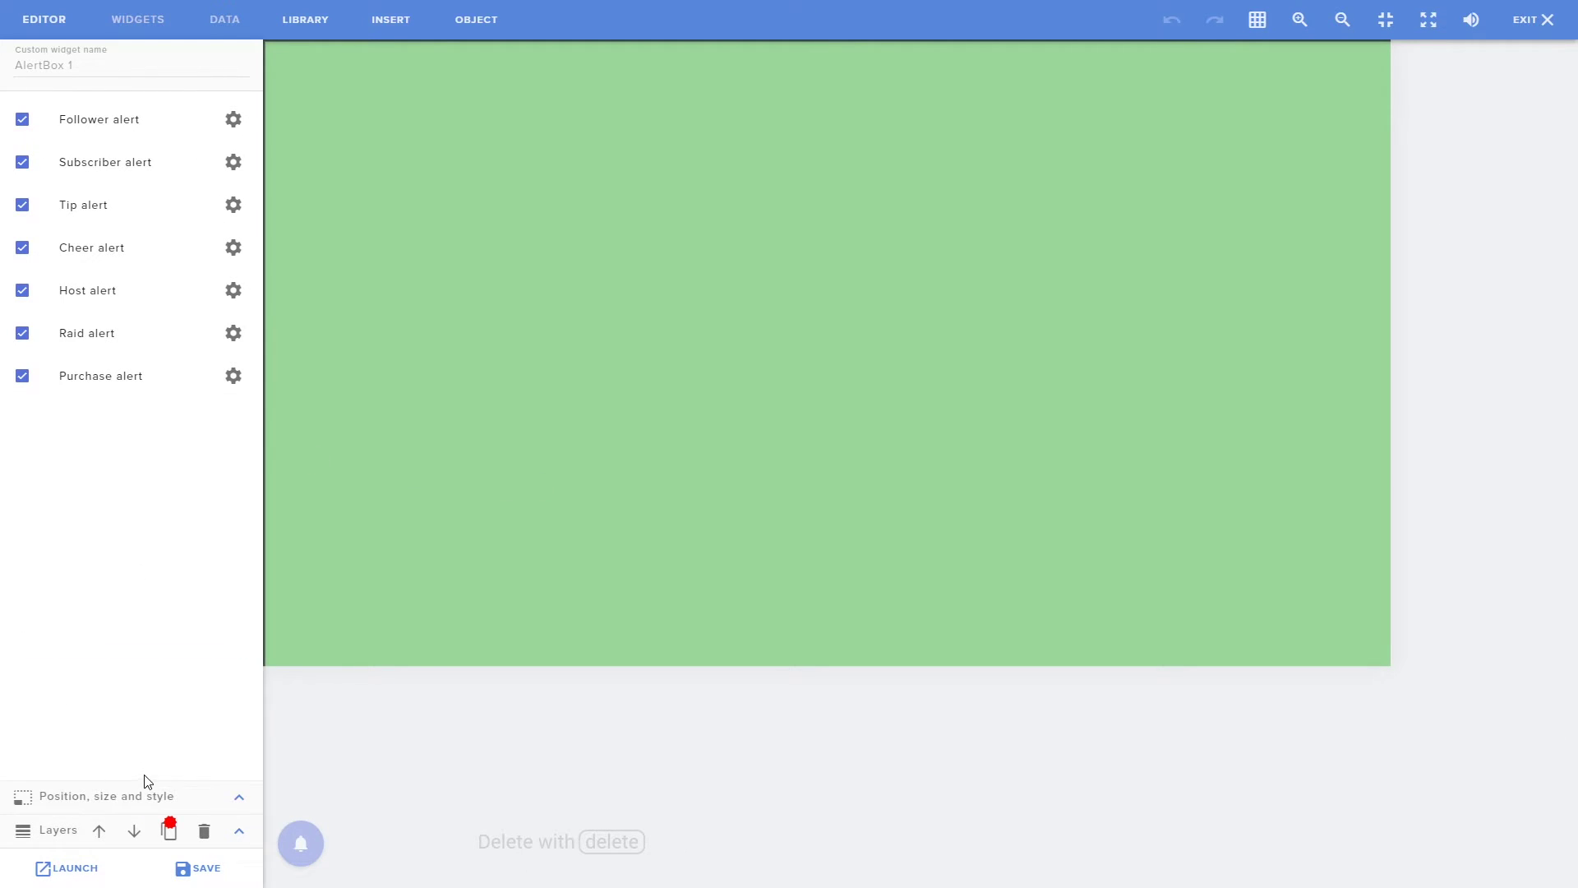
left_click(239, 799)
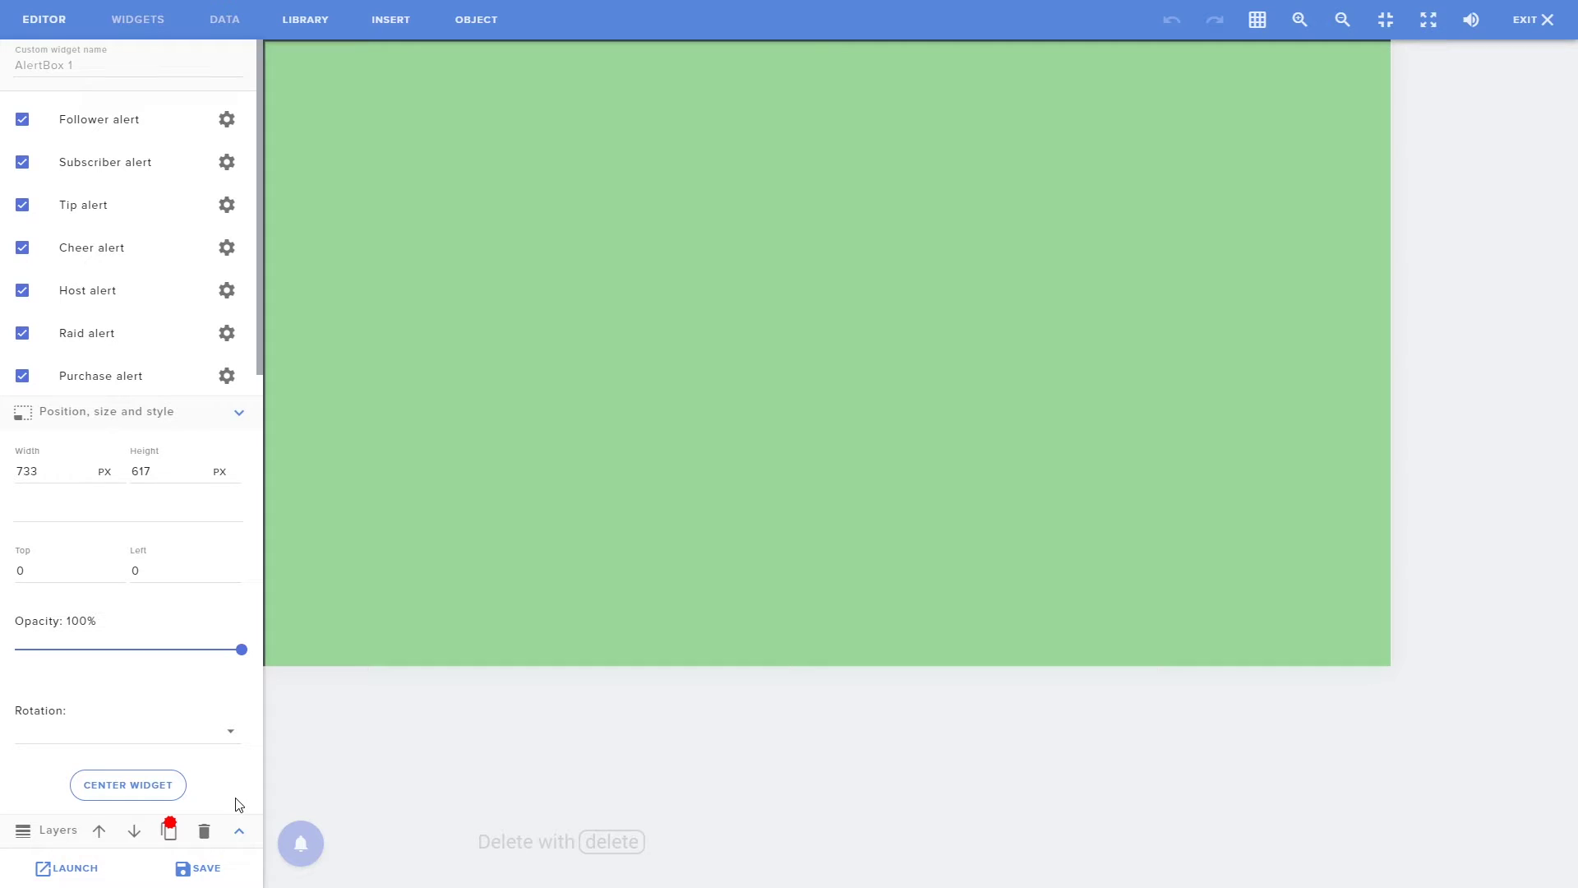
double_click(57, 473)
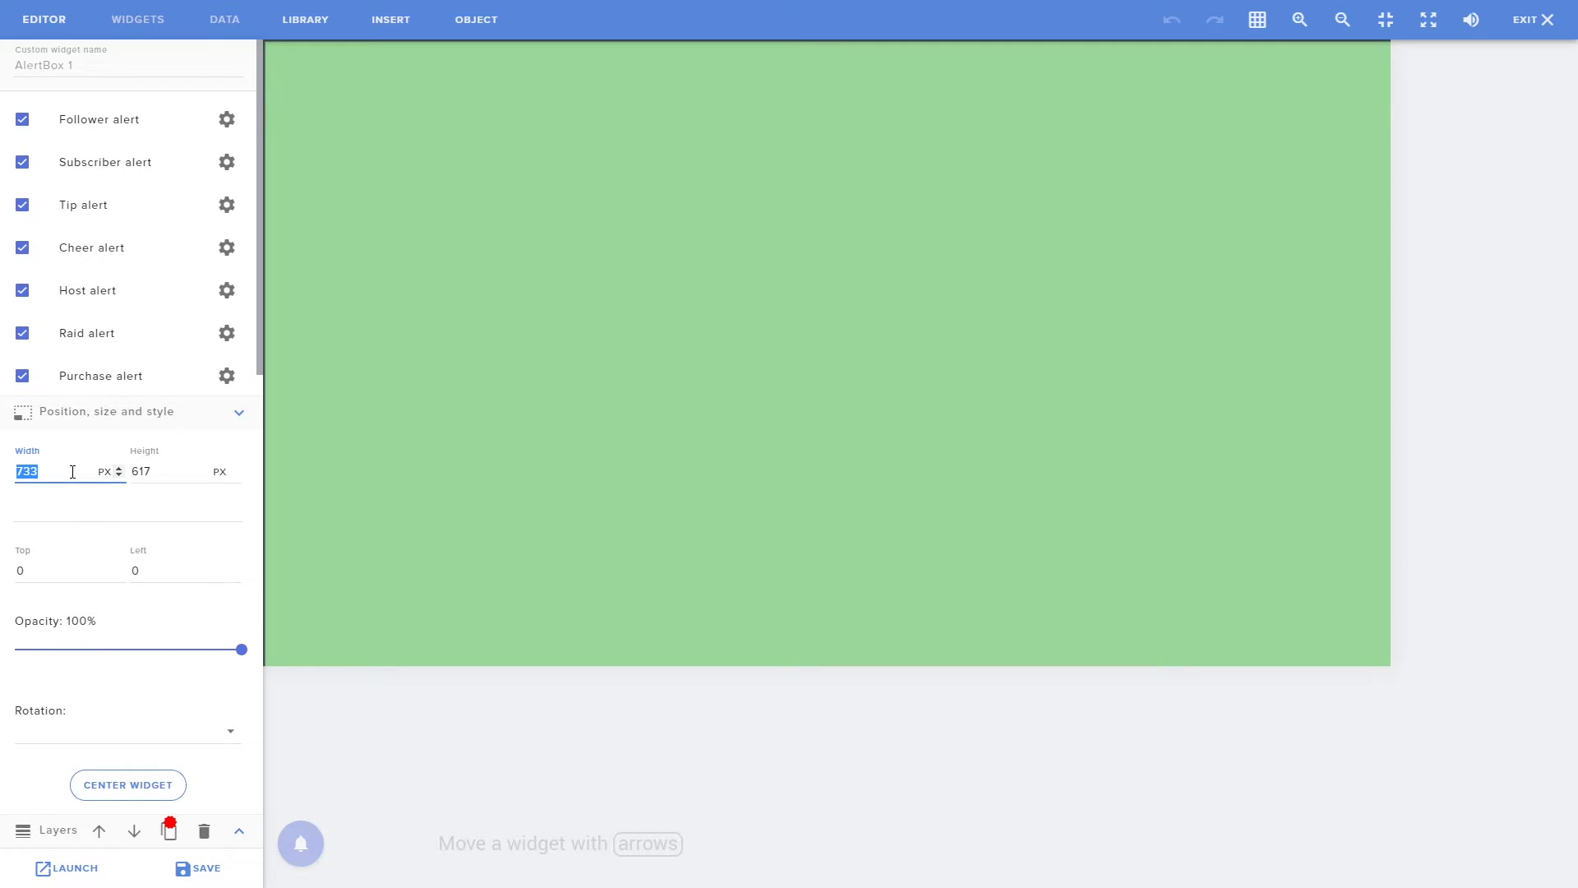
type("540")
left_click_drag(155, 473, 134, 472)
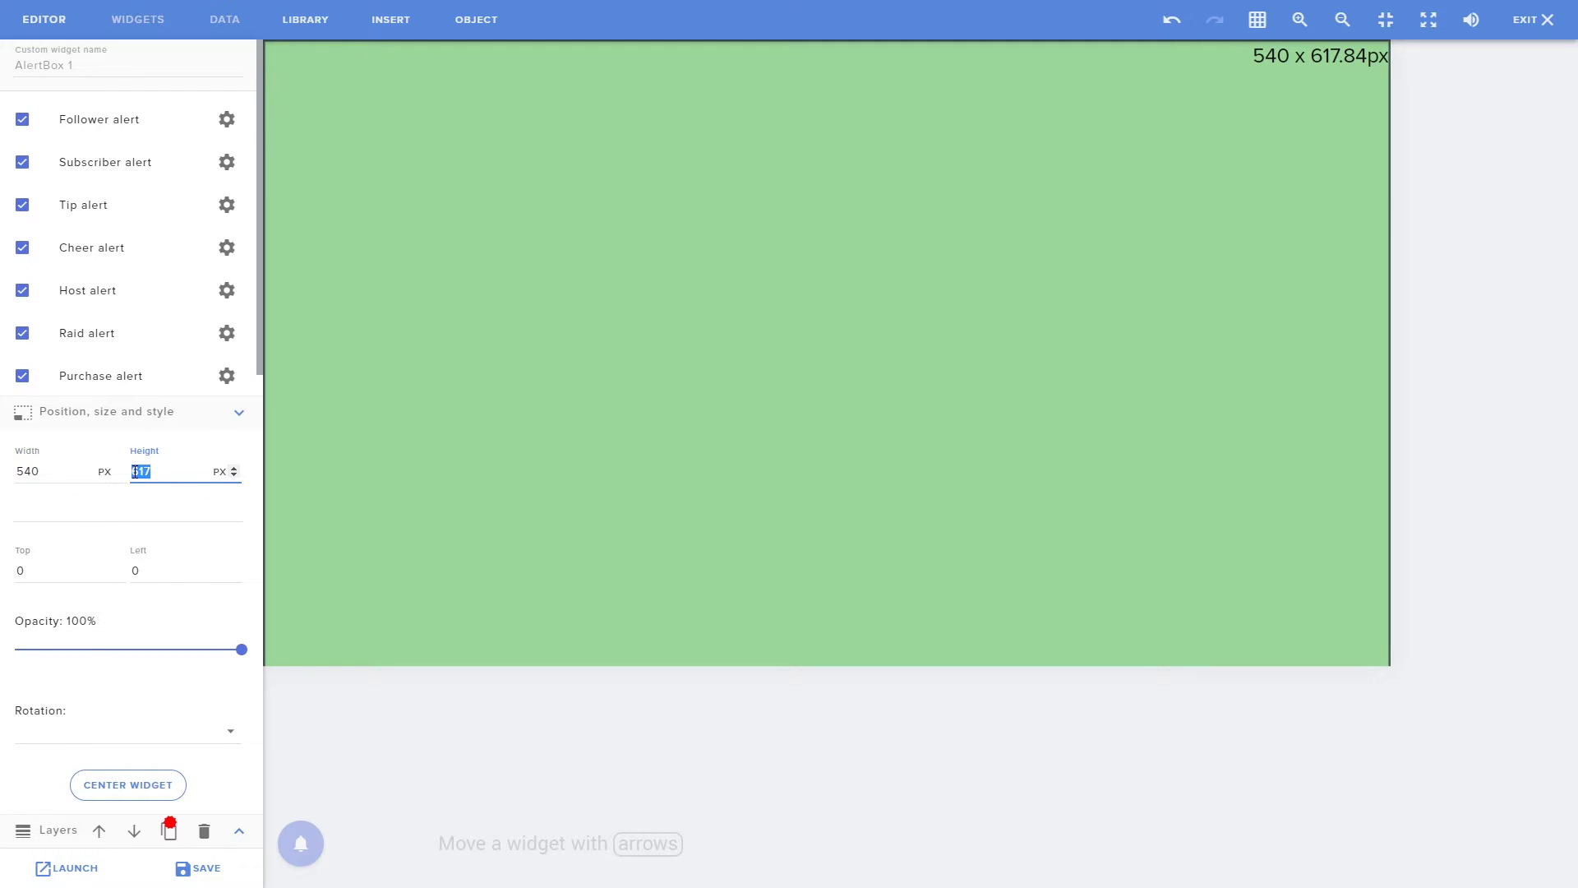
type("300")
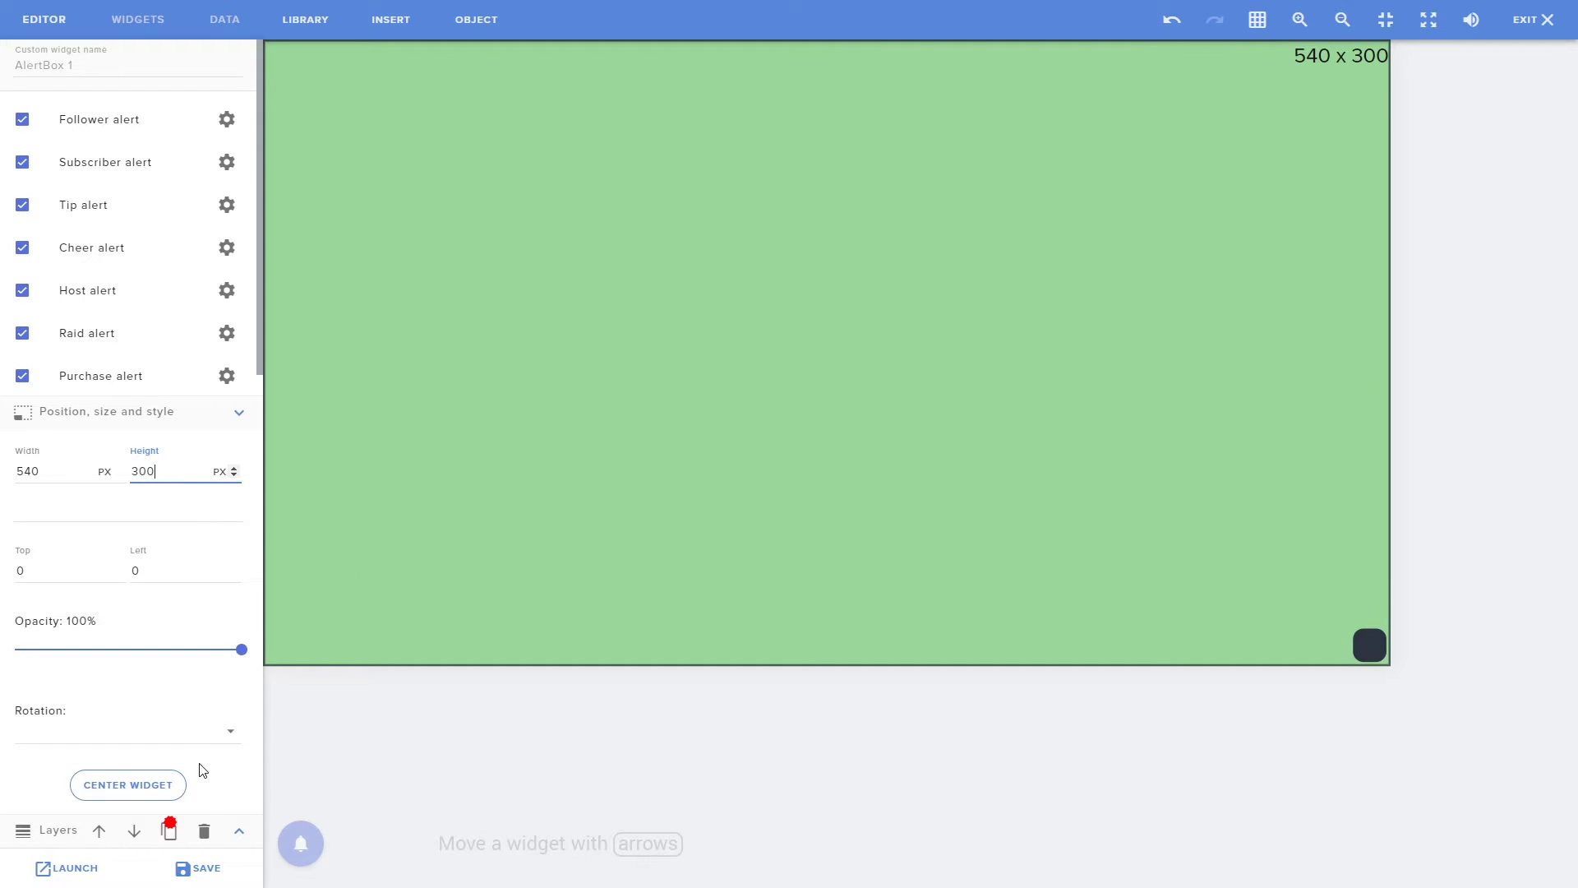
left_click(241, 415)
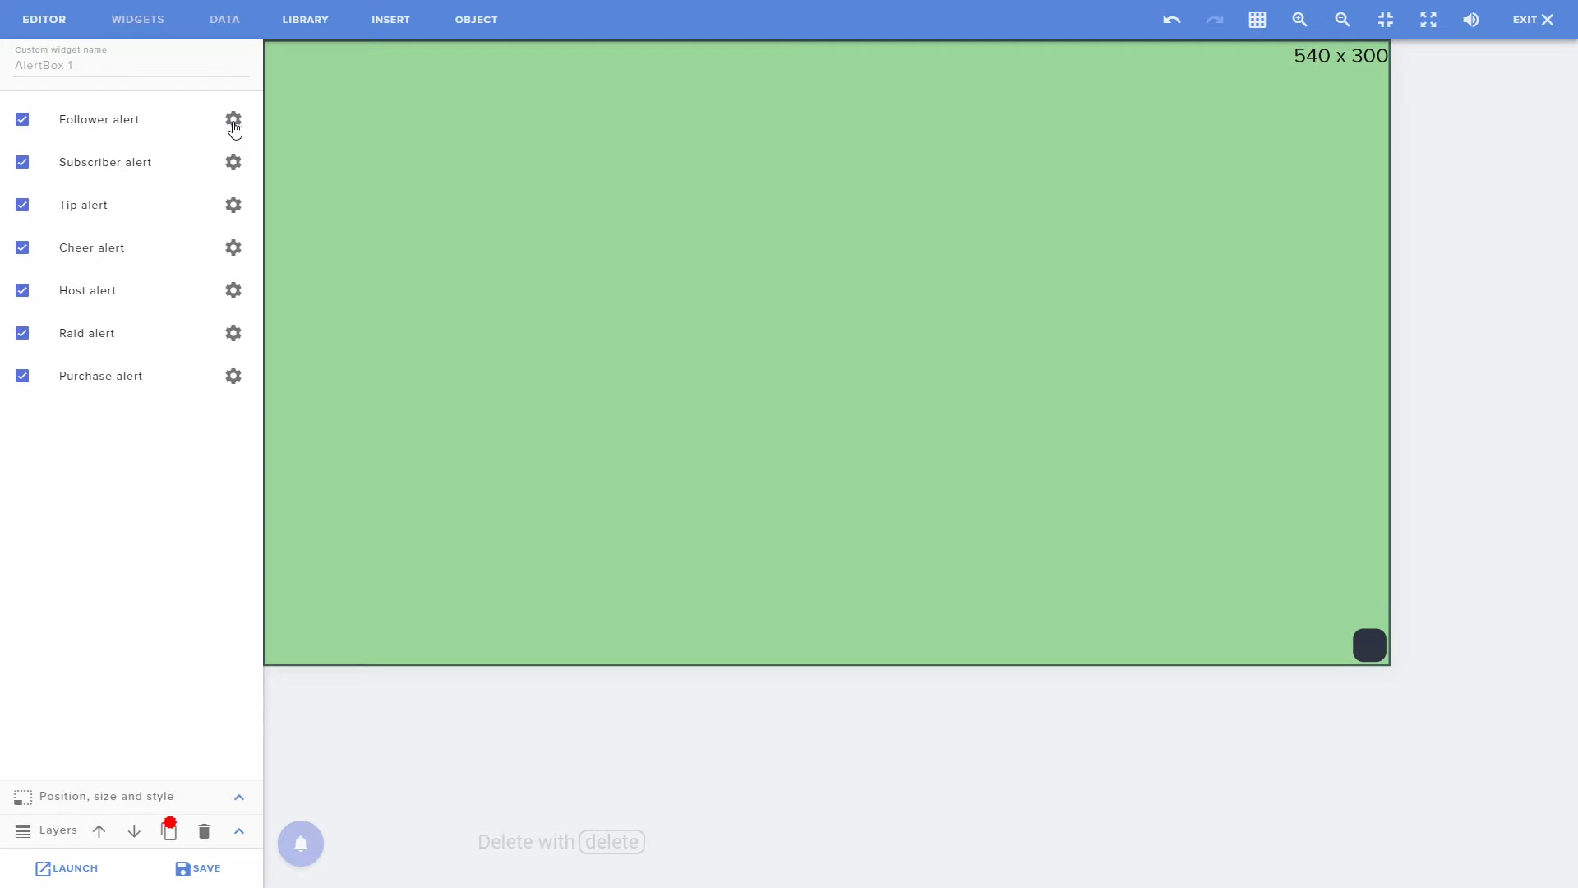
Replace the follower alert's video with the raccoon video listed before tom nook wave alert.webm and set the video volume to 0%
left_click(234, 123)
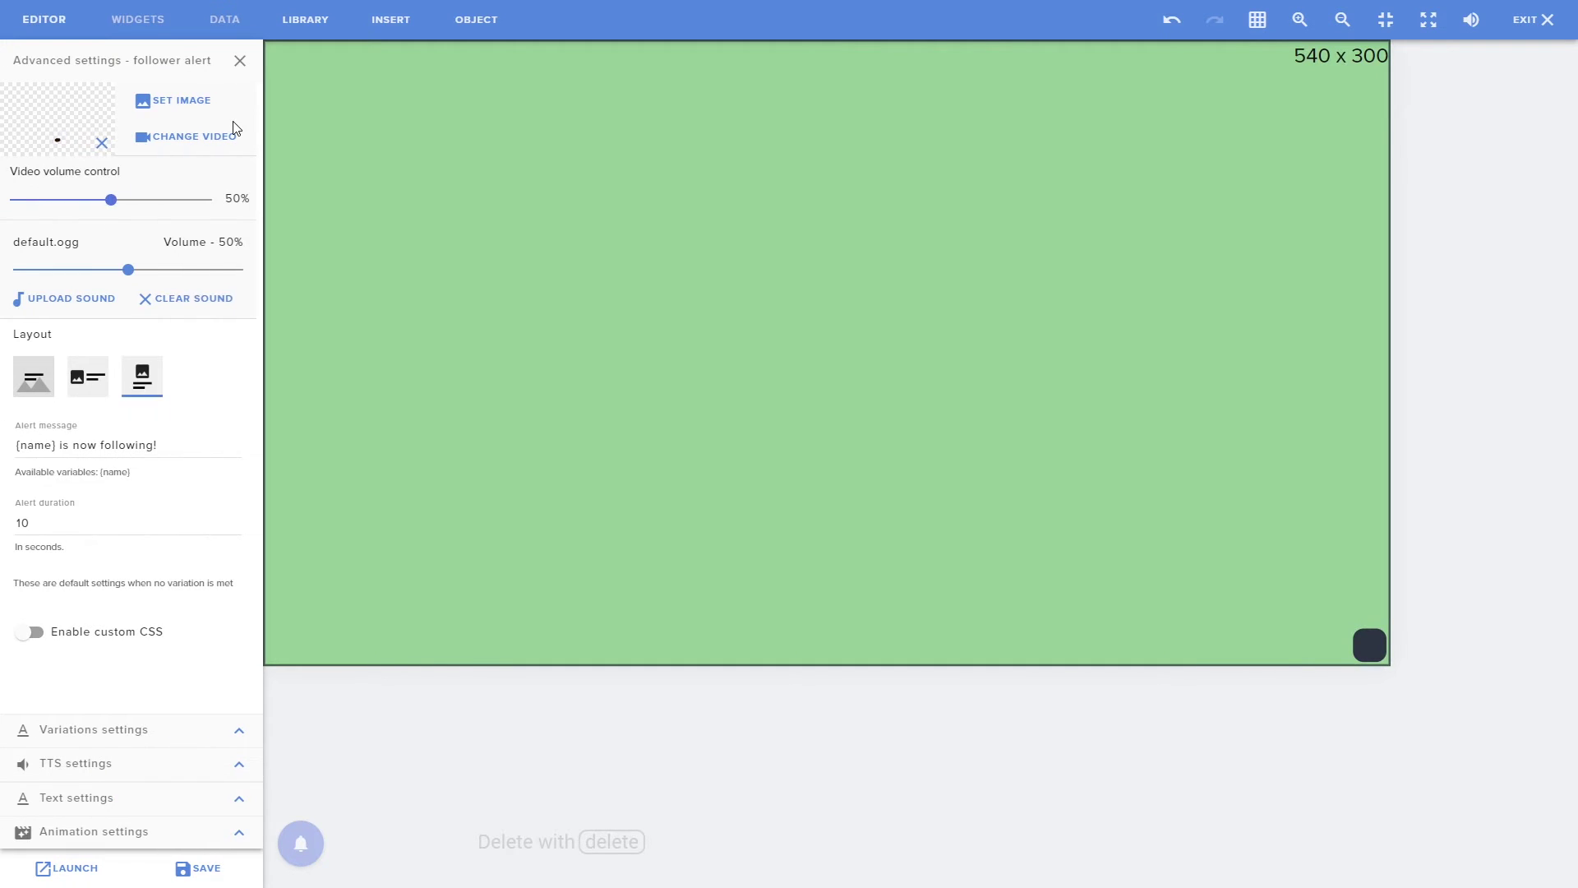
left_click(212, 137)
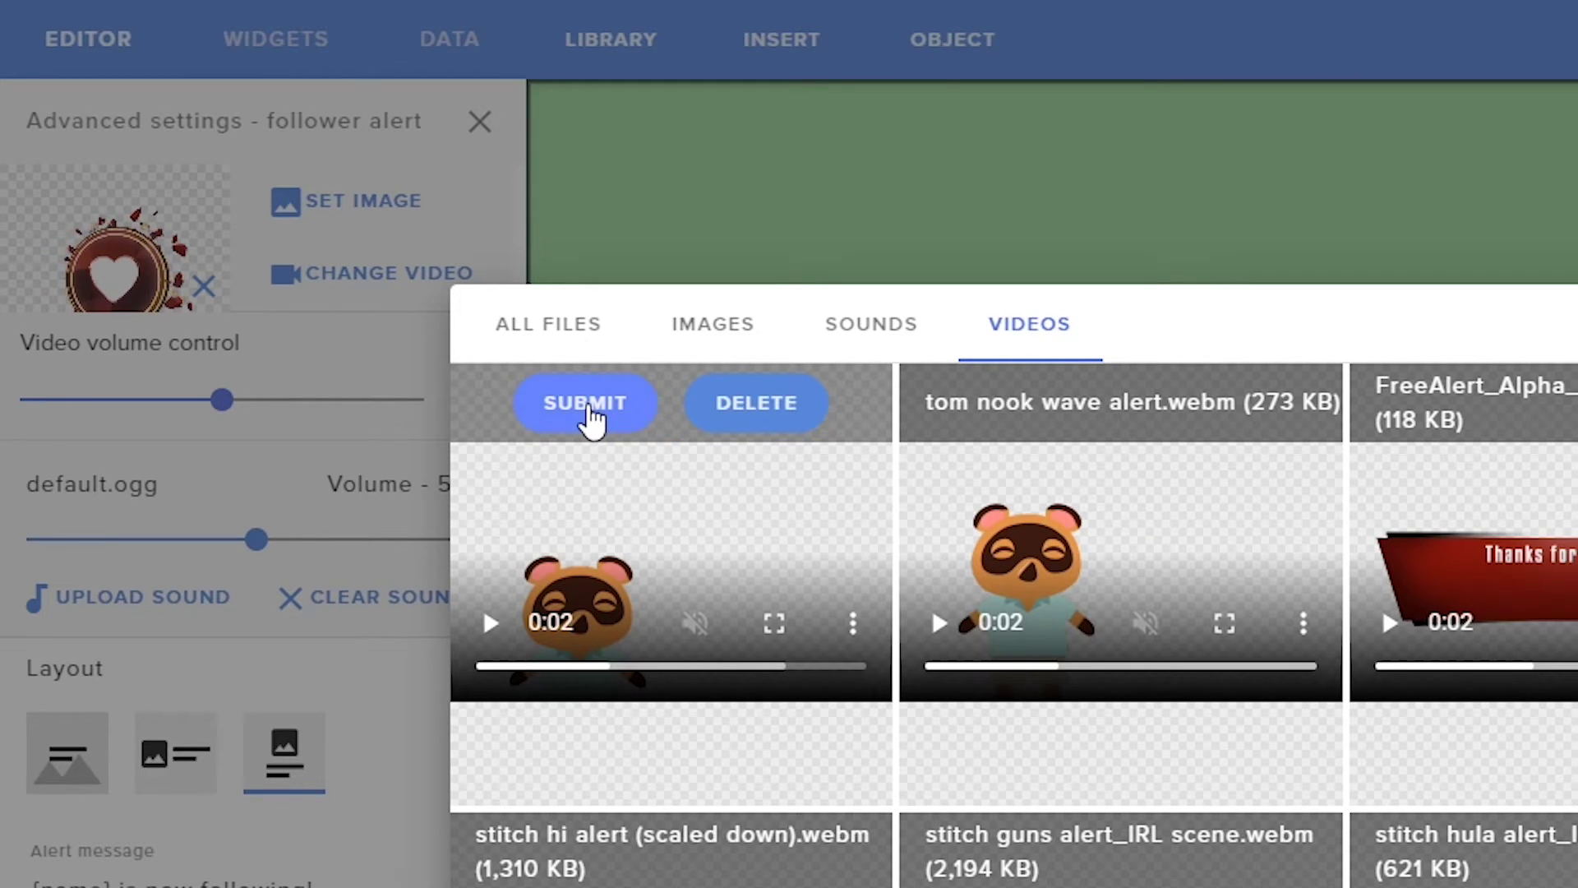
left_click(590, 420)
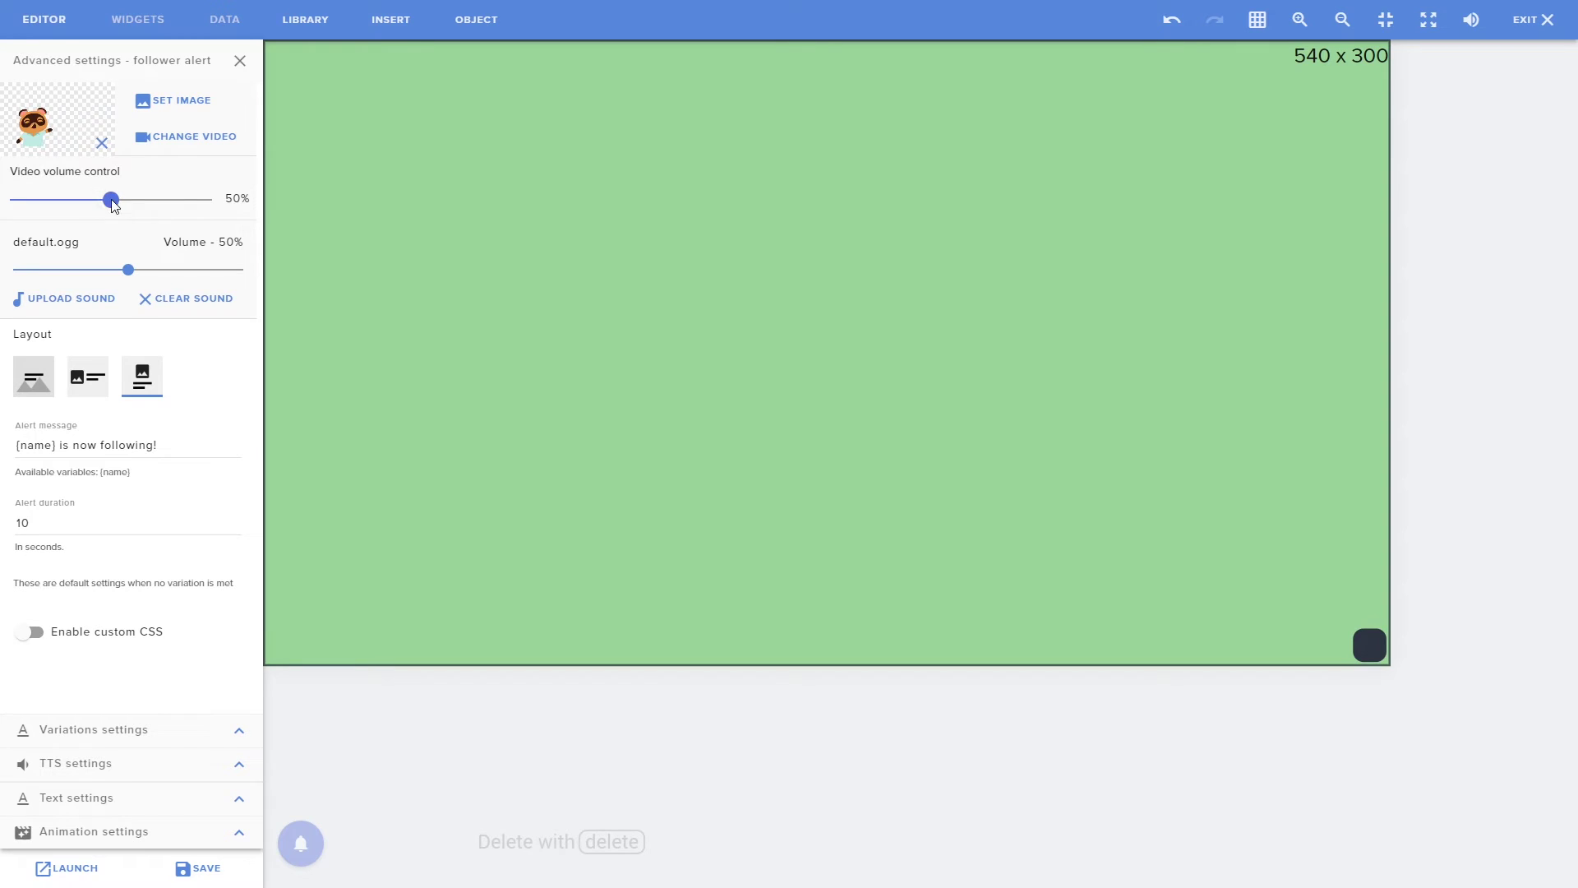
left_click_drag(222, 400, 108, 423)
left_click_drag(54, 211, 3, 210)
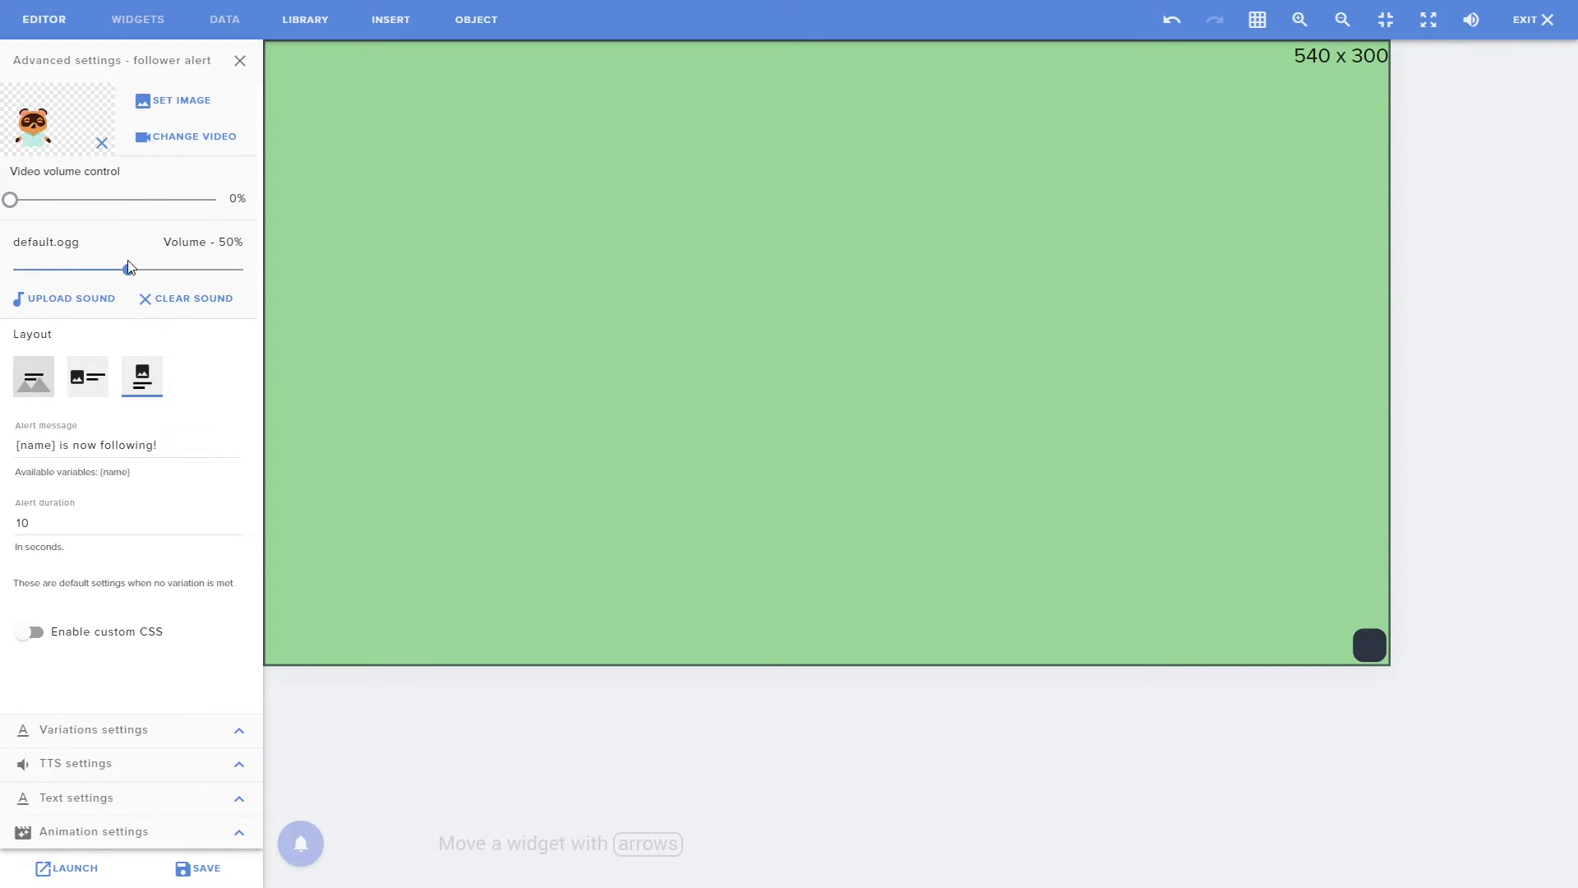
Set the follower alert's sound volume to 60% and use tom nook wave alert.mp3 as its sound
left_click_drag(128, 268, 155, 277)
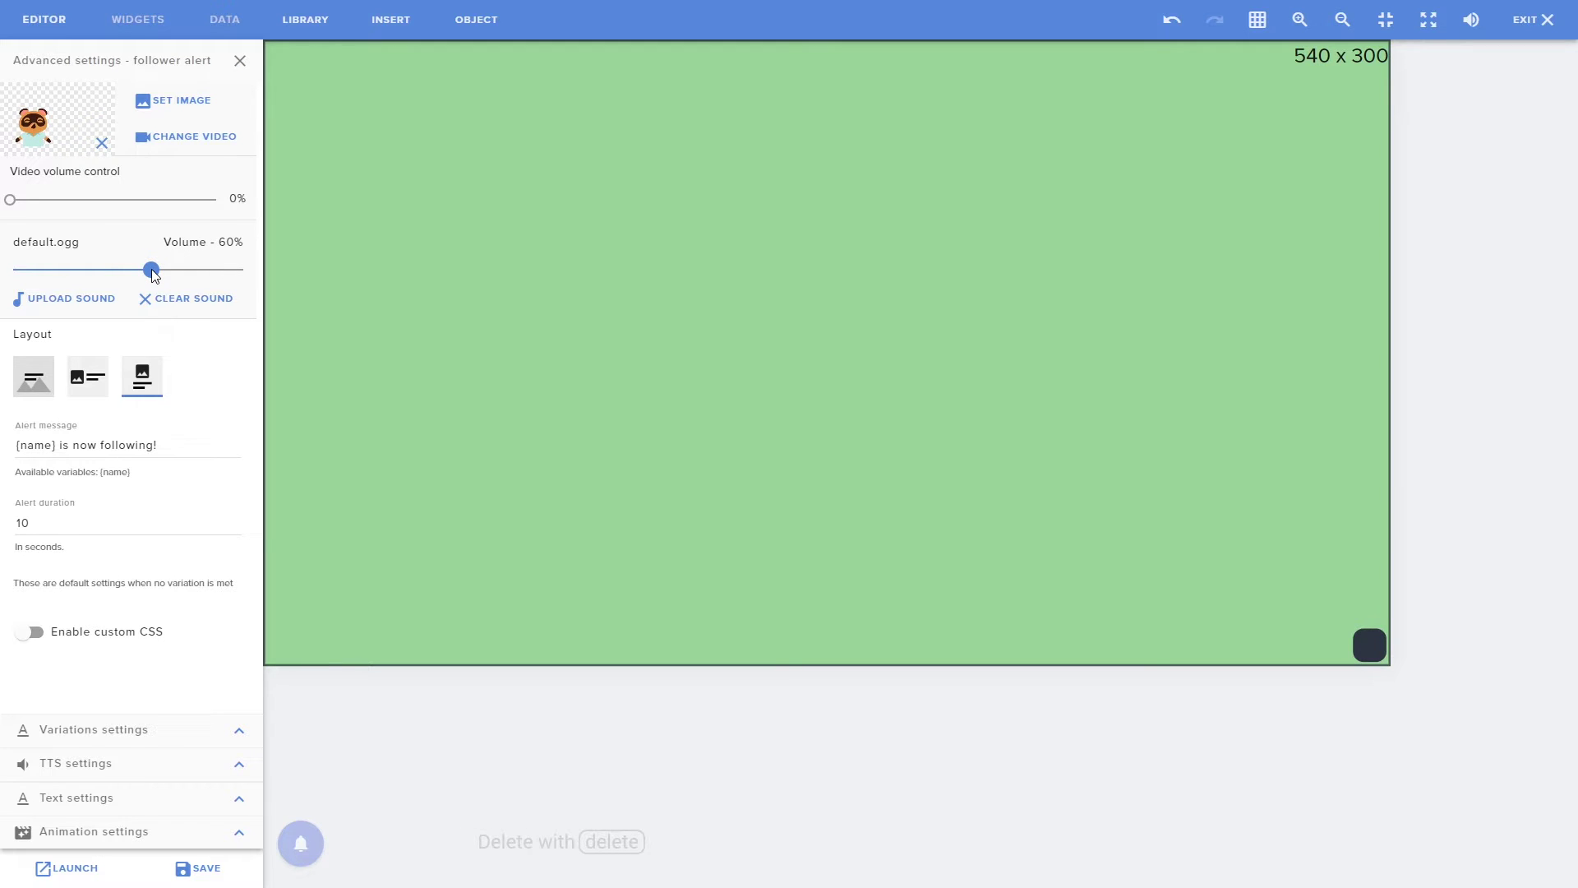
left_click(73, 301)
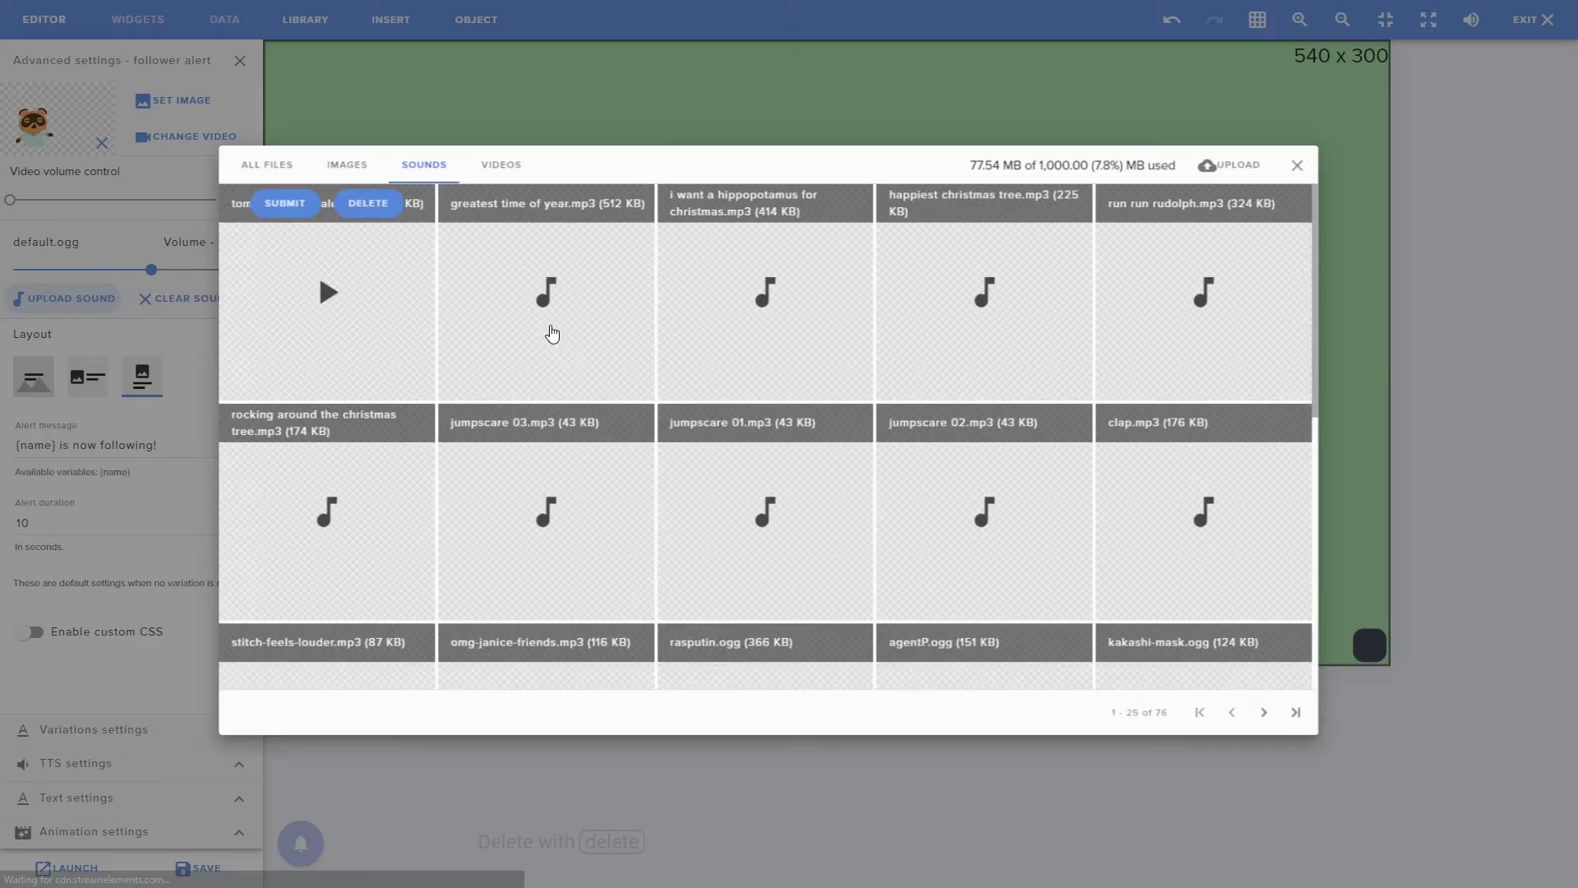
left_click(600, 411)
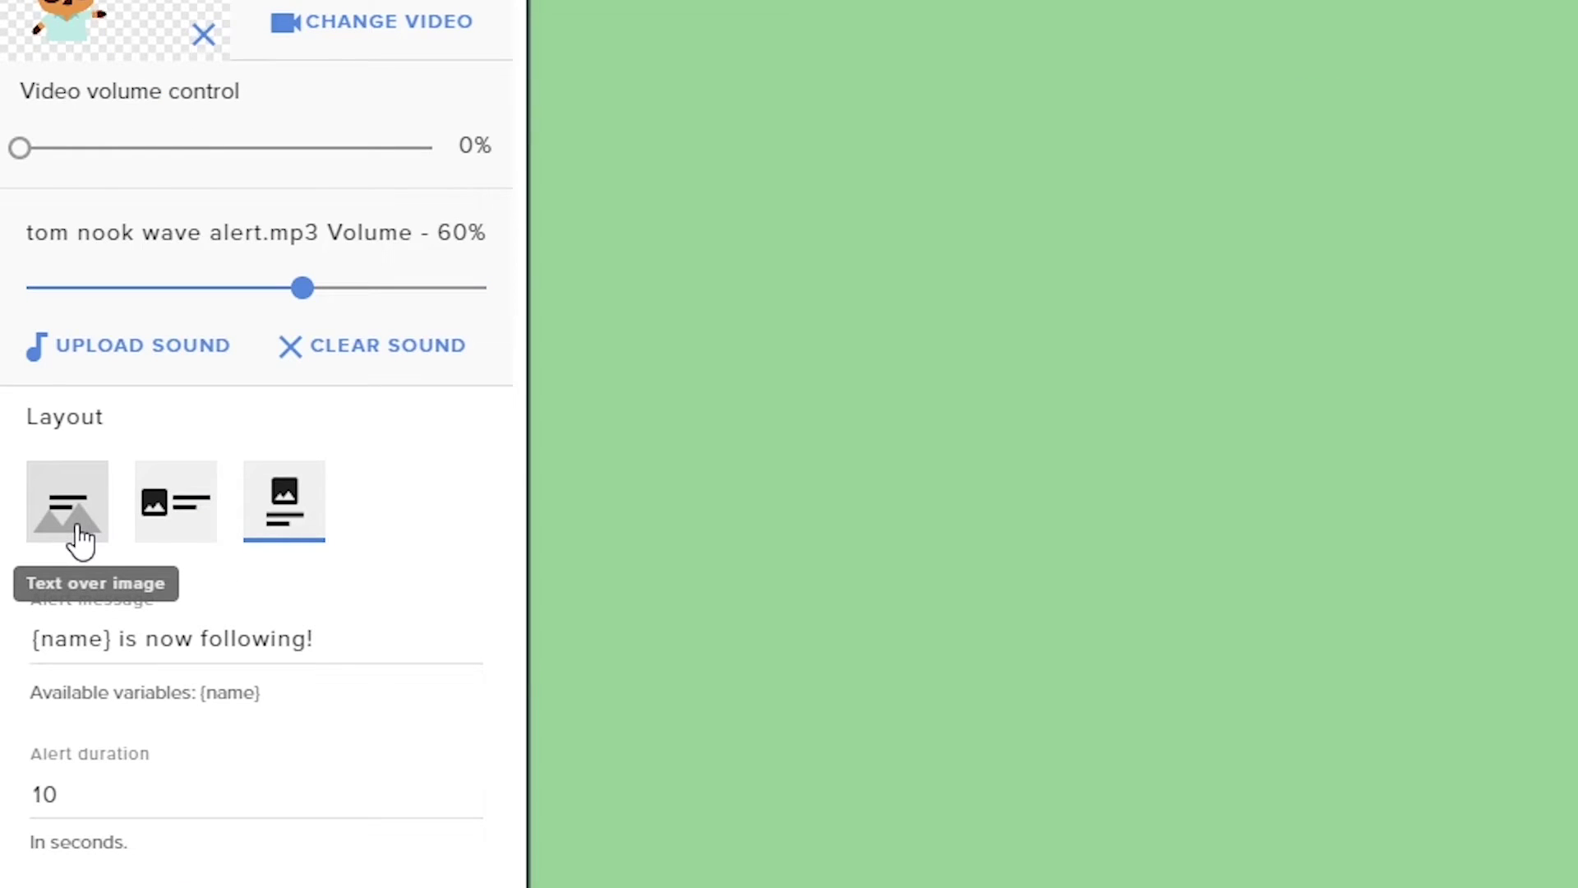
Set the follower alert's layout to text over image and its message to "Welcome," with "{name}!" on a second line
left_click(81, 539)
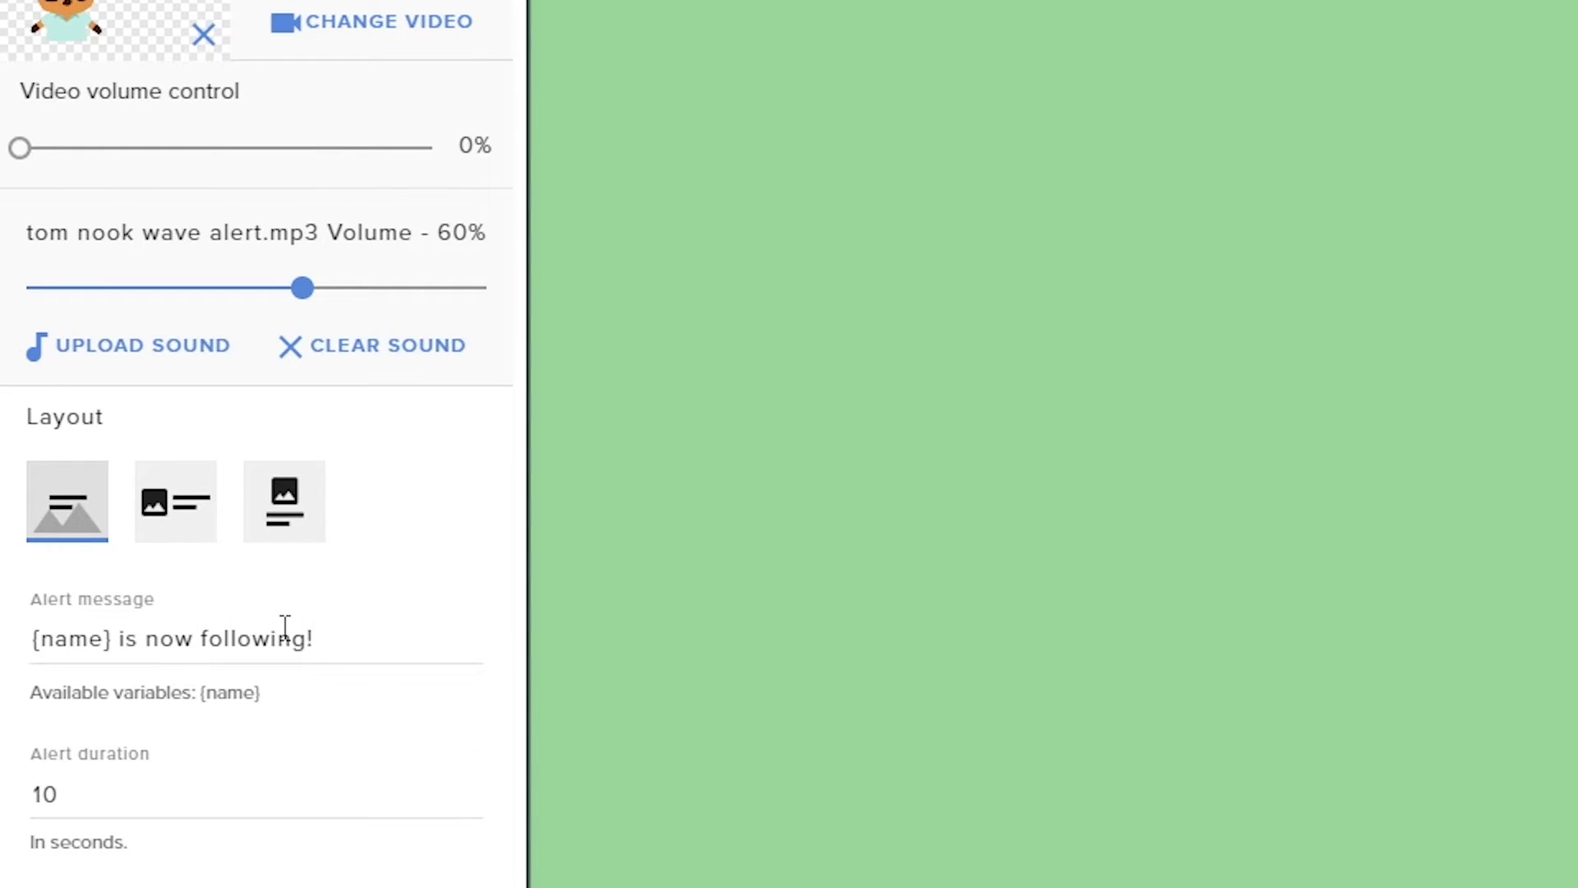
scroll(282, 625, "down", 2)
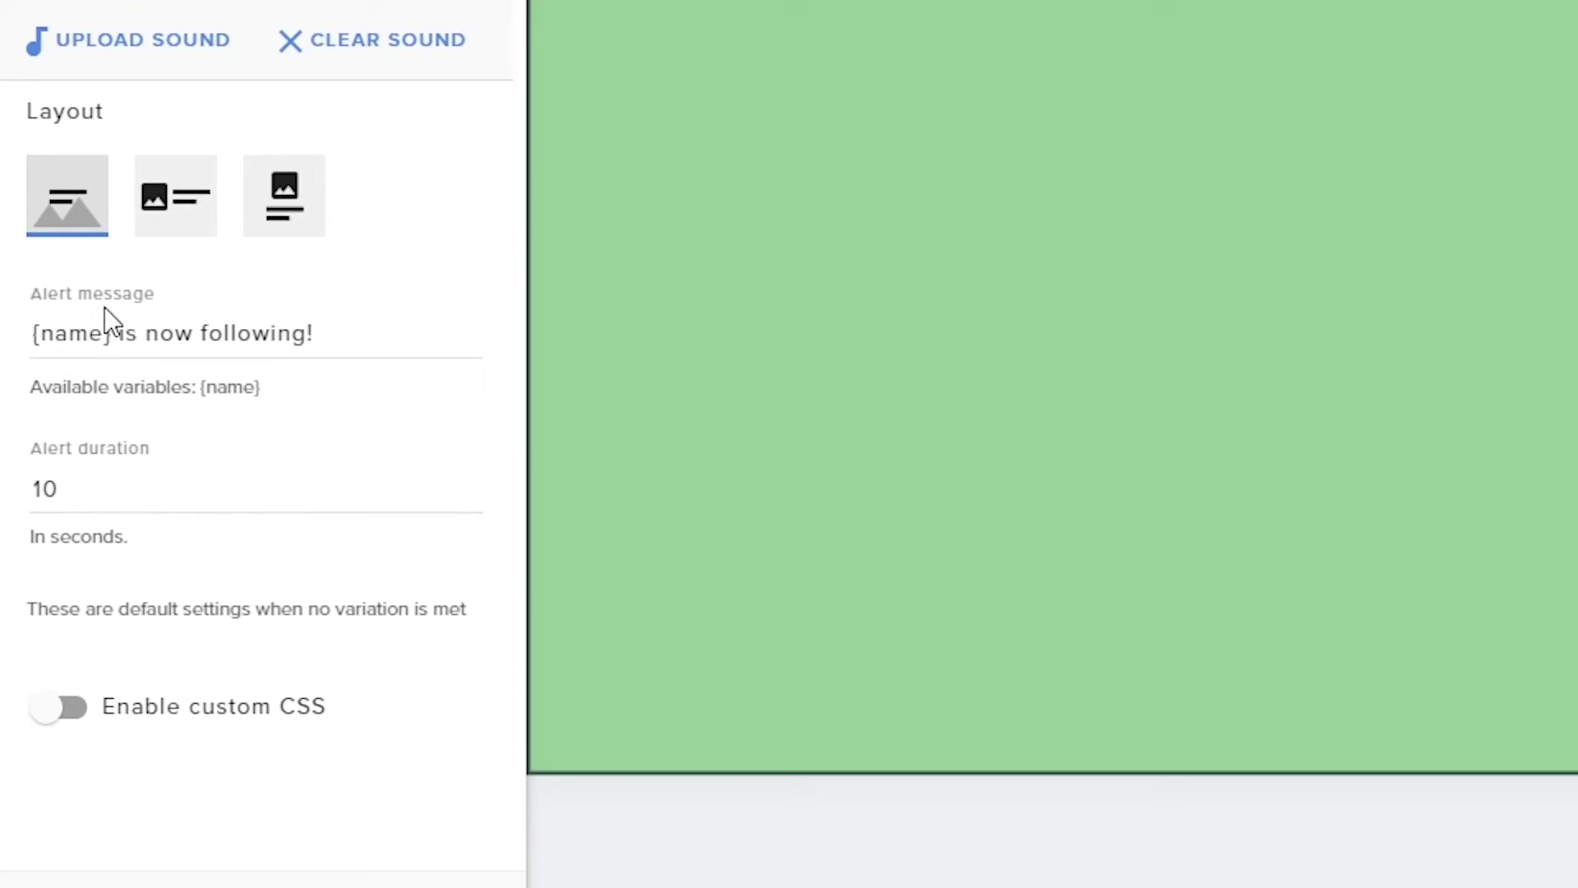
left_click_drag(125, 255, 304, 258)
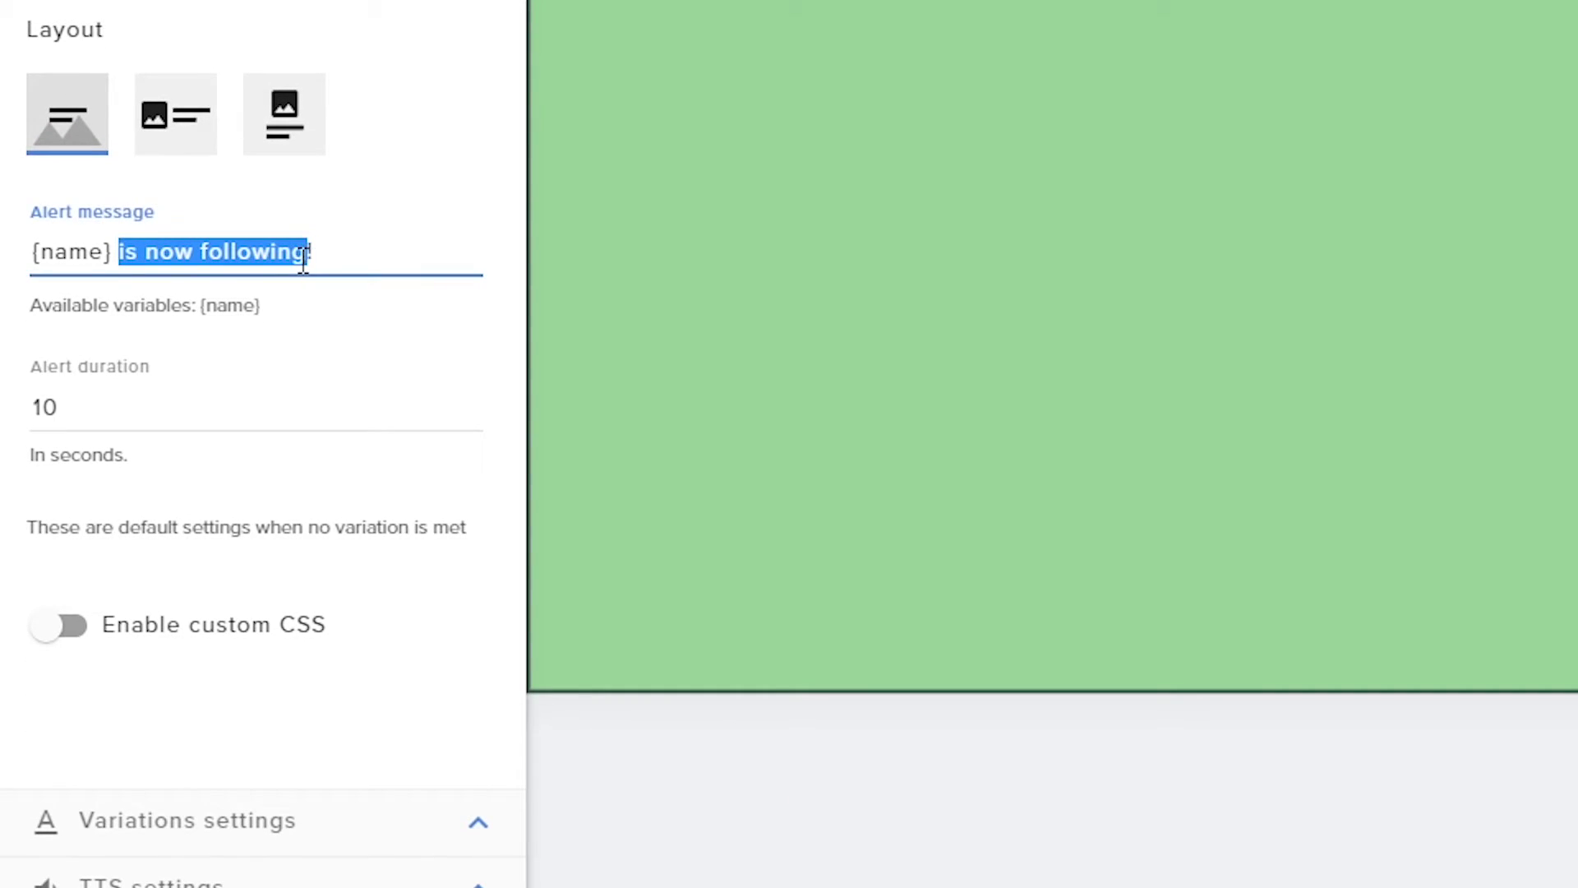
key("BackSpace")
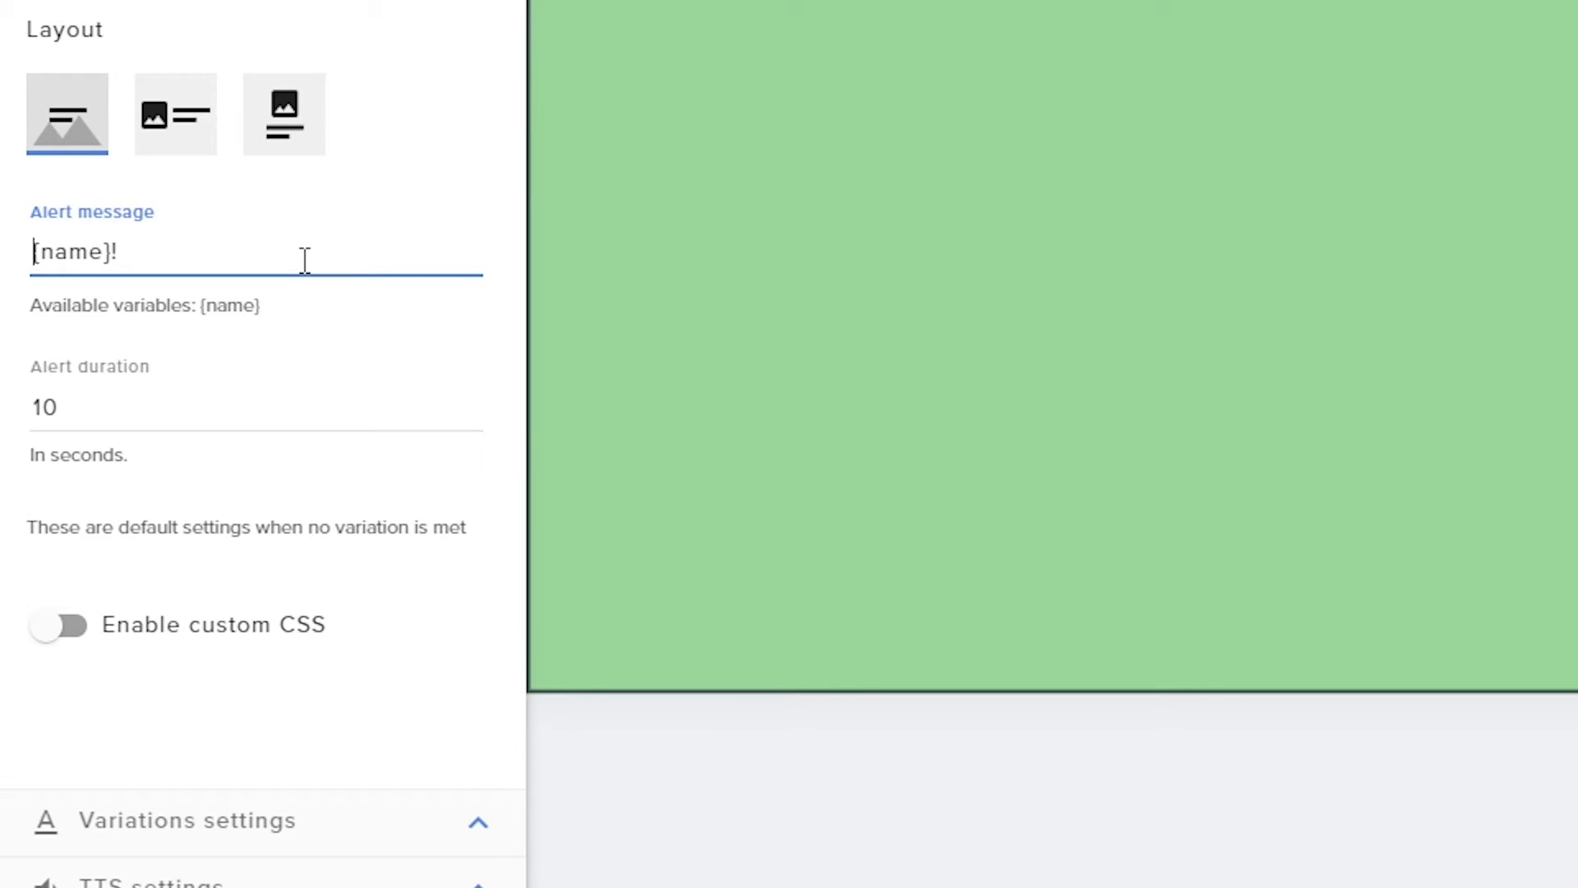
type("Welcome,")
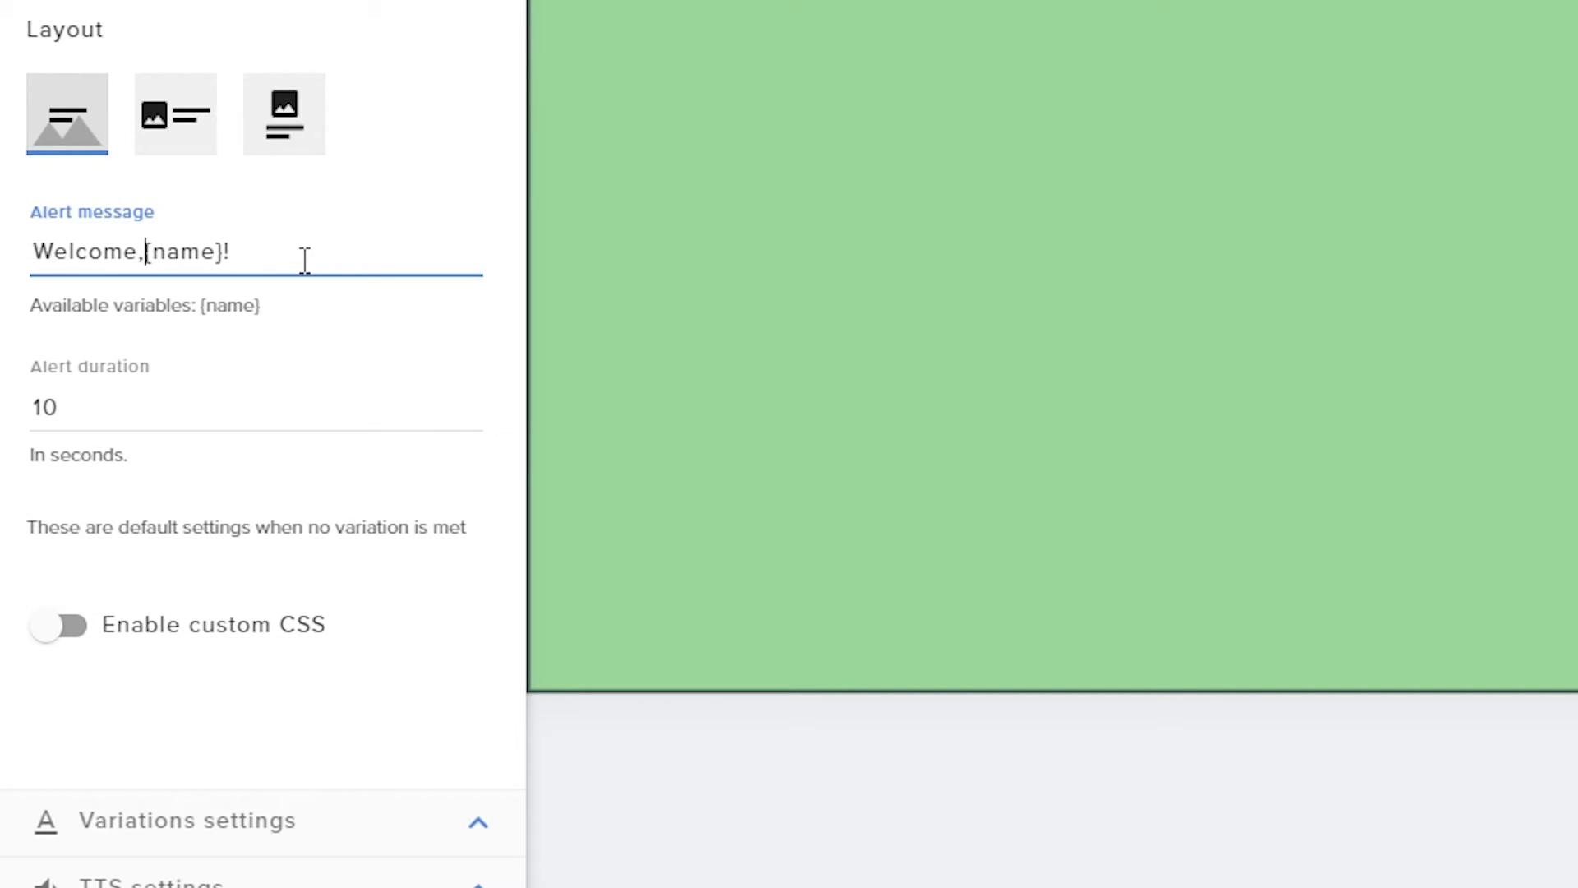
key("Return")
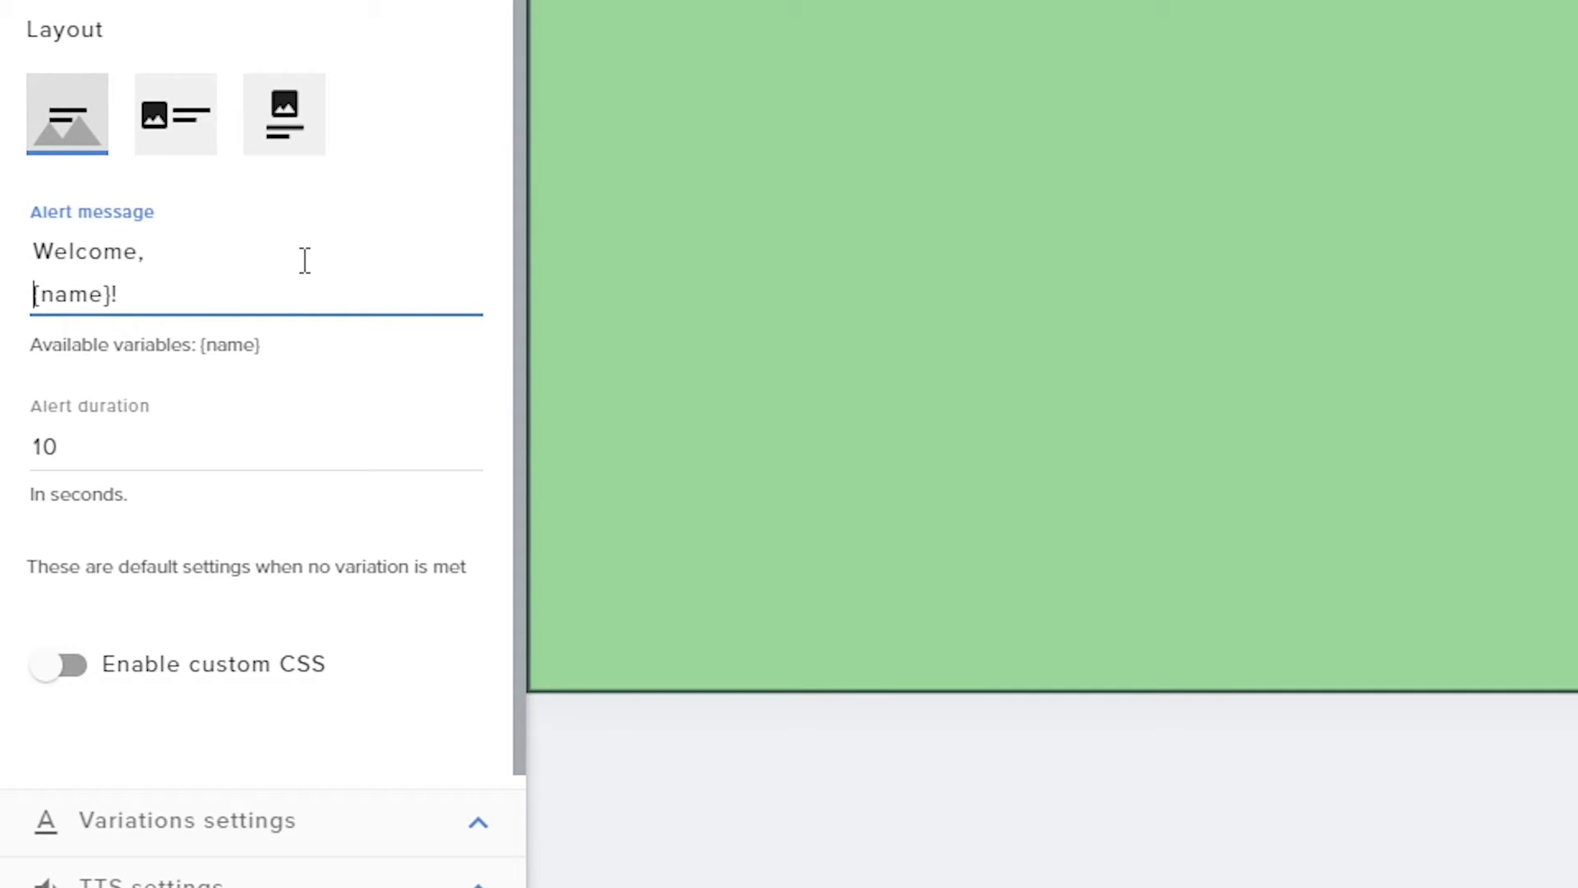
left_click_drag(113, 296, 18, 297)
left_click(132, 297)
left_click_drag(516, 393, 517, 464)
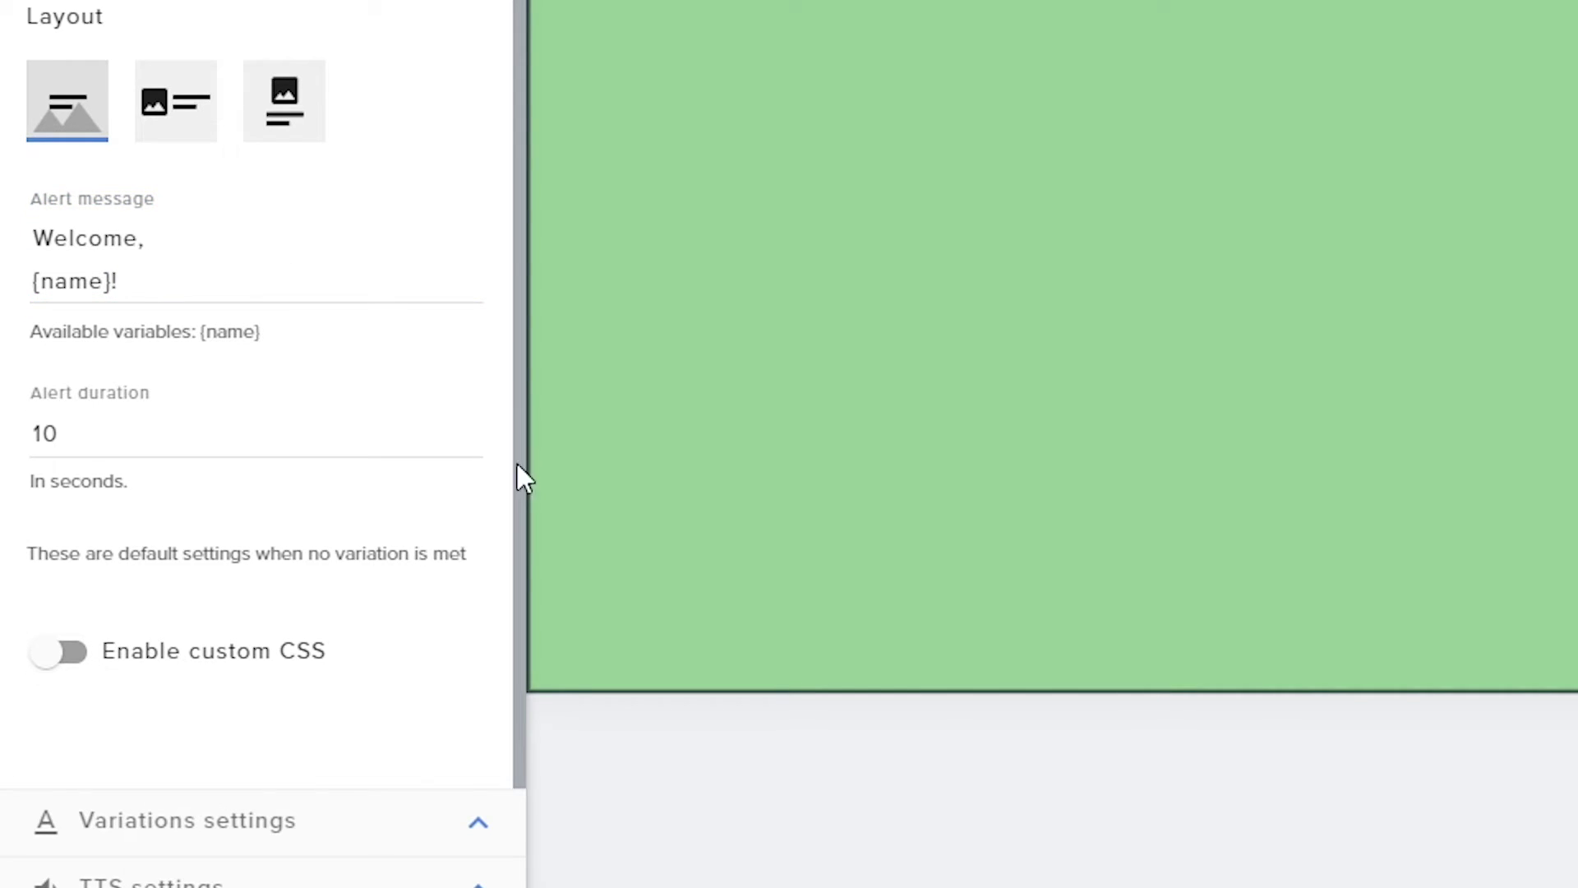
left_click(134, 281)
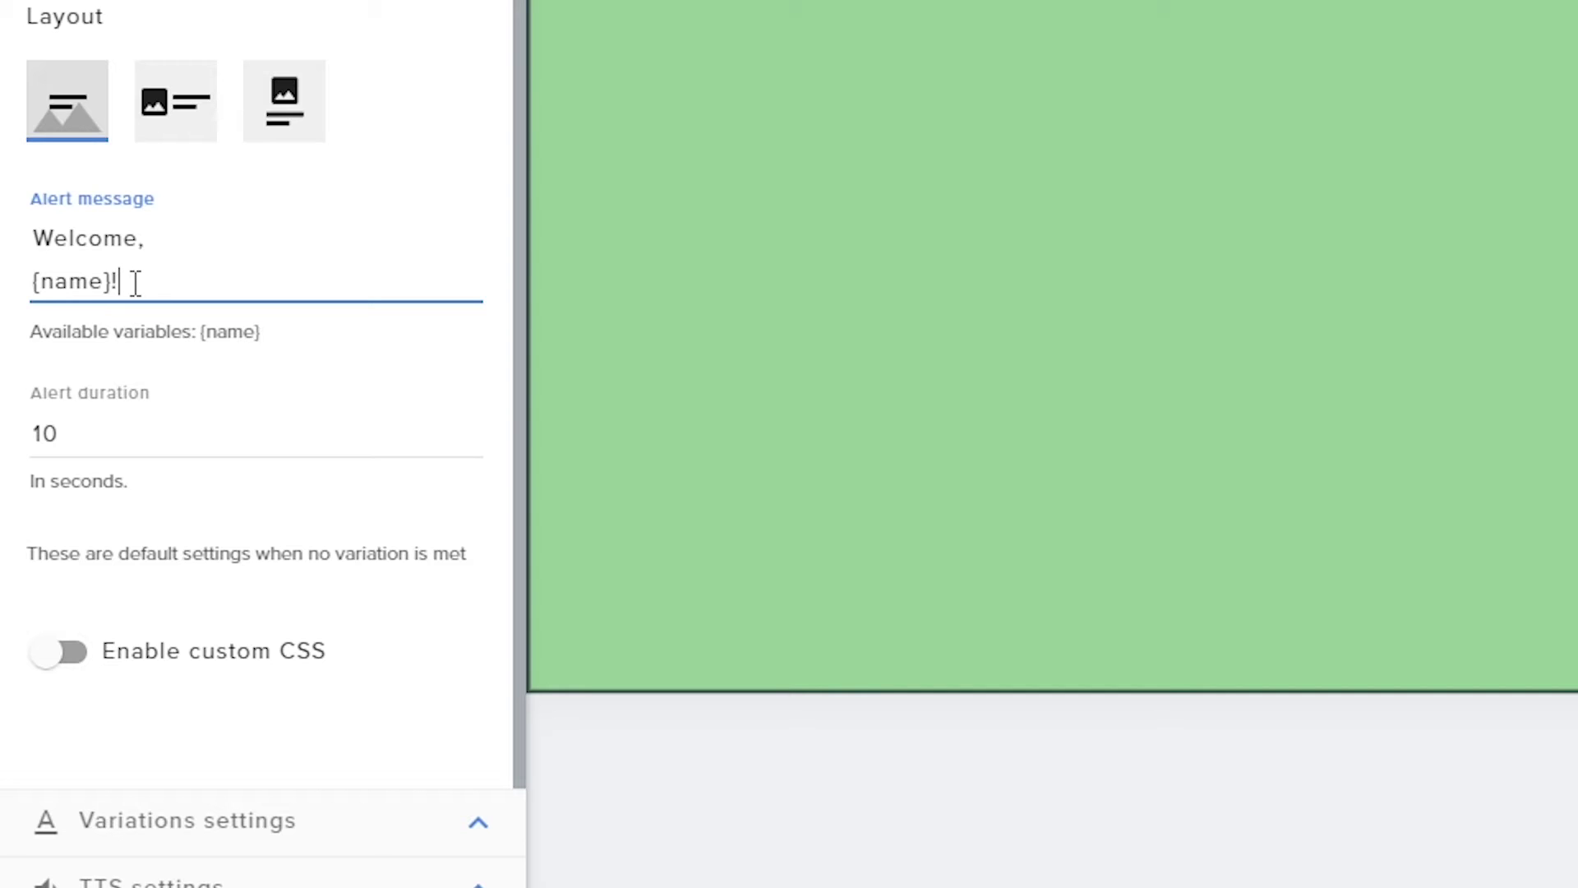
Set the follower alert's duration to 6 seconds
left_click_drag(63, 435, 31, 434)
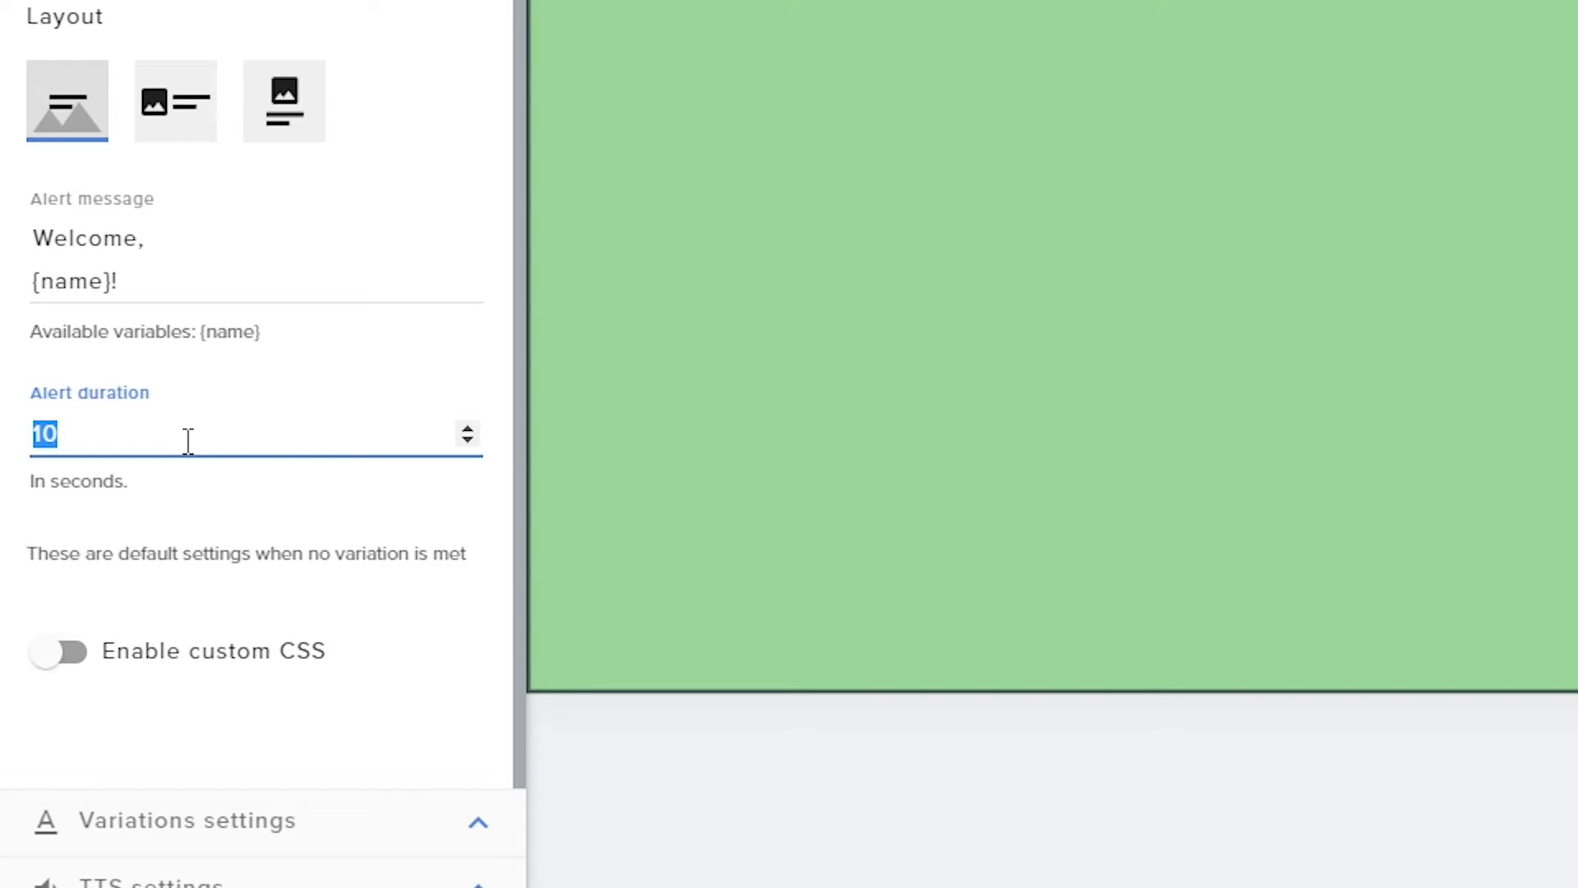
type("6")
left_click(460, 745)
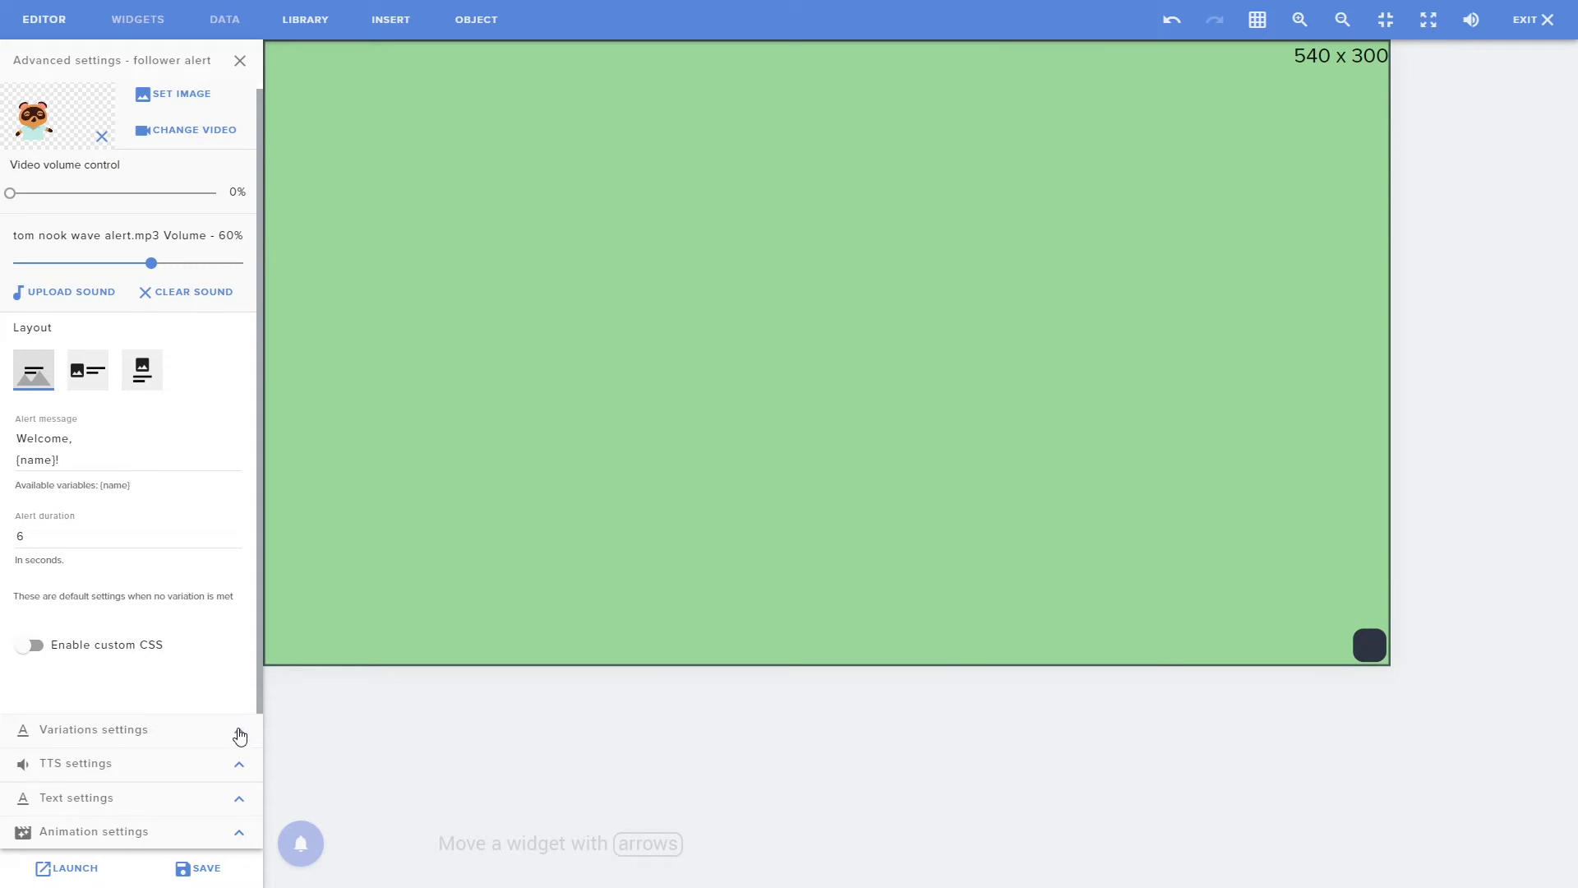
Change the follower alert text's font to Impact, keeping it centred
left_click(239, 798)
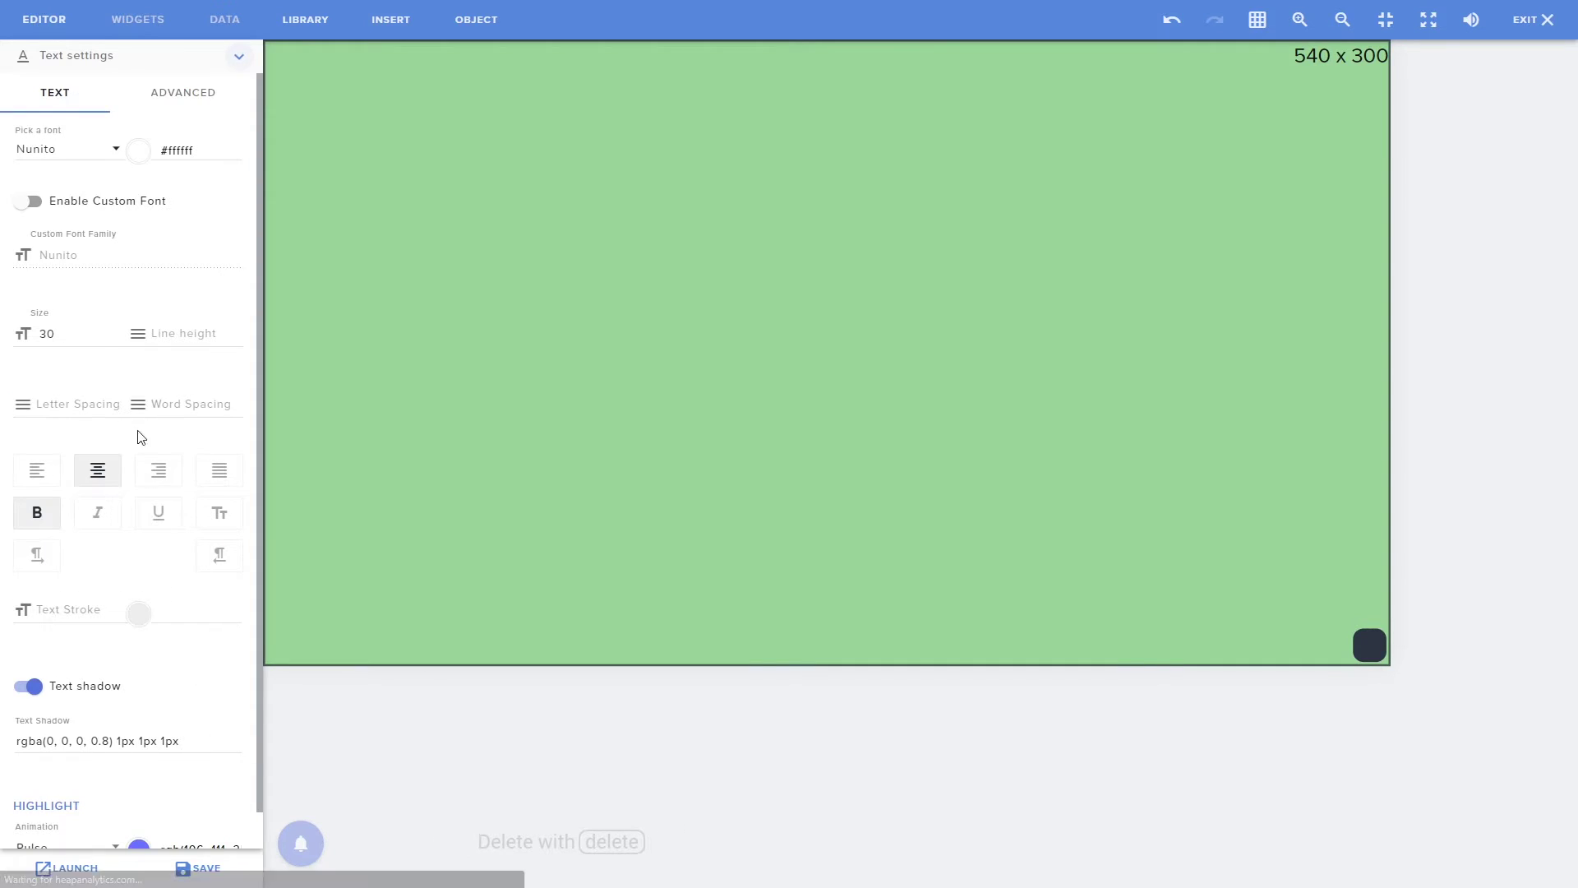
left_click(109, 149)
type("impact")
left_click(61, 209)
scroll(79, 376, "down", 1)
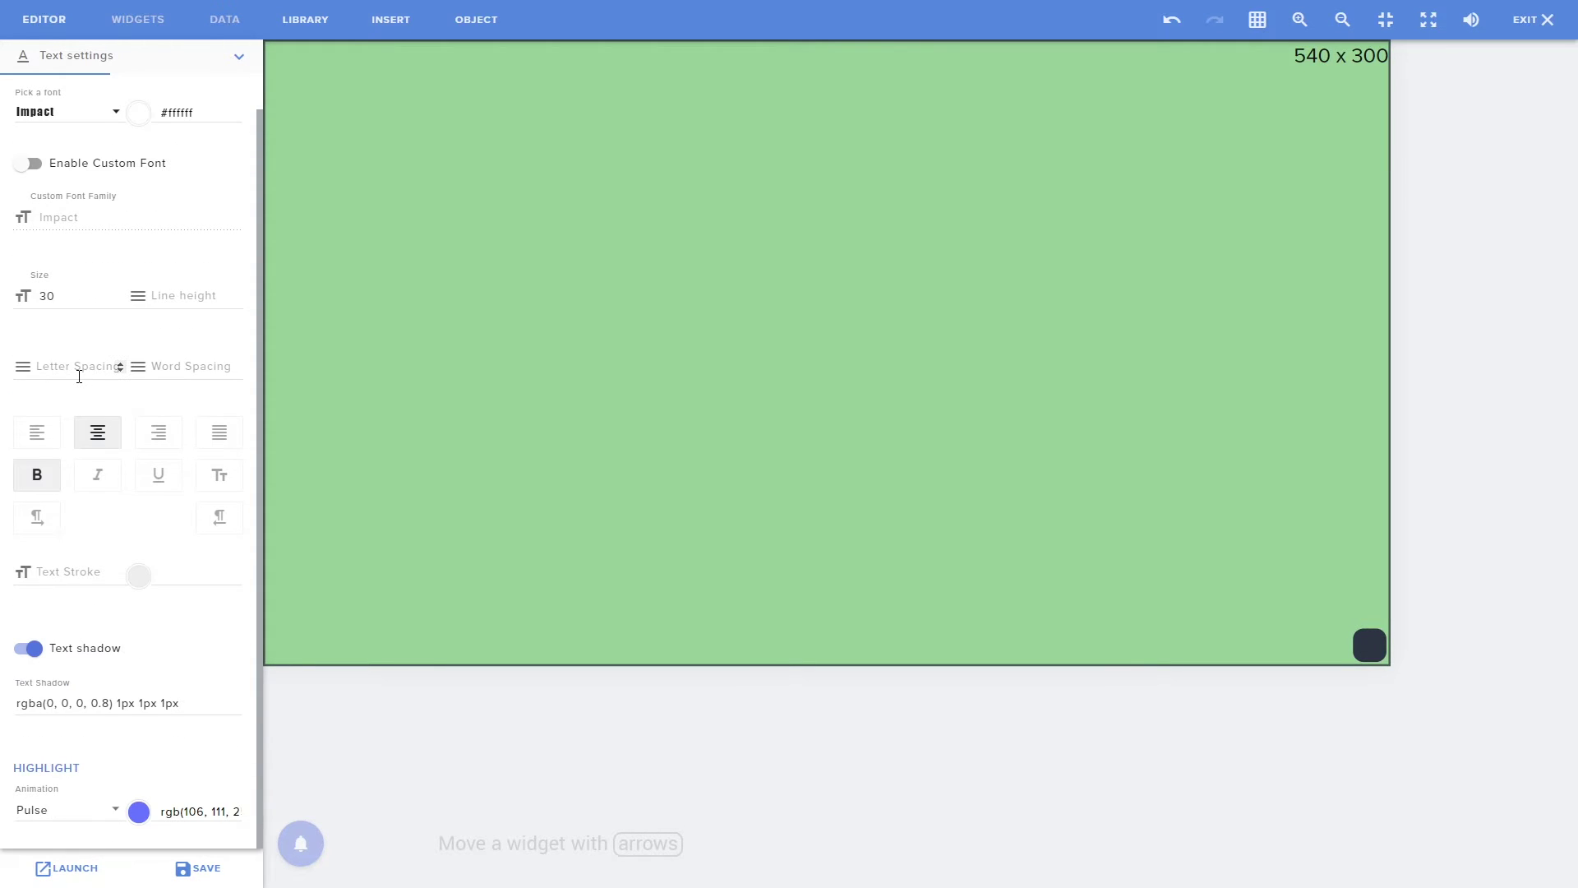
left_click(101, 447)
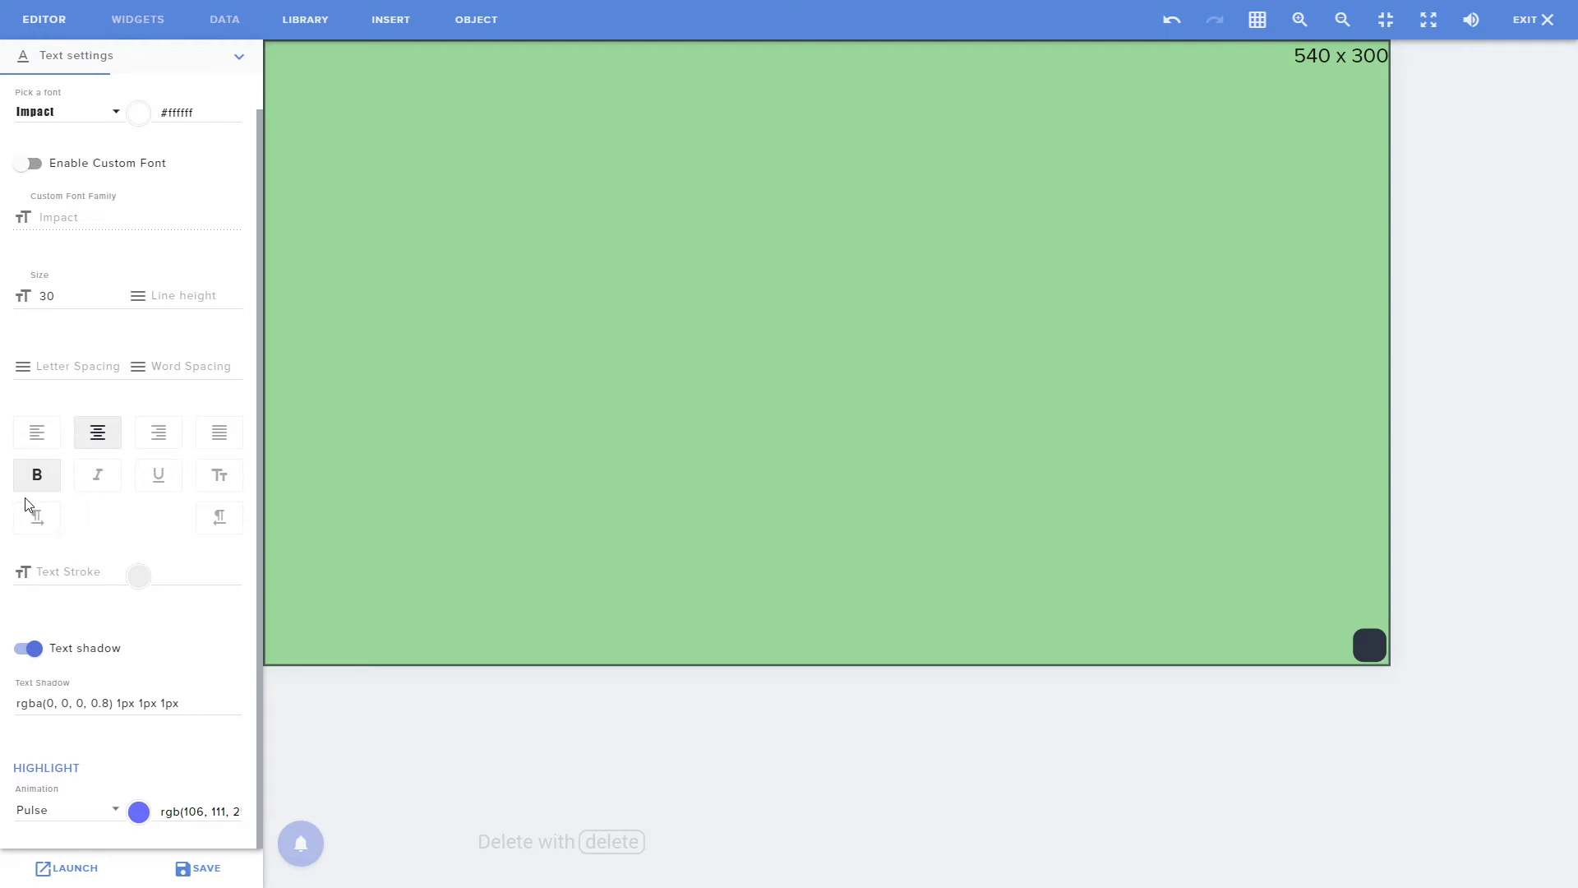
Make the alert text's shadow fully opaque by setting it to rgba(0, 0, 0, 1) 1px 1px 1px
double_click(98, 703)
type("1")
left_click(222, 695)
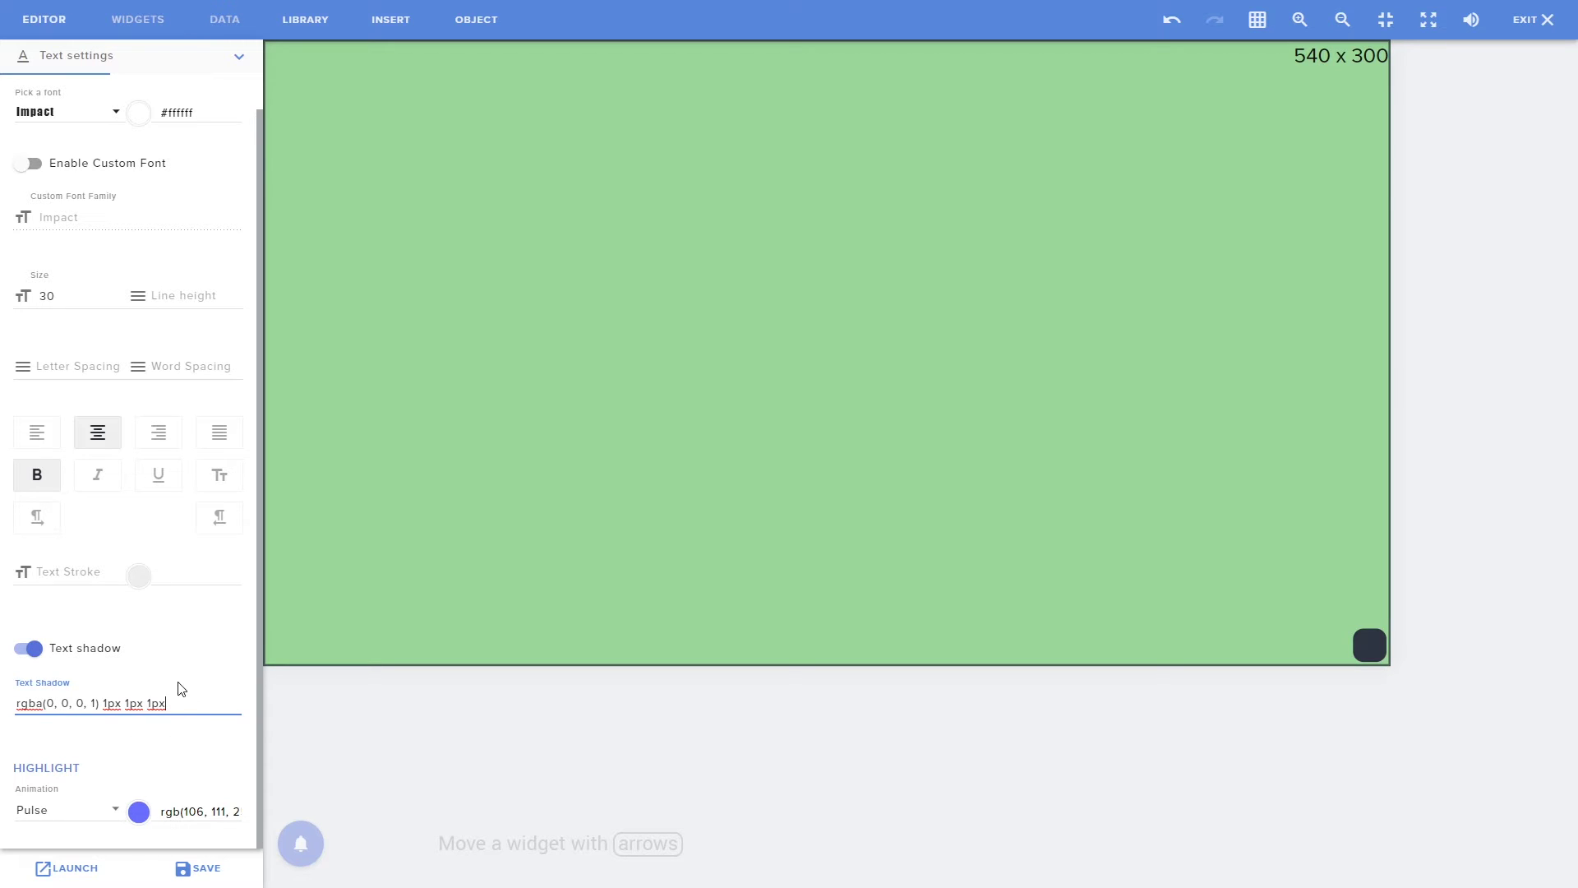
left_click(159, 748)
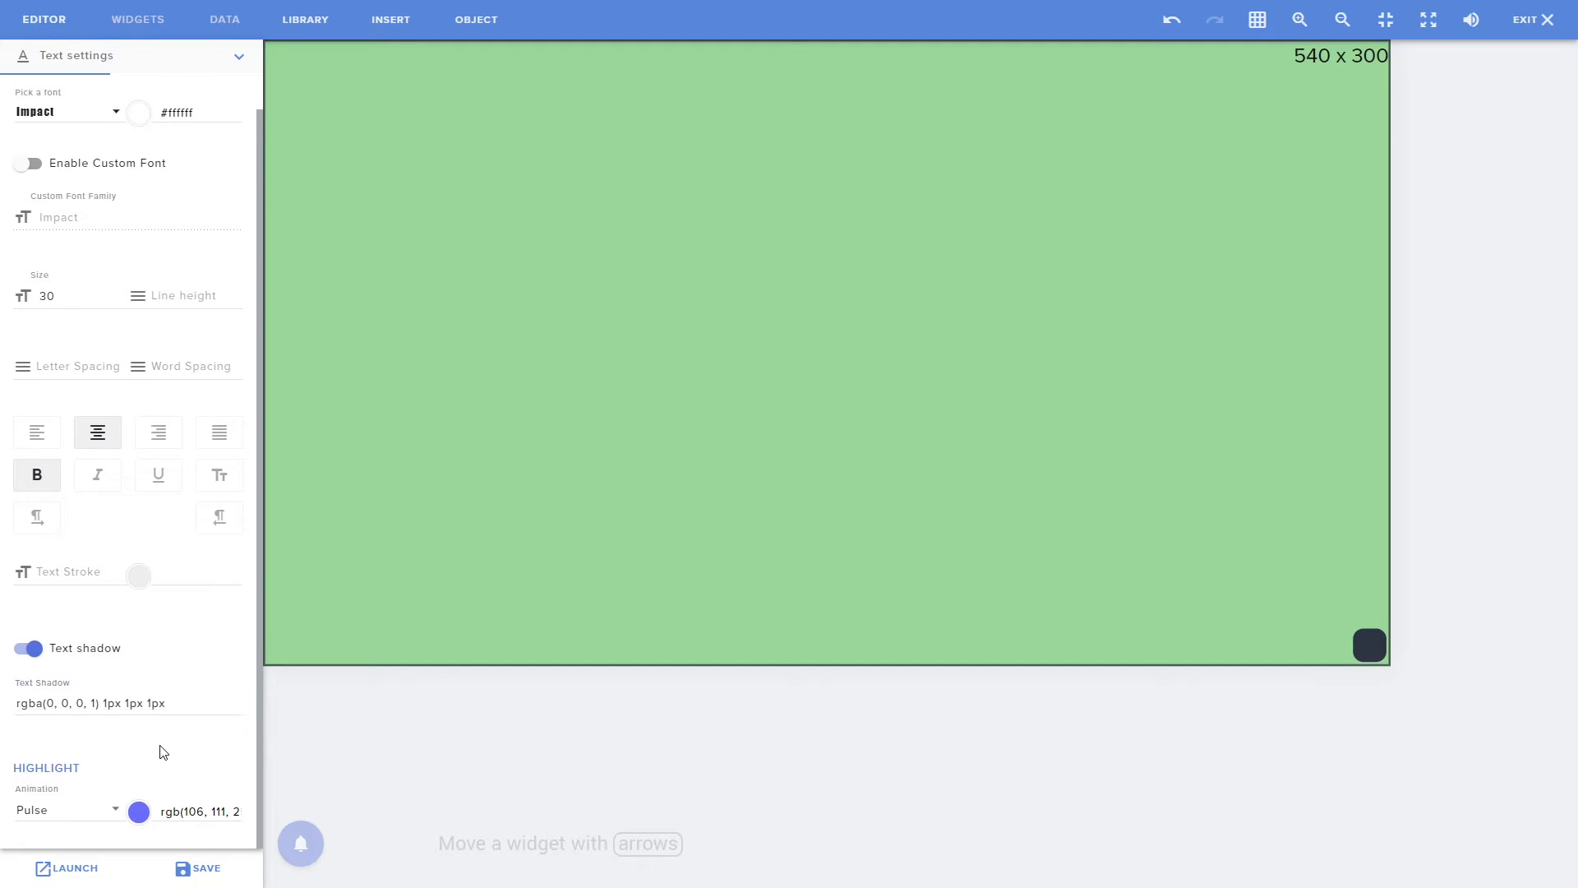
Set the alert text's highlight animation to None and its highlight color to white
left_click(75, 813)
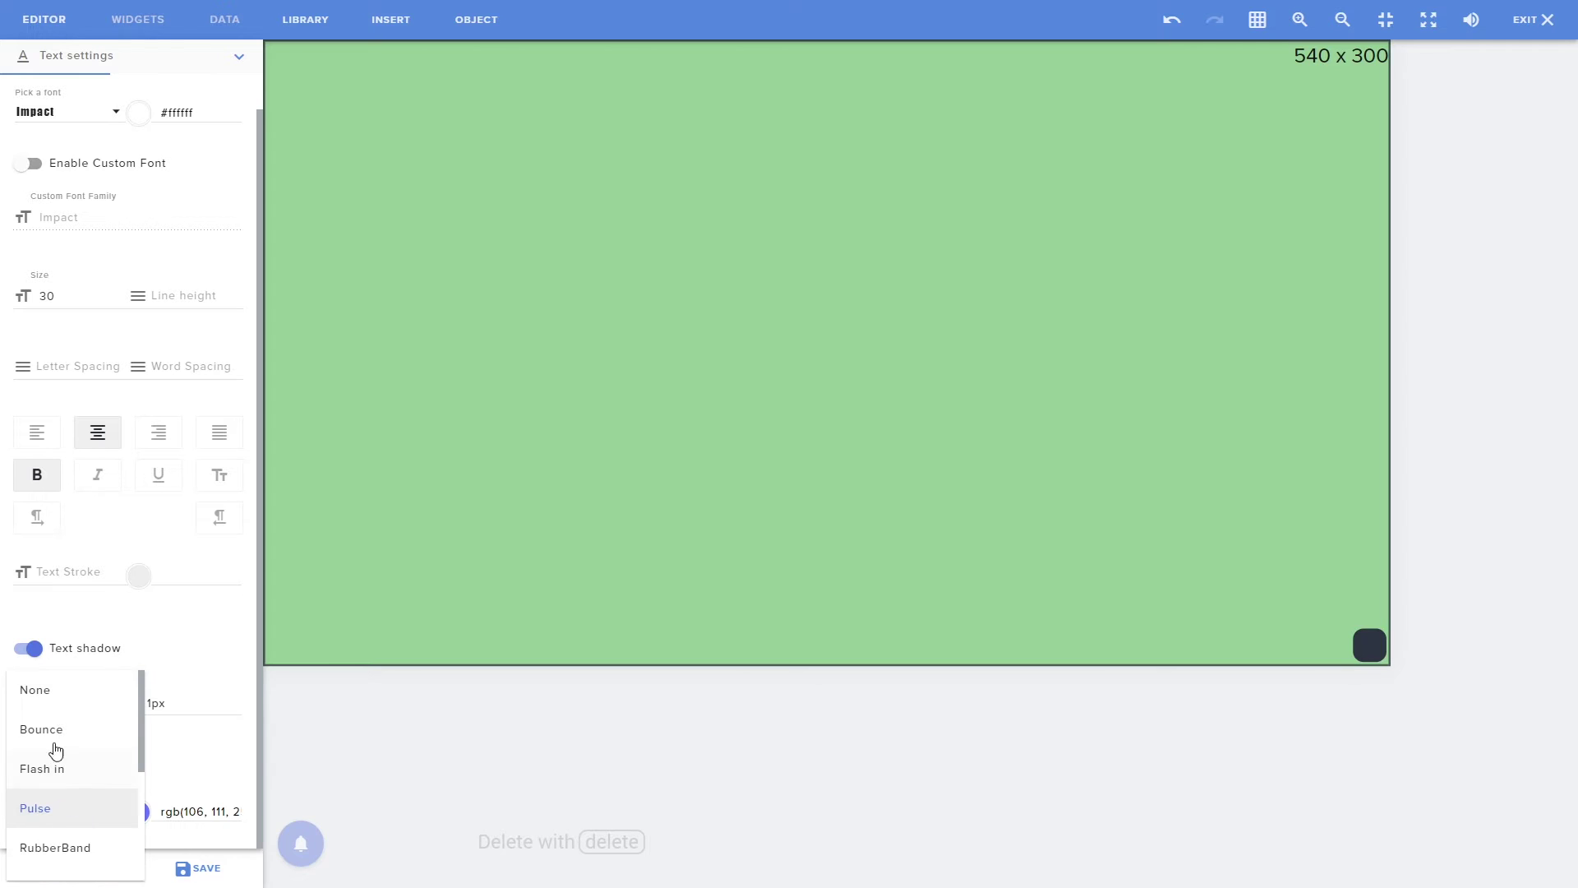
left_click(70, 698)
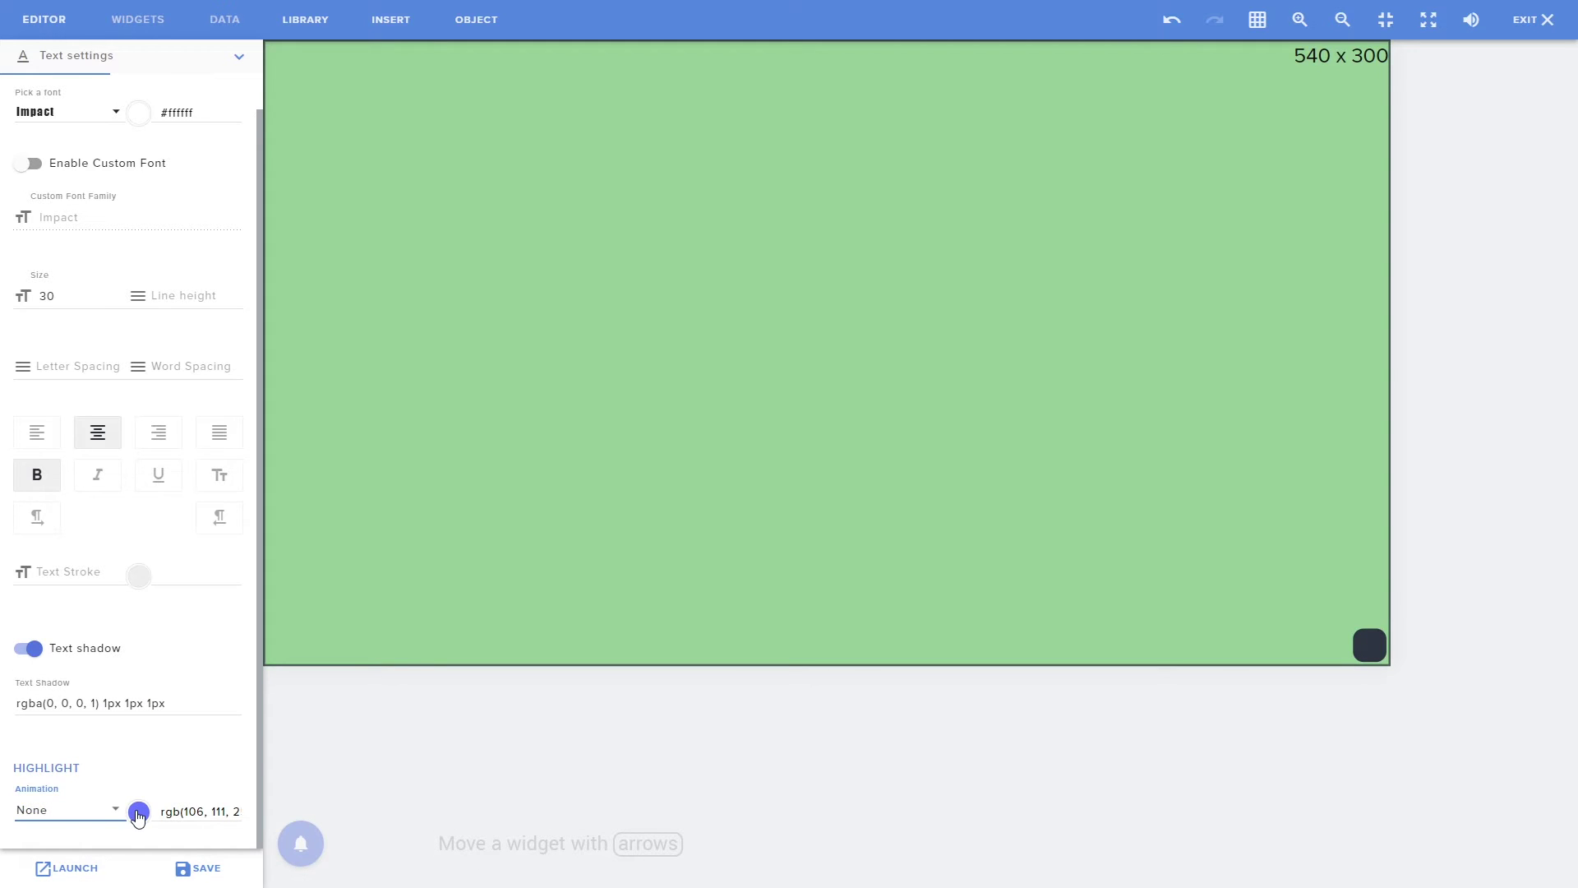
left_click(138, 813)
left_click_drag(95, 824, 60, 785)
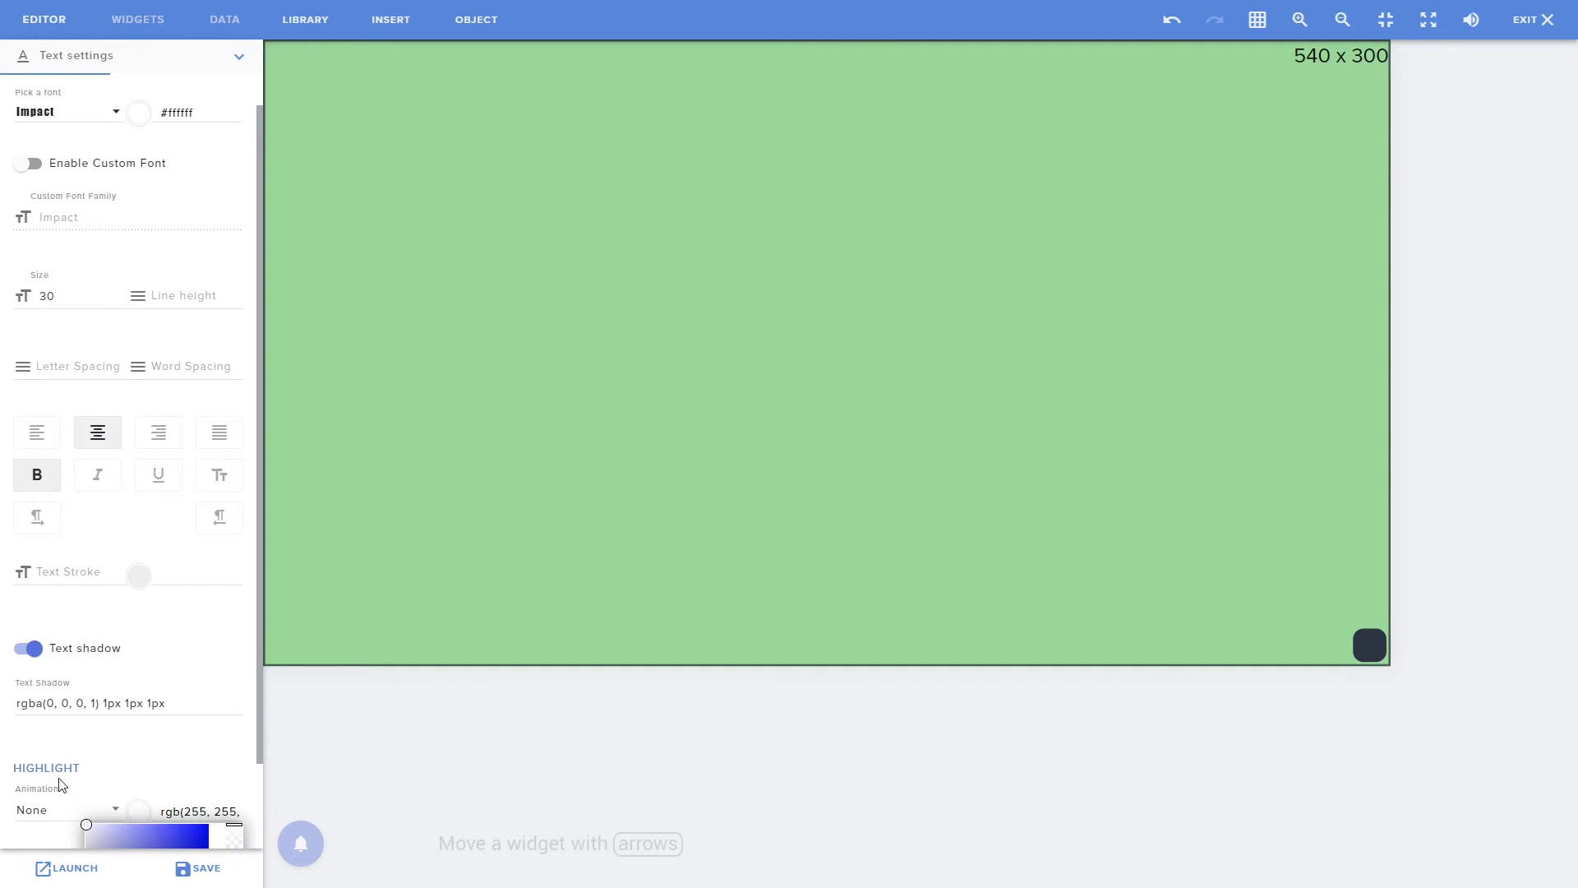
left_click(155, 748)
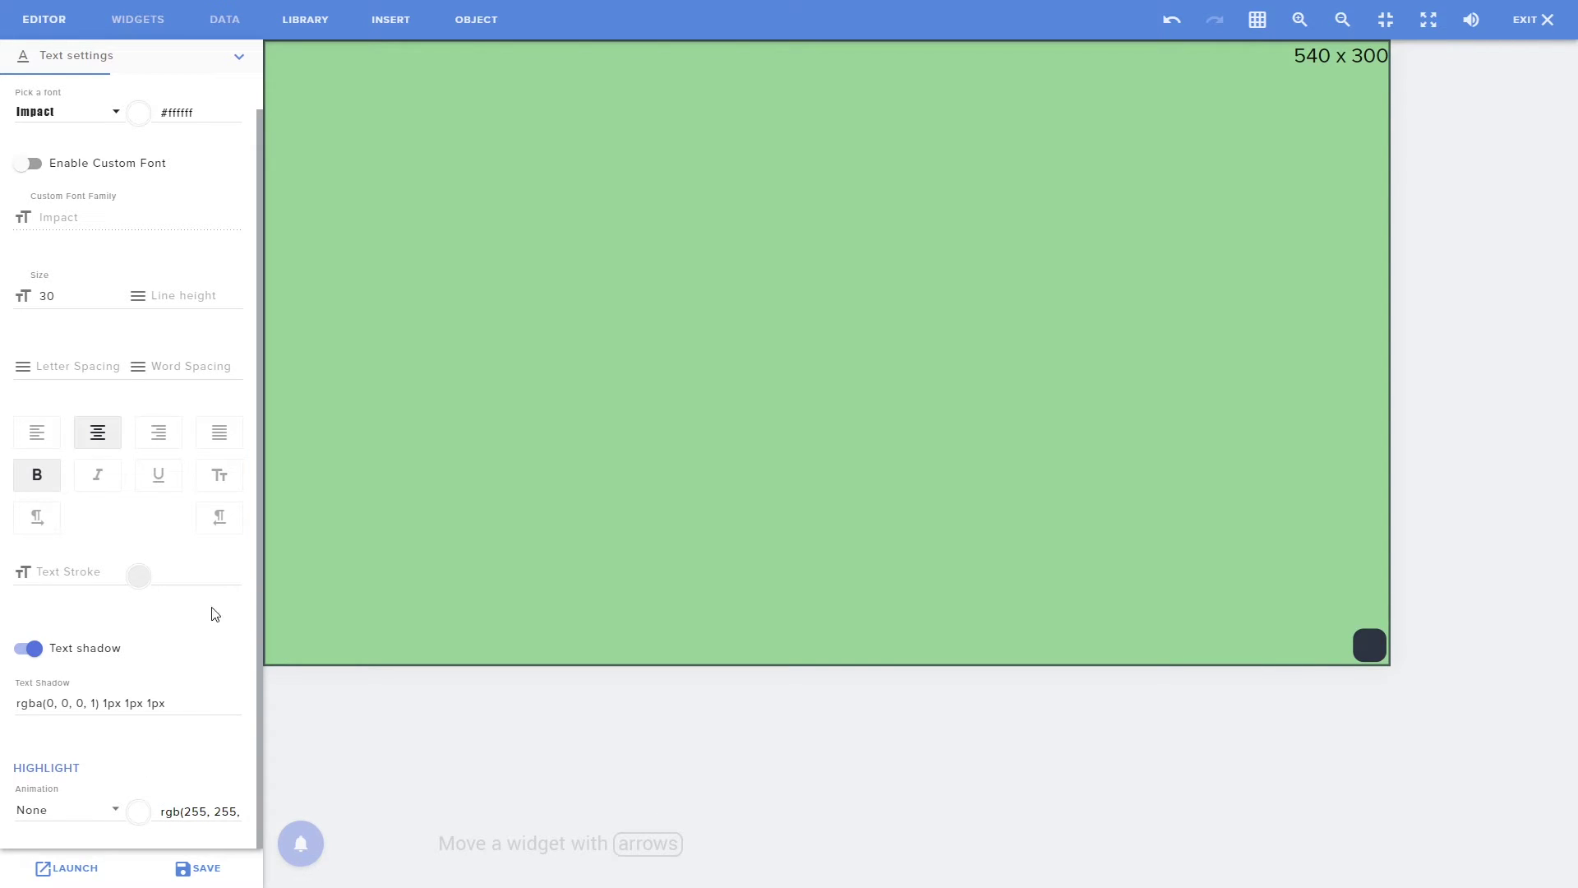
Set the alert text's top margin to 200 and its left margin to 250
scroll(259, 567, "up", 1)
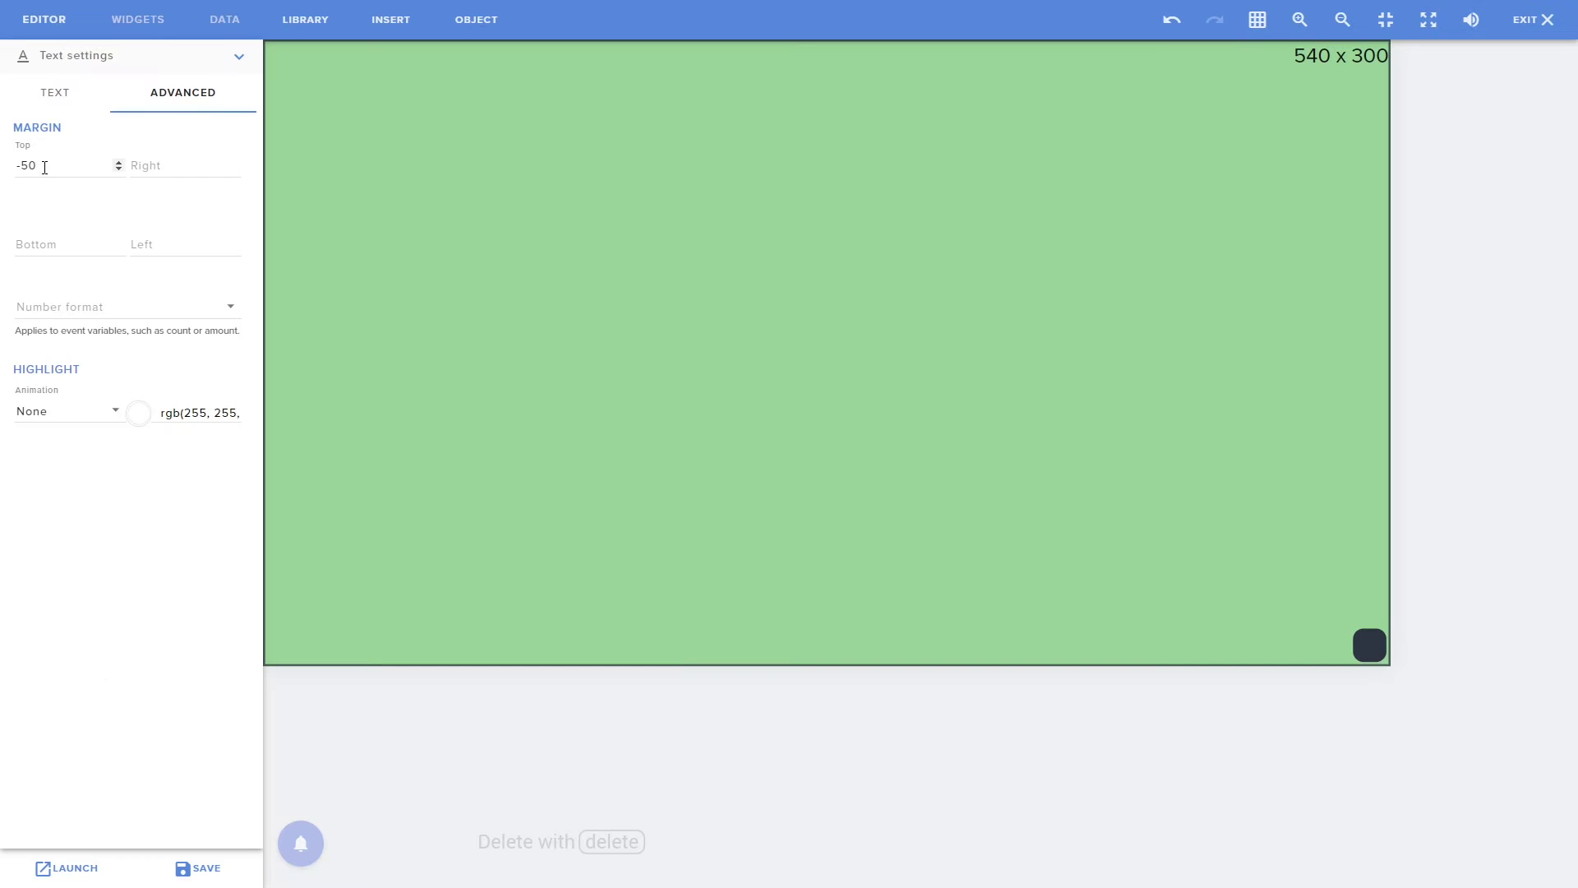
double_click(192, 341)
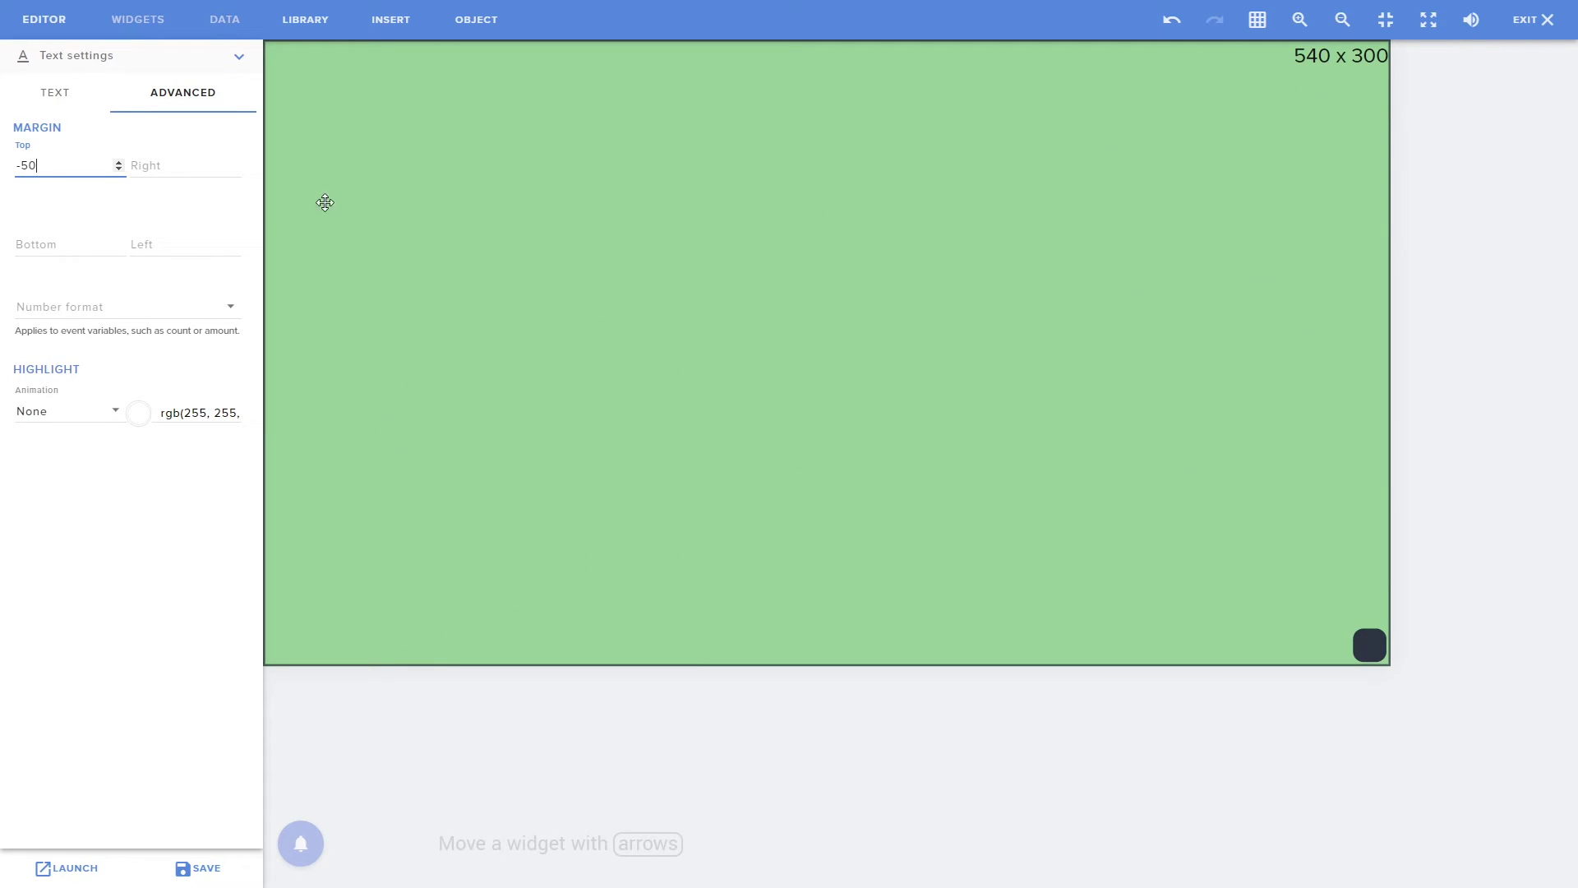
triple_click(62, 172)
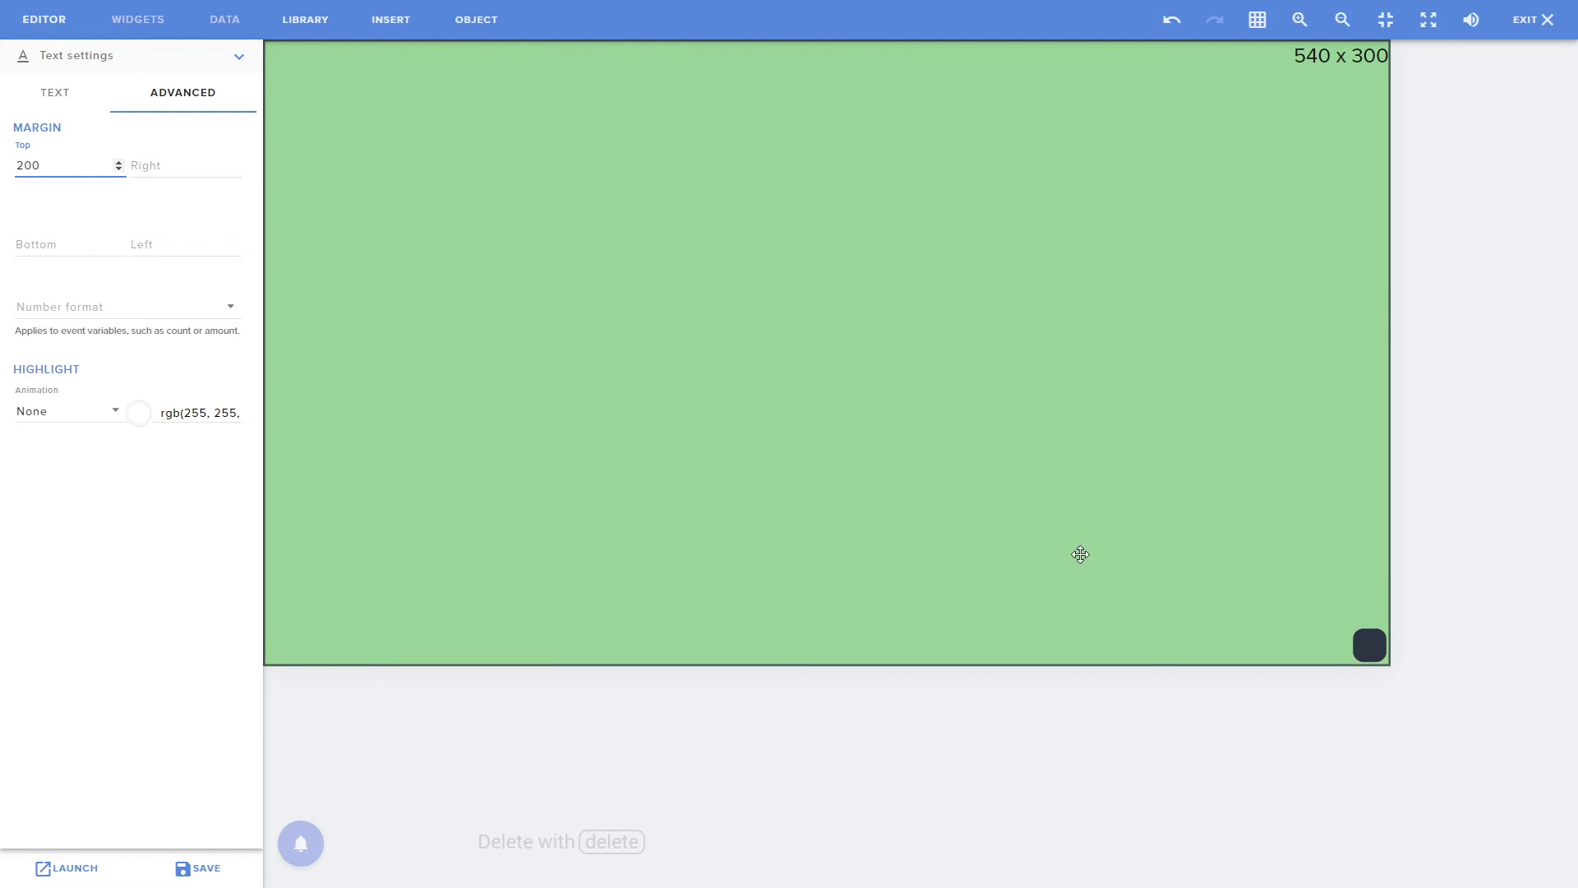
left_click(190, 247)
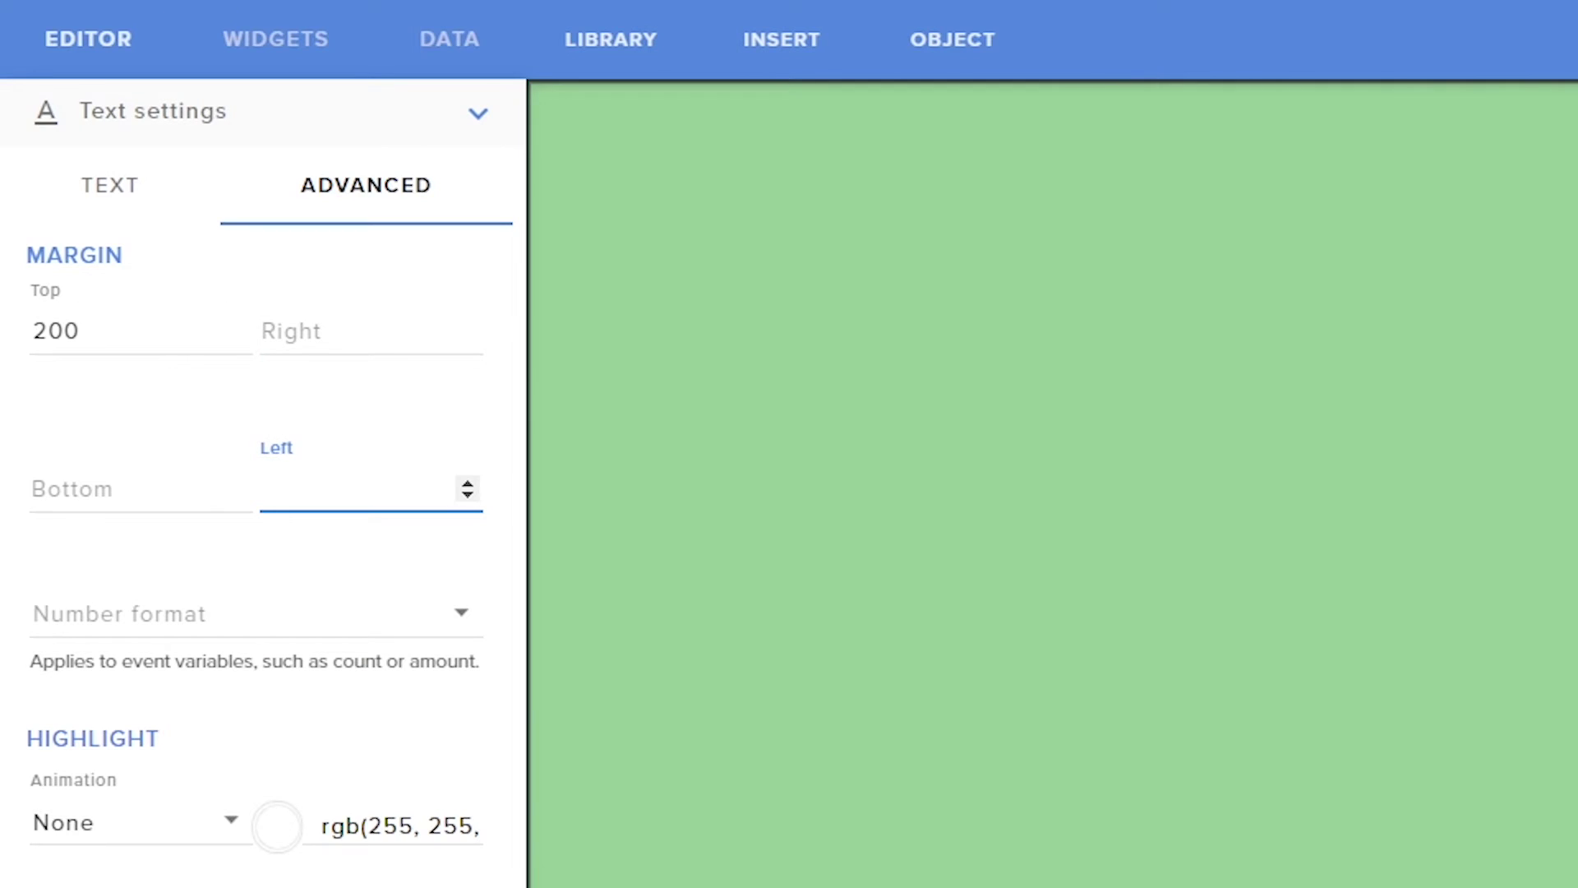
type("250")
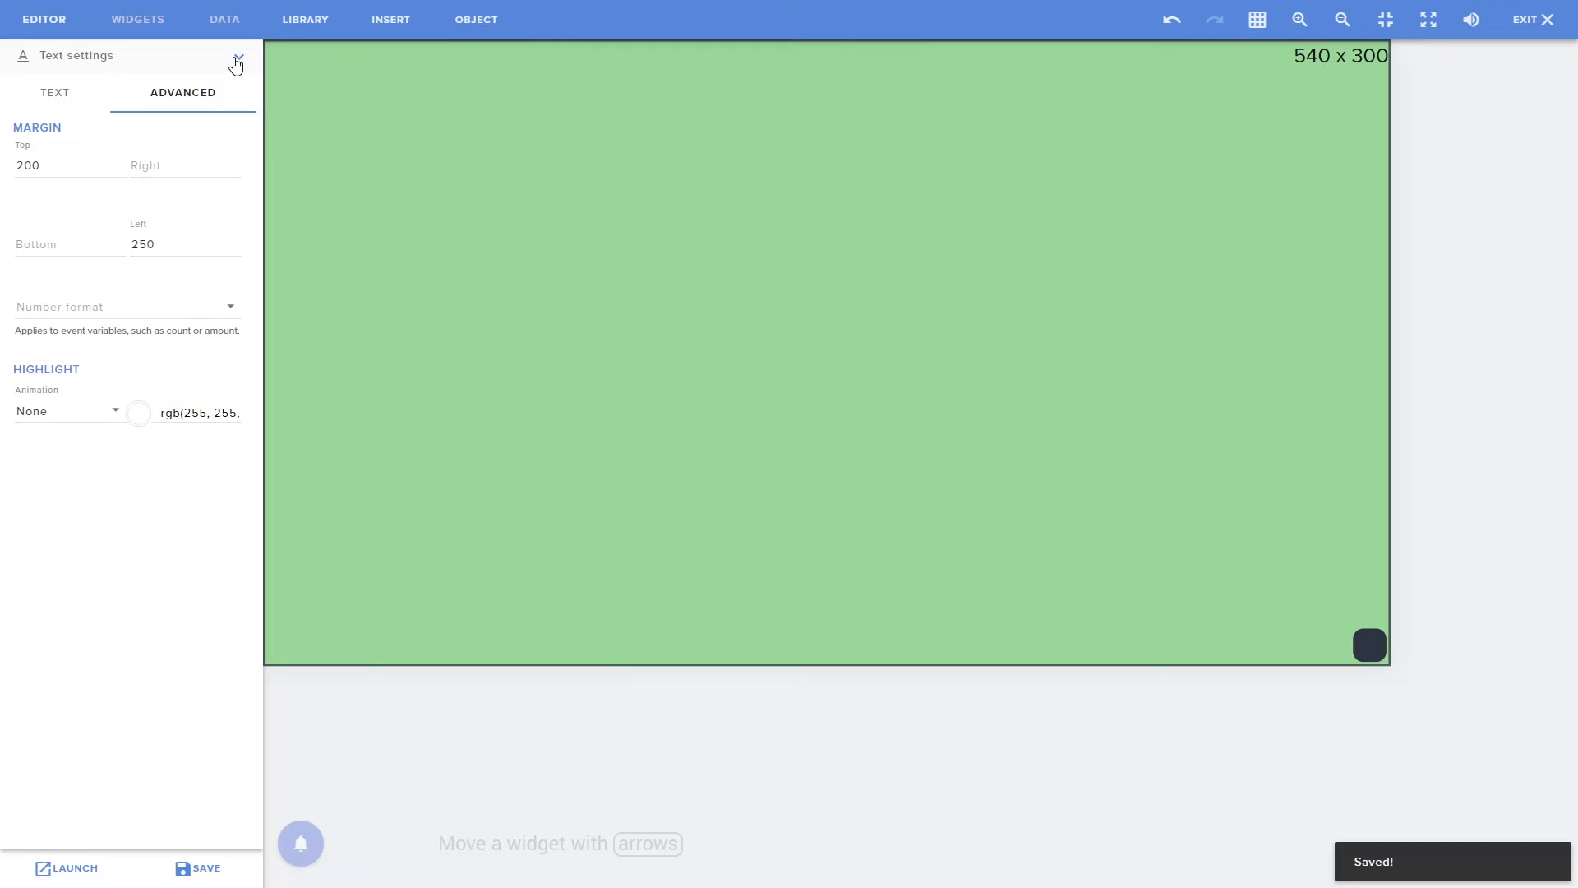
left_click(478, 113)
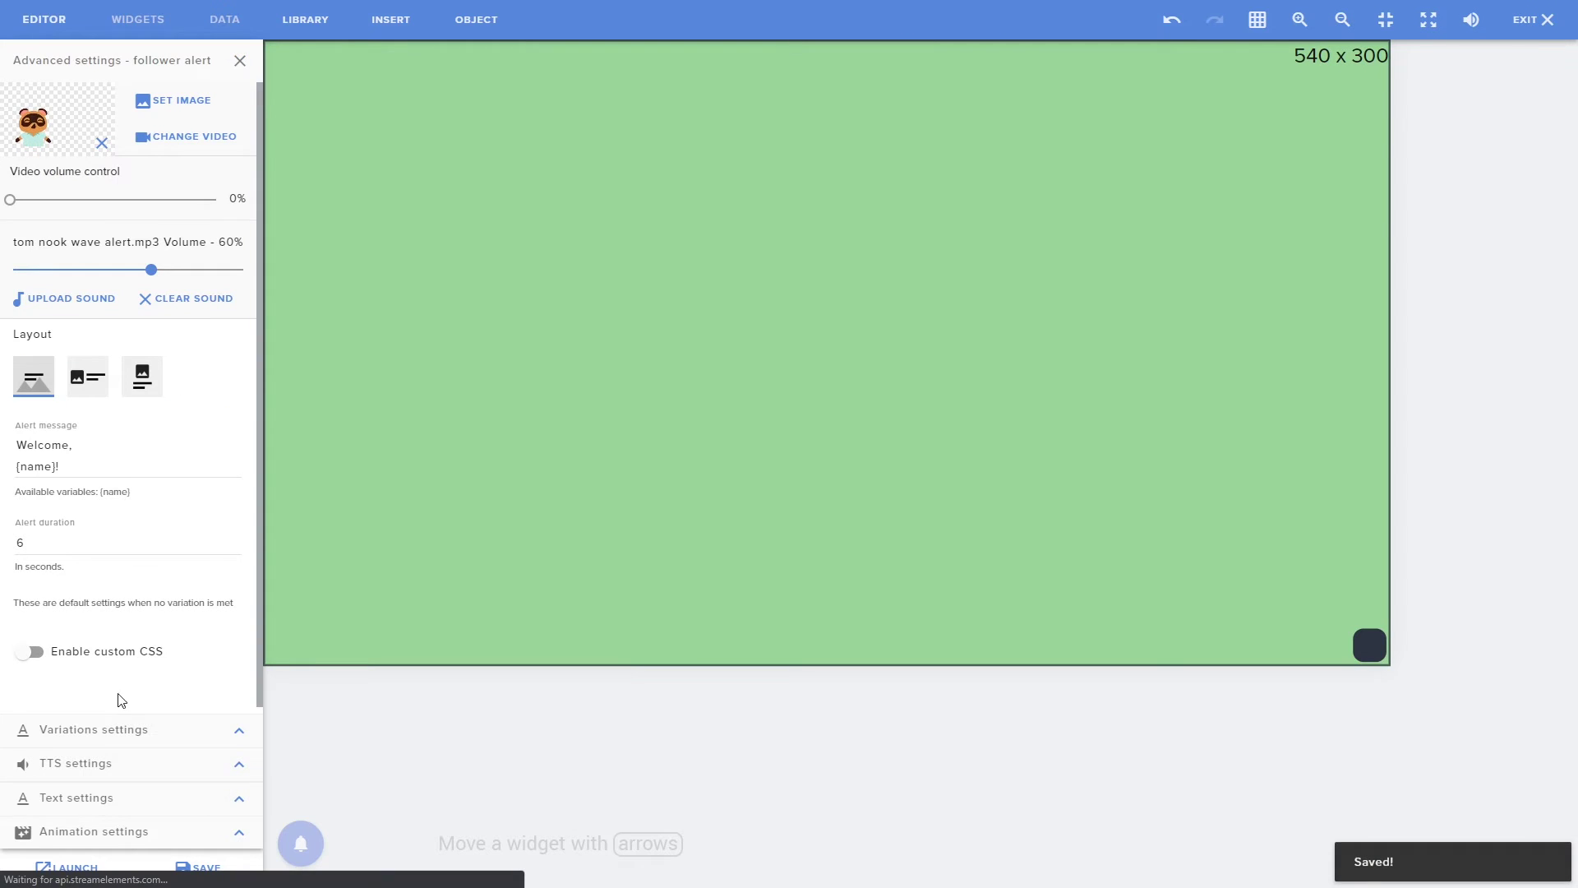
Set the alert's text animations to Fade In on enter and Fade Out on exit
left_click(239, 834)
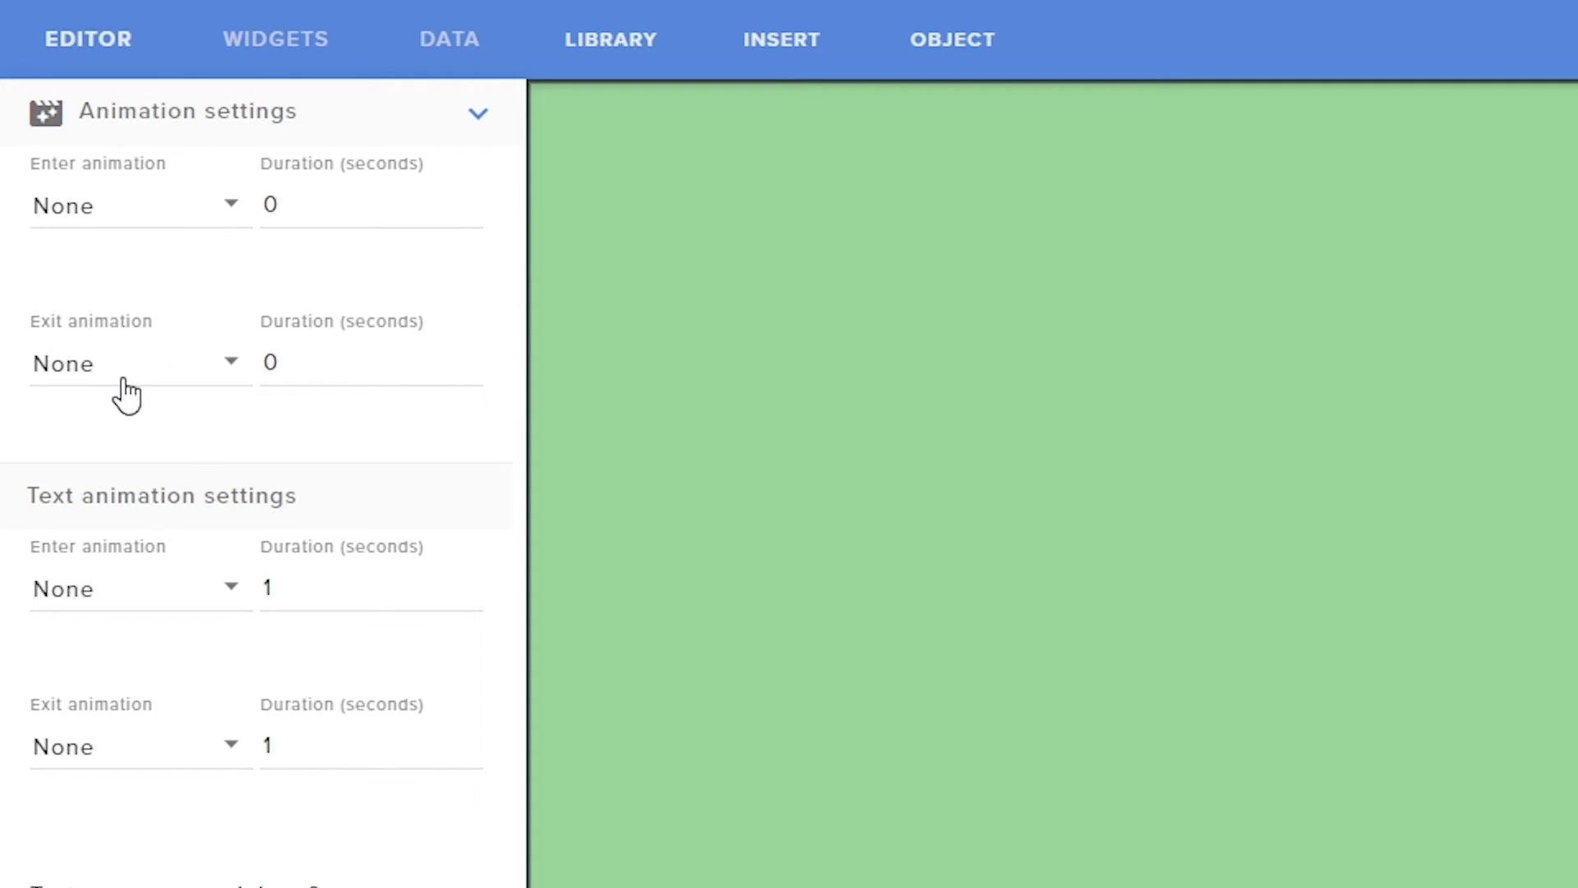
scroll(125, 395, "down", 3)
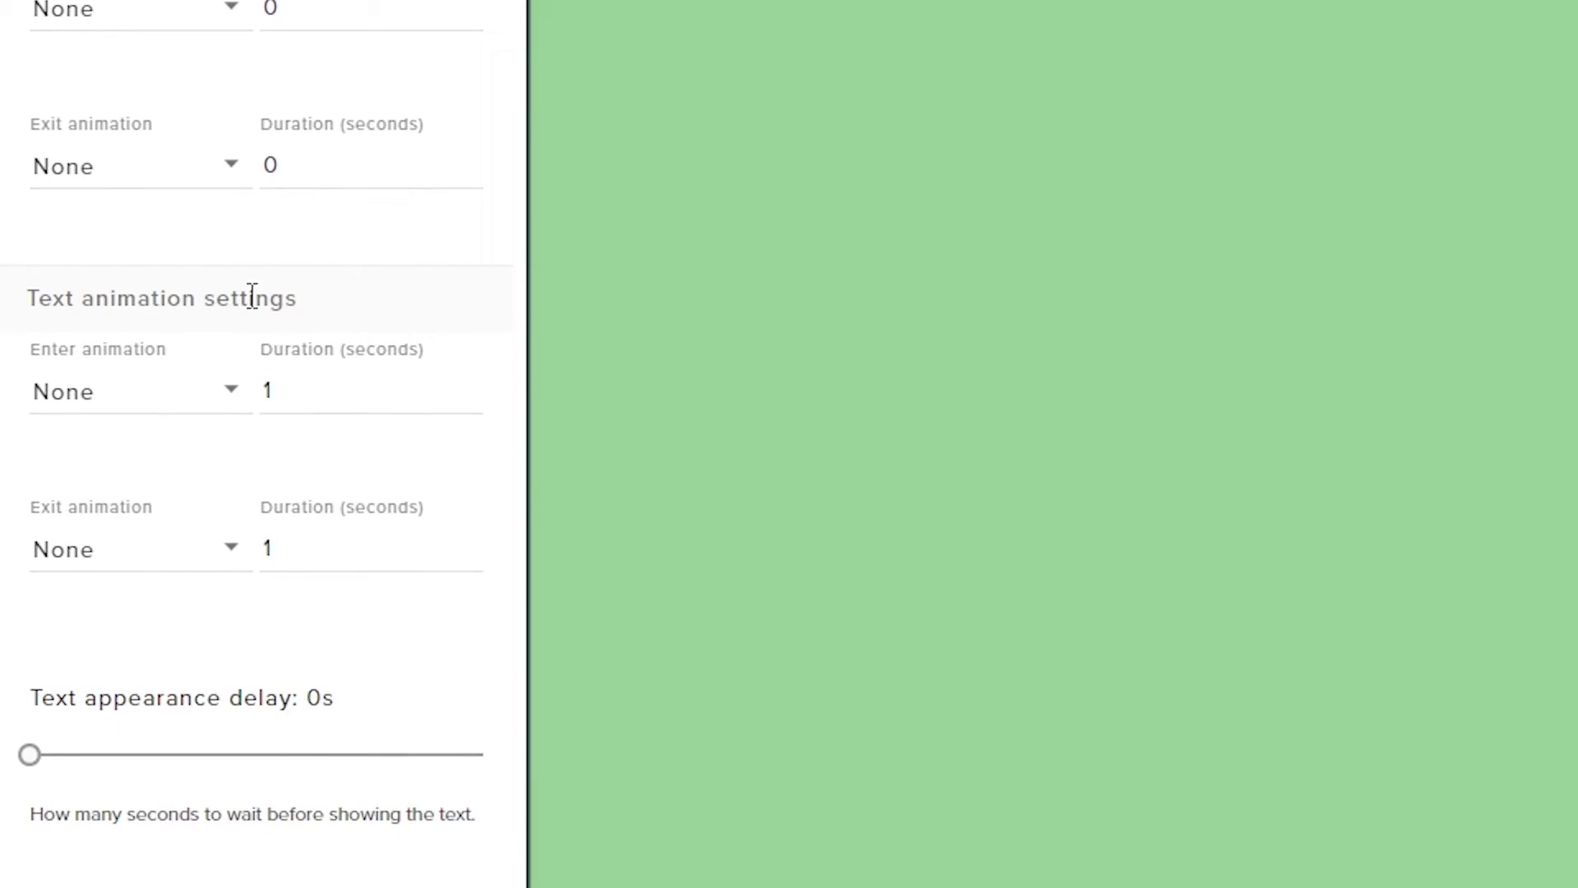
left_click(141, 402)
scroll(142, 402, "down", 3)
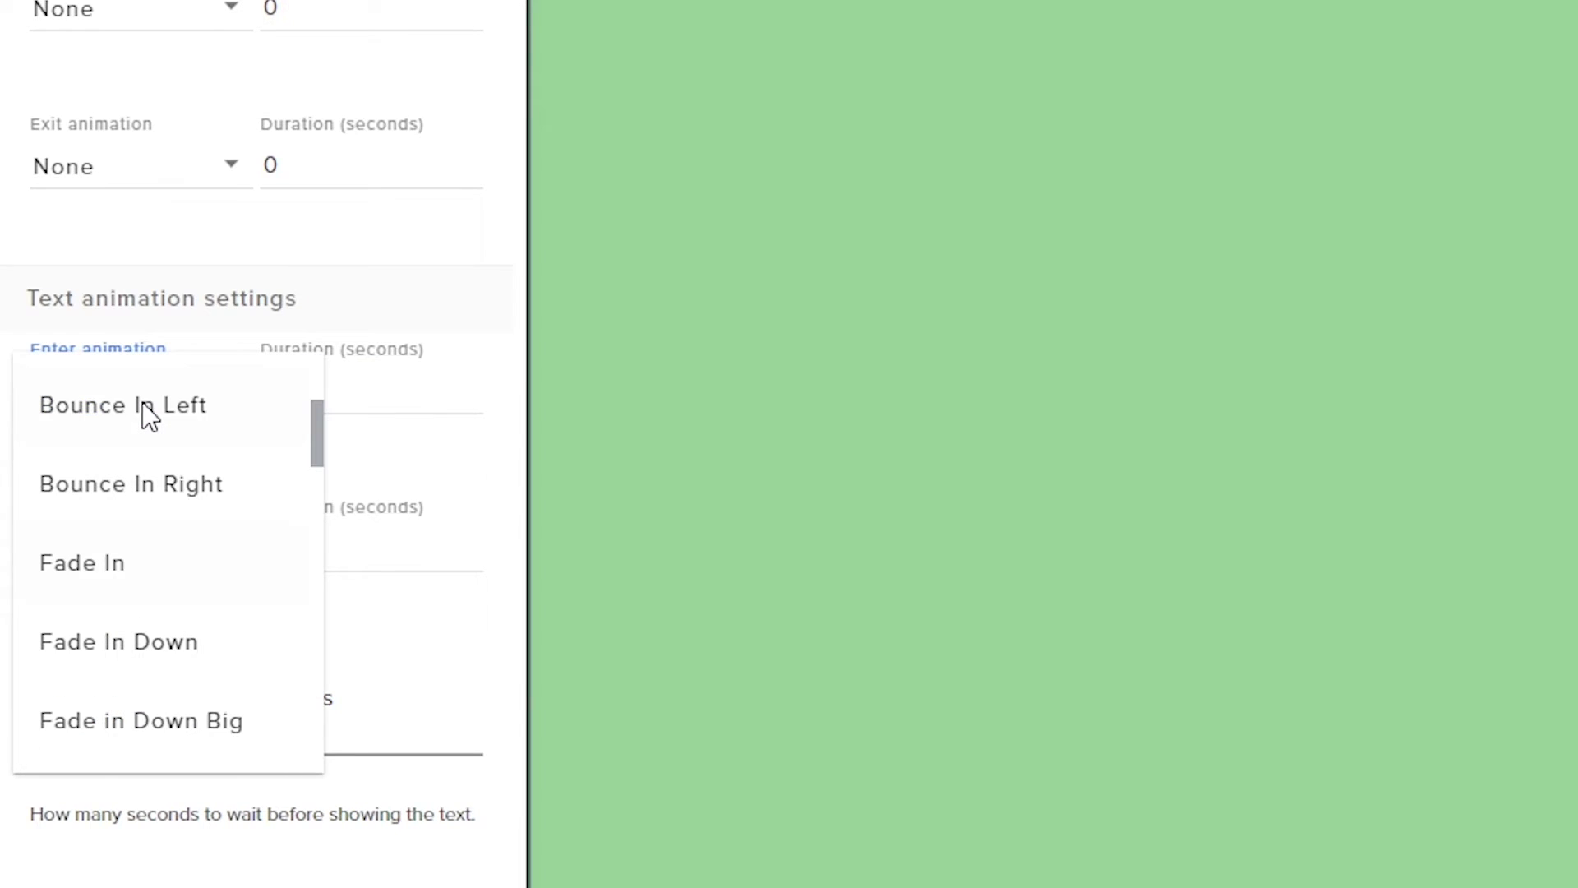
left_click(119, 576)
left_click(113, 570)
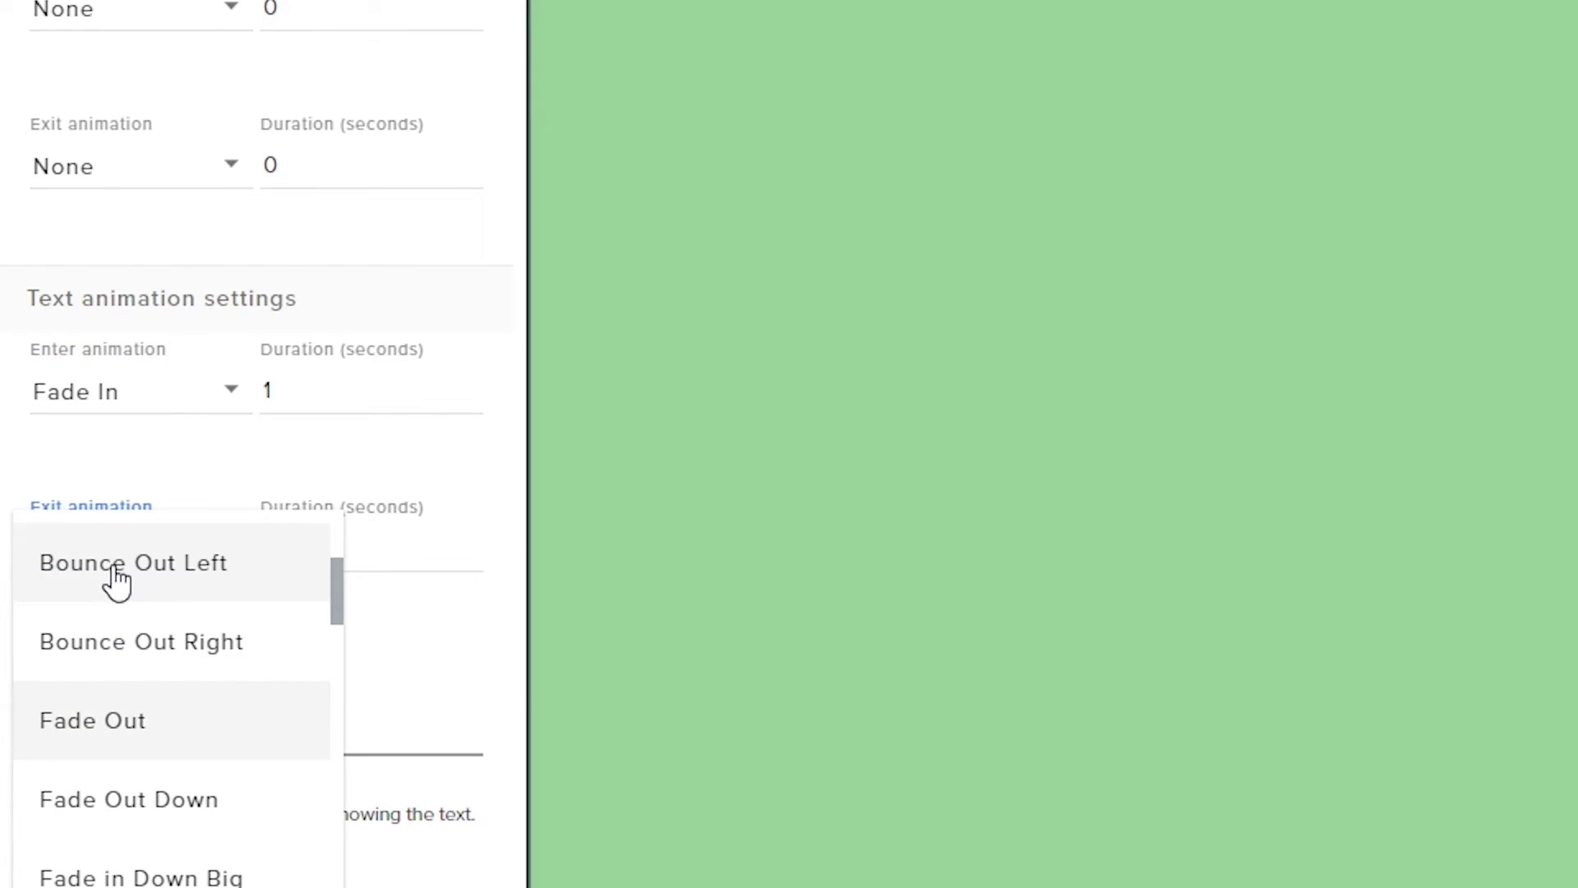
left_click(122, 730)
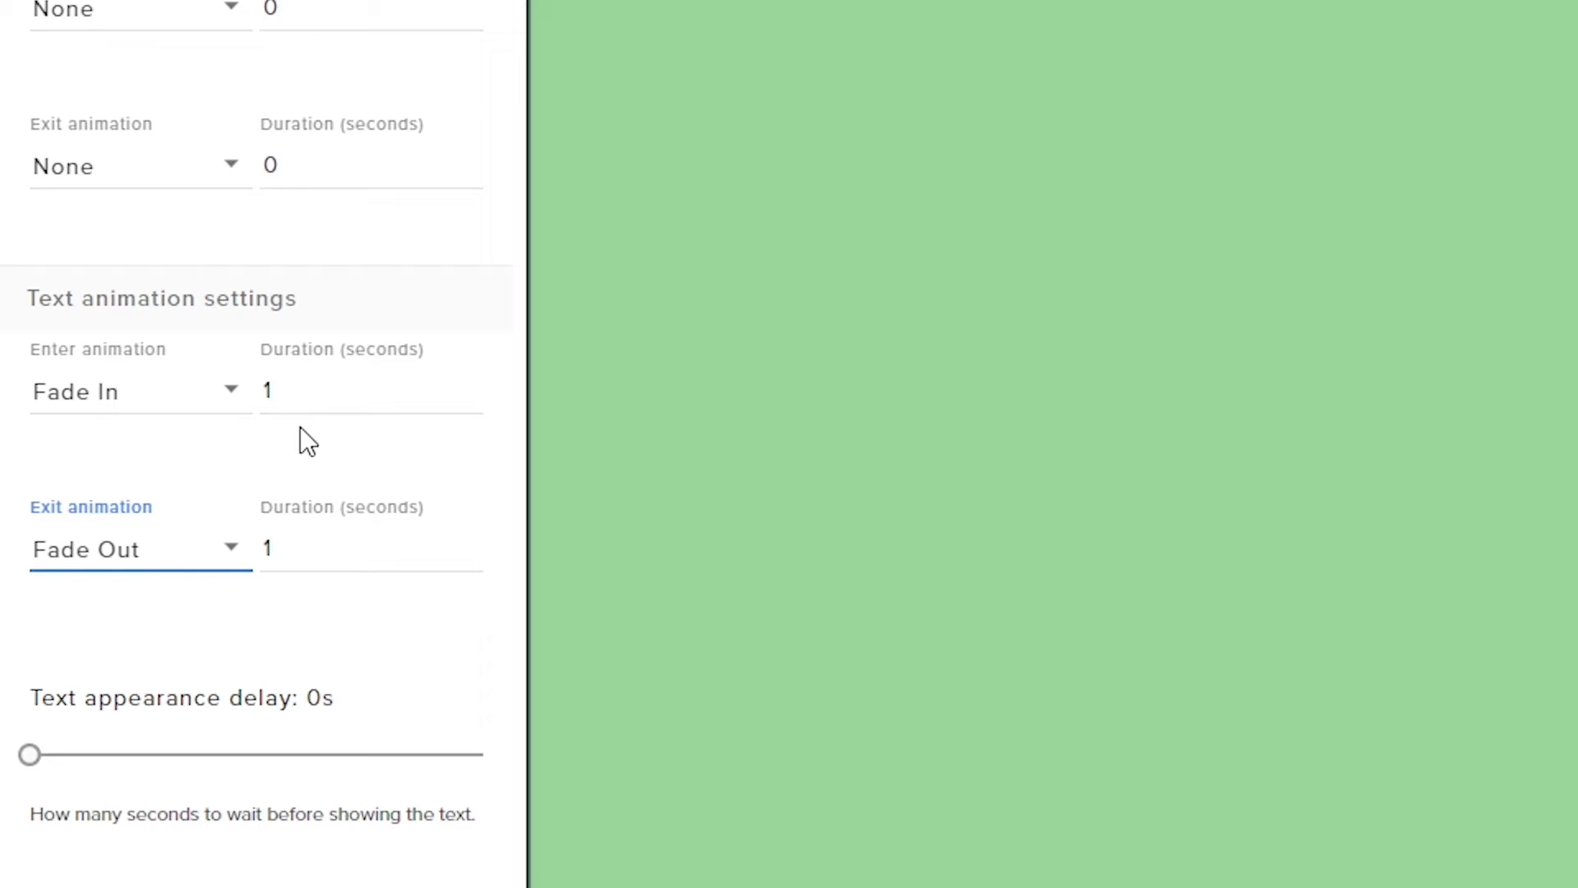
Set the durations of the text's enter and exit animations to .5 seconds each
double_click(267, 392)
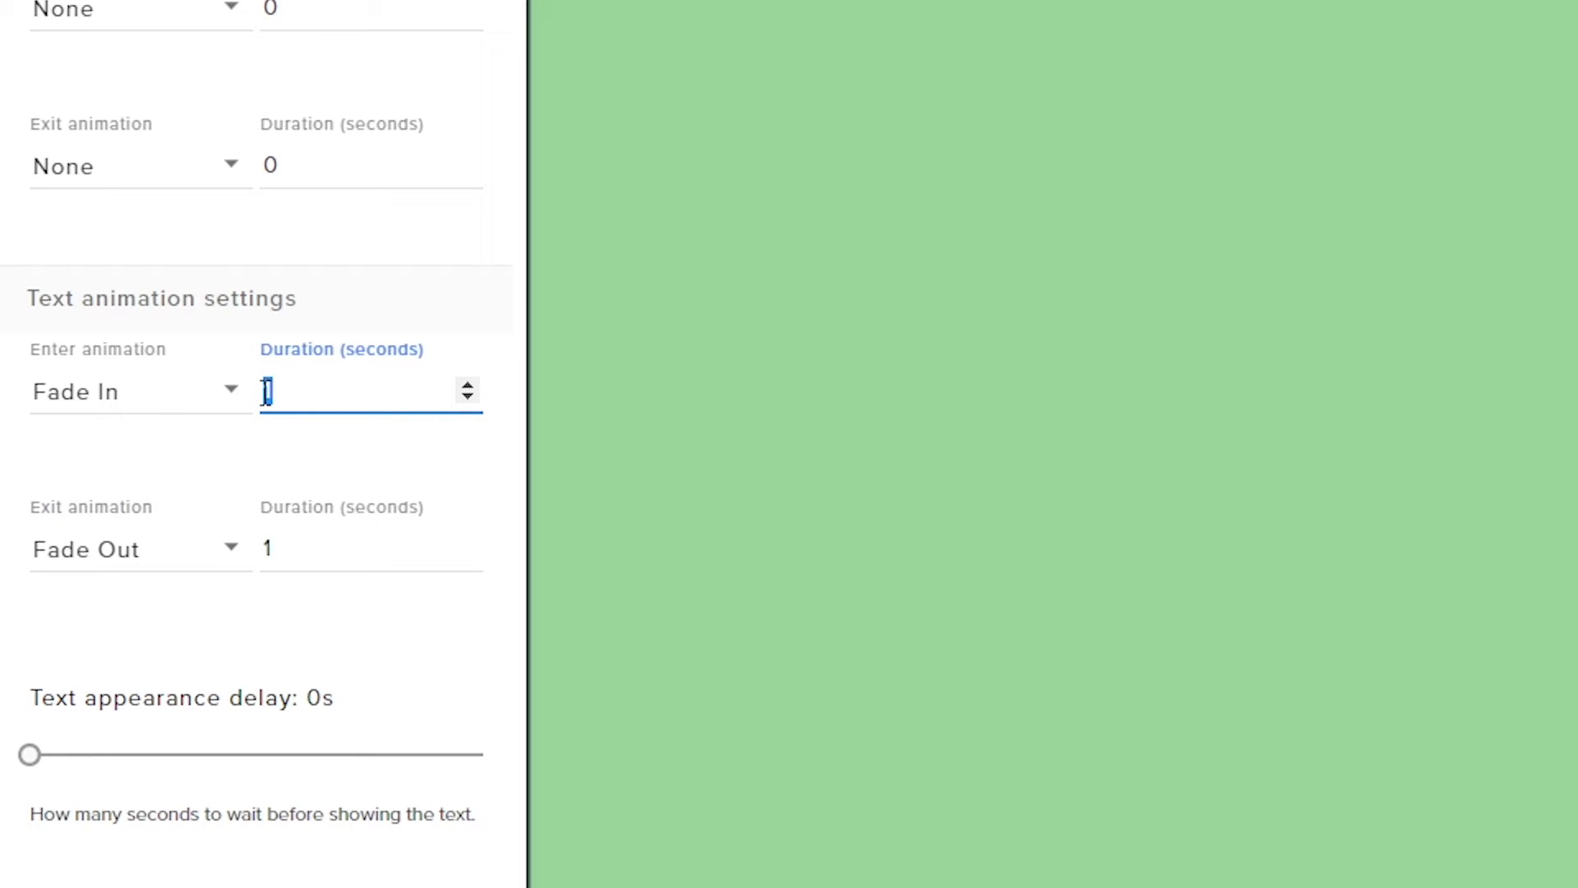
type(".5")
double_click(267, 549)
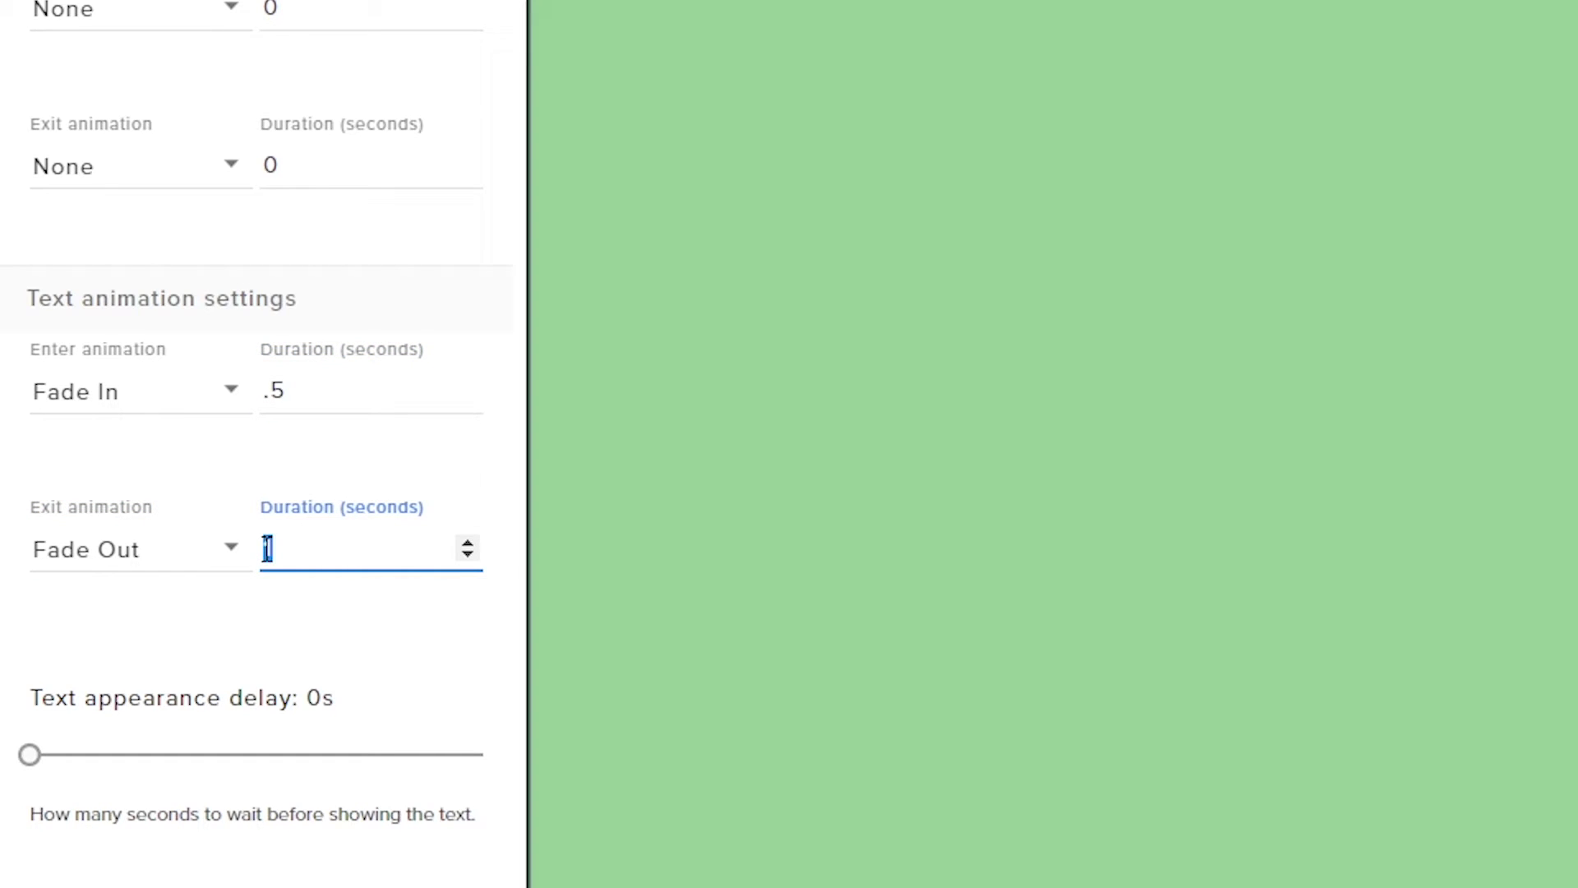
type(".5")
left_click(325, 620)
Set the text appearance delay to 1 s and the text disappearance offset to 0.2 s
scroll(370, 517, "down", 5)
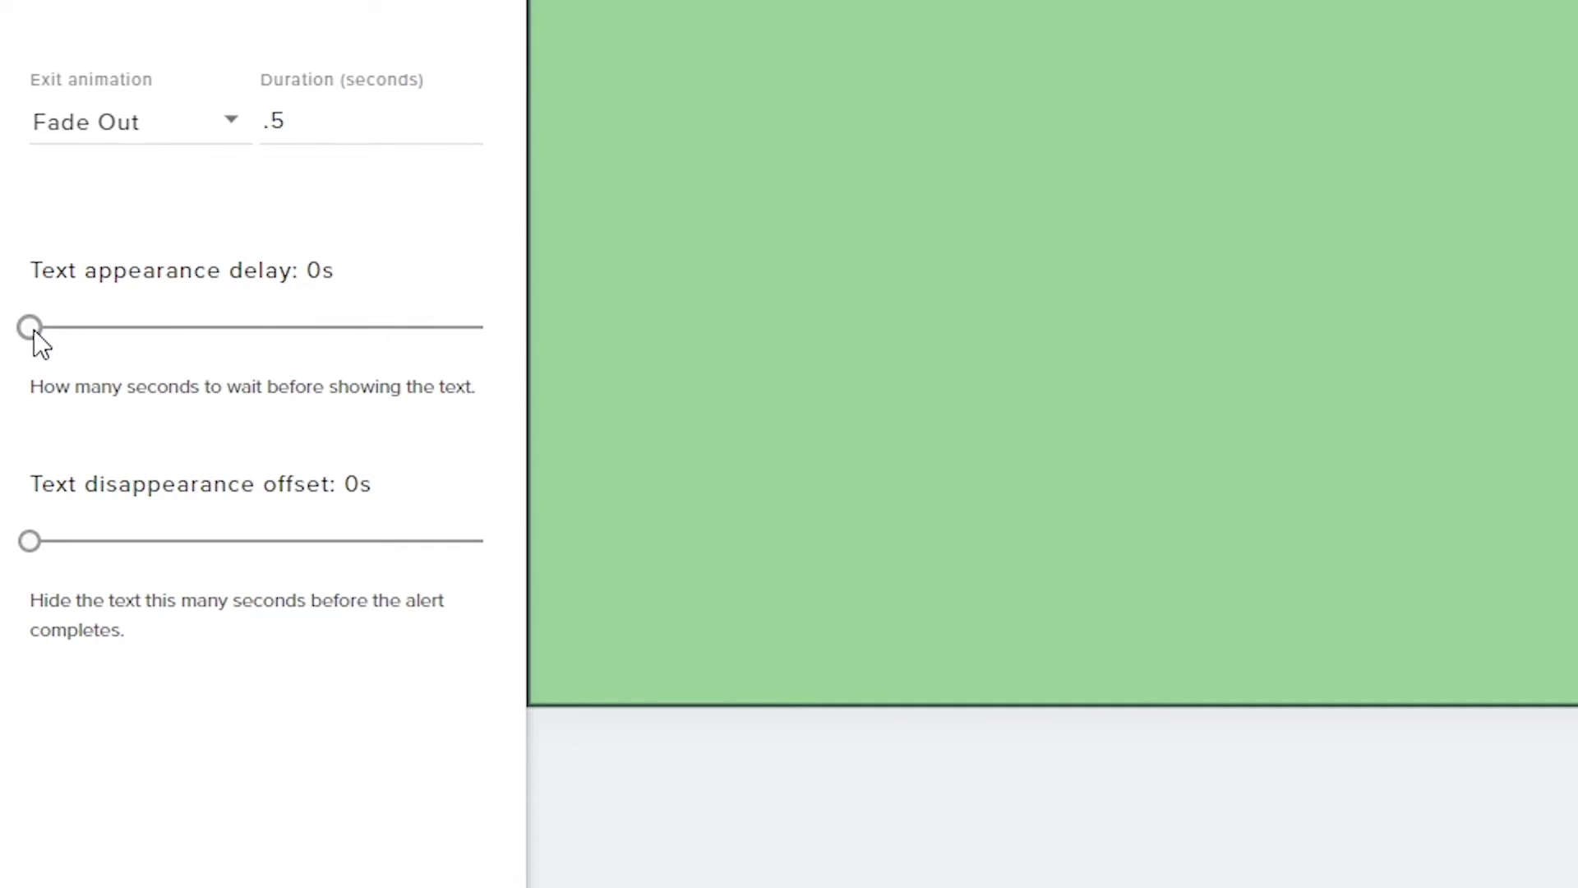
left_click_drag(43, 332, 107, 333)
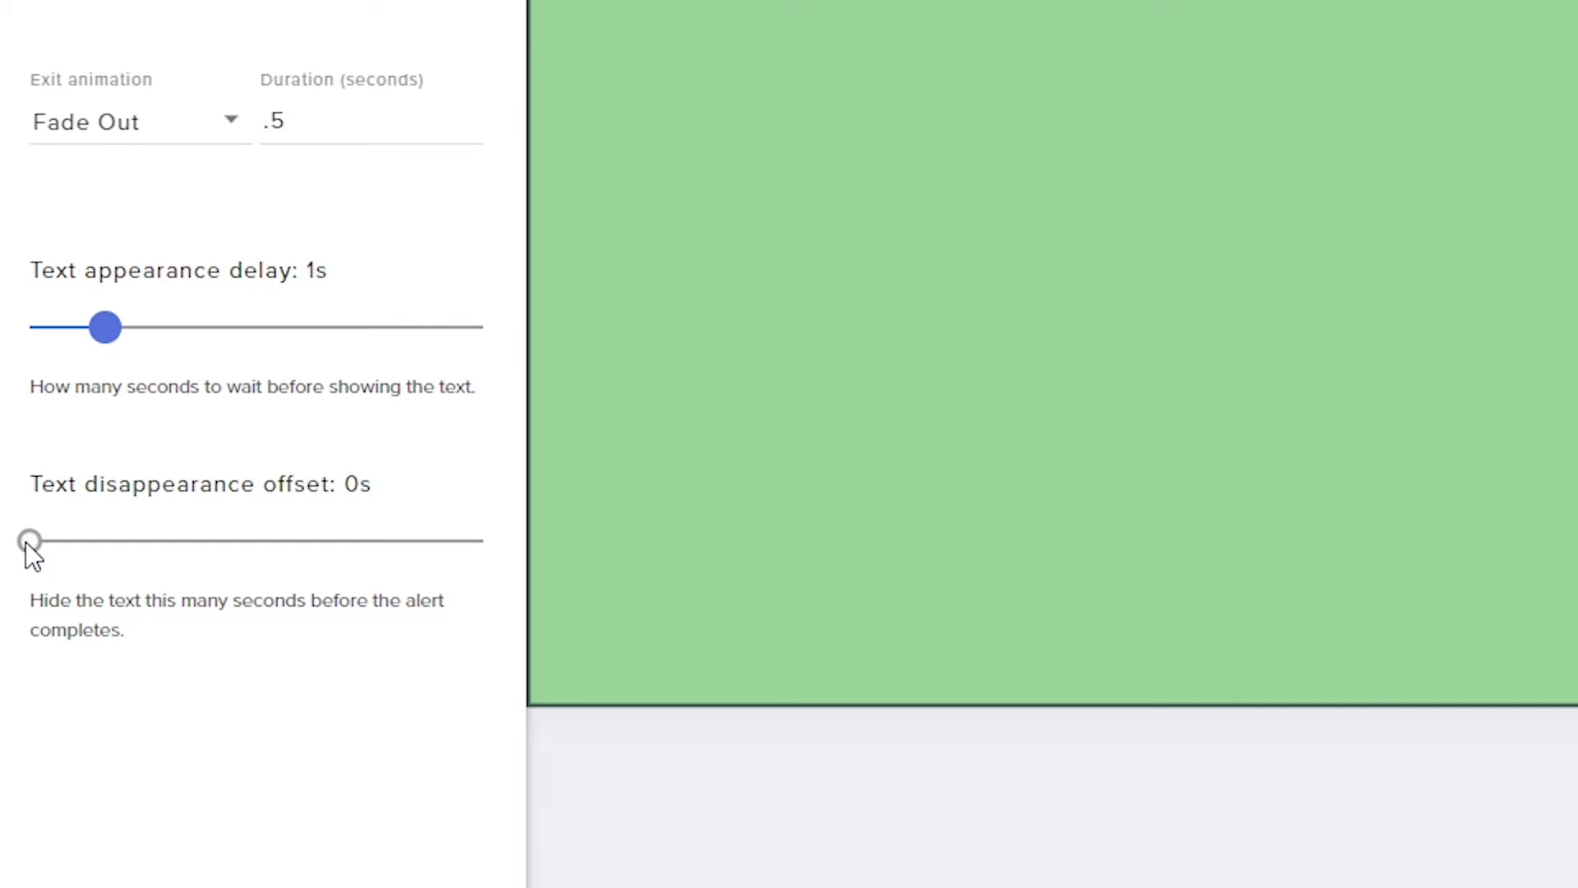
left_click_drag(42, 544, 50, 544)
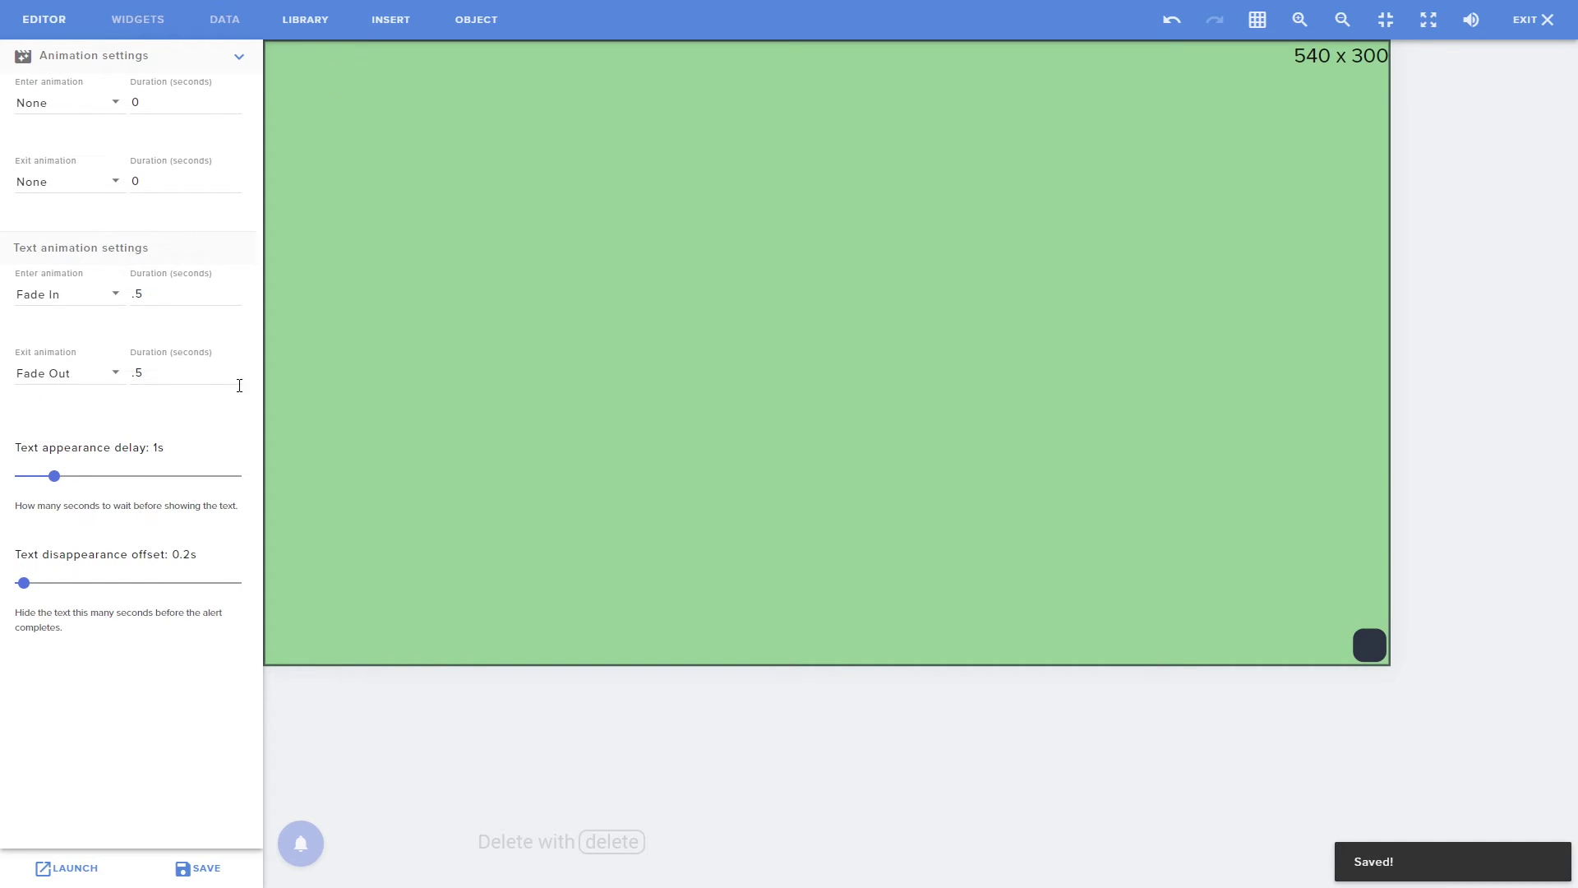
Emulate a follower event to preview the alert's animation and text placement
mouse_move(304, 845)
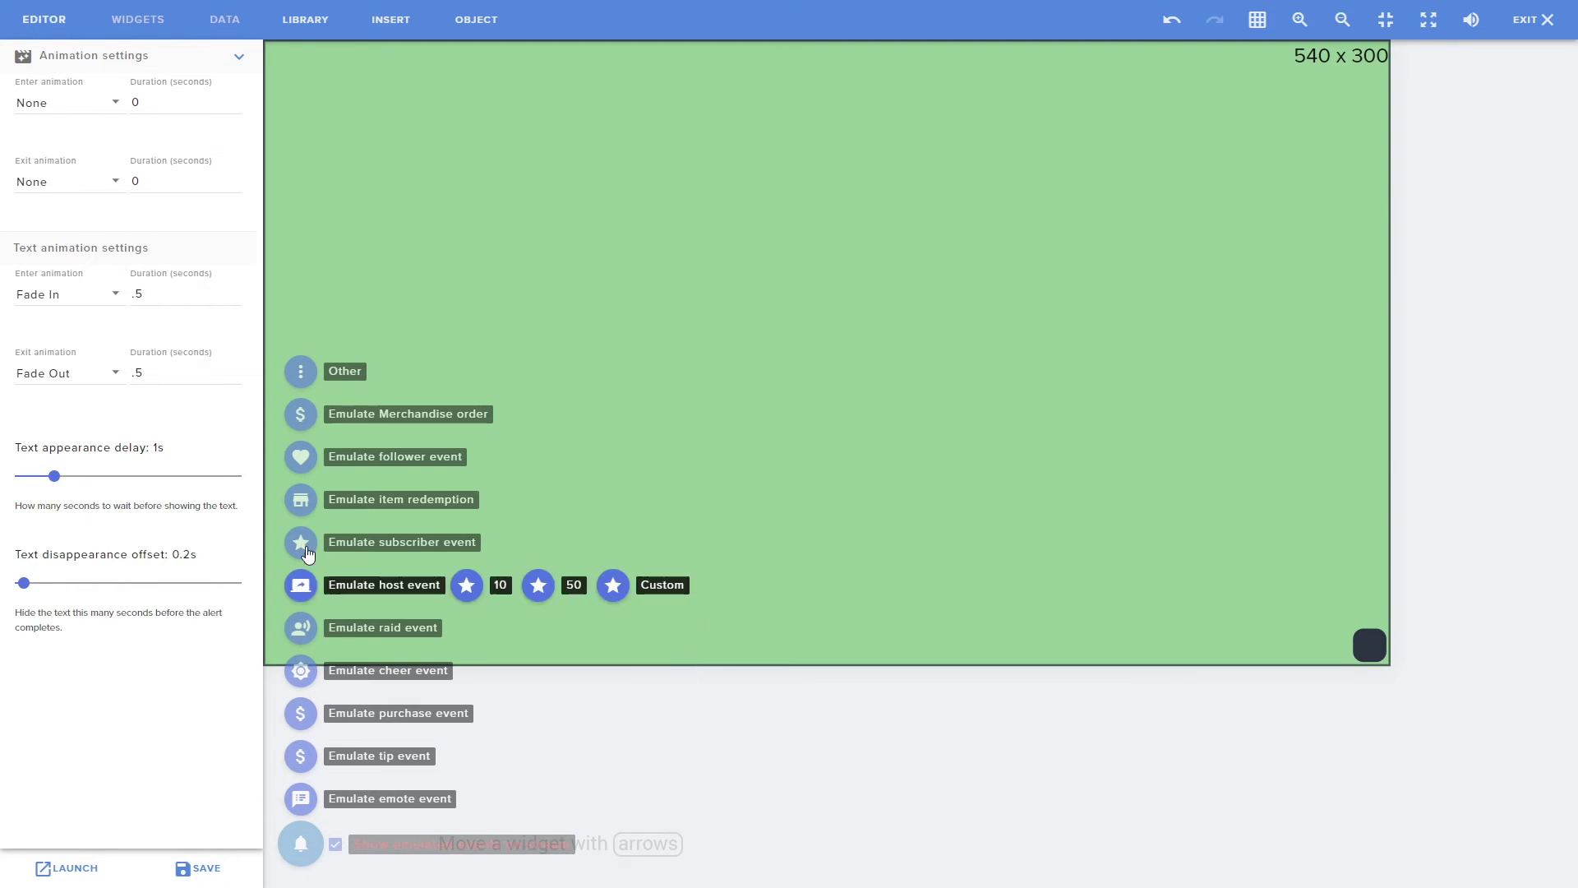
left_click(301, 457)
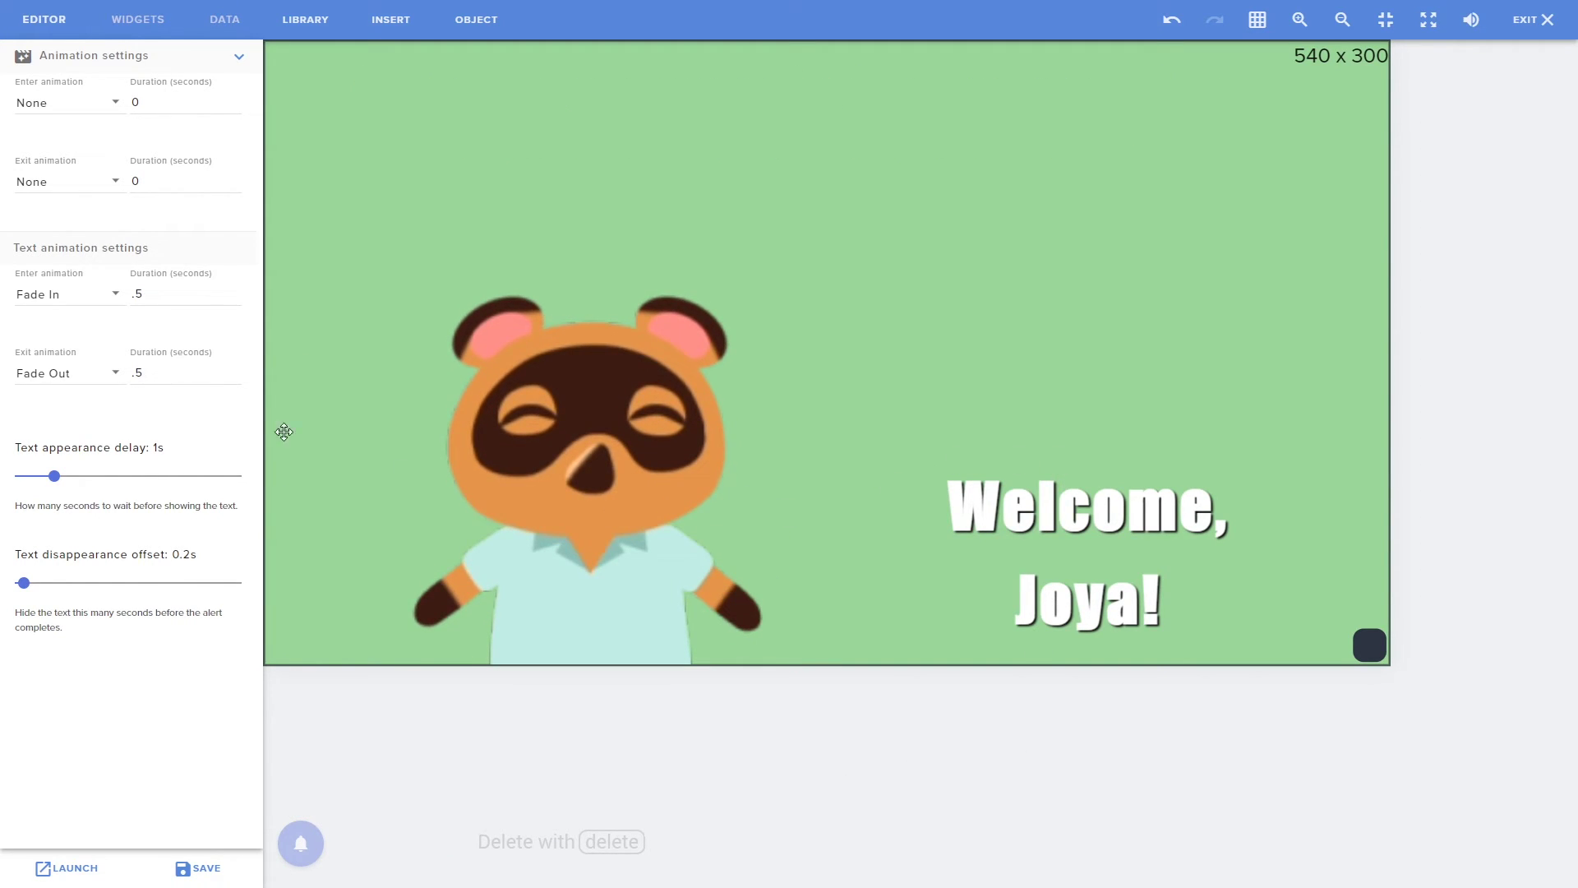
left_click(241, 59)
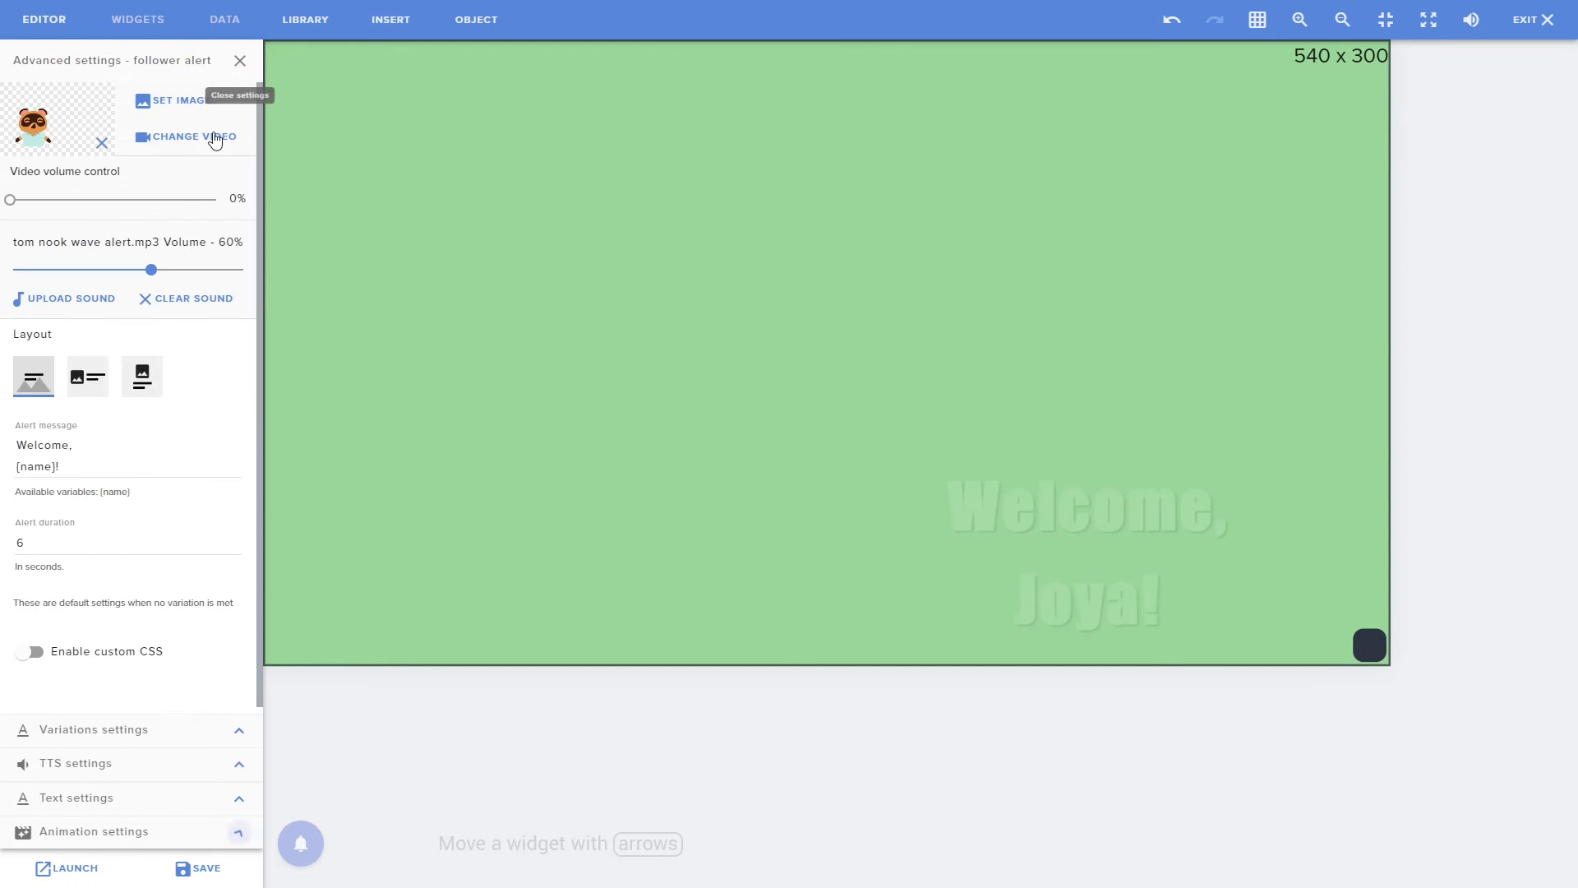
Reposition the alert text with a top margin of 170 and a left margin of 225
left_click(244, 800)
left_click(49, 165)
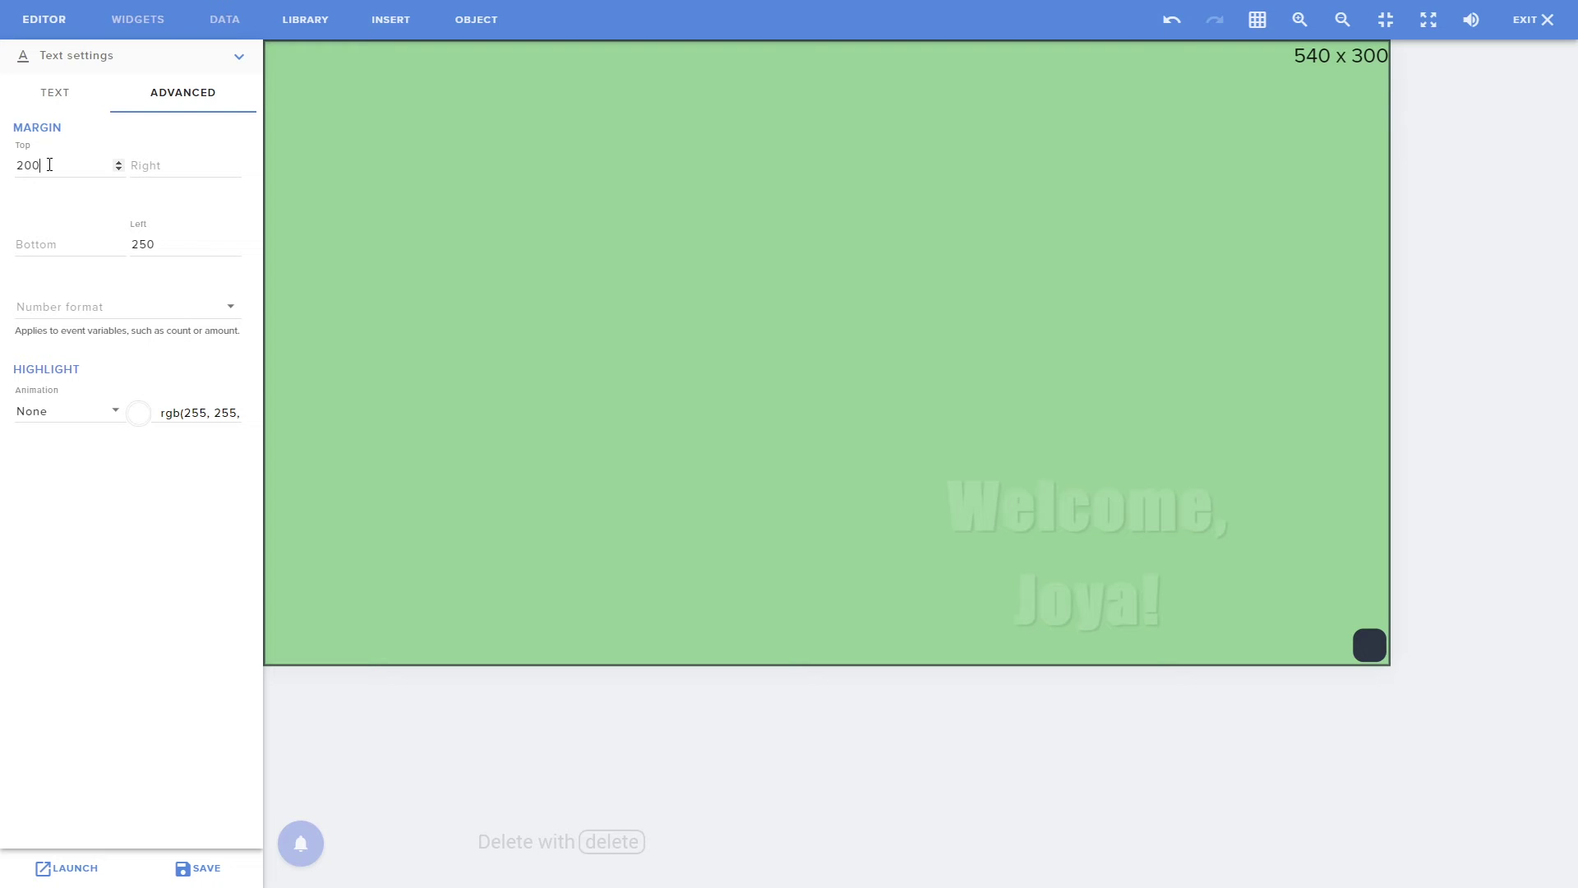
left_click_drag(49, 165, 15, 171)
type("170")
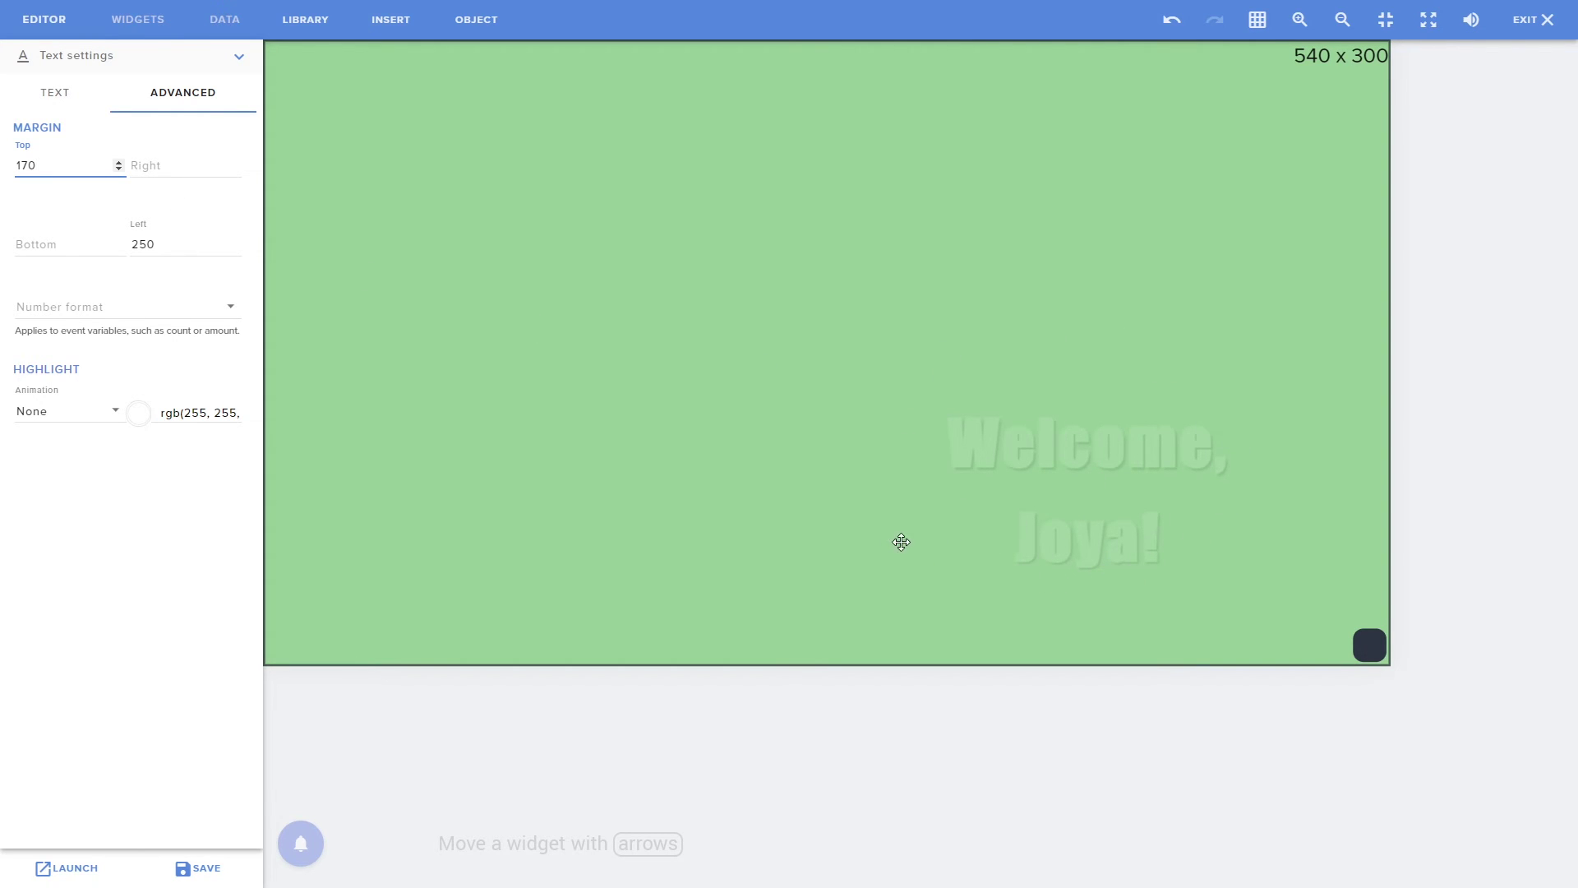
left_click(153, 245)
left_click_drag(153, 245, 140, 247)
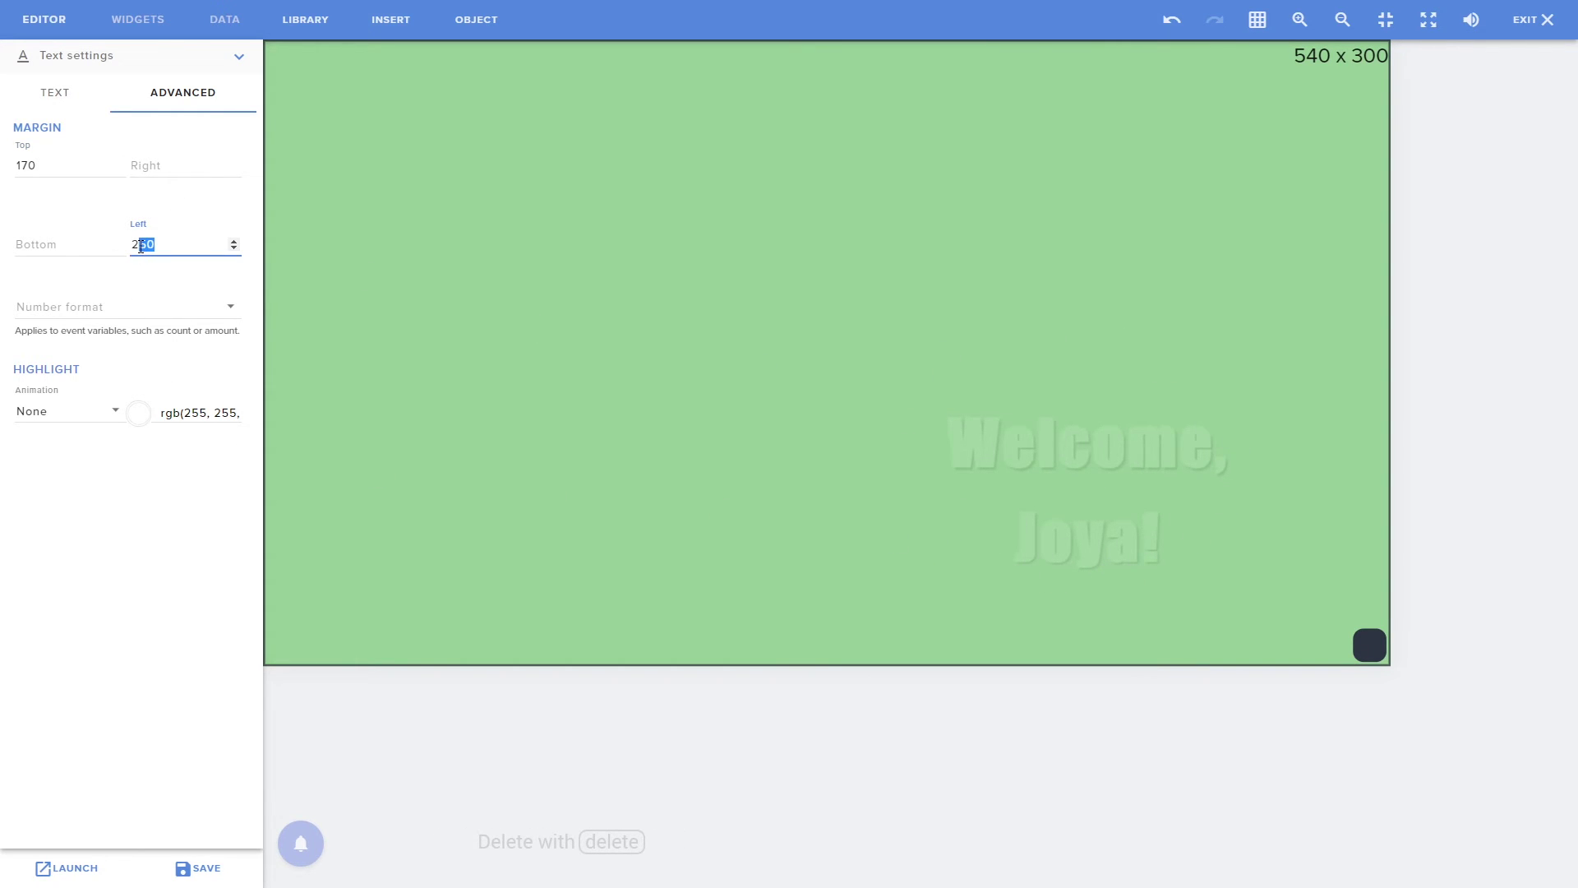
type("40")
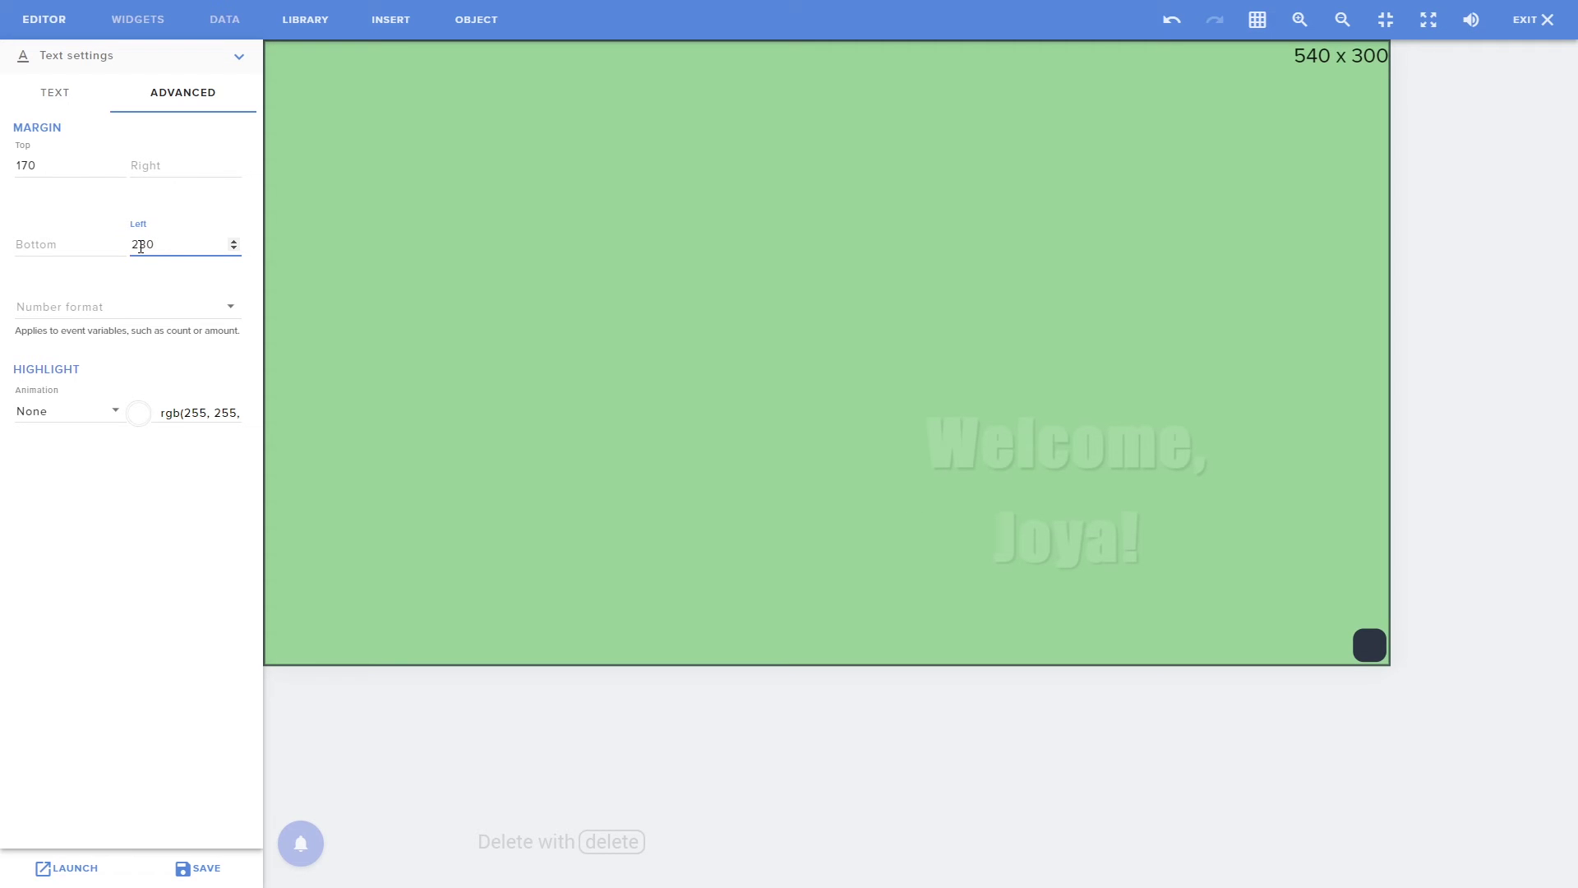
type("25")
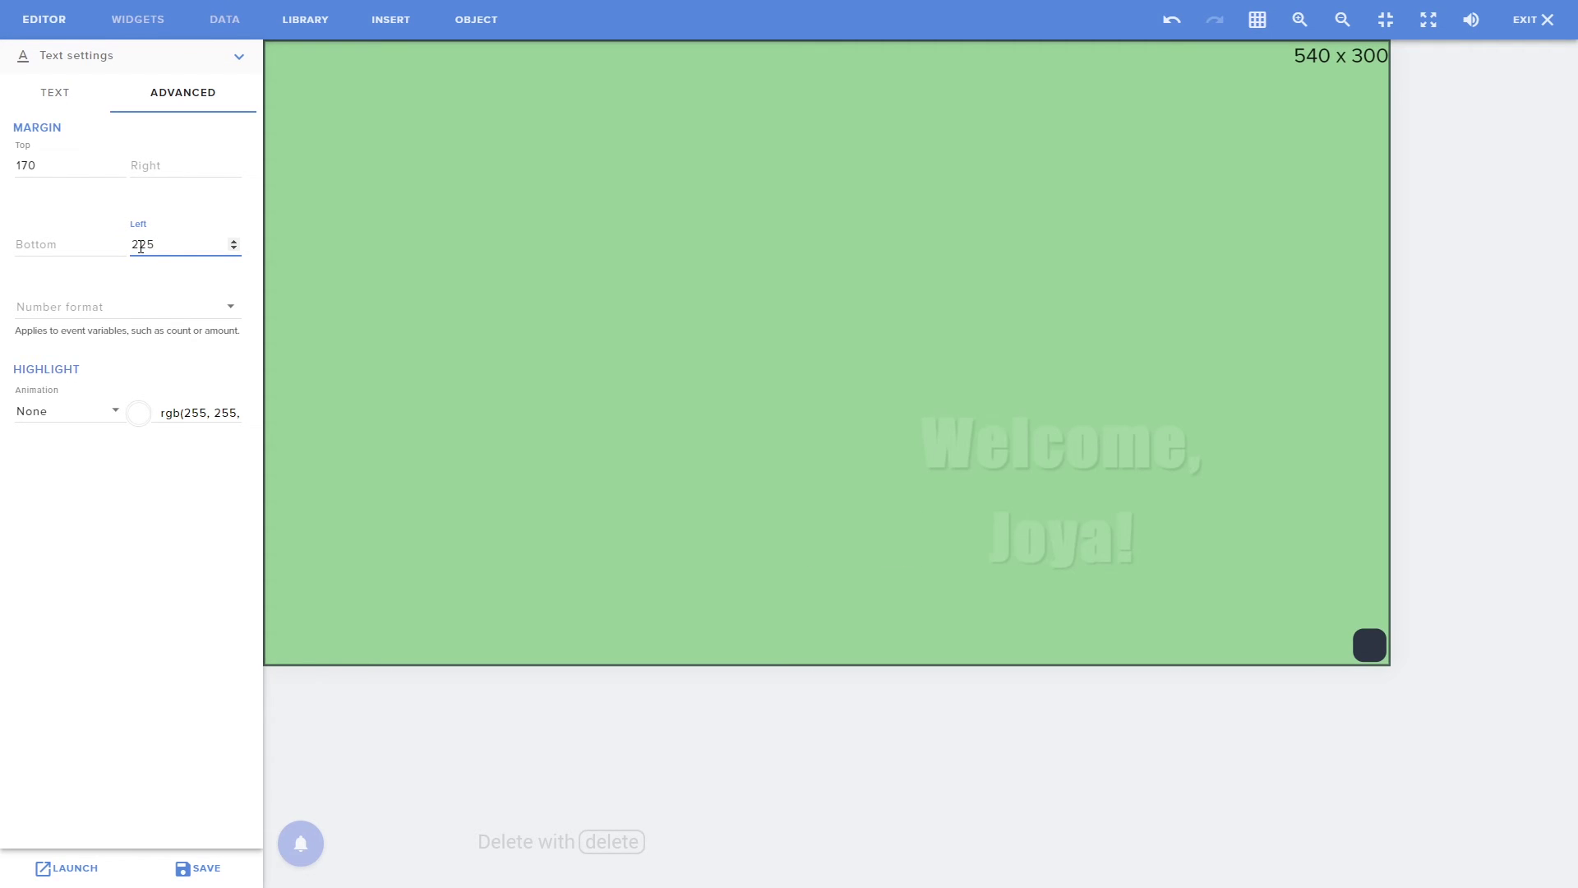
Save the overlay and emulate a follower event to preview the repositioned alert text
left_click(211, 867)
mouse_move(301, 844)
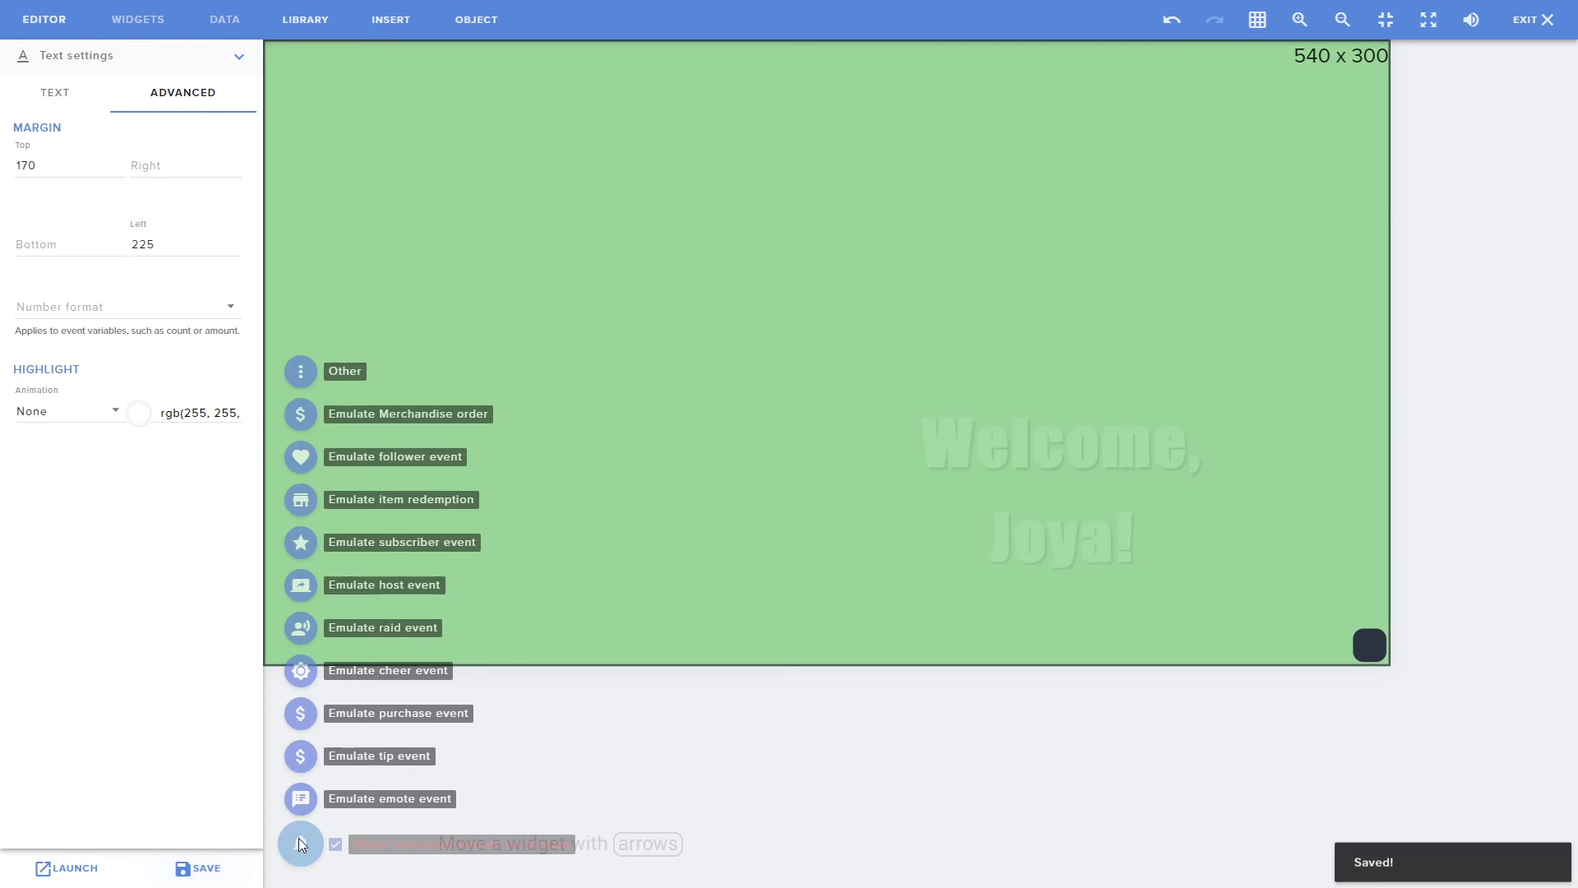
left_click(301, 458)
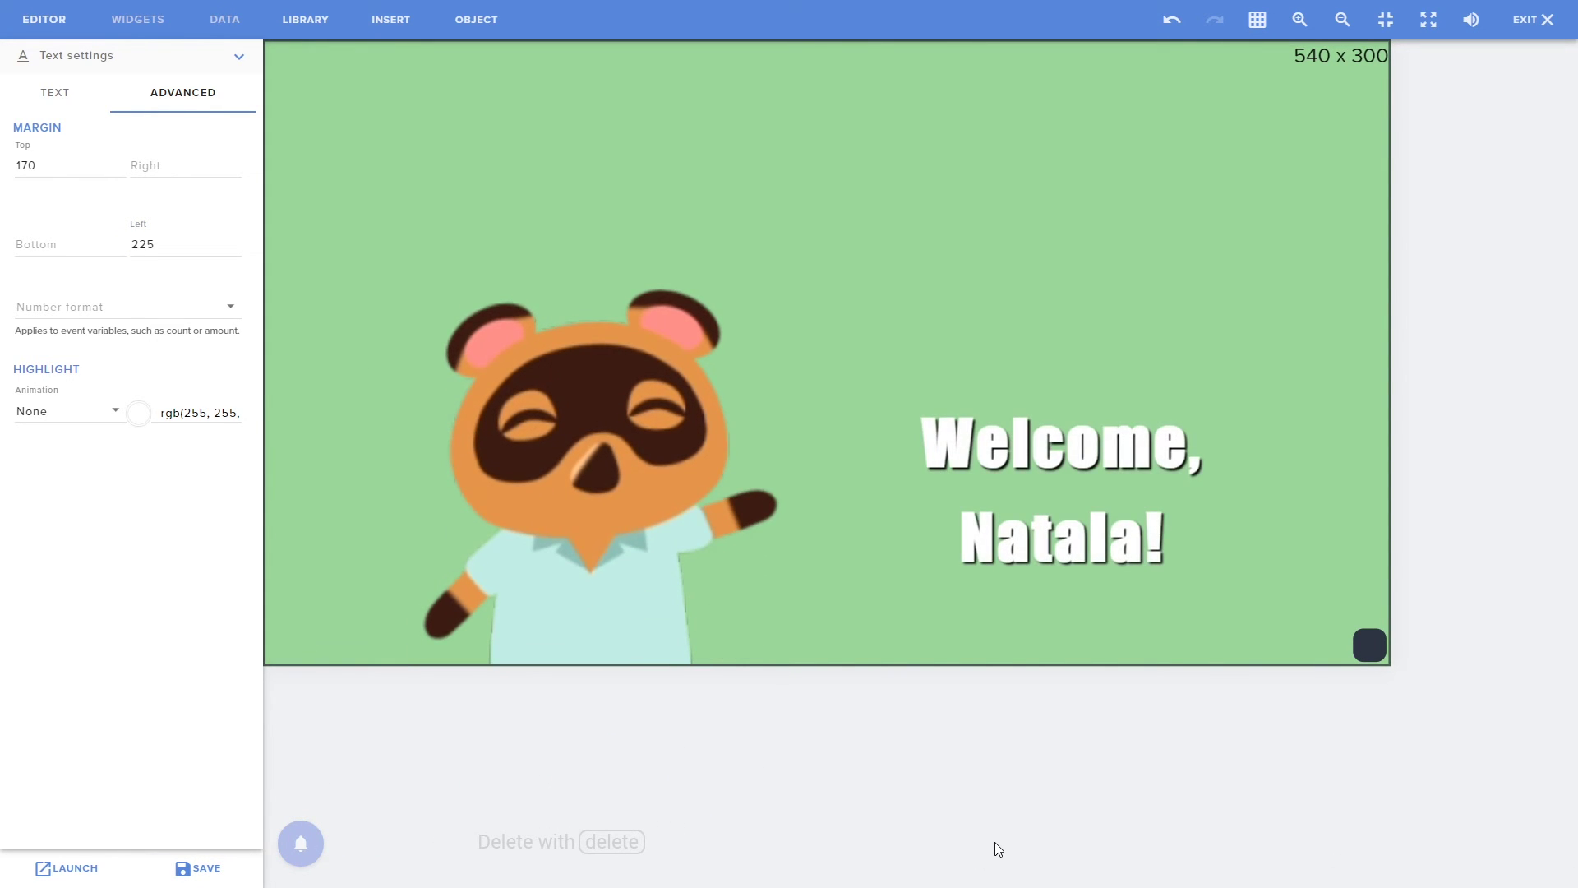